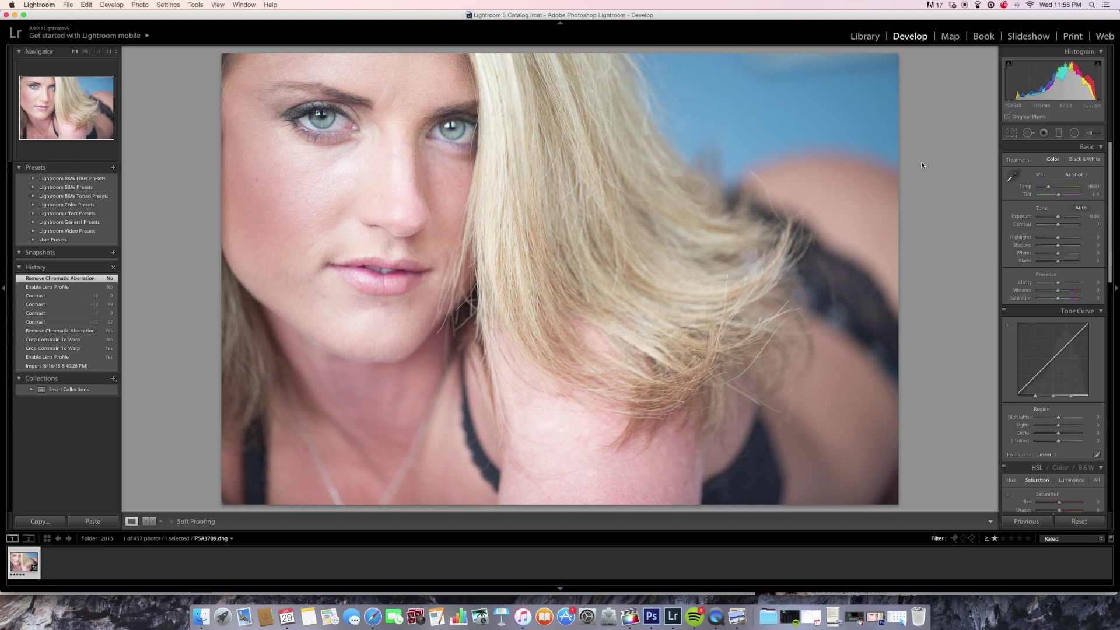
{"action": "scroll", "coordinate": [1093, 319], "scroll_direction": "down", "scroll_amount": 6}
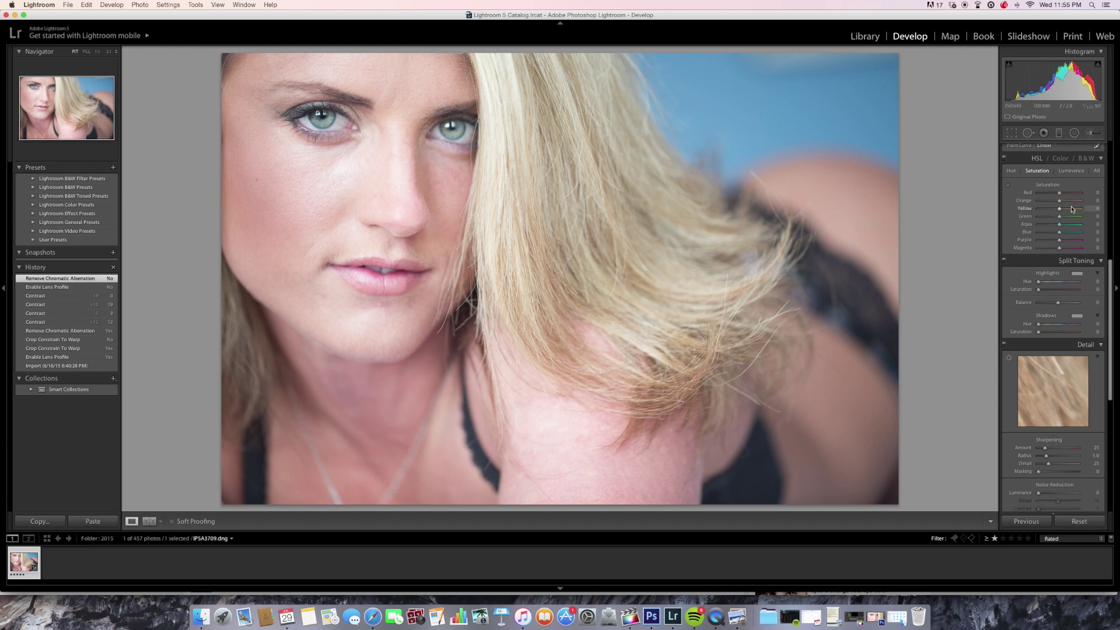
{"action": "left_click_drag", "start_coordinate": [1110, 309], "coordinate": [1091, 404]}
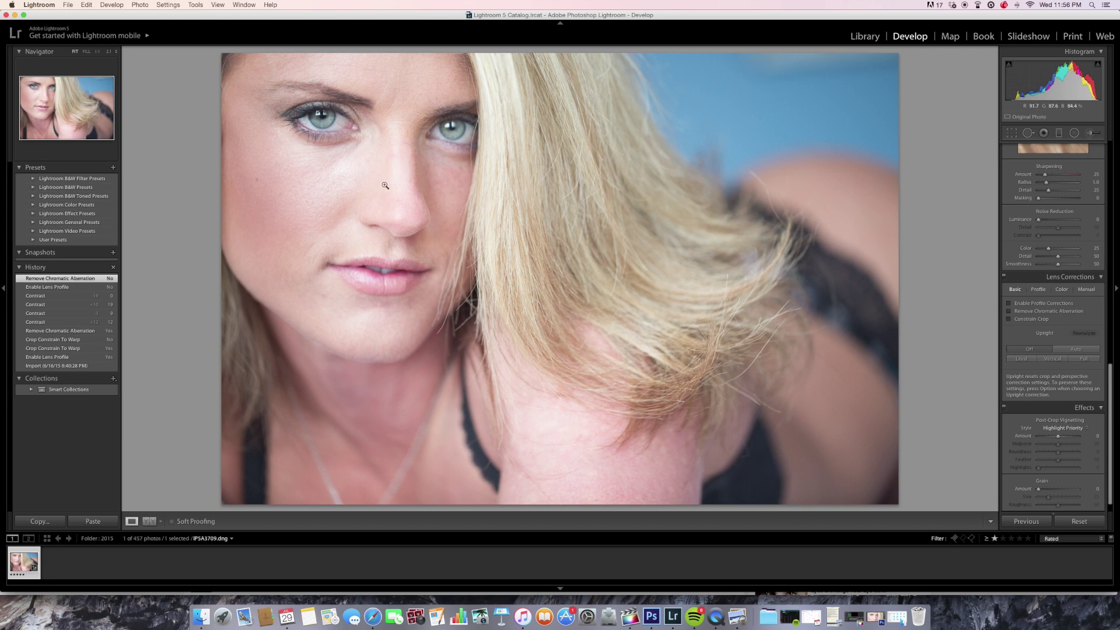
{"action": "scroll", "coordinate": [1108, 396], "scroll_direction": "up", "scroll_amount": 15}
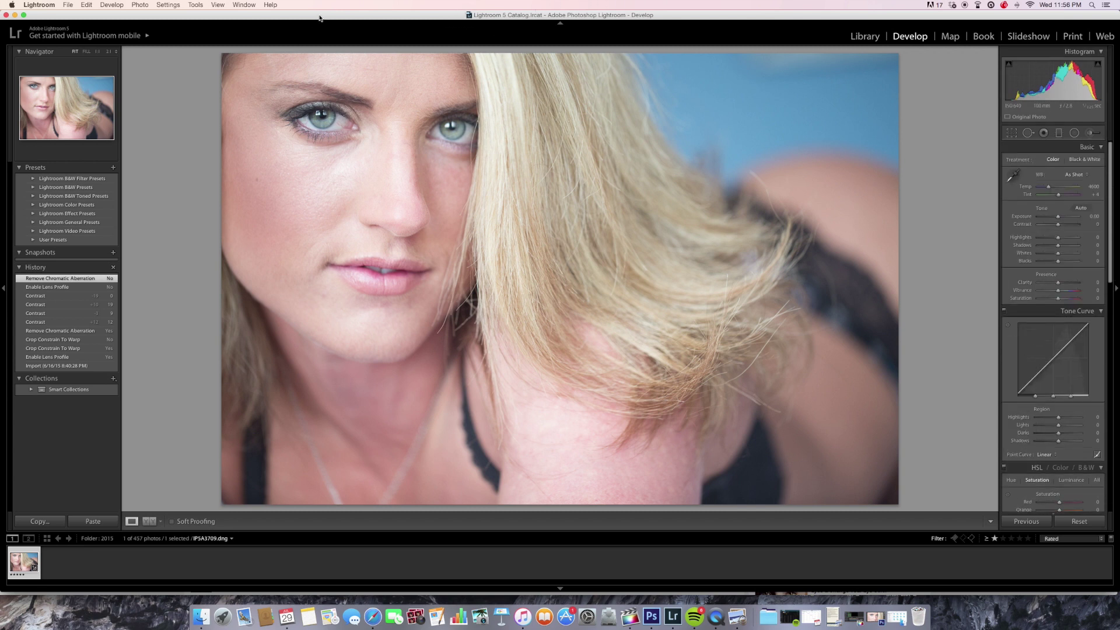
{"action": "left_click_drag", "start_coordinate": [319, 18], "coordinate": [354, 22]}
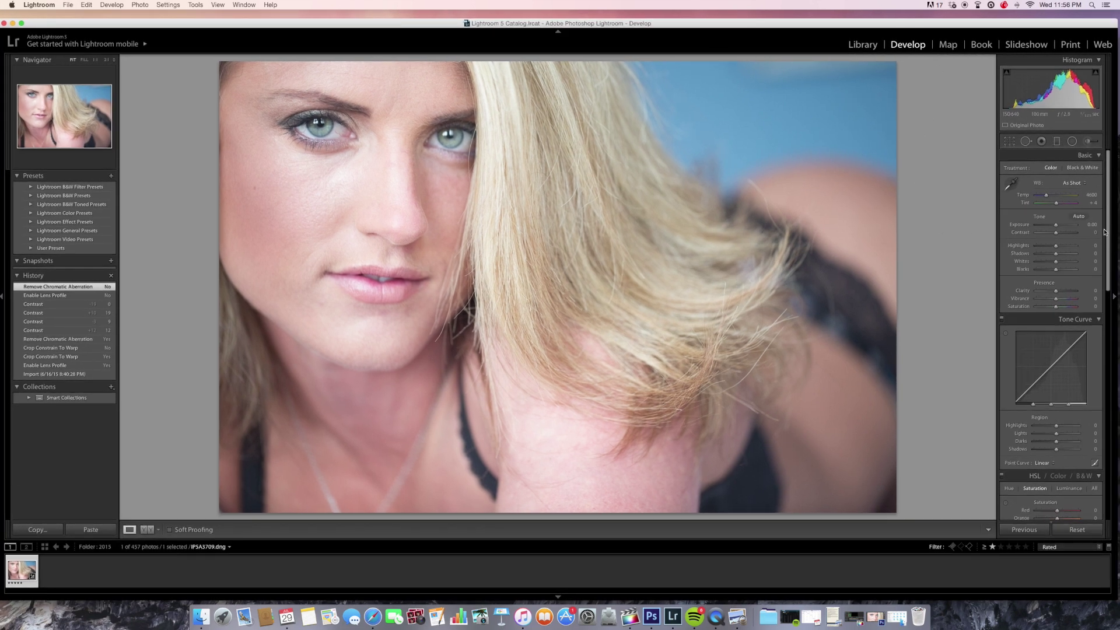
{"action": "left_click_drag", "start_coordinate": [1108, 223], "coordinate": [1106, 191]}
{"action": "left_click", "coordinate": [213, 31]}
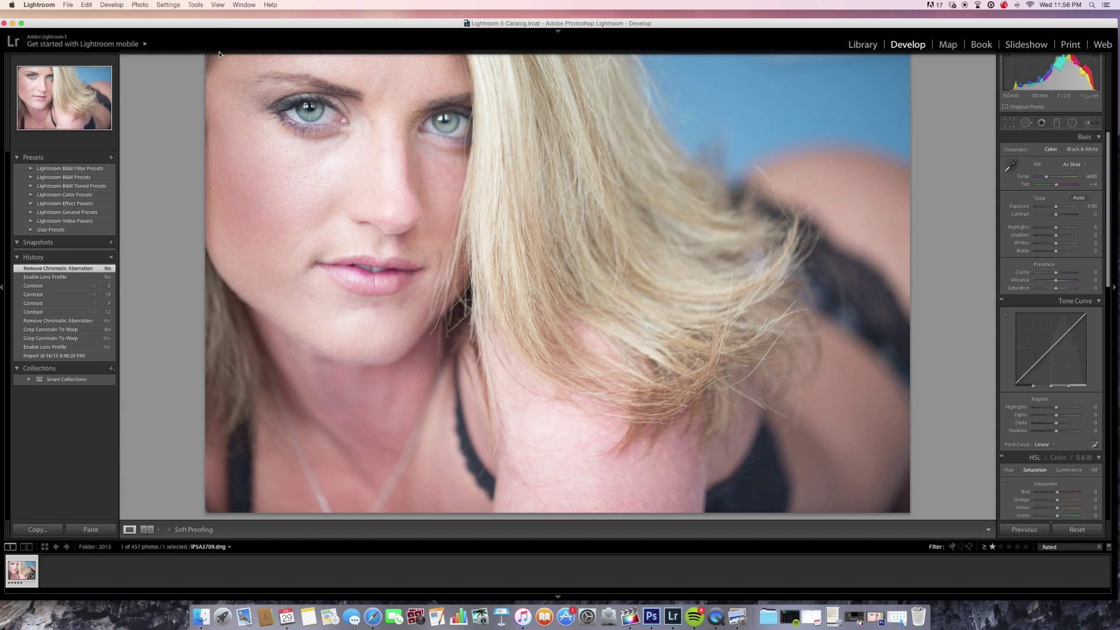
{"action": "left_click_drag", "start_coordinate": [225, 26], "coordinate": [229, 23]}
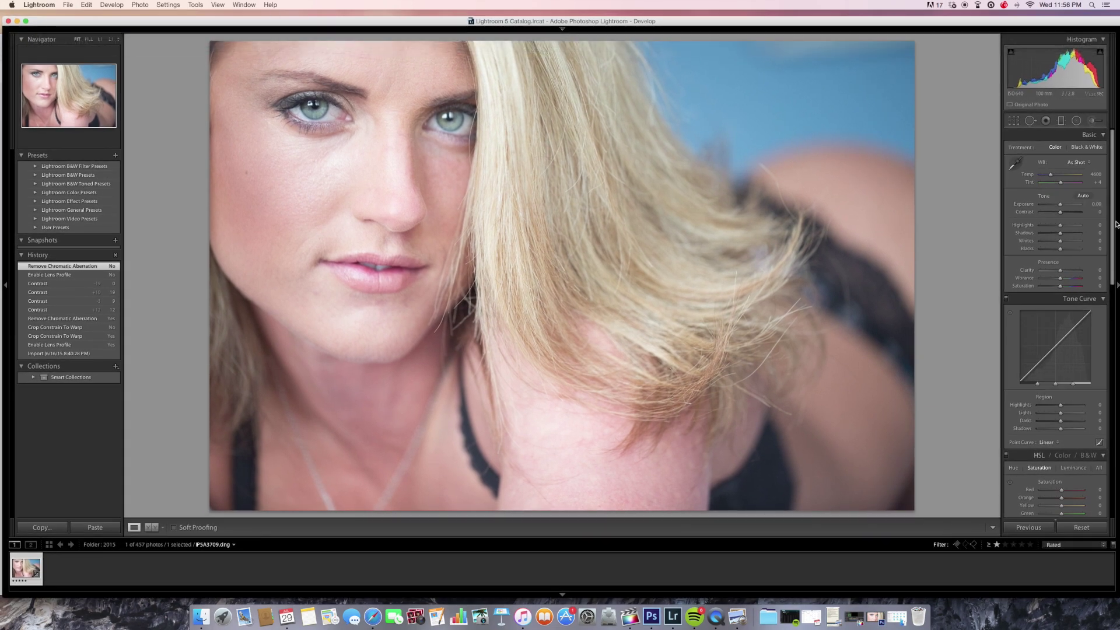
{"action": "left_click_drag", "start_coordinate": [689, 23], "coordinate": [686, 26]}
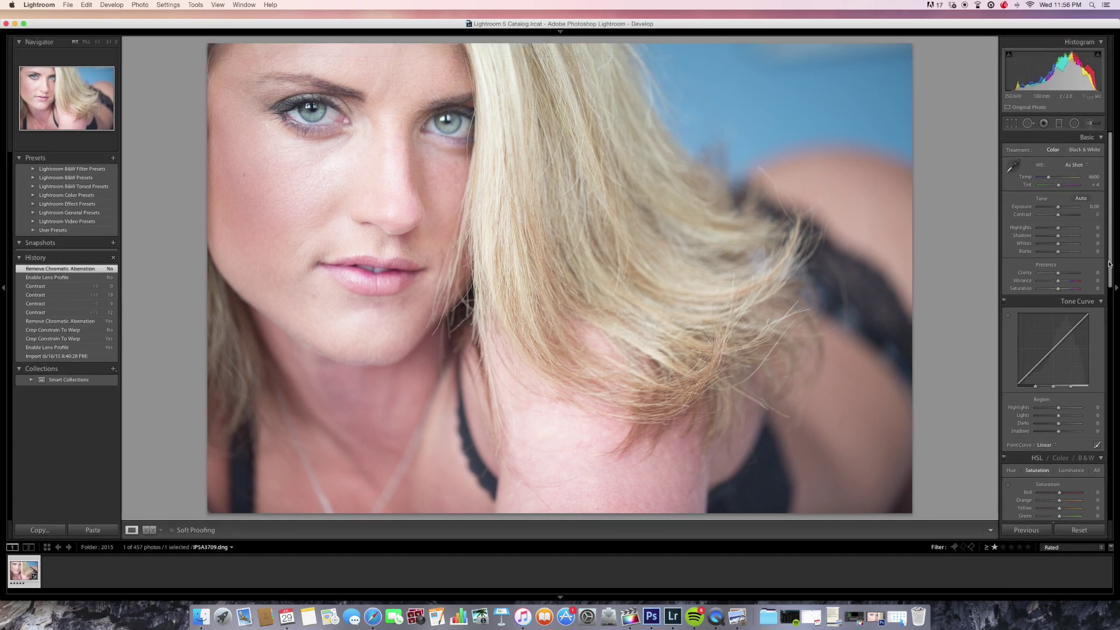
{"action": "scroll", "coordinate": [1085, 350], "scroll_direction": "down", "scroll_amount": 12}
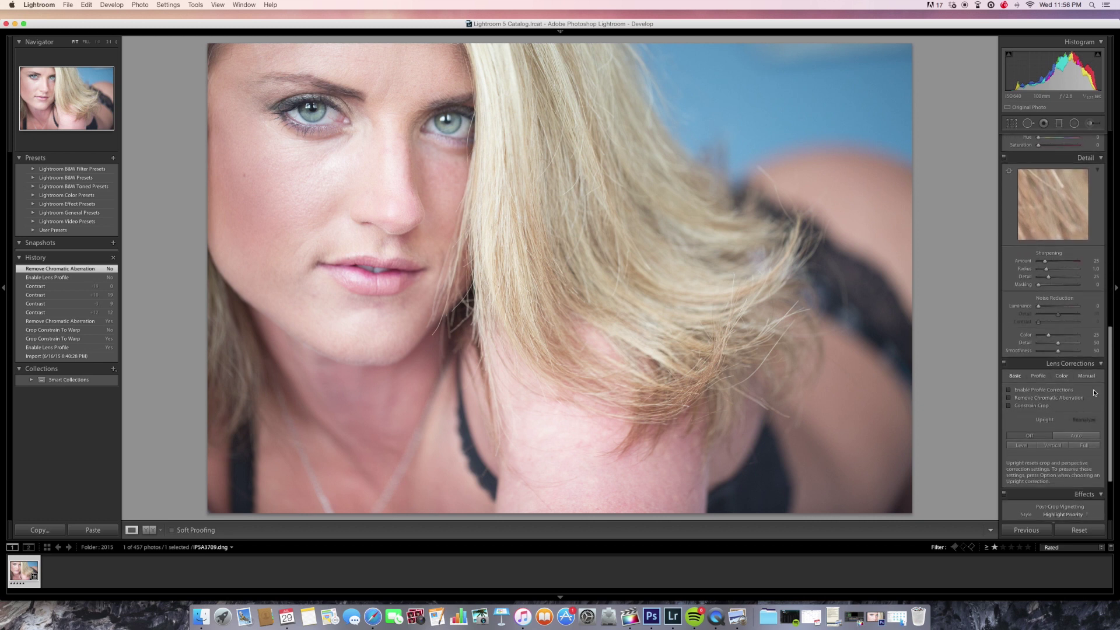
{"action": "scroll", "coordinate": [1091, 350], "scroll_direction": "up", "scroll_amount": 12}
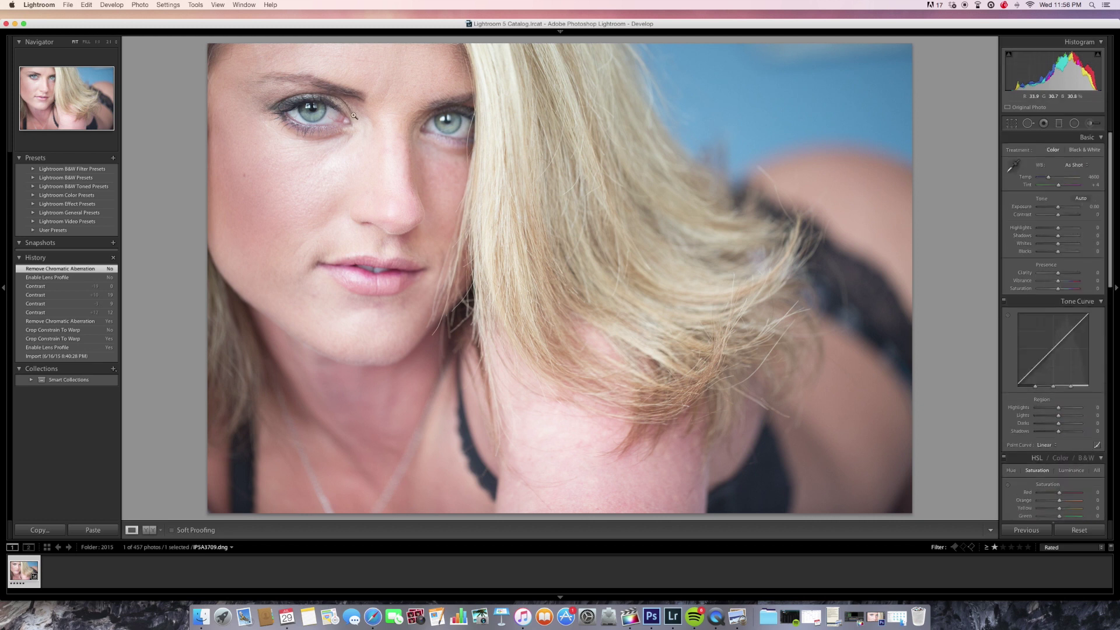
Step: Enable profile corrections and chromatic aberration removal for the portrait in the lens corrections
{"action": "scroll", "coordinate": [1038, 350], "scroll_direction": "down", "scroll_amount": 12}
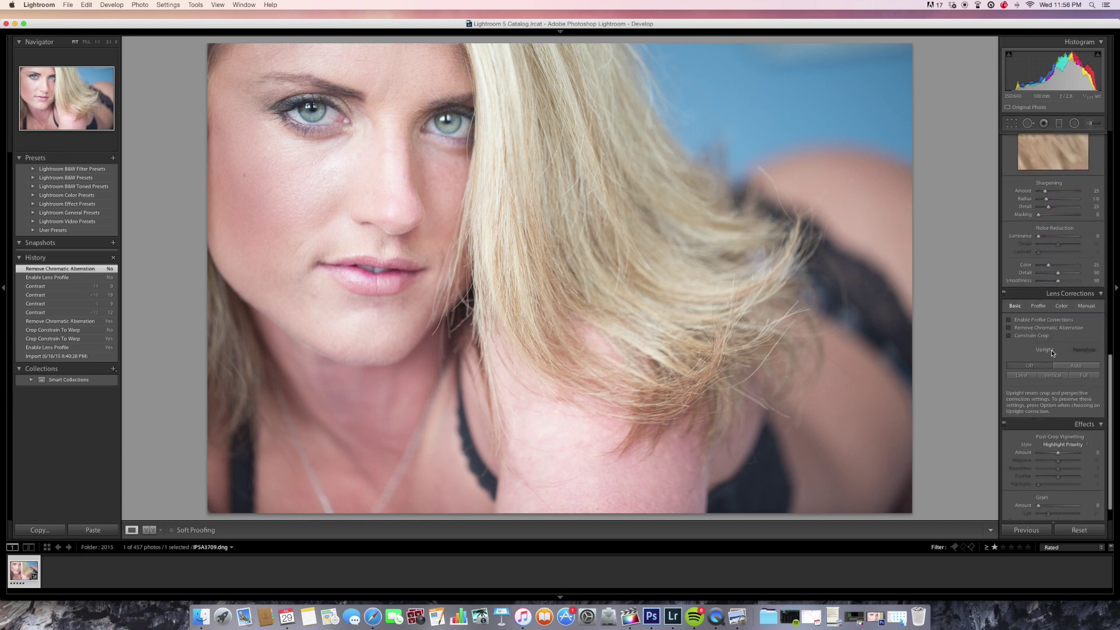
{"action": "left_click", "coordinate": [1043, 320]}
{"action": "left_click", "coordinate": [1040, 328]}
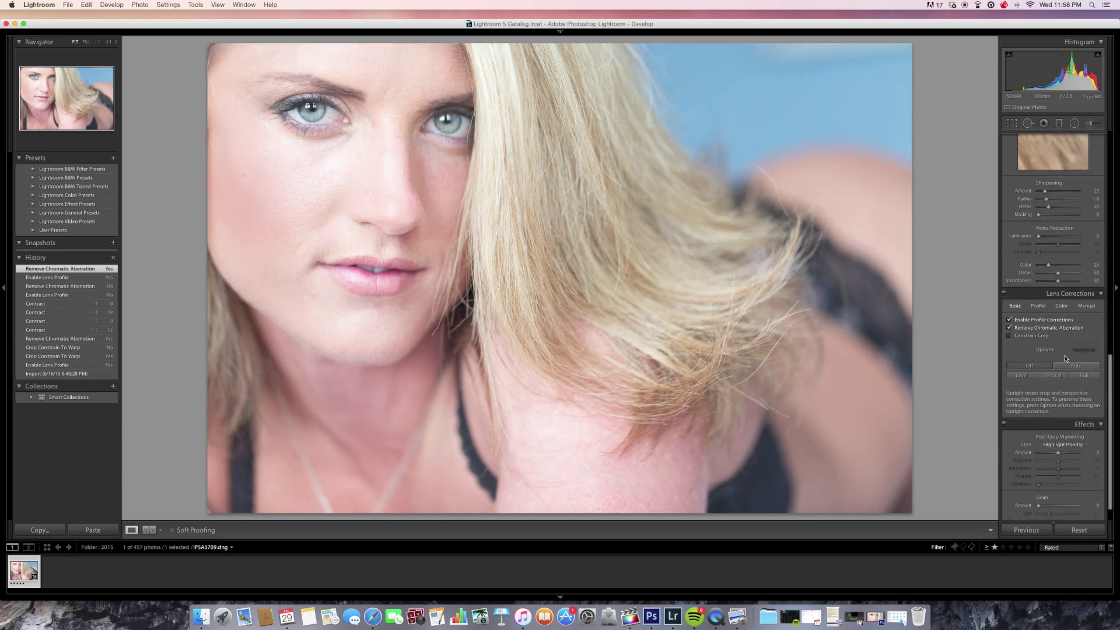
{"action": "left_click_drag", "start_coordinate": [1110, 375], "coordinate": [1110, 204]}
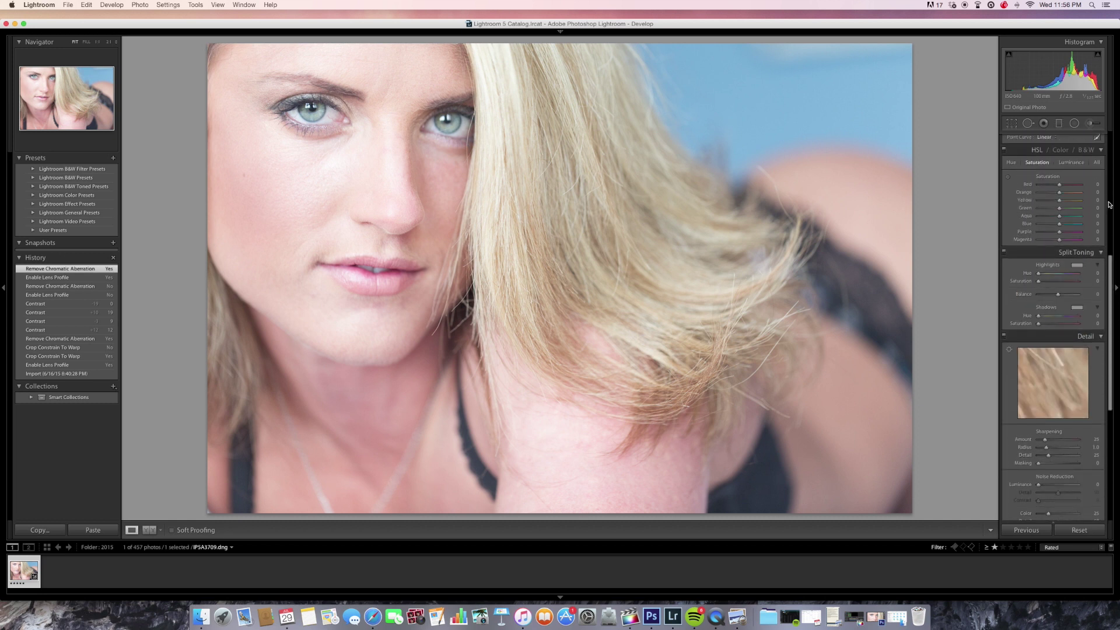
{"action": "left_click_drag", "start_coordinate": [1111, 297], "coordinate": [1106, 162]}
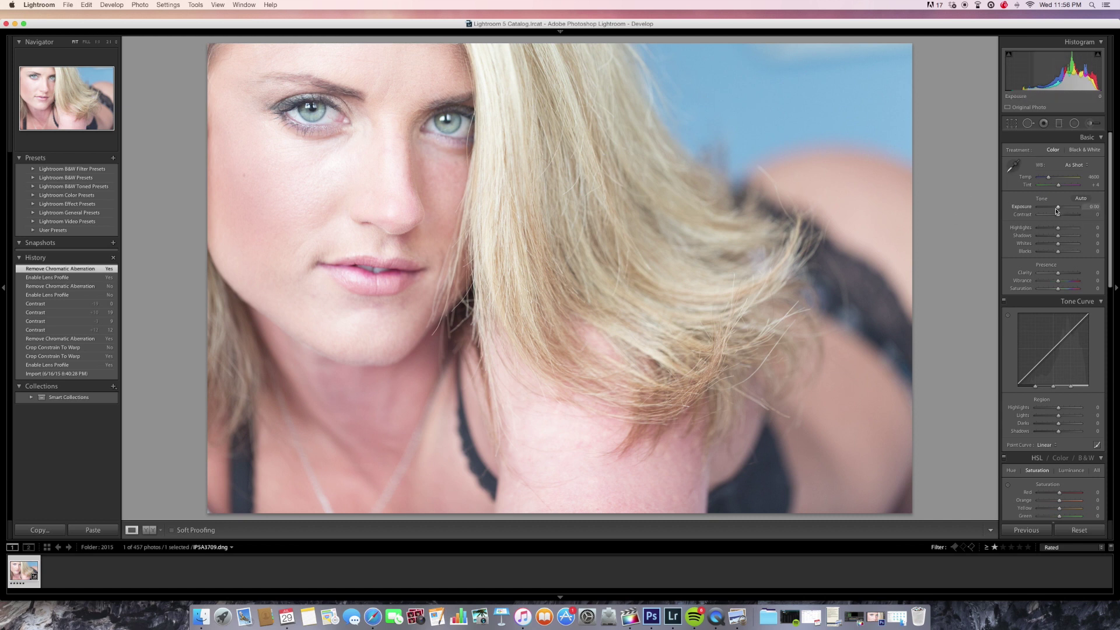
{"action": "left_click_drag", "start_coordinate": [1111, 210], "coordinate": [1099, 176]}
{"action": "scroll", "coordinate": [1112, 271], "scroll_direction": "down", "scroll_amount": 10}
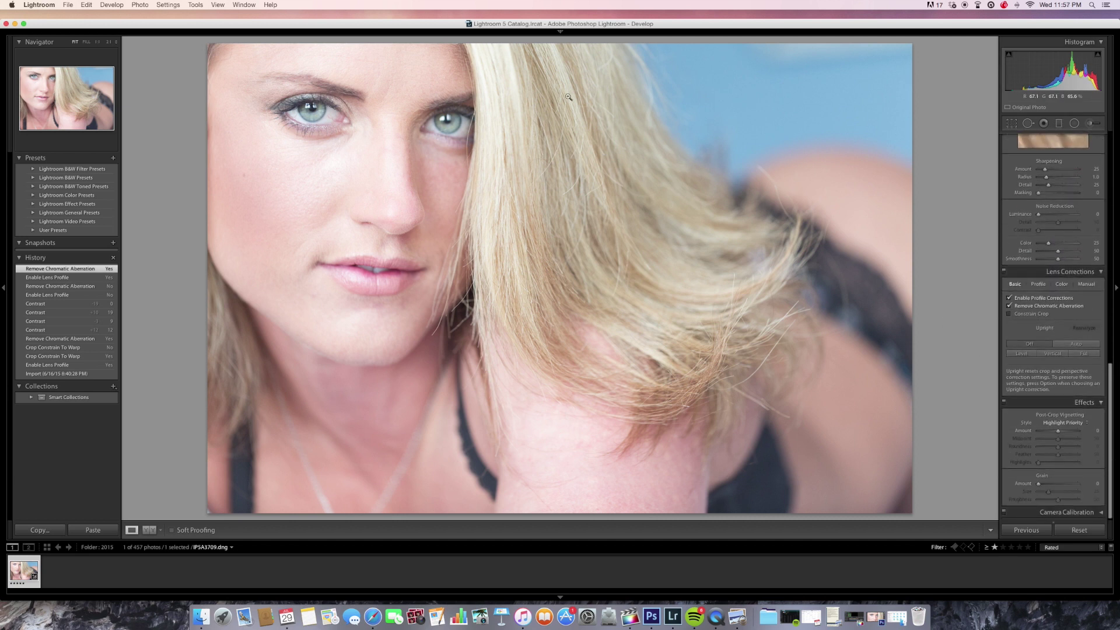
Step: Send the portrait from Lightroom to Photoshop CS6 for editing
{"action": "left_click", "coordinate": [140, 5]}
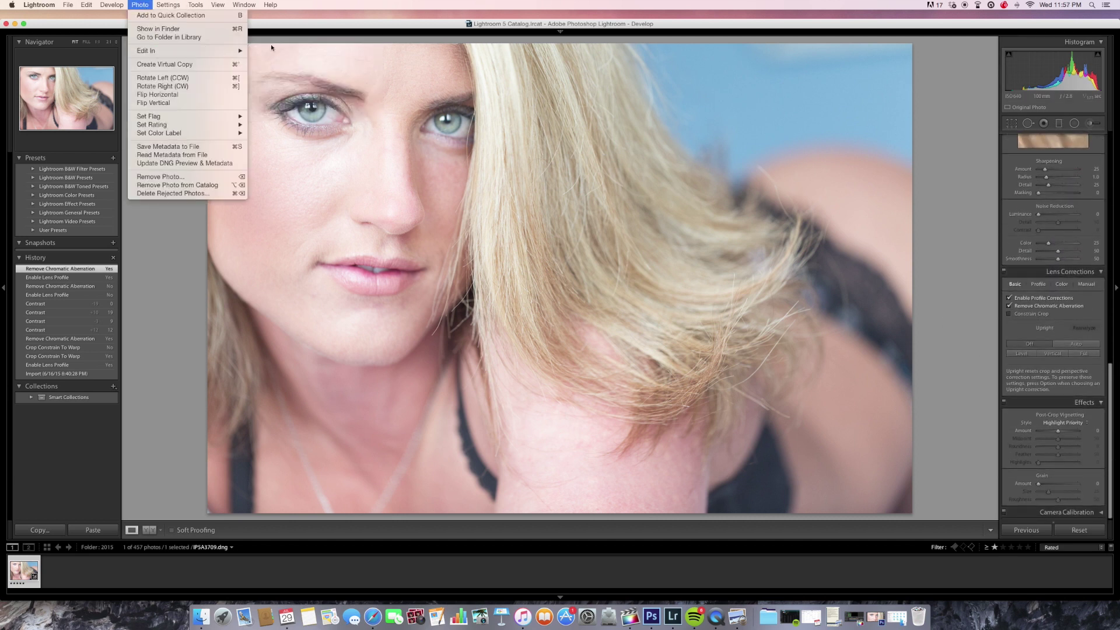
{"action": "mouse_move", "coordinate": [219, 51]}
{"action": "left_click", "coordinate": [291, 51]}
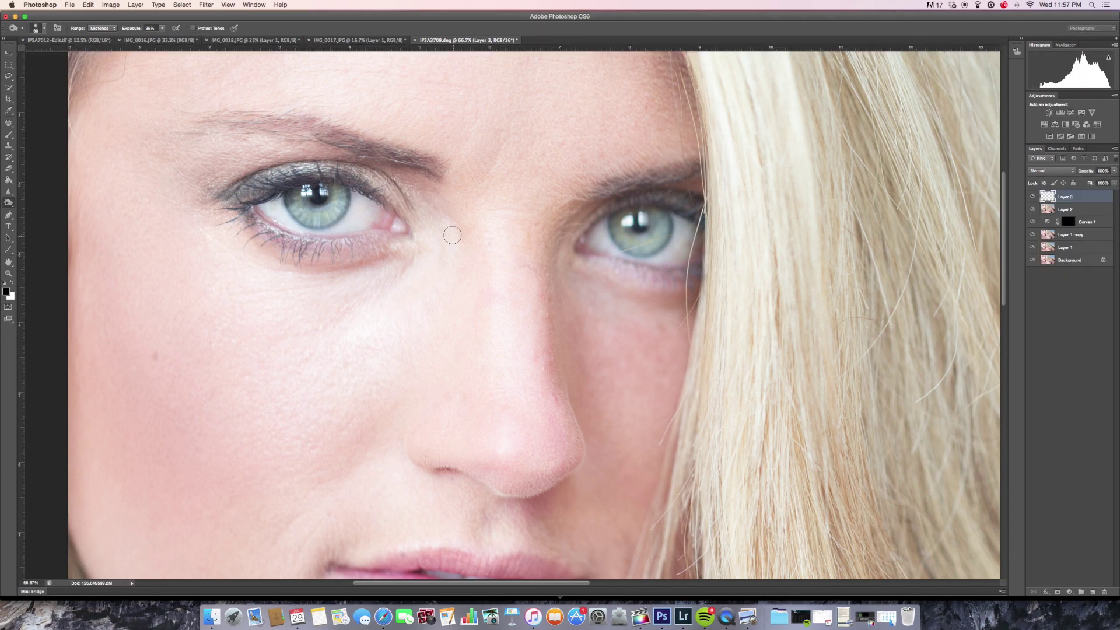
Step: Examine the portrait's eyes and surrounding skin at several magnifications
{"action": "key", "text": "z"}
{"action": "left_click", "coordinate": [364, 226], "text": "alt"}
{"action": "left_click", "coordinate": [363, 225], "text": "alt"}
{"action": "left_click", "coordinate": [362, 225], "text": "alt"}
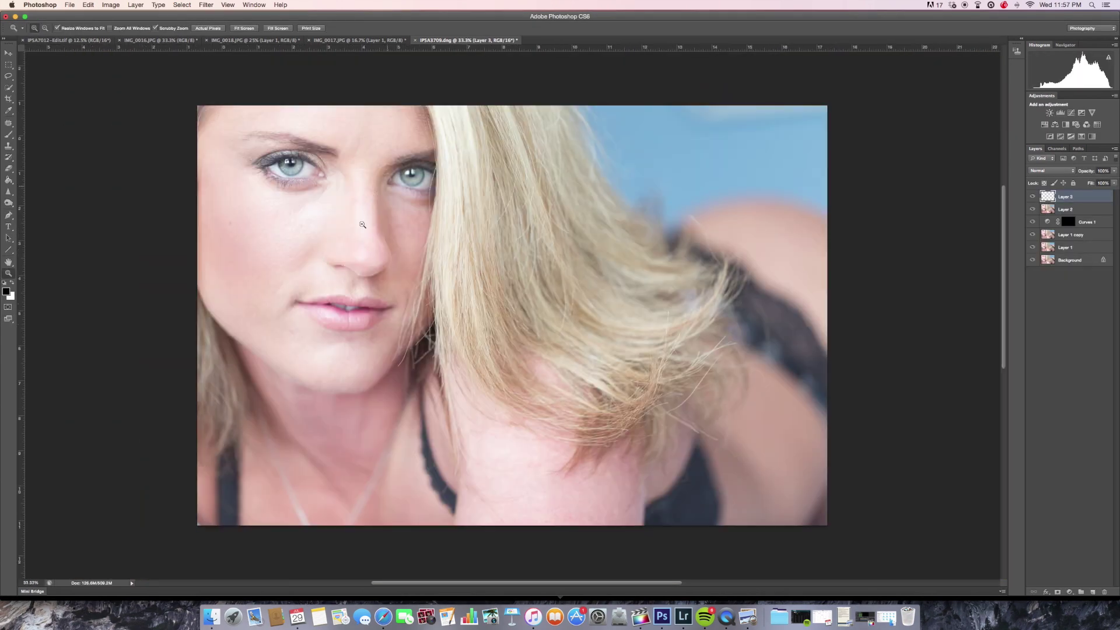
{"action": "left_click", "coordinate": [363, 224]}
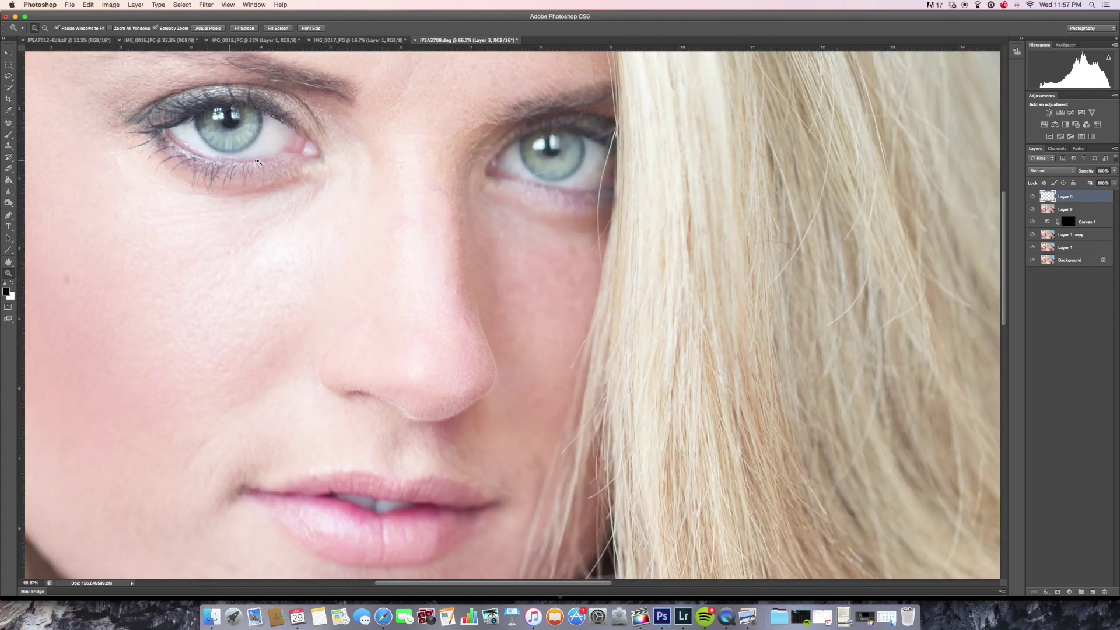
{"action": "left_click", "coordinate": [270, 152], "text": "alt"}
{"action": "left_click", "coordinate": [271, 154], "text": "alt"}
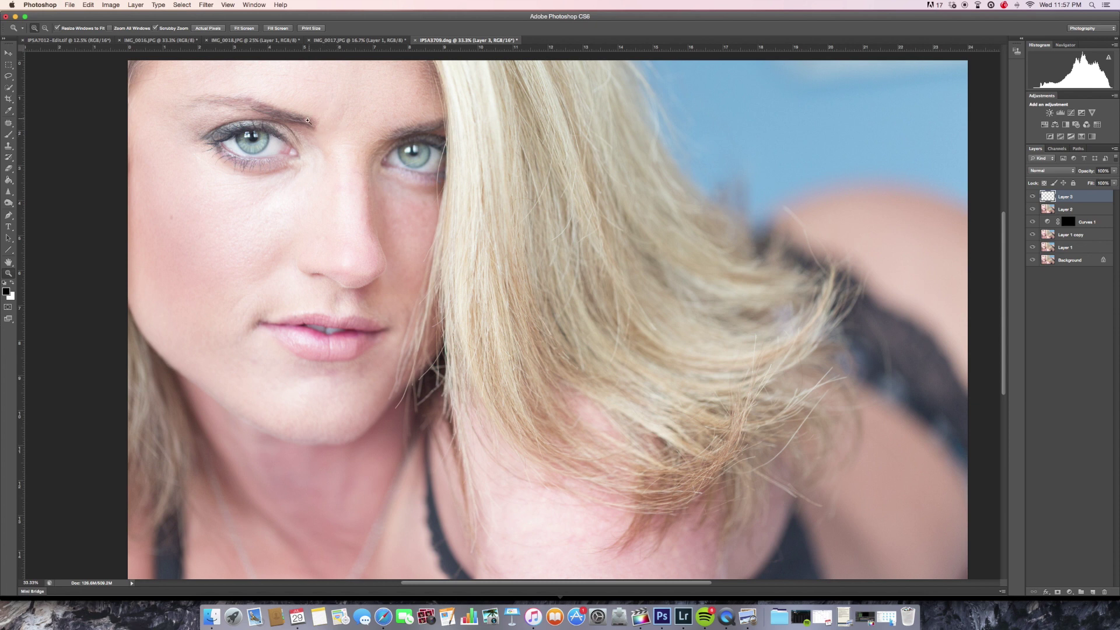
{"action": "left_click", "coordinate": [273, 151]}
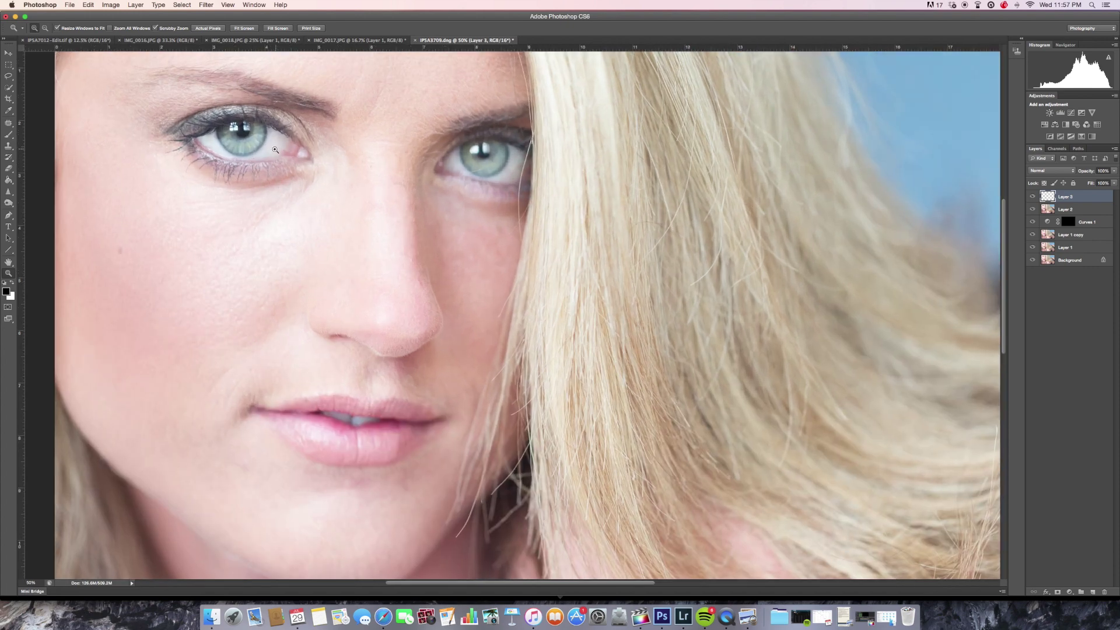
{"action": "left_click", "coordinate": [275, 143]}
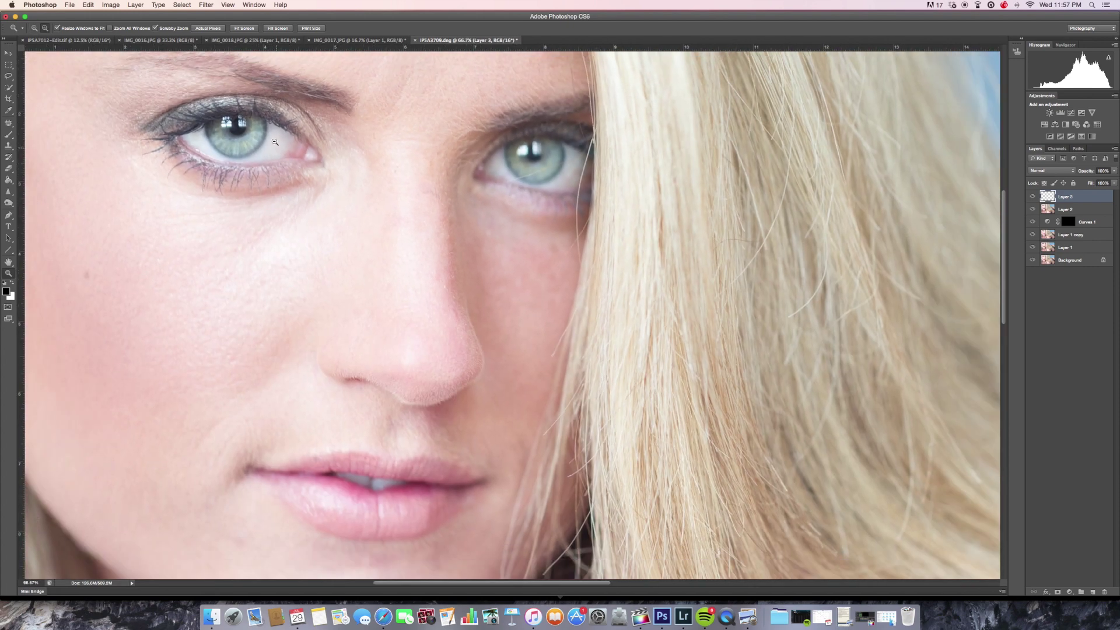
{"action": "left_click", "coordinate": [275, 142]}
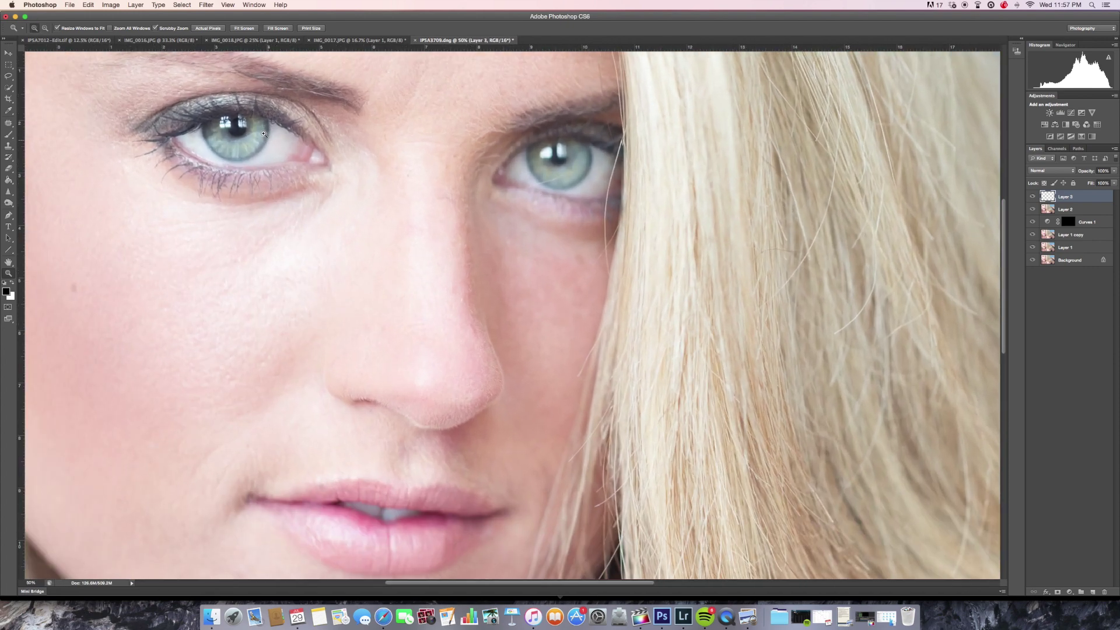
{"action": "left_click", "coordinate": [275, 142]}
{"action": "left_click_drag", "start_coordinate": [257, 169], "coordinate": [298, 140]}
{"action": "left_click", "coordinate": [298, 150], "text": "alt"}
Step: Inspect the skin texture on the nose up close at 200%, and return to a view of the whole face
{"action": "left_click", "coordinate": [518, 305]}
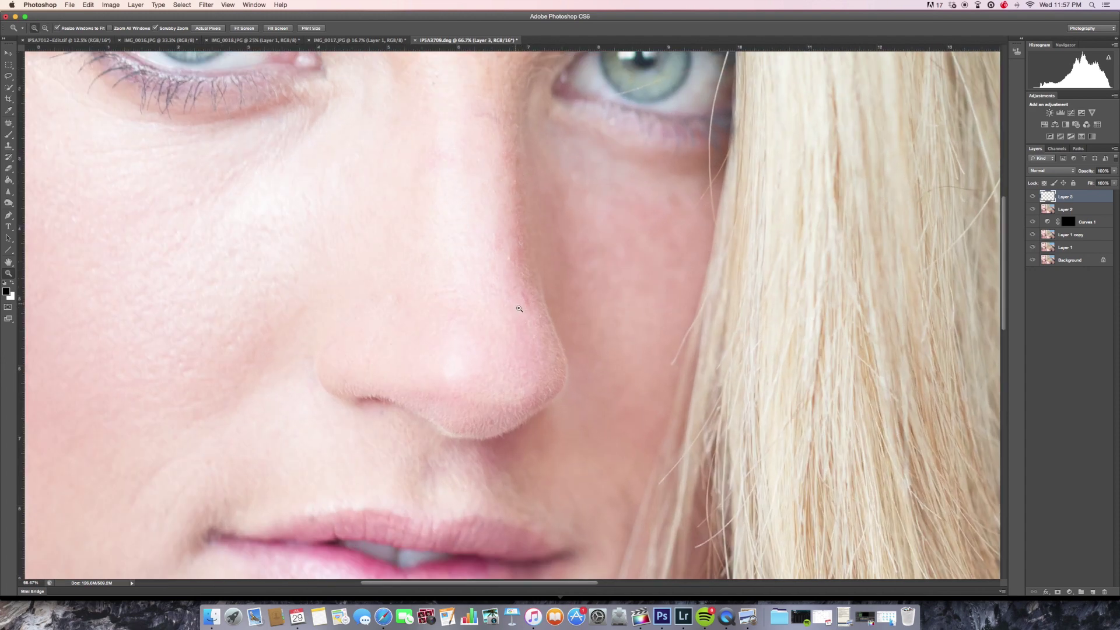
{"action": "scroll", "coordinate": [508, 420], "scroll_direction": "down", "scroll_amount": 5}
{"action": "scroll", "coordinate": [508, 420], "scroll_direction": "right", "scroll_amount": 2}
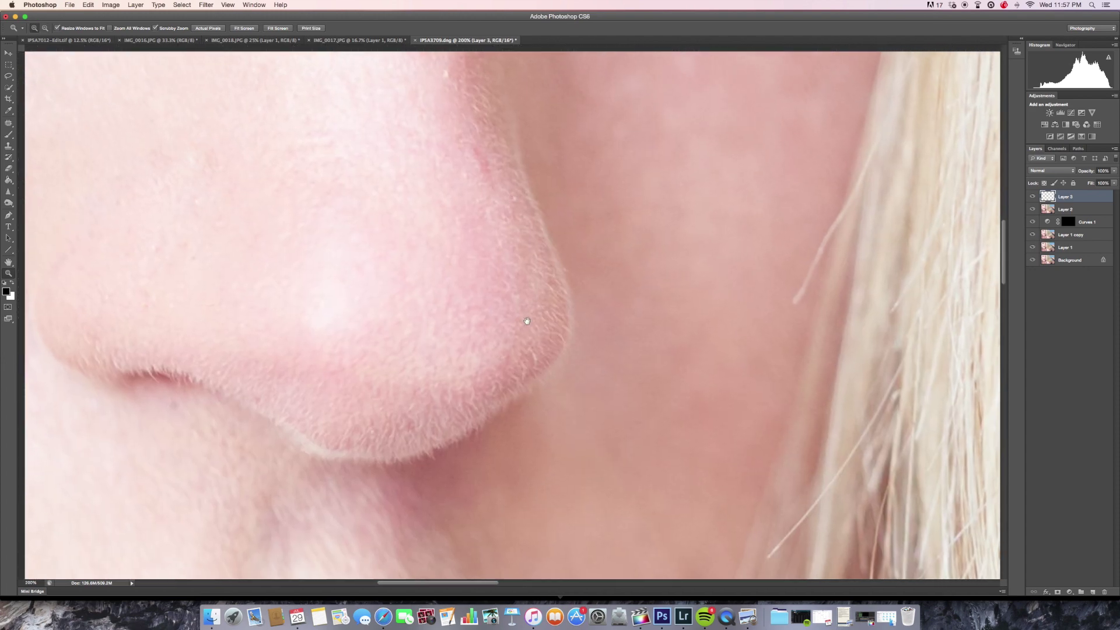
{"action": "left_click", "coordinate": [443, 289], "text": "alt"}
{"action": "left_click", "coordinate": [442, 289], "text": "alt"}
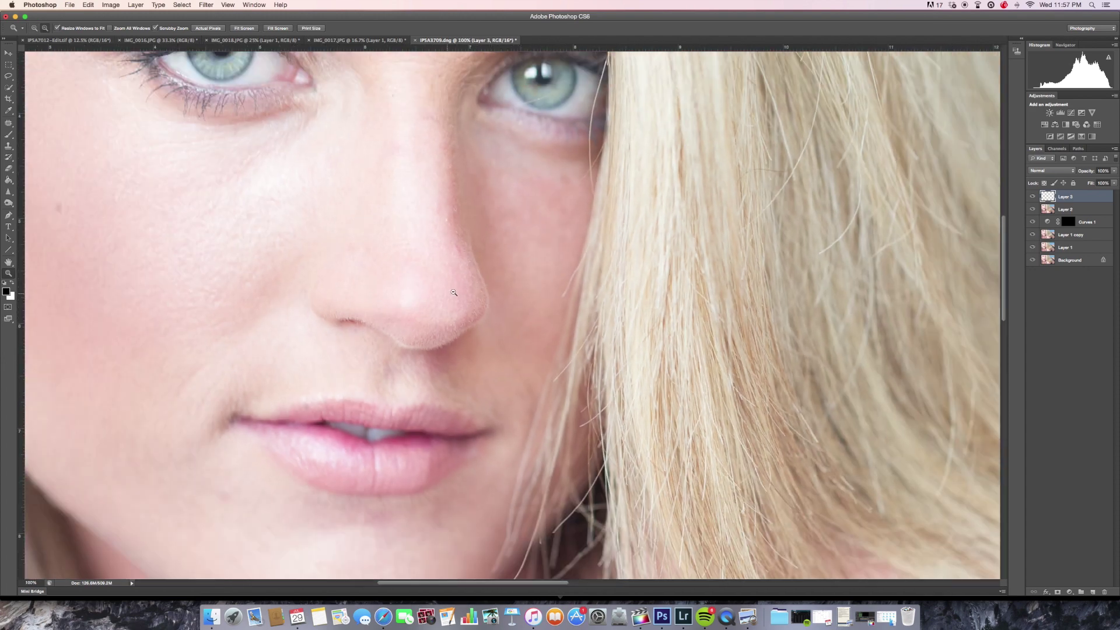
{"action": "left_click", "coordinate": [442, 289], "text": "alt"}
{"action": "left_click", "coordinate": [442, 290], "text": "alt"}
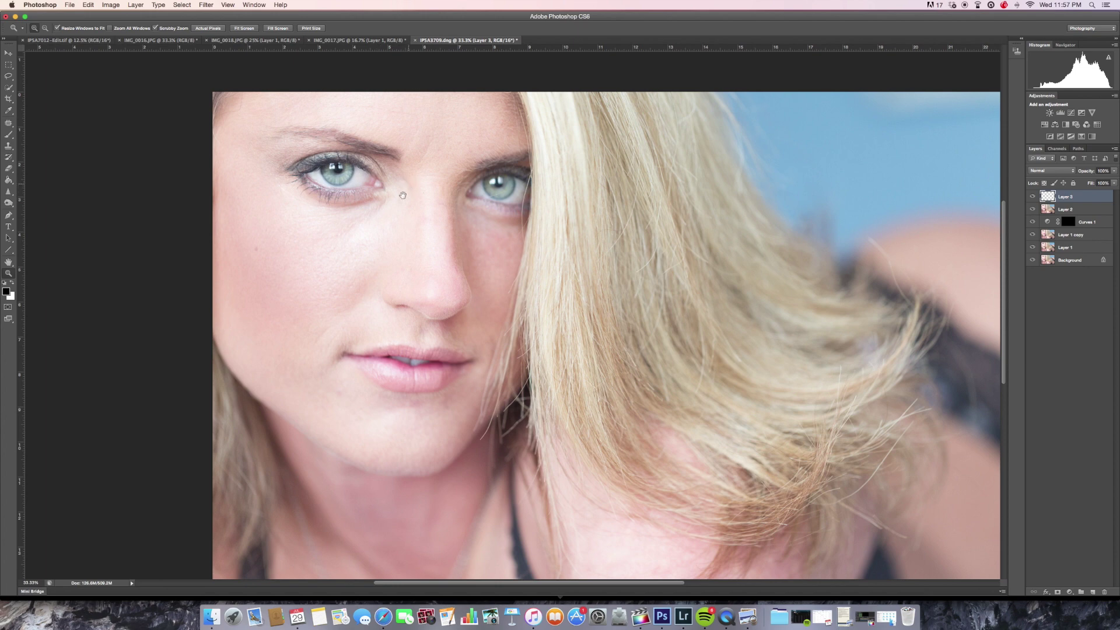
Step: Compare the whole portrait with closer views of the eyes and the bridge of the nose
{"action": "left_click_drag", "start_coordinate": [384, 182], "coordinate": [370, 204]}
{"action": "left_click", "coordinate": [378, 211], "text": "alt"}
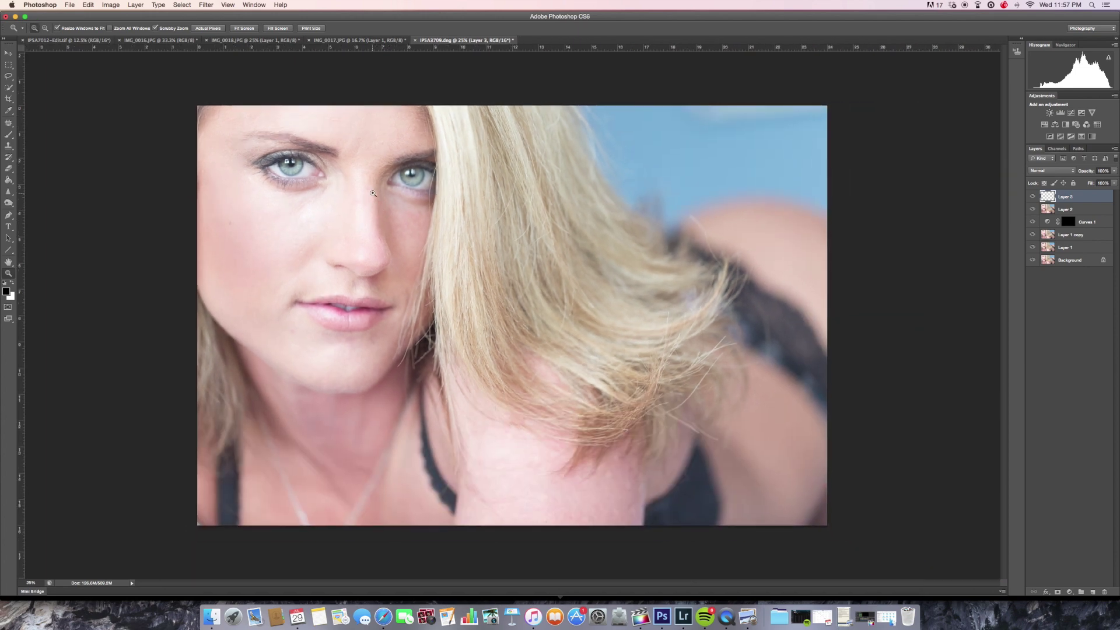
{"action": "left_click", "coordinate": [371, 194]}
{"action": "left_click", "coordinate": [374, 193]}
{"action": "left_click", "coordinate": [382, 192], "text": "alt"}
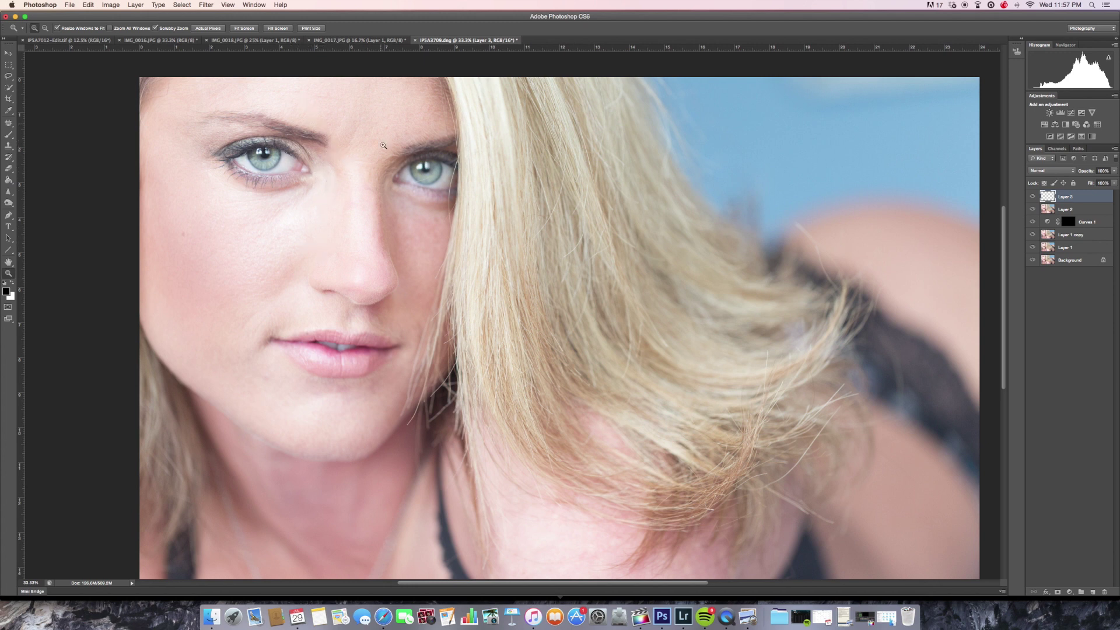
{"action": "left_click", "coordinate": [424, 177]}
{"action": "left_click", "coordinate": [376, 196]}
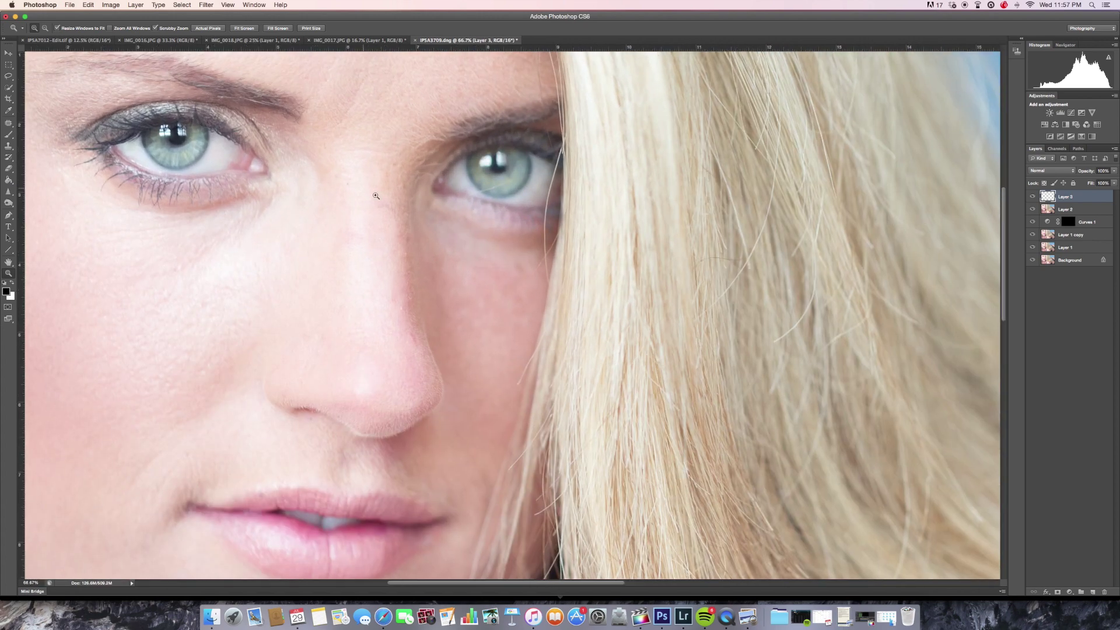
{"action": "left_click", "coordinate": [247, 177], "text": "alt"}
{"action": "left_click", "coordinate": [247, 177], "text": "alt"}
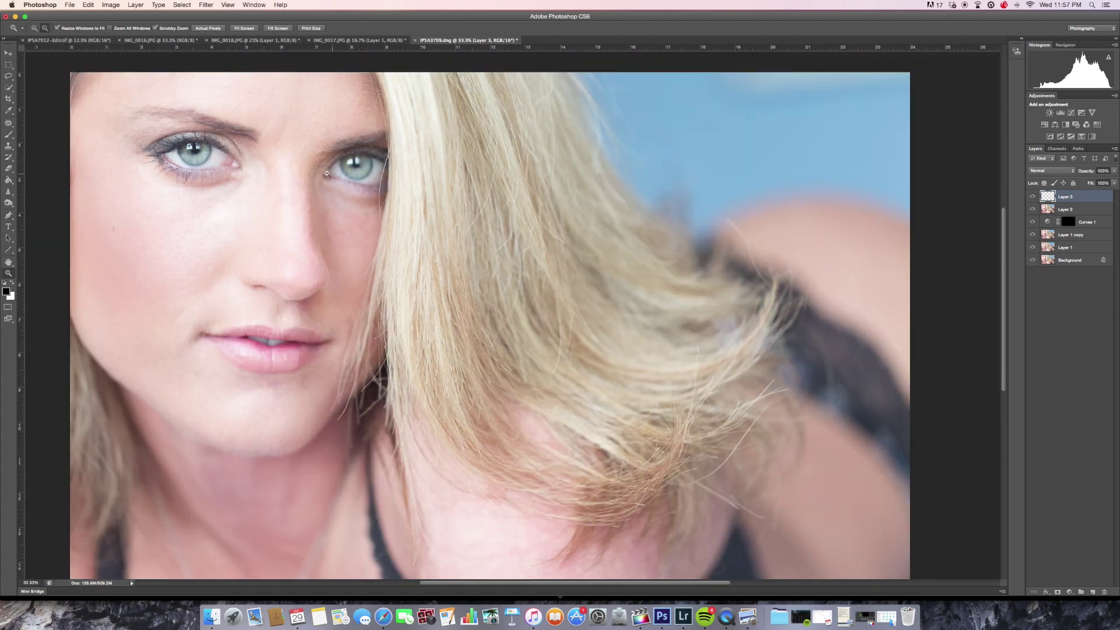
{"action": "left_click", "coordinate": [208, 161]}
{"action": "left_click", "coordinate": [214, 164]}
{"action": "left_click", "coordinate": [214, 164]}
{"action": "left_click", "coordinate": [217, 166], "text": "alt"}
{"action": "left_click", "coordinate": [220, 168], "text": "alt"}
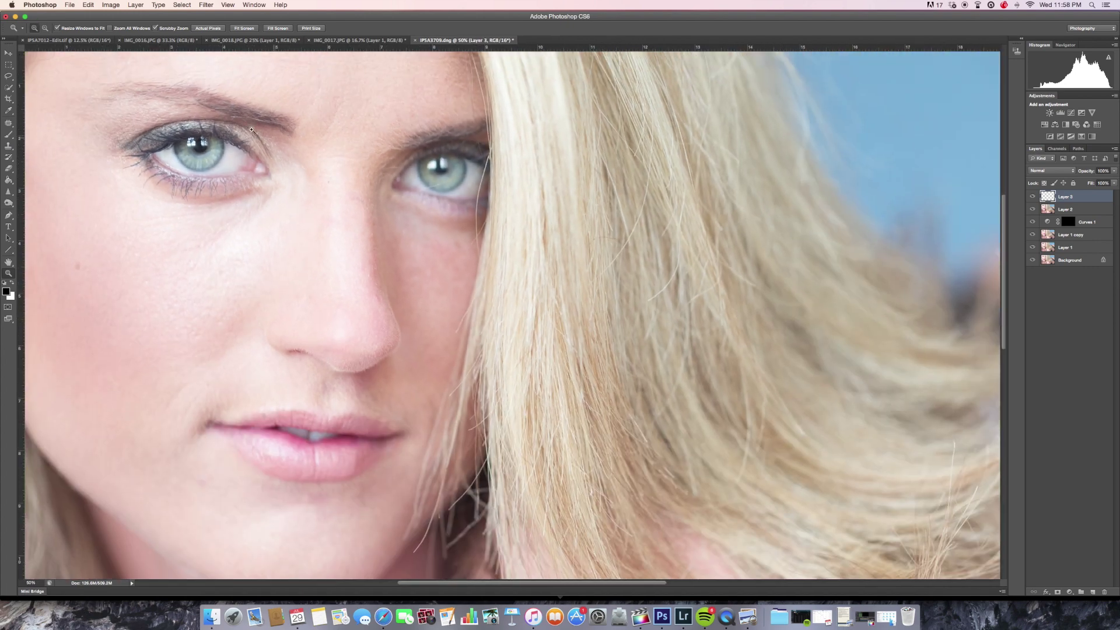
{"action": "left_click", "coordinate": [262, 182], "text": "alt"}
{"action": "left_click", "coordinate": [262, 188], "text": "alt"}
{"action": "left_click", "coordinate": [262, 191]}
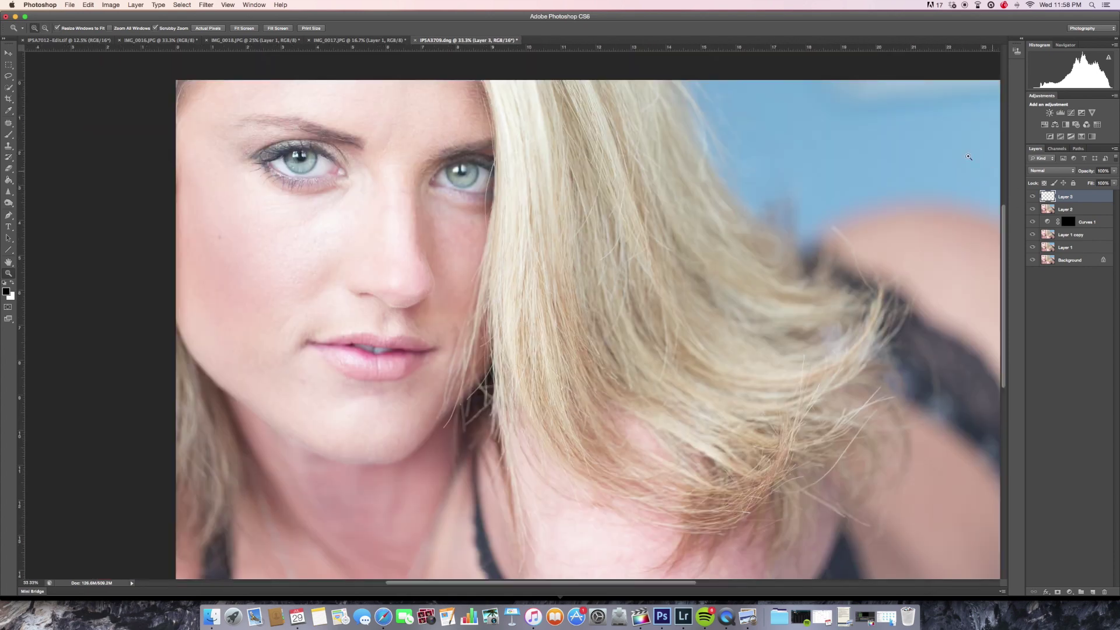
{"action": "left_click", "coordinate": [1073, 262]}
{"action": "right_click", "coordinate": [1075, 268]}
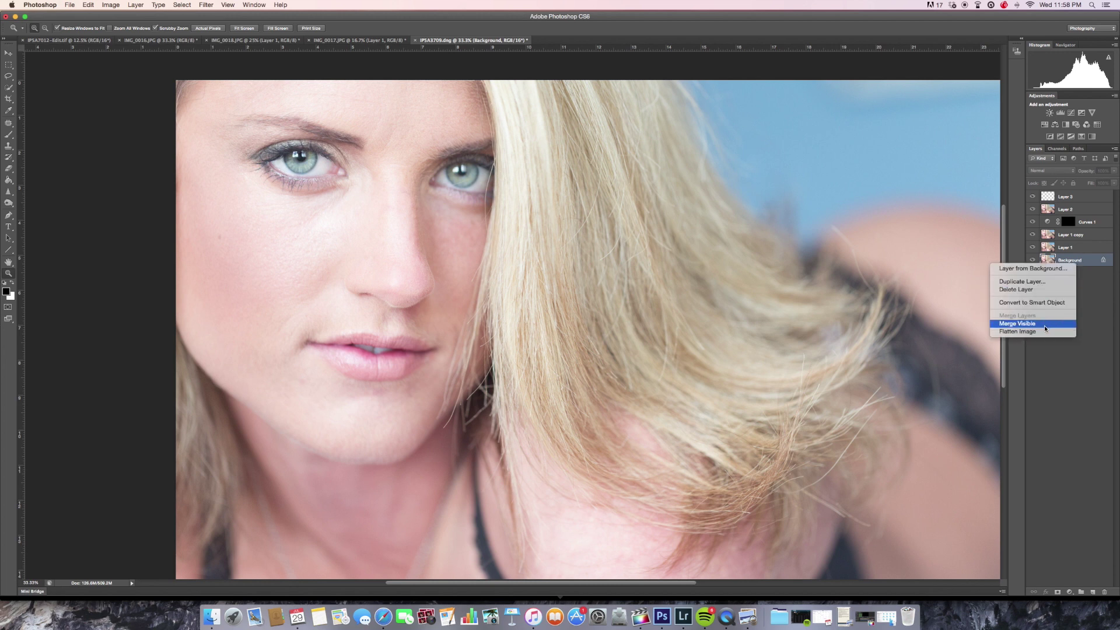
{"action": "left_click", "coordinate": [1119, 302]}
Step: Delete all the layers above the Background, from Layer 3 down to Layer 1
{"action": "left_click", "coordinate": [1085, 199]}
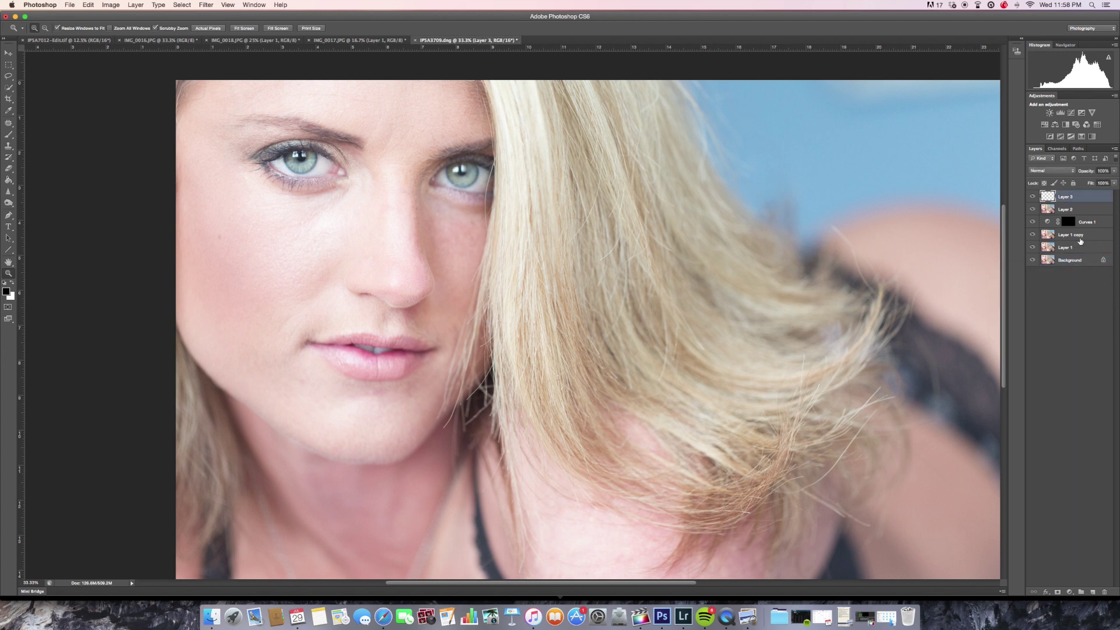
{"action": "left_click", "coordinate": [1088, 247], "text": "shift"}
{"action": "key", "text": "Delete"}
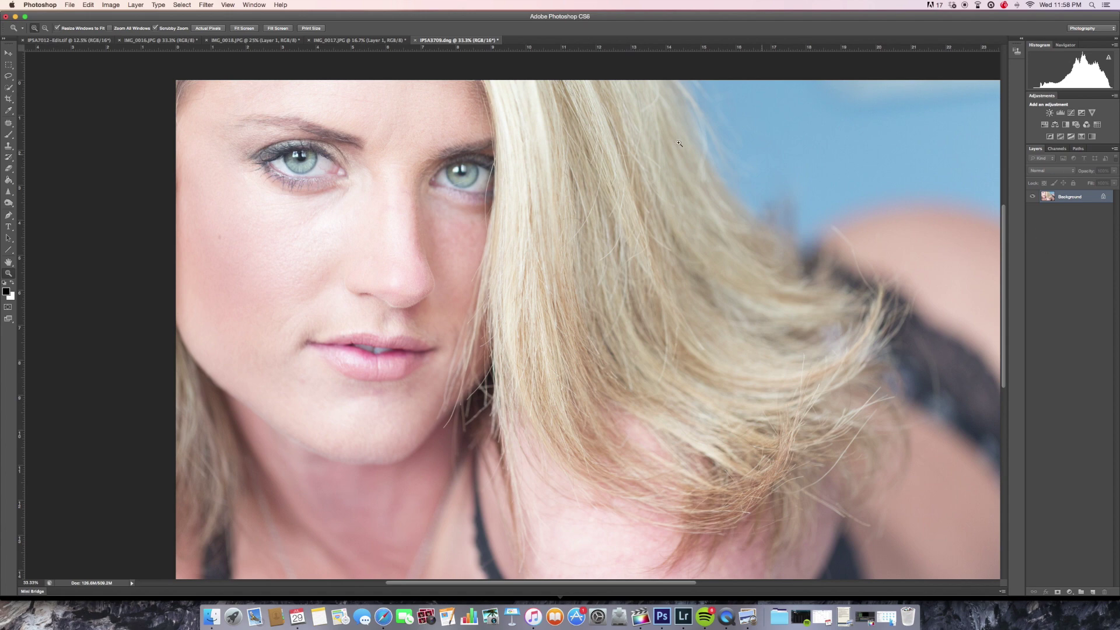
Step: Duplicate the portrait's Background layer as a new layer above it
{"action": "left_click", "coordinate": [359, 40]}
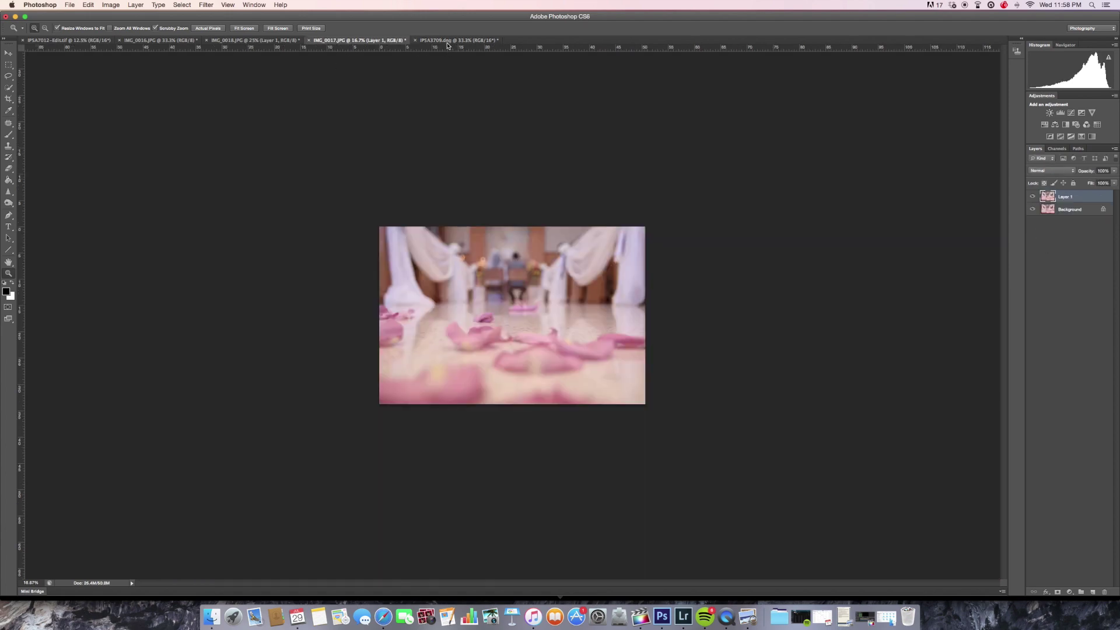
{"action": "left_click", "coordinate": [458, 40]}
{"action": "left_click", "coordinate": [299, 139]}
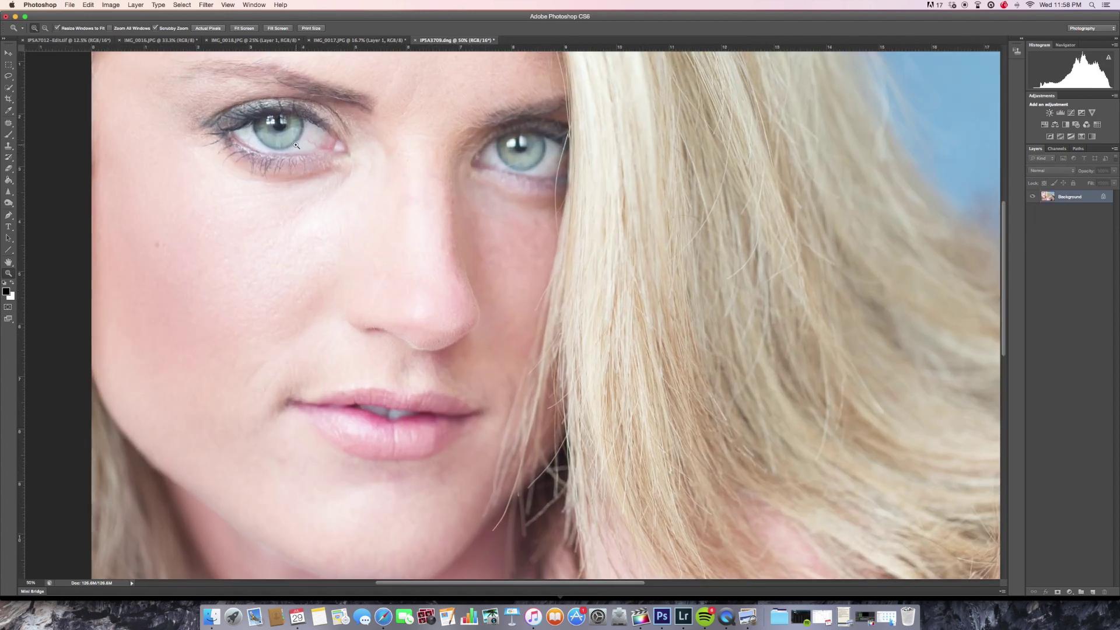
{"action": "left_click_drag", "start_coordinate": [329, 152], "coordinate": [320, 195]}
{"action": "left_click", "coordinate": [317, 191]}
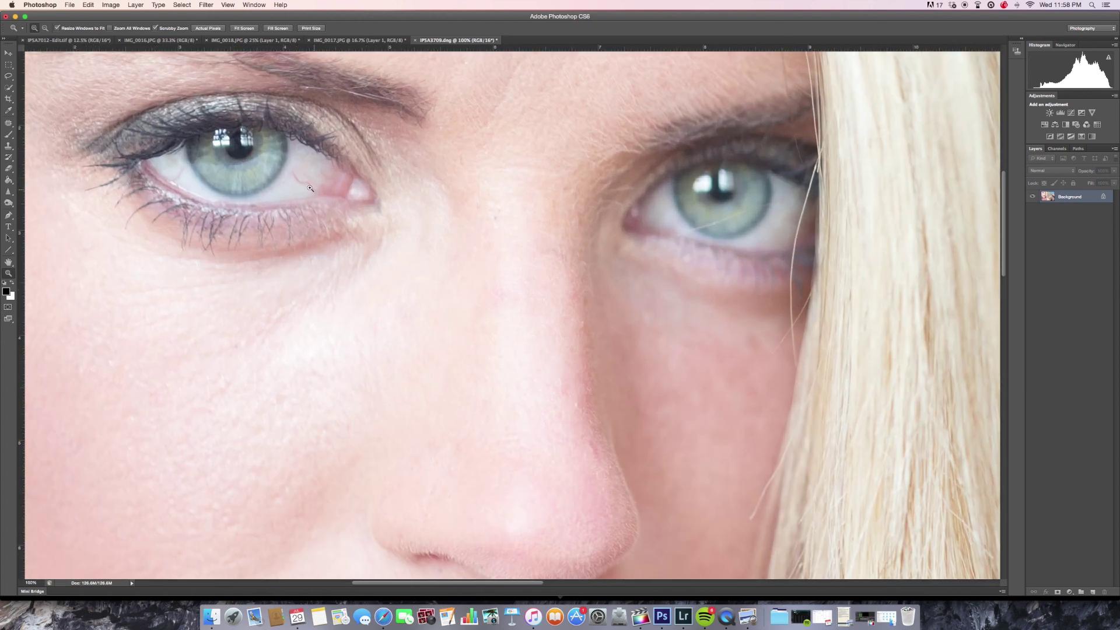
{"action": "key", "text": "super+j"}
Step: Examine the white of the sharply focused eye up close, and compare it with views of the whole face
{"action": "left_click", "coordinate": [306, 189]}
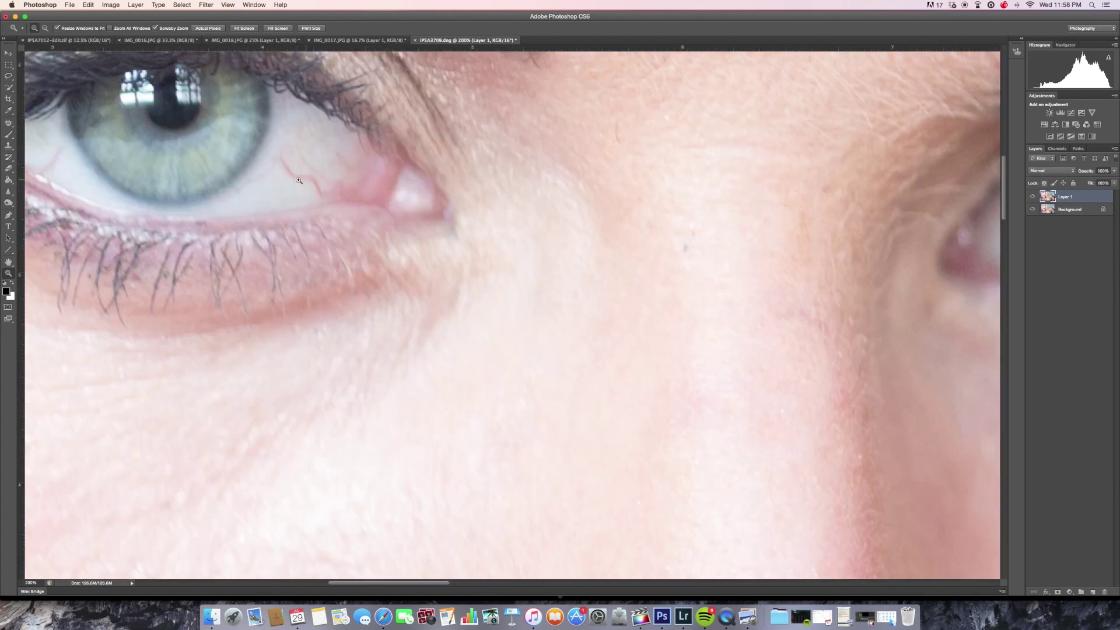
{"action": "scroll", "coordinate": [318, 176], "scroll_direction": "left", "scroll_amount": 5}
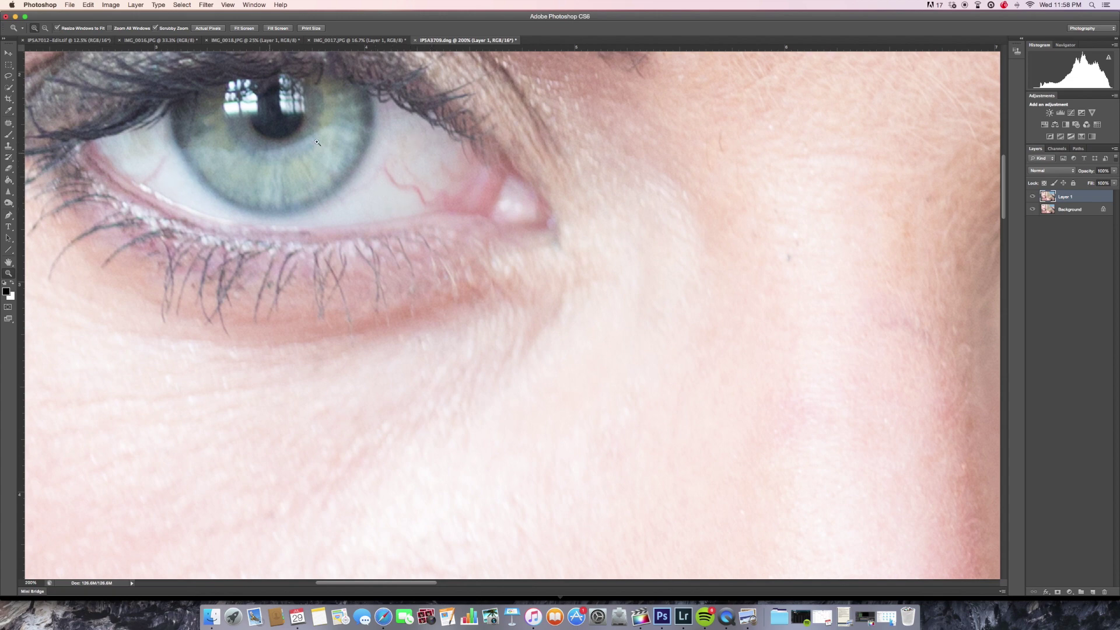
{"action": "left_click_drag", "start_coordinate": [391, 181], "coordinate": [407, 154]}
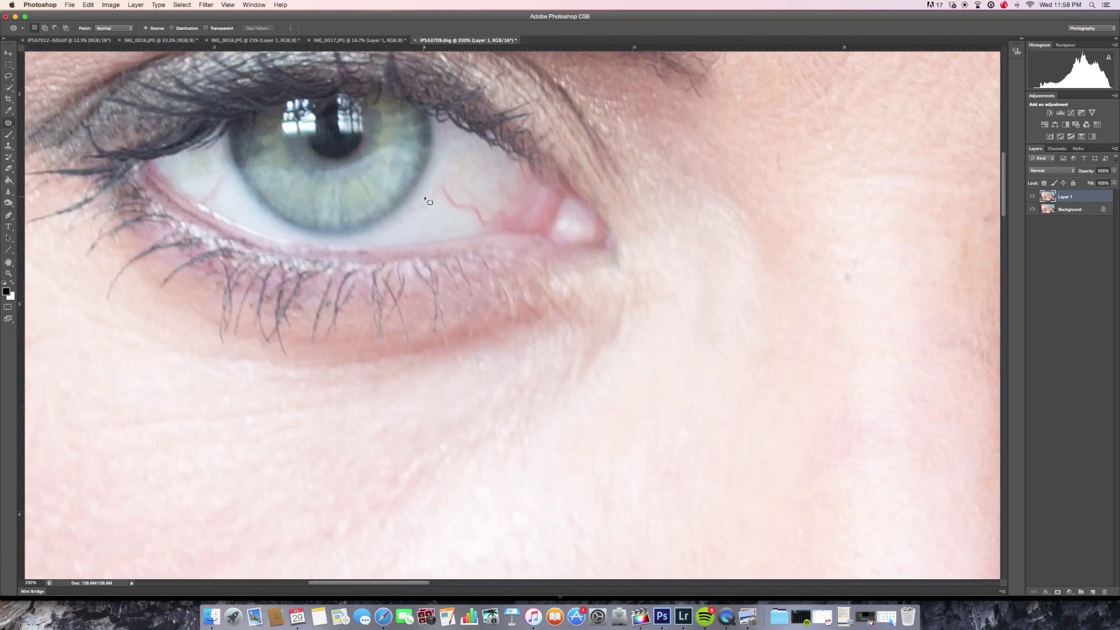
{"action": "left_click", "coordinate": [442, 216], "text": "alt"}
{"action": "left_click", "coordinate": [447, 213], "text": "alt"}
{"action": "left_click", "coordinate": [452, 214], "text": "alt"}
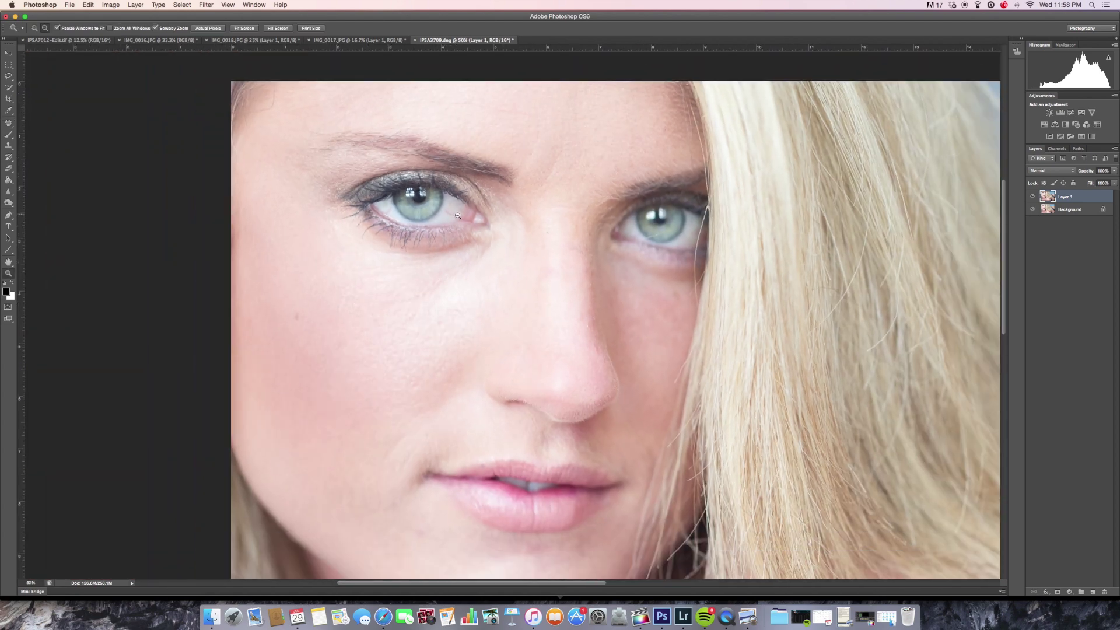
{"action": "left_click", "coordinate": [461, 215]}
{"action": "left_click", "coordinate": [462, 215], "text": "alt"}
{"action": "left_click", "coordinate": [461, 216], "text": "alt"}
{"action": "left_click", "coordinate": [461, 215], "text": "alt"}
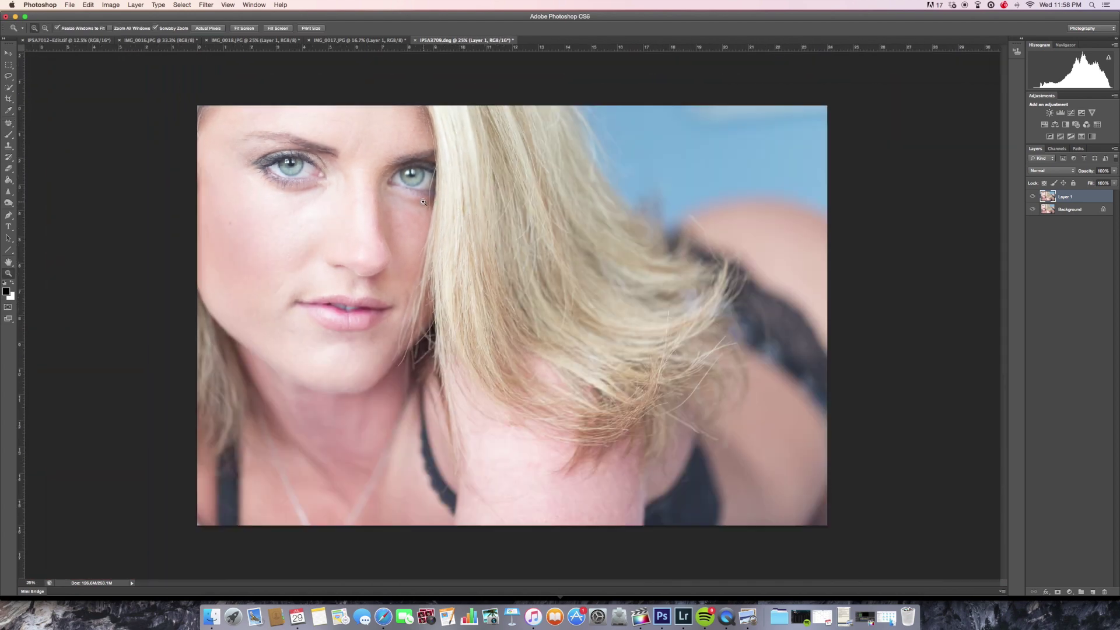
{"action": "left_click", "coordinate": [323, 191]}
{"action": "left_click", "coordinate": [324, 191]}
{"action": "left_click", "coordinate": [327, 186]}
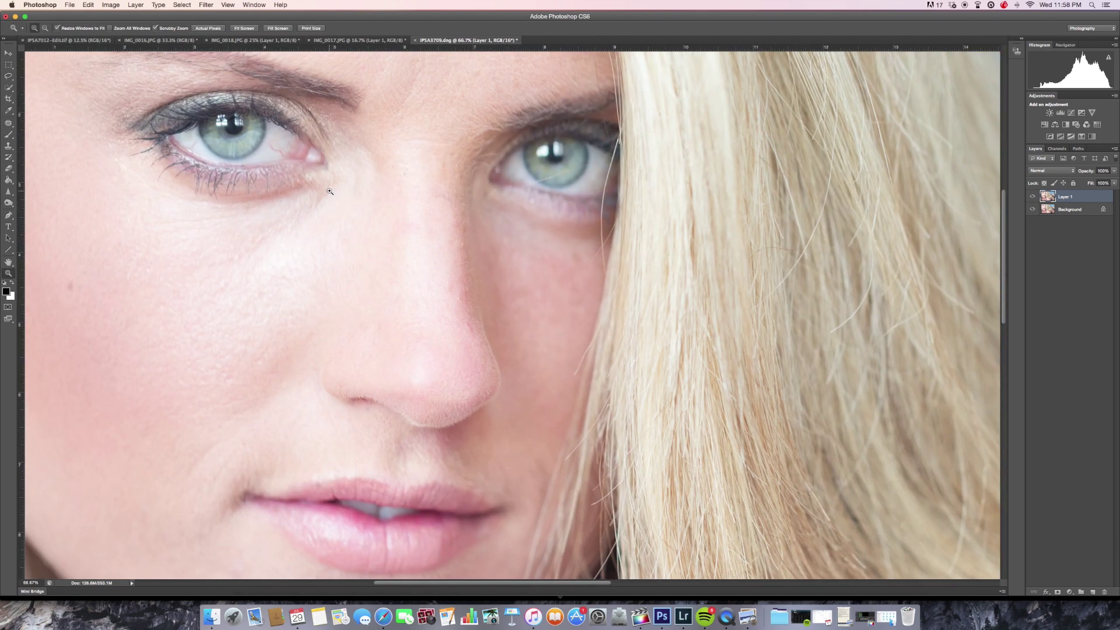
{"action": "left_click", "coordinate": [330, 188], "text": "alt"}
Step: Patch out the red veins in the white of the sharp eye, between the iris and the inner corner
{"action": "mouse_move", "coordinate": [302, 180]}
{"action": "left_mouse_down"}
{"action": "mouse_move", "coordinate": [310, 206]}
{"action": "mouse_move", "coordinate": [309, 141]}
{"action": "mouse_move", "coordinate": [318, 209]}
{"action": "mouse_move", "coordinate": [363, 248]}
{"action": "mouse_move", "coordinate": [360, 258]}
{"action": "mouse_move", "coordinate": [320, 229]}
{"action": "mouse_move", "coordinate": [336, 224]}
{"action": "mouse_move", "coordinate": [309, 245]}
{"action": "left_mouse_up"}
{"action": "left_click", "coordinate": [308, 197]}
{"action": "left_click", "coordinate": [307, 197]}
{"action": "left_click", "coordinate": [328, 215]}
{"action": "key", "text": "j"}
{"action": "key", "text": "super+d"}
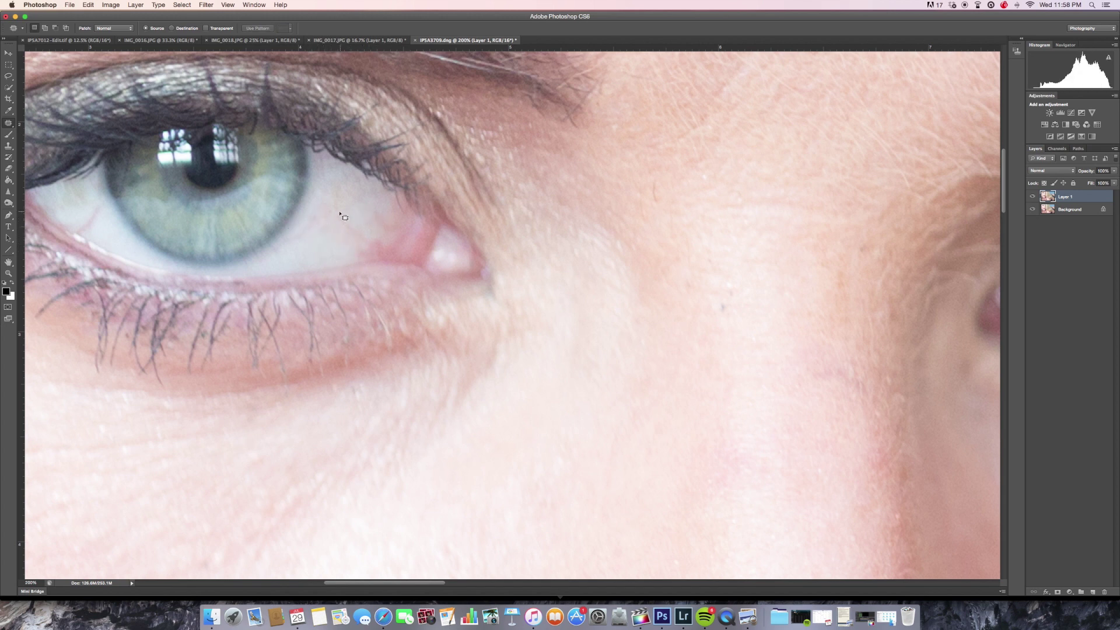
{"action": "mouse_move", "coordinate": [335, 210]}
{"action": "left_mouse_down"}
{"action": "mouse_move", "coordinate": [349, 240]}
{"action": "mouse_move", "coordinate": [366, 241]}
{"action": "mouse_move", "coordinate": [336, 210]}
{"action": "mouse_move", "coordinate": [321, 242]}
{"action": "left_mouse_up"}
{"action": "key", "text": "super+d"}
Step: Patch the vein in the white near the eye's outer corner and the discolored strip beside the iris
{"action": "mouse_move", "coordinate": [97, 211]}
{"action": "left_mouse_down"}
{"action": "mouse_move", "coordinate": [80, 233]}
{"action": "mouse_move", "coordinate": [92, 240]}
{"action": "mouse_move", "coordinate": [100, 216]}
{"action": "mouse_move", "coordinate": [84, 211]}
{"action": "mouse_move", "coordinate": [95, 215]}
{"action": "left_mouse_up"}
{"action": "key", "text": "super+d"}
{"action": "key", "text": "super+d"}
{"action": "mouse_move", "coordinate": [294, 233]}
{"action": "left_mouse_down"}
{"action": "mouse_move", "coordinate": [273, 256]}
{"action": "mouse_move", "coordinate": [319, 238]}
{"action": "mouse_move", "coordinate": [338, 208]}
{"action": "mouse_move", "coordinate": [324, 204]}
{"action": "left_mouse_up"}
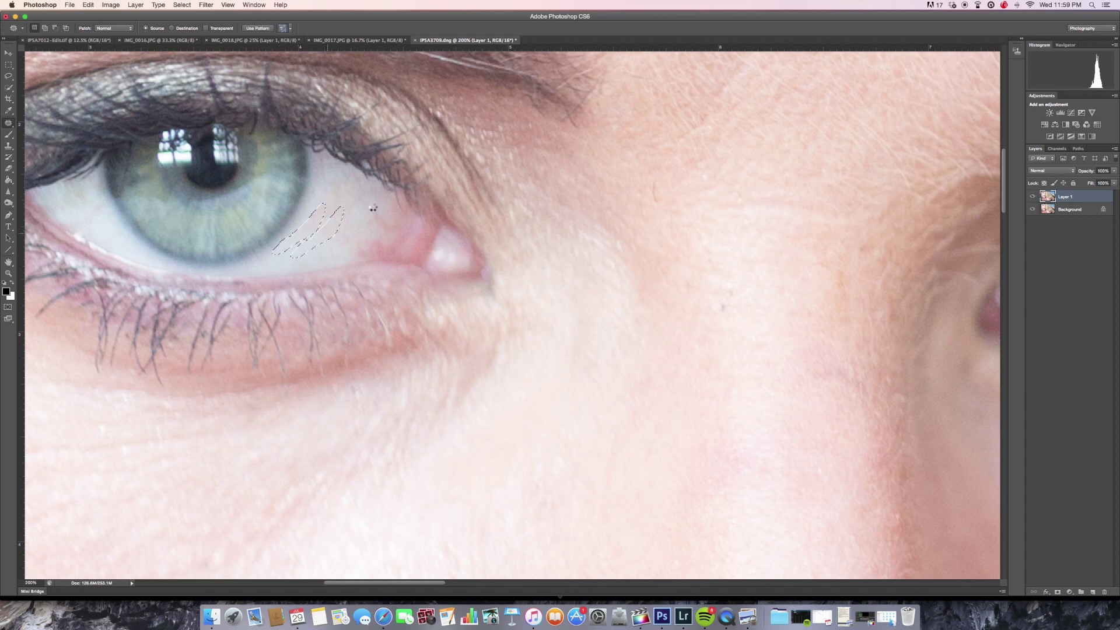
{"action": "key", "text": "super+d"}
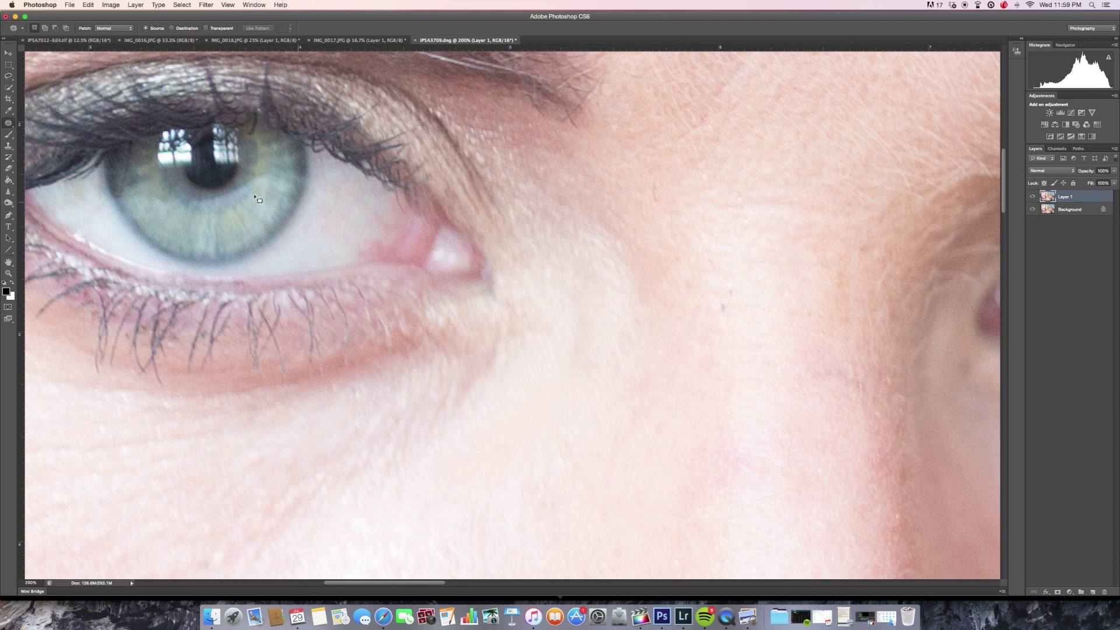
Step: Patch the reddish spot in the eye white next to the tear duct with cleaner white, and deselect it
{"action": "left_click_drag", "start_coordinate": [266, 182], "coordinate": [318, 173]}
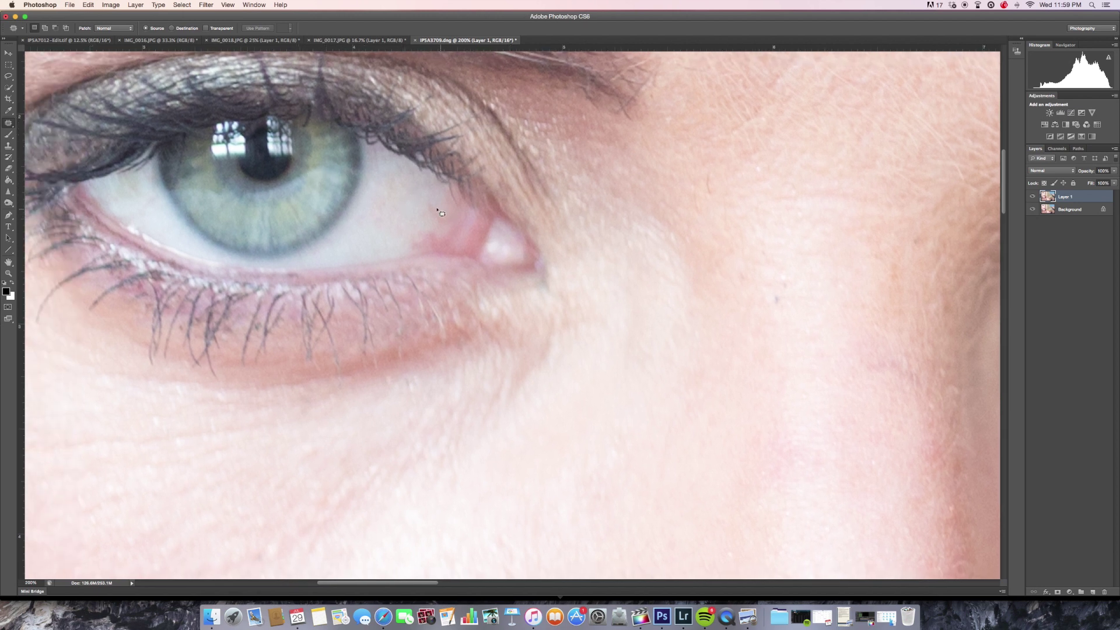
{"action": "mouse_move", "coordinate": [425, 206]}
{"action": "left_mouse_down"}
{"action": "mouse_move", "coordinate": [445, 223]}
{"action": "mouse_move", "coordinate": [435, 202]}
{"action": "mouse_move", "coordinate": [400, 198]}
{"action": "left_mouse_up"}
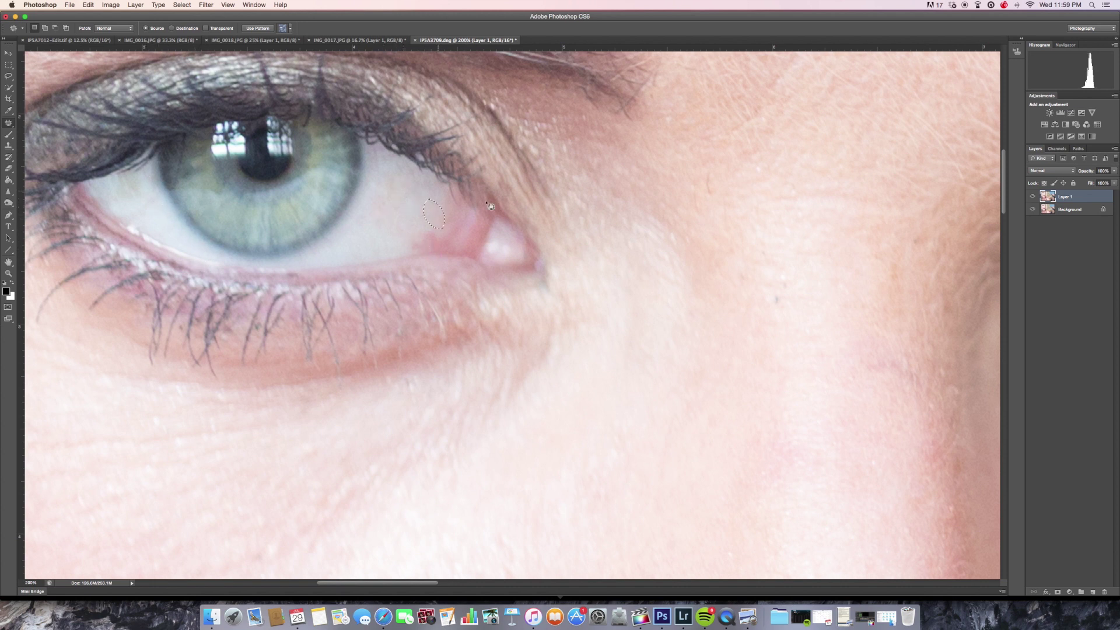
{"action": "mouse_move", "coordinate": [713, 175]}
{"action": "left_mouse_down"}
{"action": "mouse_move", "coordinate": [715, 201]}
{"action": "mouse_move", "coordinate": [711, 184]}
{"action": "left_mouse_up"}
{"action": "left_click", "coordinate": [666, 208]}
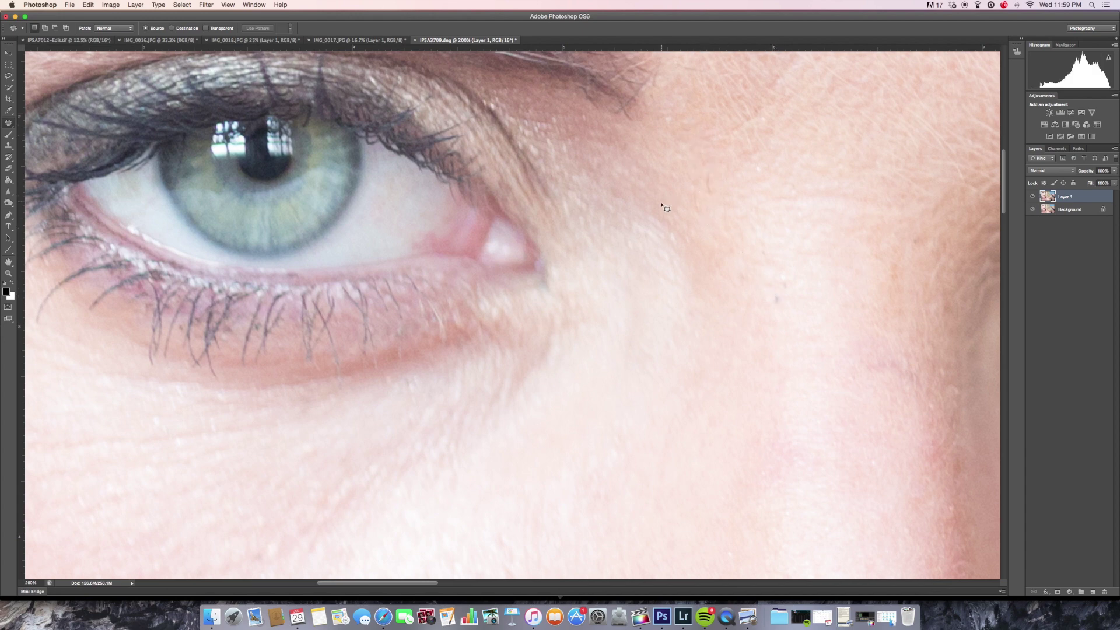
Step: Choose the Patch tool and clean up the remaining marks in the eye white beside the iris, just below the upper lashes
{"action": "key", "text": "z"}
{"action": "left_click", "coordinate": [318, 209]}
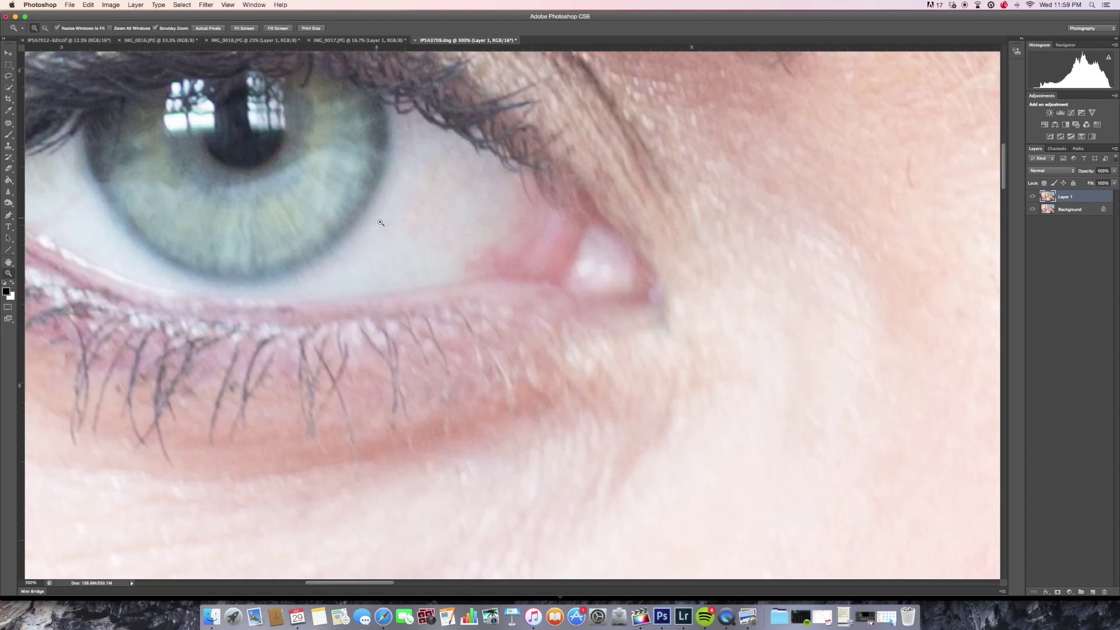
{"action": "left_click", "coordinate": [412, 235], "text": "alt"}
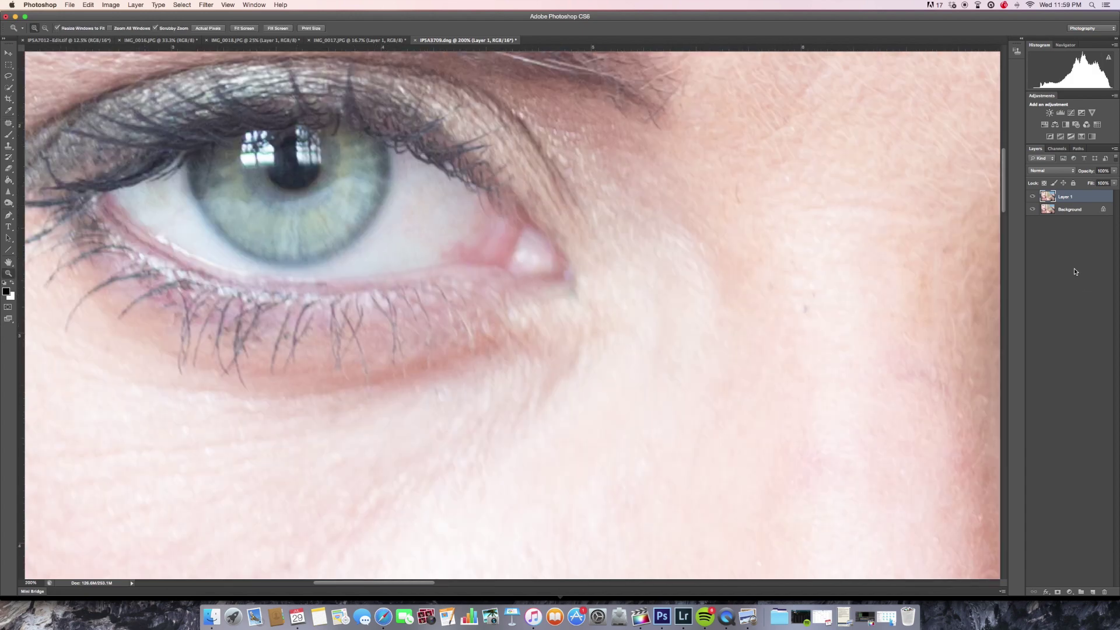
{"action": "left_click", "coordinate": [403, 218], "text": "alt"}
{"action": "left_click", "coordinate": [410, 222]}
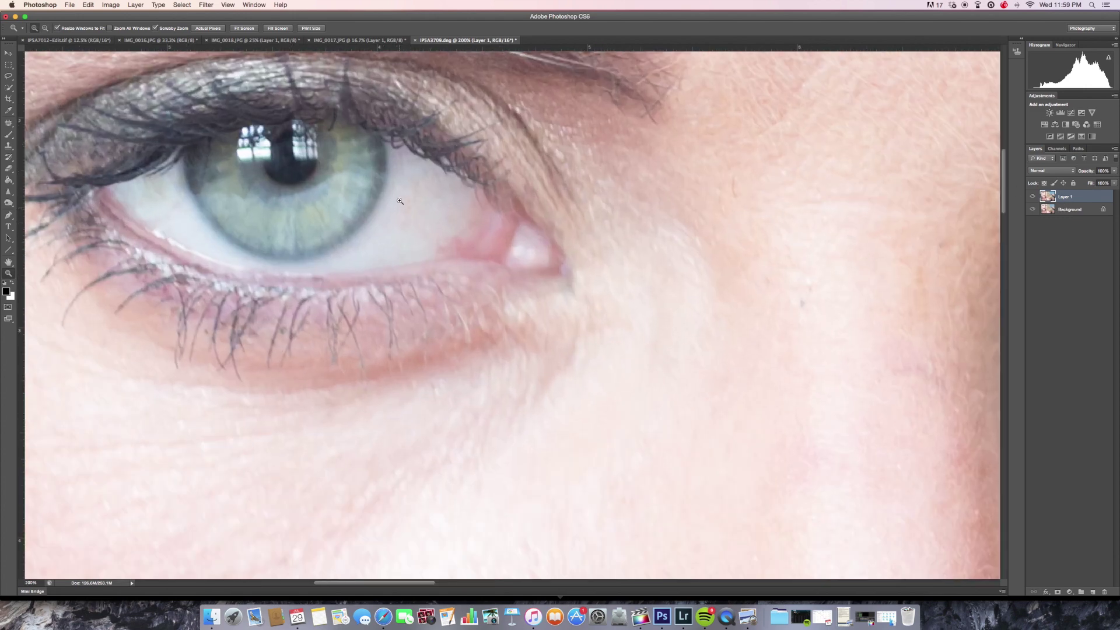
{"action": "left_click", "coordinate": [9, 124]}
{"action": "right_click", "coordinate": [9, 123]}
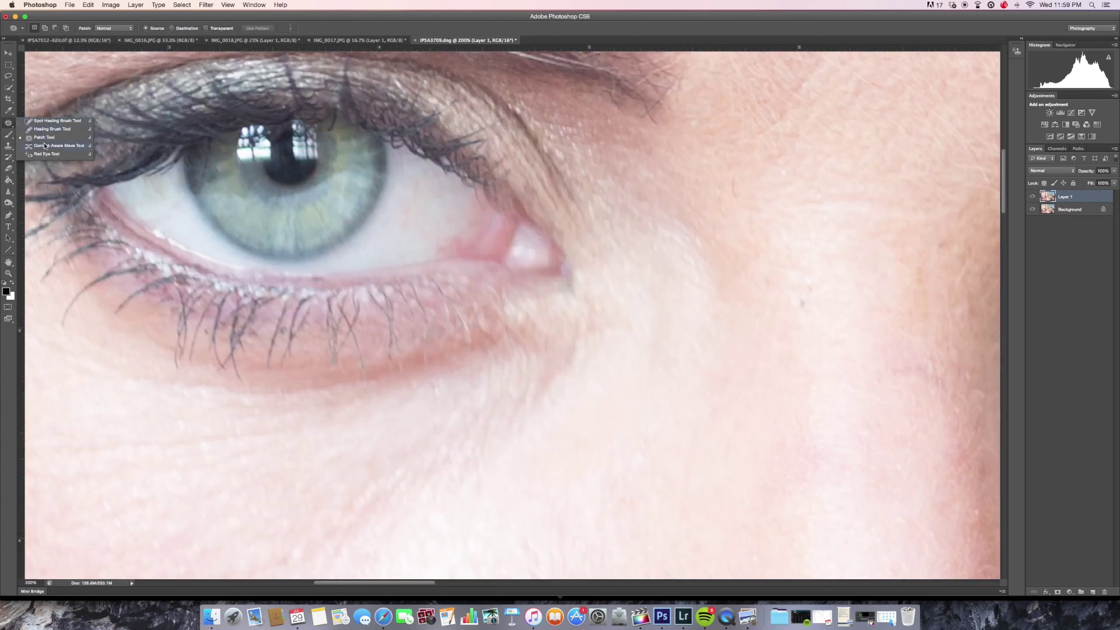
{"action": "left_click", "coordinate": [65, 144]}
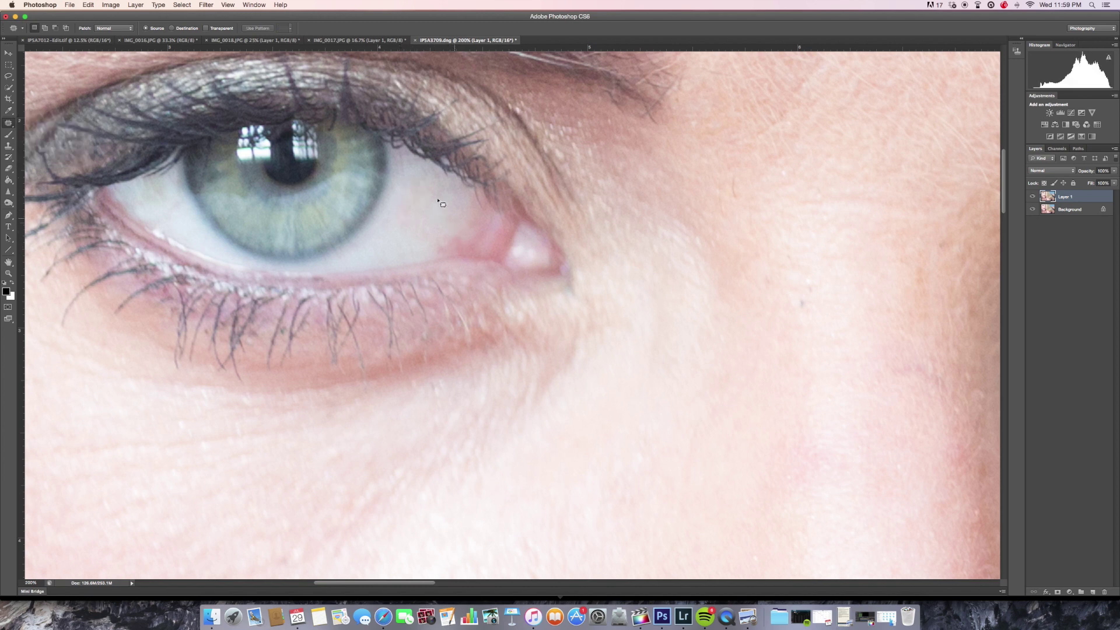
{"action": "mouse_move", "coordinate": [405, 170]}
{"action": "left_mouse_down"}
{"action": "mouse_move", "coordinate": [399, 154]}
{"action": "mouse_move", "coordinate": [406, 175]}
{"action": "left_mouse_up"}
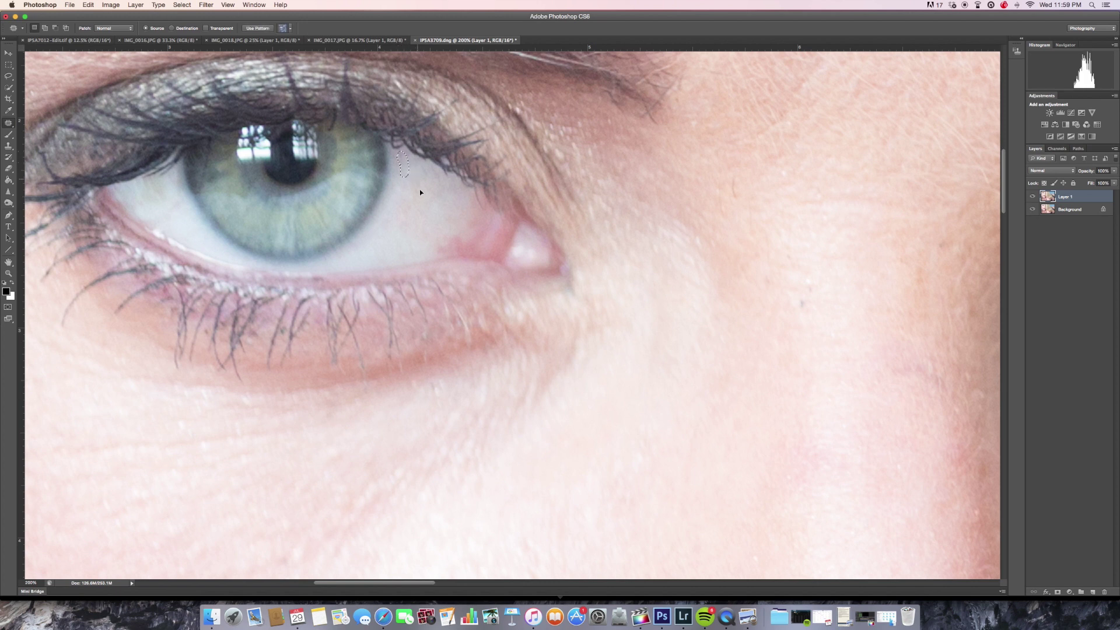
{"action": "left_click", "coordinate": [414, 226]}
{"action": "left_click_drag", "start_coordinate": [211, 206], "coordinate": [251, 204]}
{"action": "left_click_drag", "start_coordinate": [436, 187], "coordinate": [318, 195]}
Step: Inspect the other, softly focused eye behind the hair strands, and return to the retouched eye
{"action": "scroll", "coordinate": [318, 195], "scroll_direction": "left", "scroll_amount": 5}
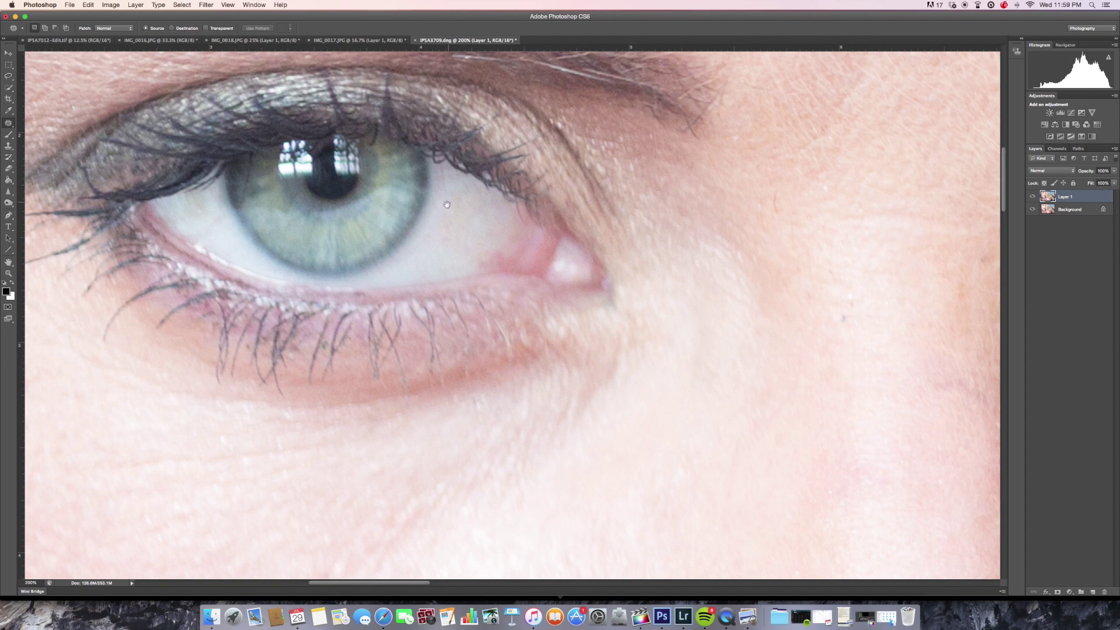
{"action": "scroll", "coordinate": [259, 167], "scroll_direction": "right", "scroll_amount": 15}
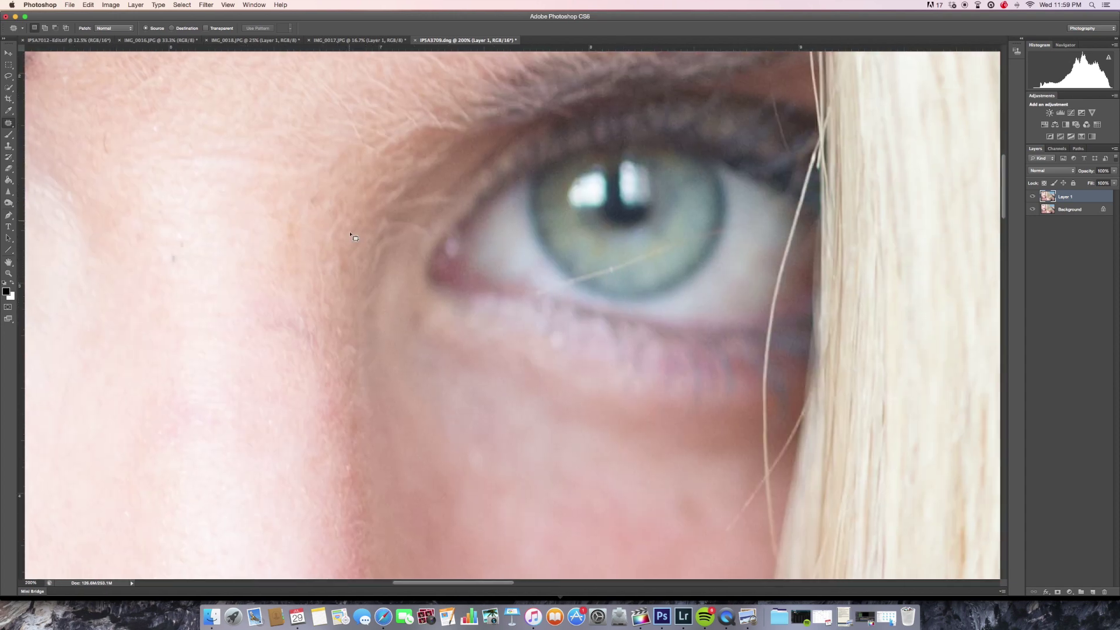
{"action": "key", "text": "z"}
{"action": "left_click", "coordinate": [332, 250], "text": "alt"}
{"action": "left_click_drag", "start_coordinate": [331, 249], "coordinate": [367, 225]}
{"action": "left_click", "coordinate": [366, 224]}
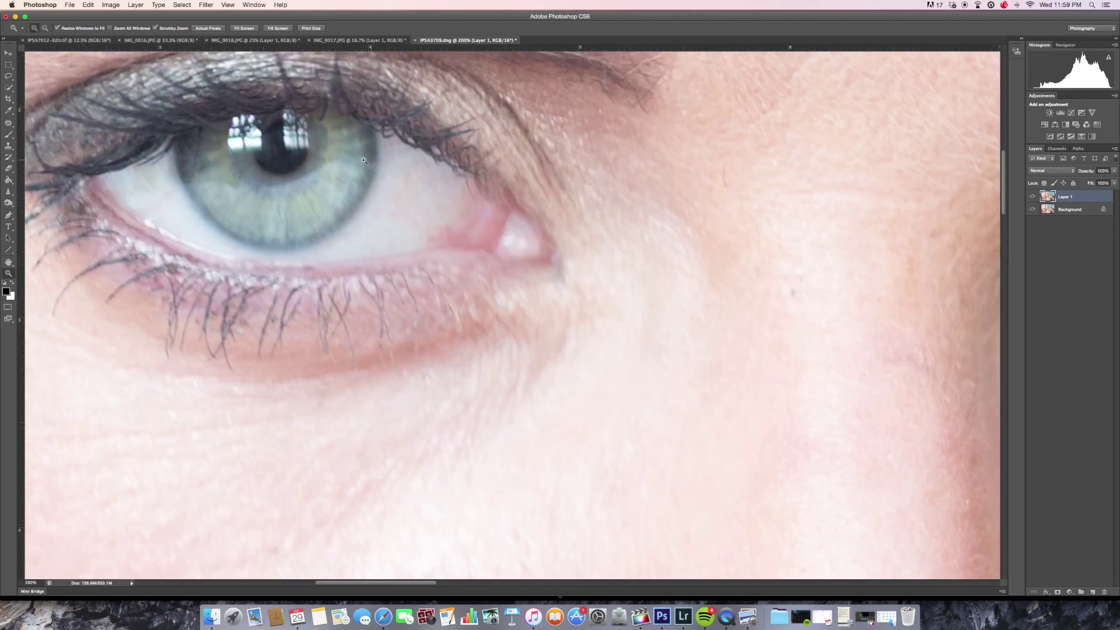
{"action": "left_click", "coordinate": [327, 219], "text": "alt"}
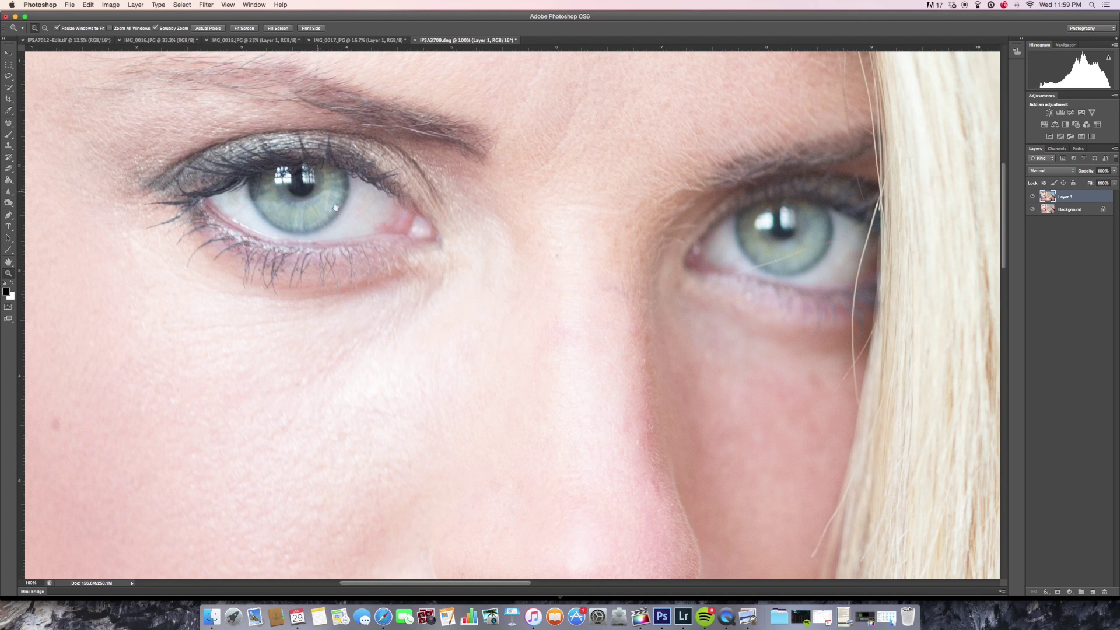
Step: Examine the retouched eye's iris and white repeatedly at magnifications between 100% and 300%
{"action": "left_click_drag", "start_coordinate": [336, 208], "coordinate": [398, 265]}
{"action": "left_click", "coordinate": [398, 267]}
{"action": "left_click", "coordinate": [398, 267]}
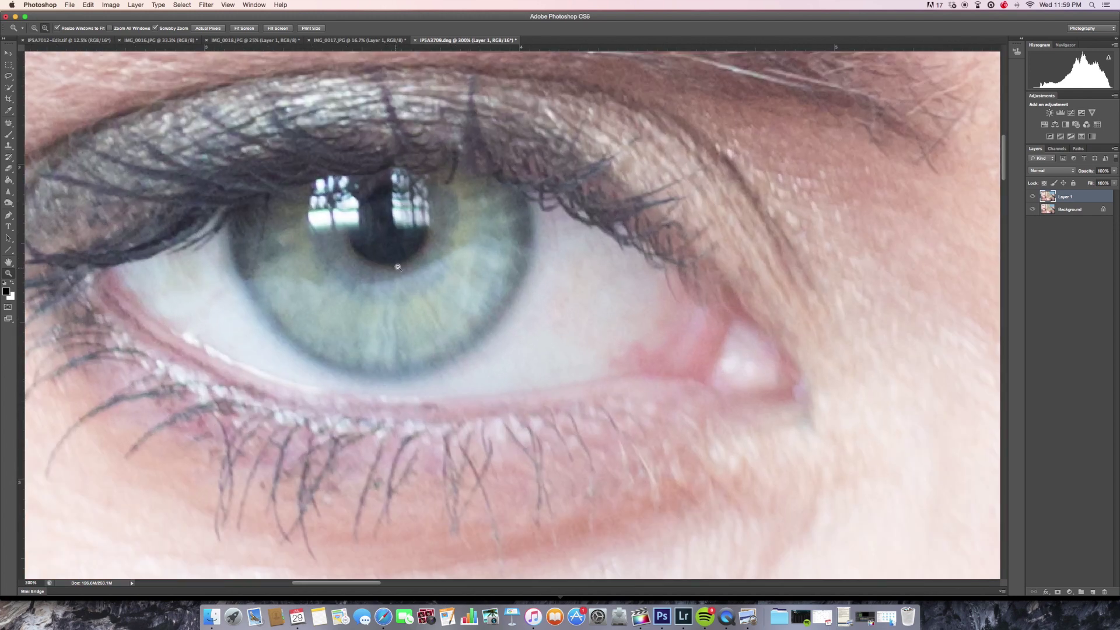
{"action": "left_click", "coordinate": [397, 267], "text": "alt"}
{"action": "left_click", "coordinate": [398, 267], "text": "alt"}
{"action": "left_click", "coordinate": [409, 262]}
{"action": "left_click", "coordinate": [408, 262]}
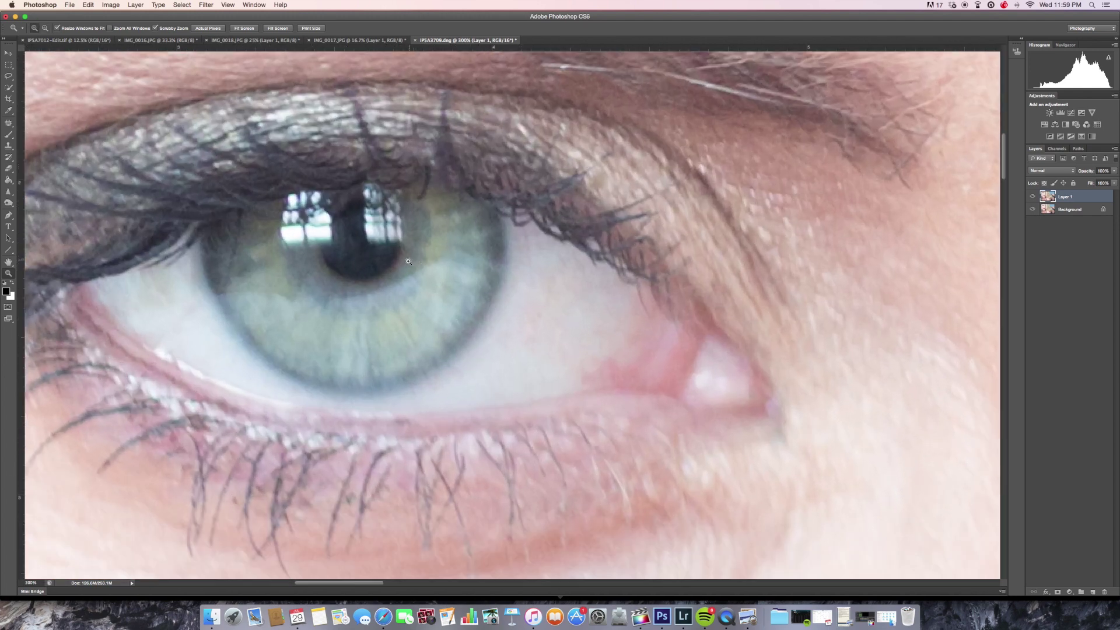
{"action": "left_click", "coordinate": [408, 262], "text": "alt"}
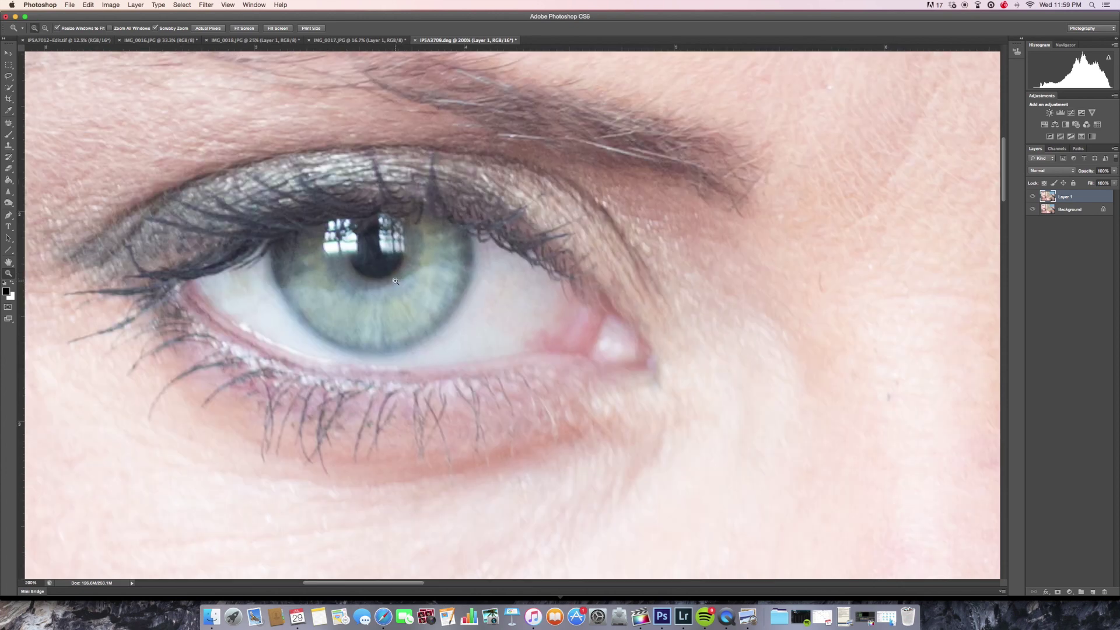
{"action": "left_click", "coordinate": [395, 281]}
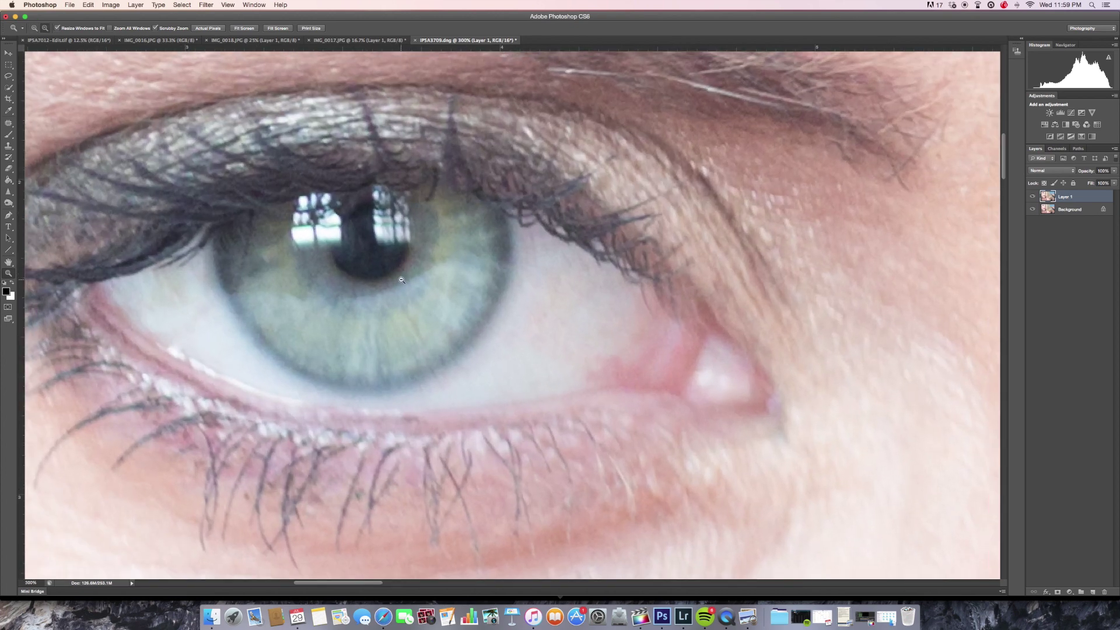
{"action": "left_click", "coordinate": [404, 282], "text": "alt"}
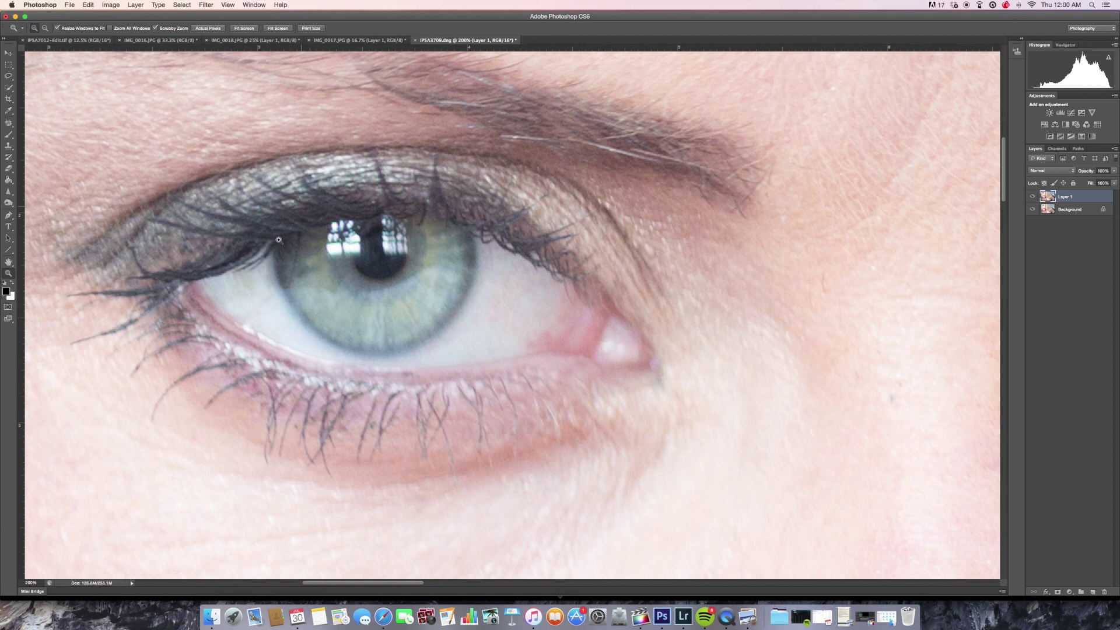
{"action": "left_click", "coordinate": [389, 296], "text": "alt"}
{"action": "left_click", "coordinate": [409, 300]}
{"action": "left_click", "coordinate": [423, 303]}
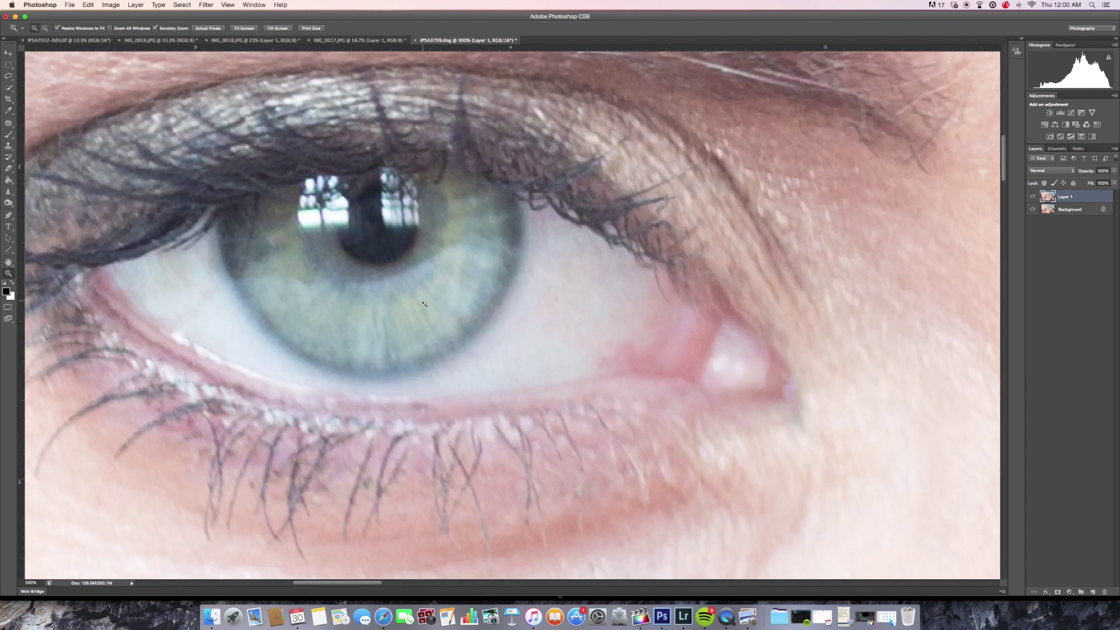
{"action": "left_click", "coordinate": [431, 299], "text": "alt"}
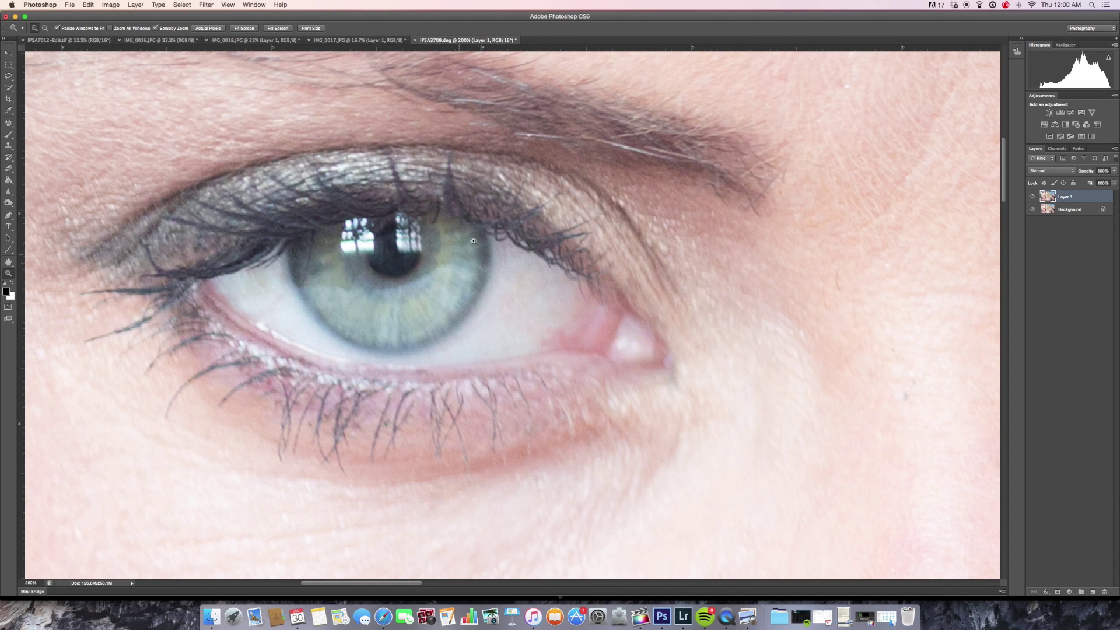
{"action": "left_click", "coordinate": [413, 321], "text": "alt"}
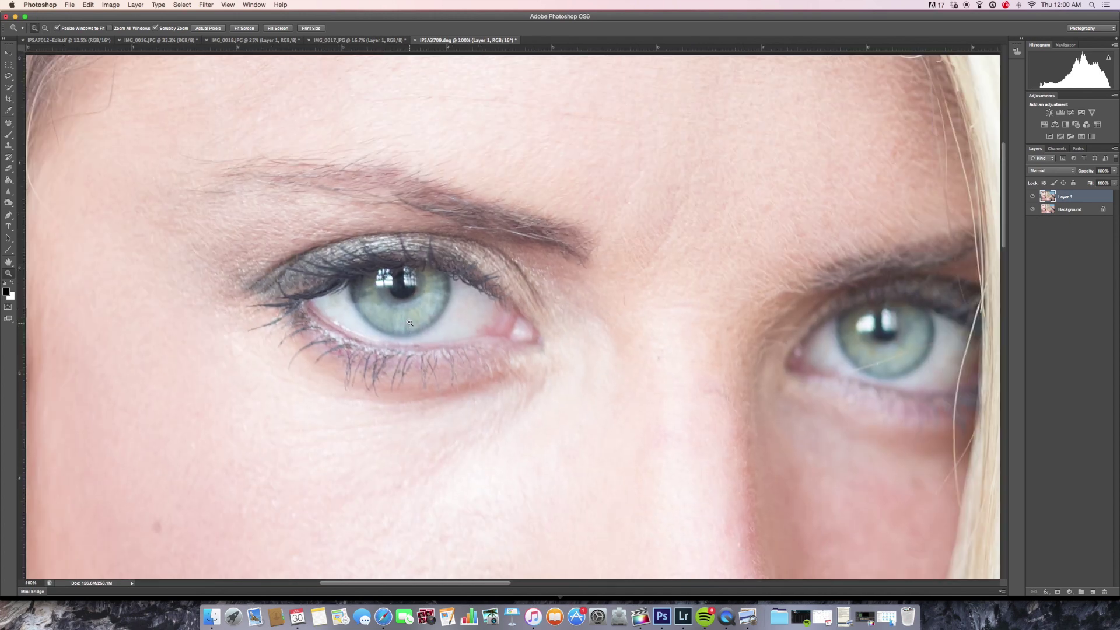
{"action": "left_click", "coordinate": [415, 318], "text": "alt"}
{"action": "left_click", "coordinate": [416, 315]}
{"action": "left_click", "coordinate": [416, 315]}
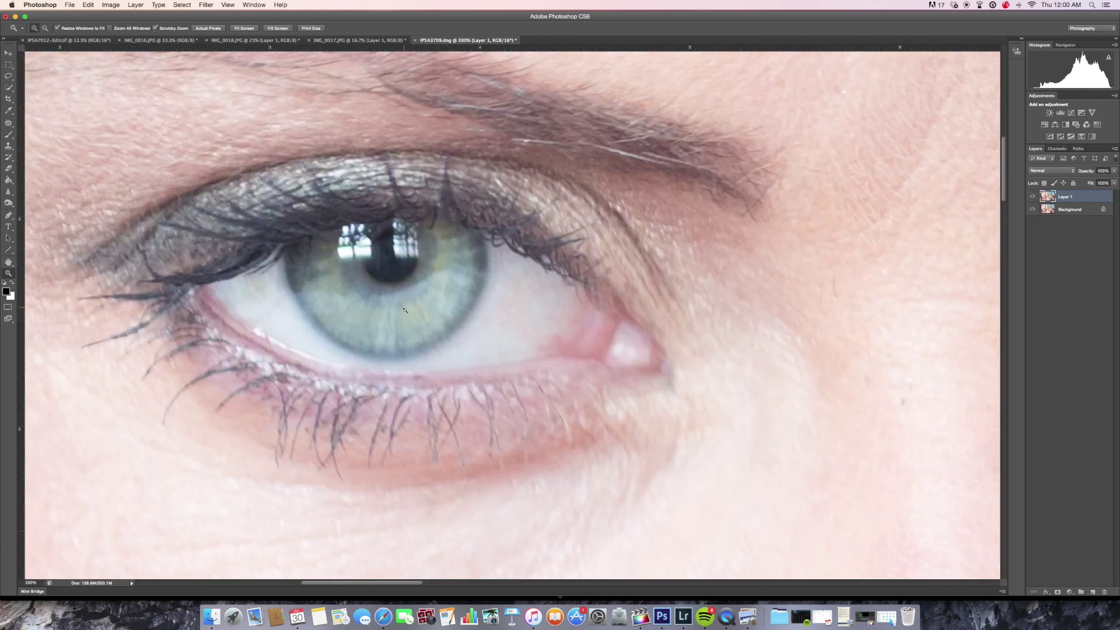
{"action": "left_click", "coordinate": [418, 315], "text": "alt"}
{"action": "left_click", "coordinate": [422, 315]}
{"action": "left_click", "coordinate": [423, 312], "text": "alt"}
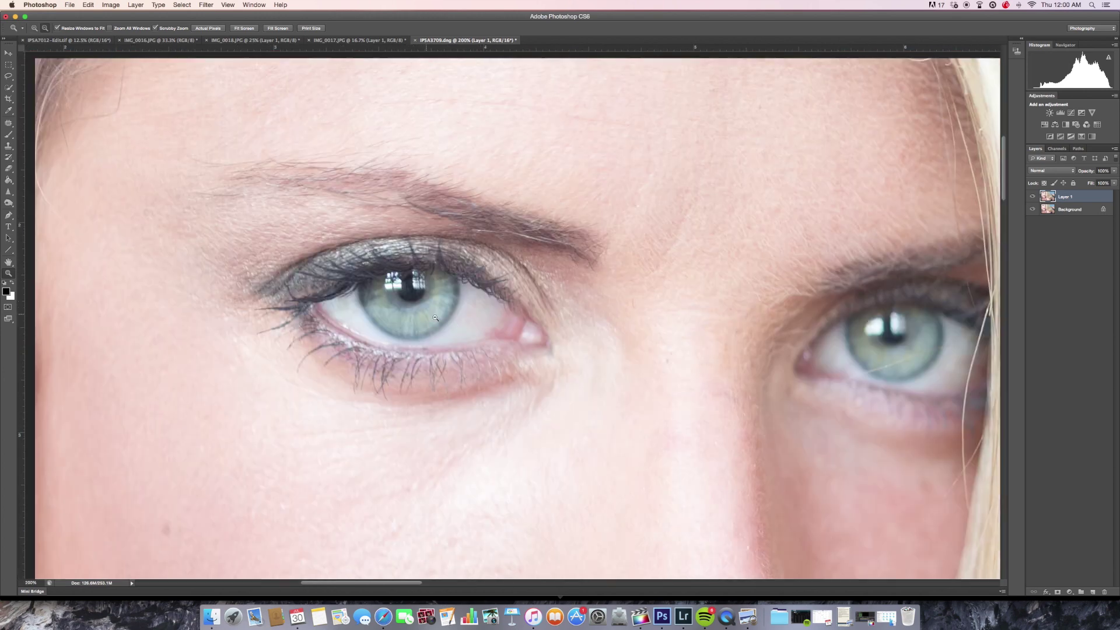
{"action": "left_click", "coordinate": [424, 304]}
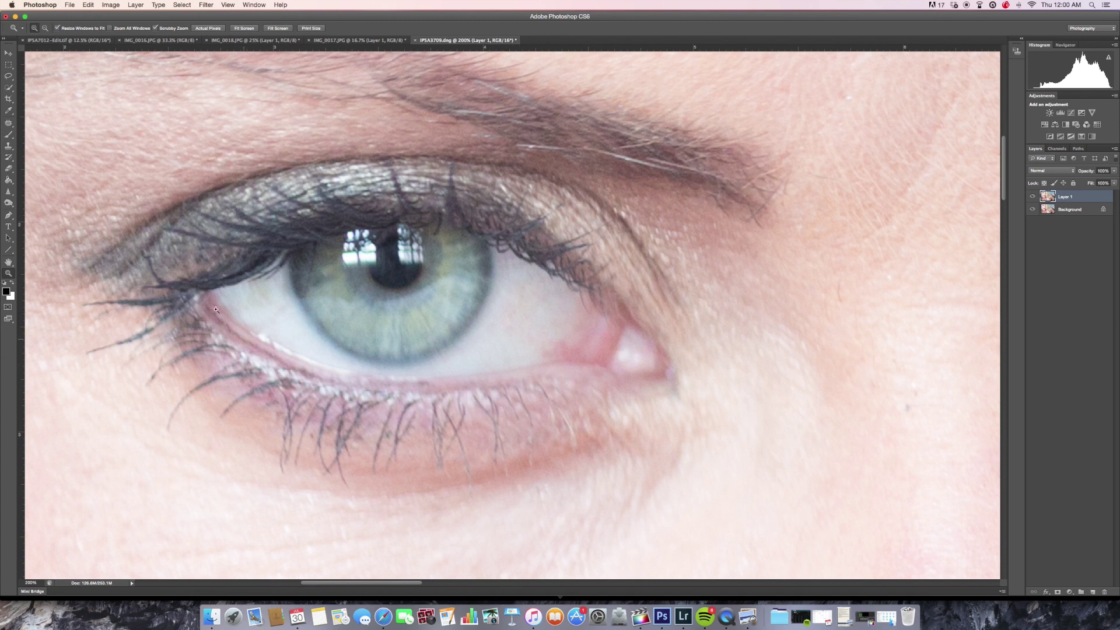
{"action": "left_click", "coordinate": [367, 304], "text": "alt"}
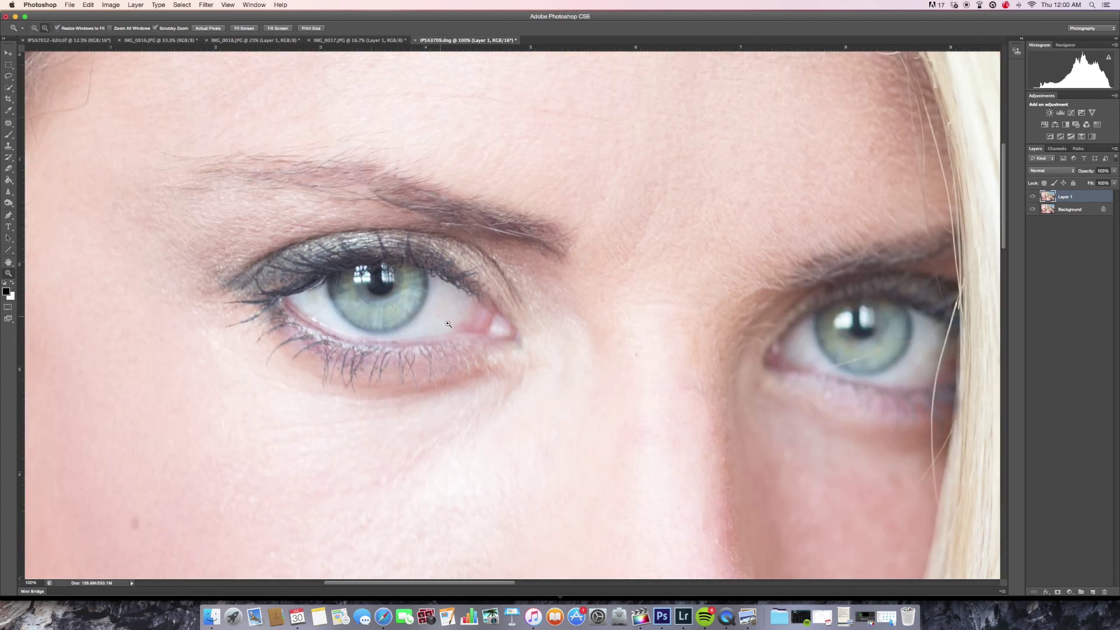
{"action": "left_click", "coordinate": [434, 308]}
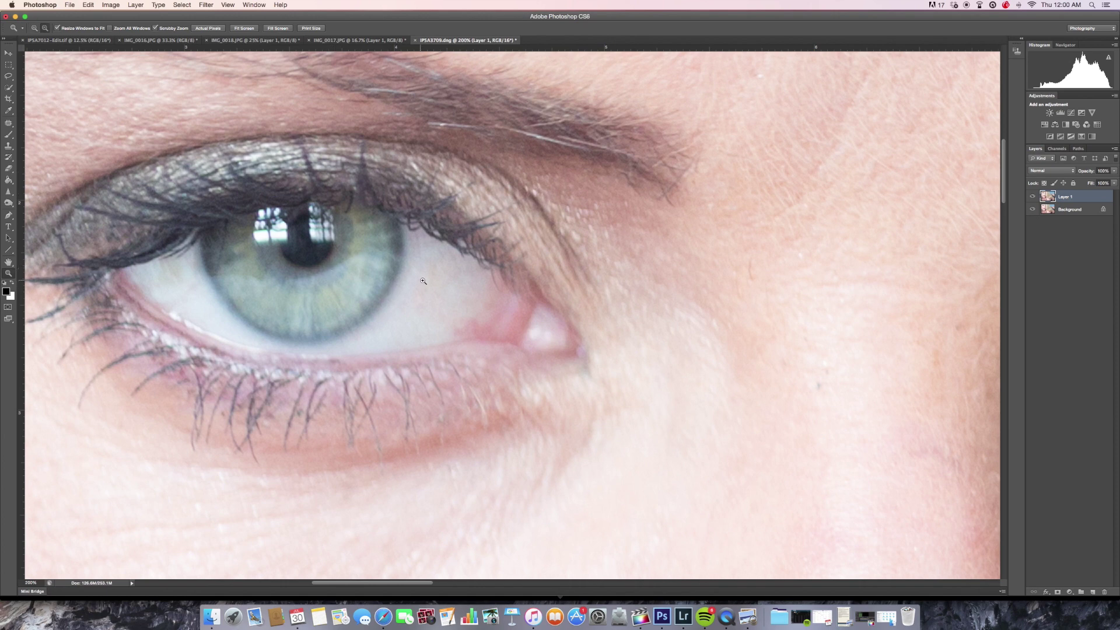
{"action": "left_click", "coordinate": [352, 289], "text": "alt"}
{"action": "left_click", "coordinate": [419, 297]}
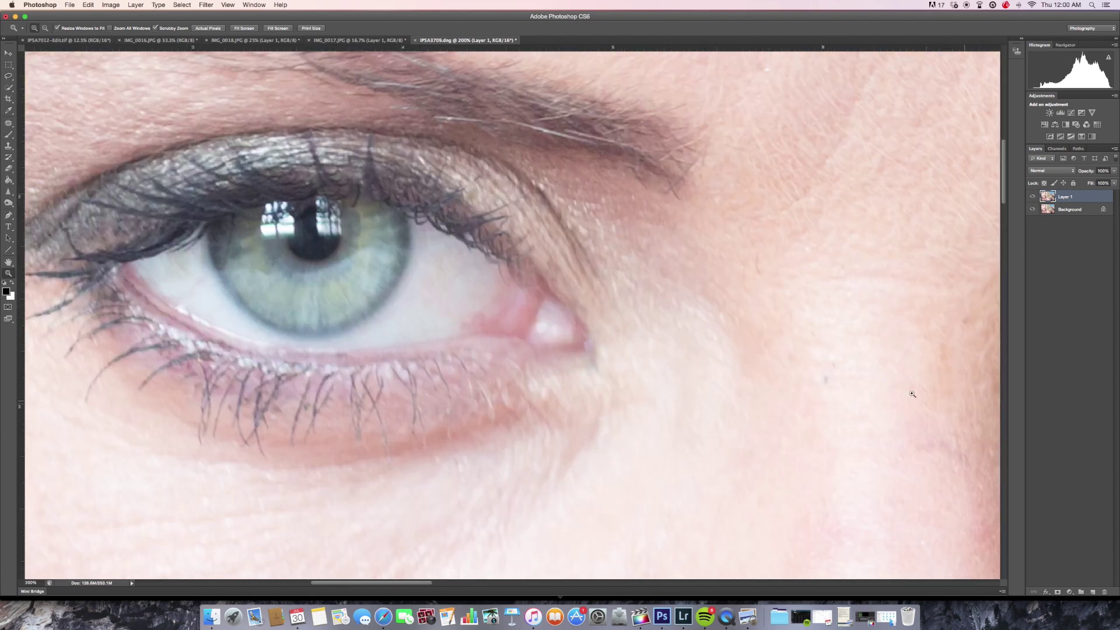
Step: Add a new layer above the retouched portrait layer and fill it with 50% Gray in Normal mode at 100% opacity
{"action": "left_click", "coordinate": [1093, 591]}
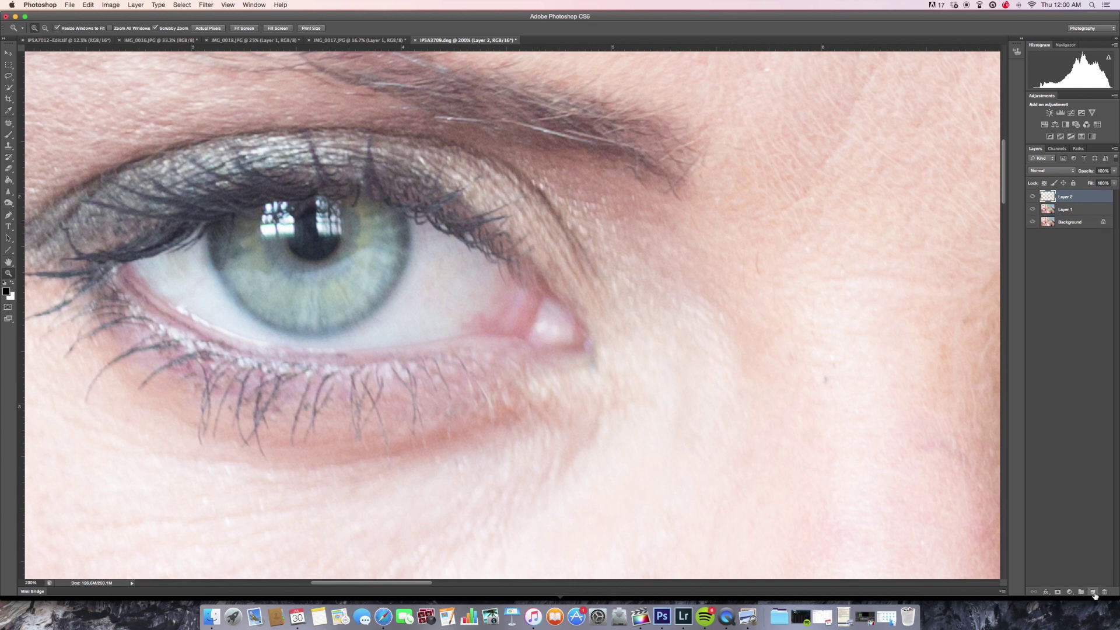
{"action": "left_click", "coordinate": [108, 4]}
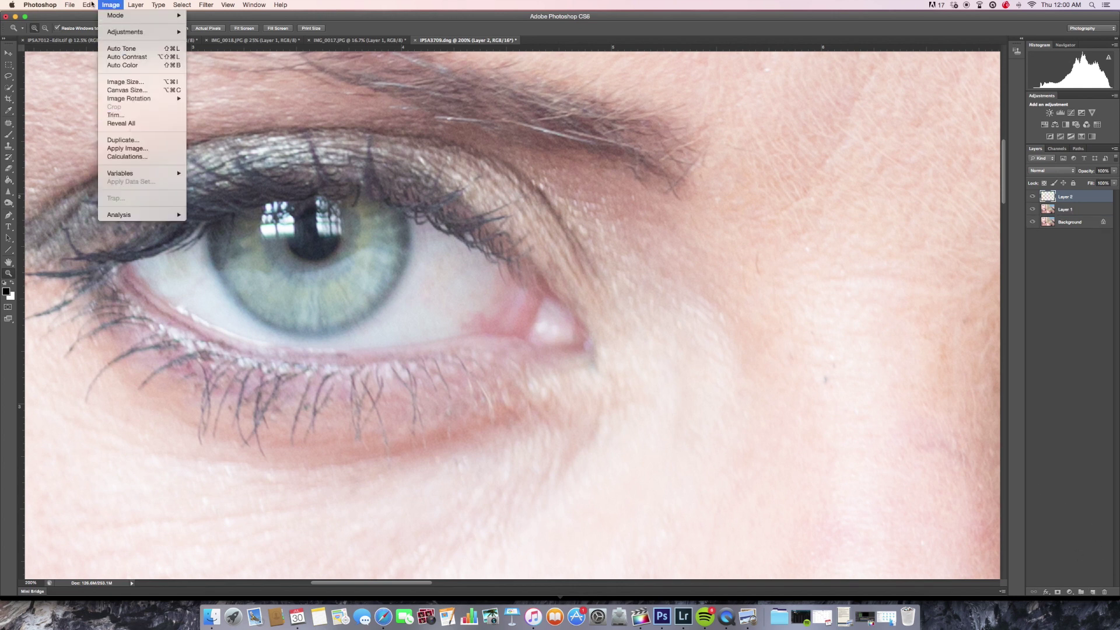
{"action": "mouse_move", "coordinate": [88, 4]}
{"action": "left_click", "coordinate": [112, 148]}
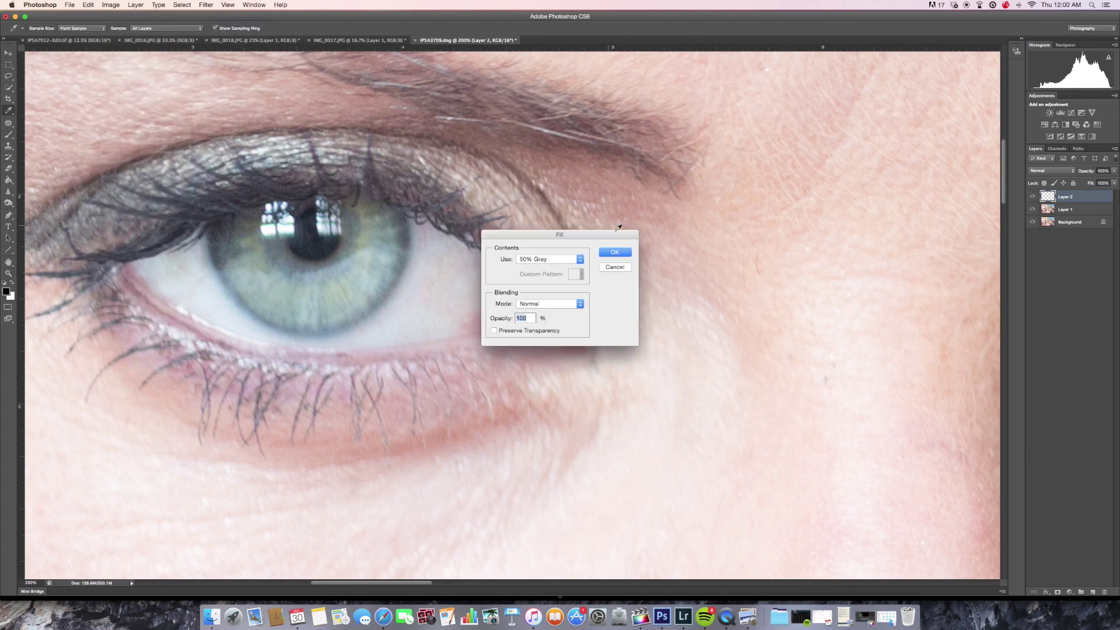
{"action": "left_click", "coordinate": [569, 261]}
{"action": "left_click", "coordinate": [569, 261]}
{"action": "left_click", "coordinate": [624, 253]}
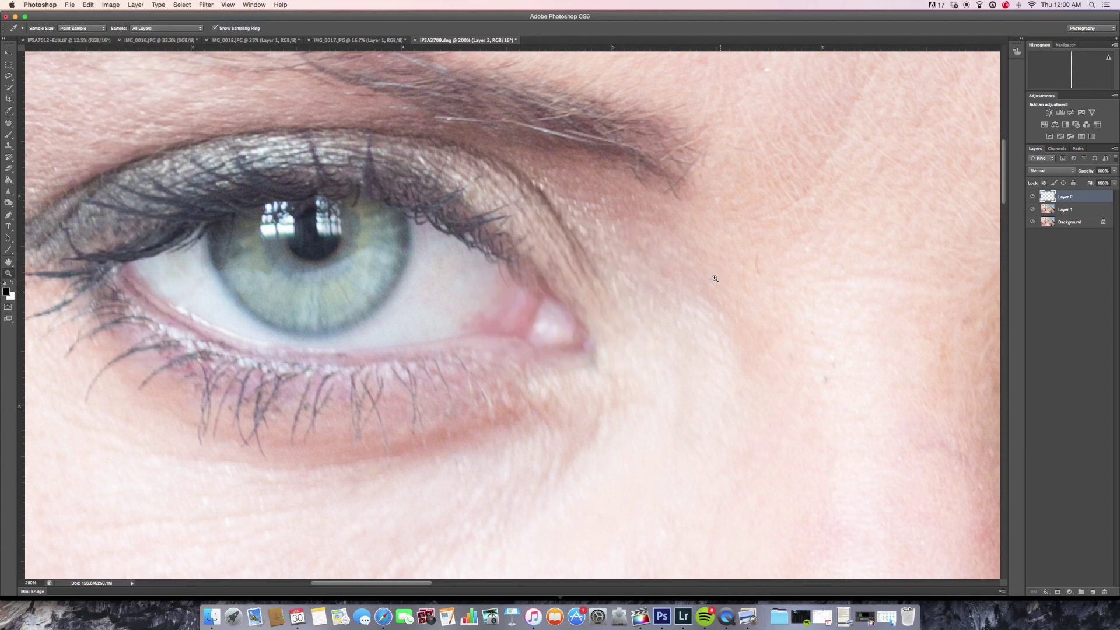
{"action": "key", "text": "z"}
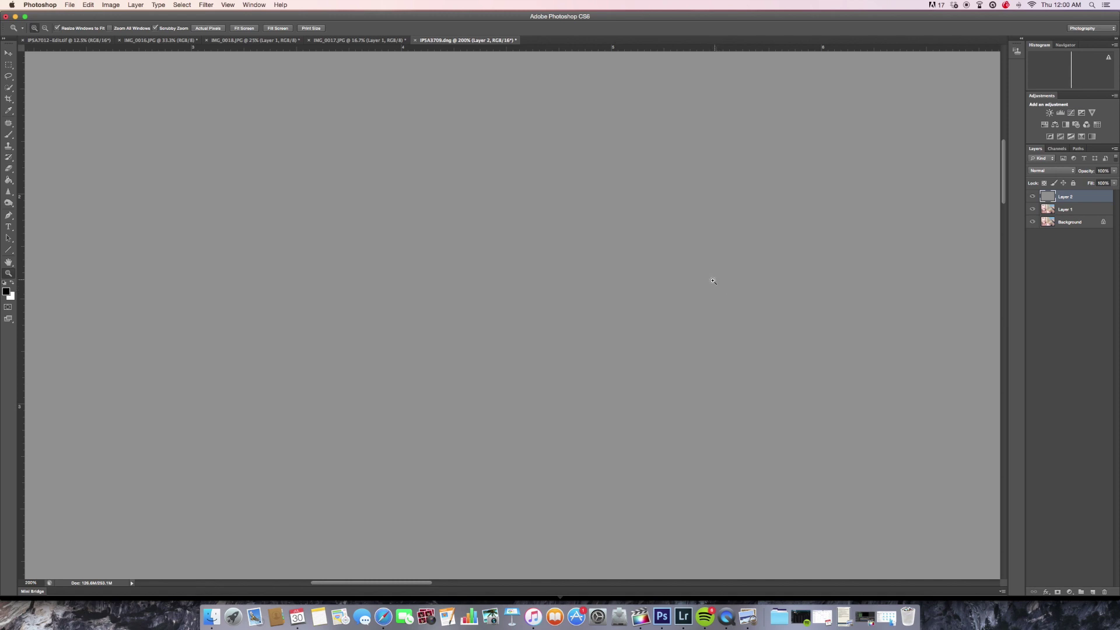
Step: Set the gray layer's blend mode to Soft Light
{"action": "left_click", "coordinate": [1058, 173]}
{"action": "left_click", "coordinate": [1062, 168]}
{"action": "left_click", "coordinate": [1060, 172]}
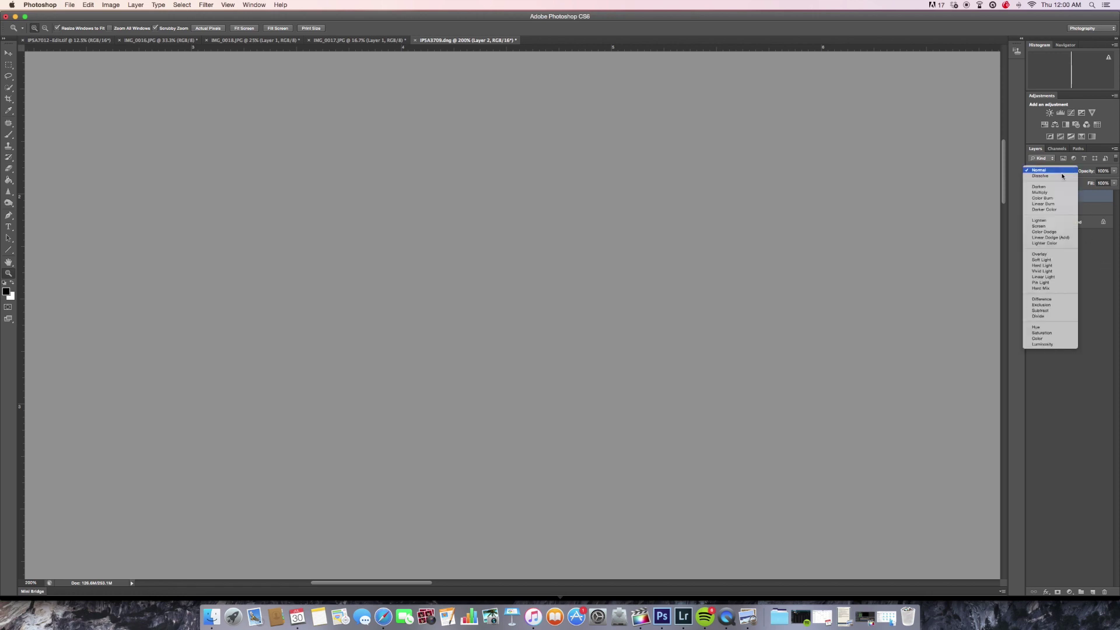
{"action": "left_click", "coordinate": [1051, 260]}
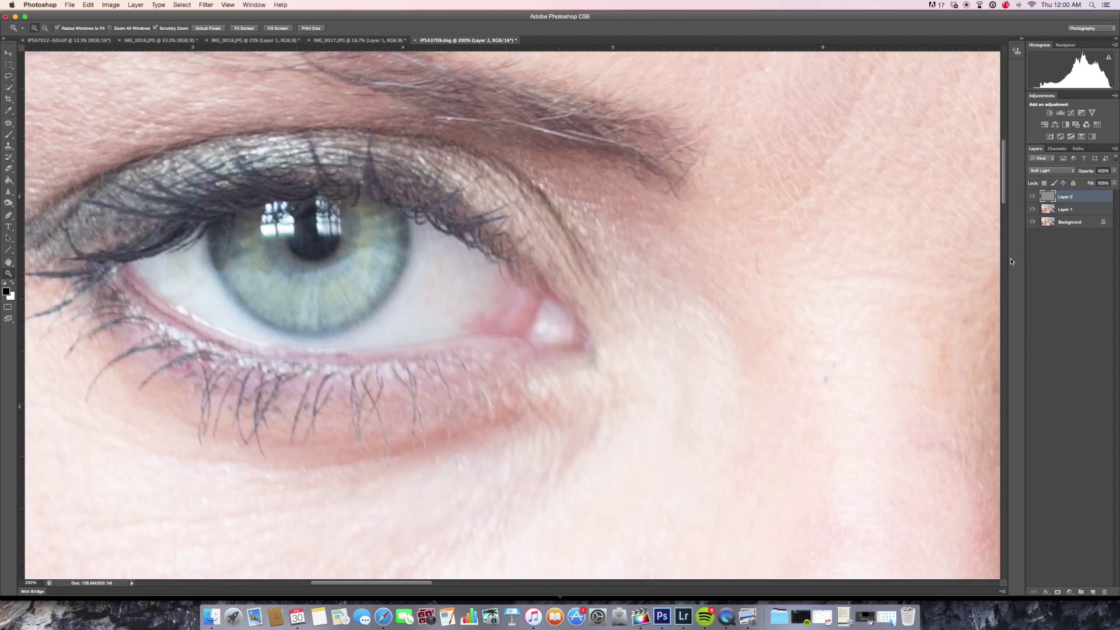
Step: Choose the Brush tool and adjust its size to suit the iris of the sharply focused eye
{"action": "left_click", "coordinate": [275, 248]}
{"action": "left_click", "coordinate": [276, 251]}
{"action": "left_click", "coordinate": [279, 257], "text": "alt"}
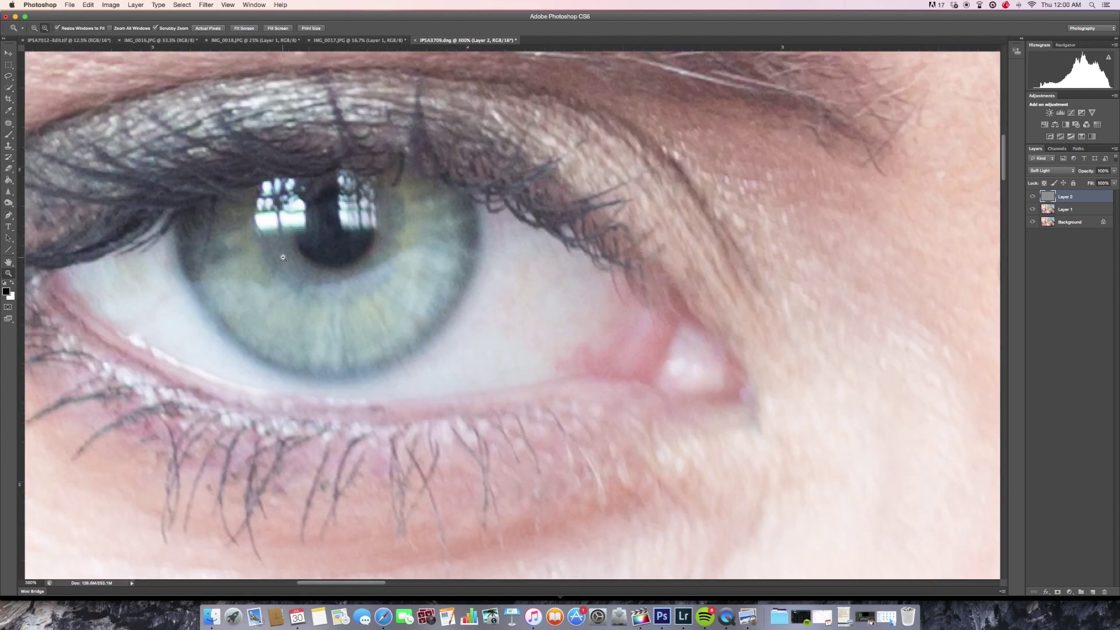
{"action": "left_click", "coordinate": [280, 258], "text": "alt"}
{"action": "left_click_drag", "start_coordinate": [277, 269], "coordinate": [355, 266]}
{"action": "left_click", "coordinate": [356, 266]}
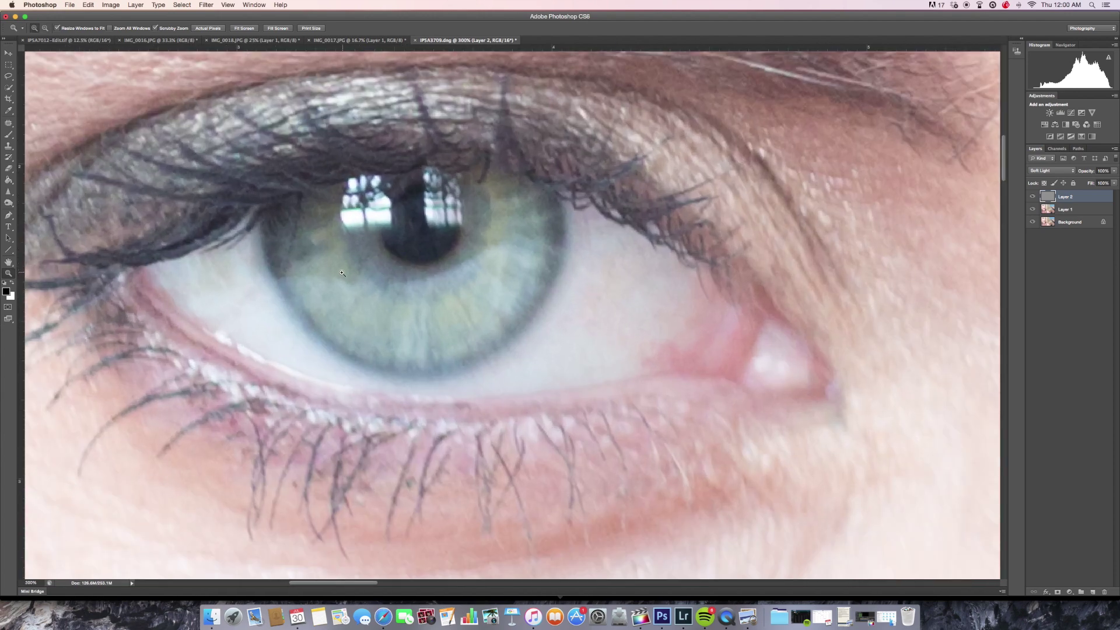
{"action": "key", "text": "b"}
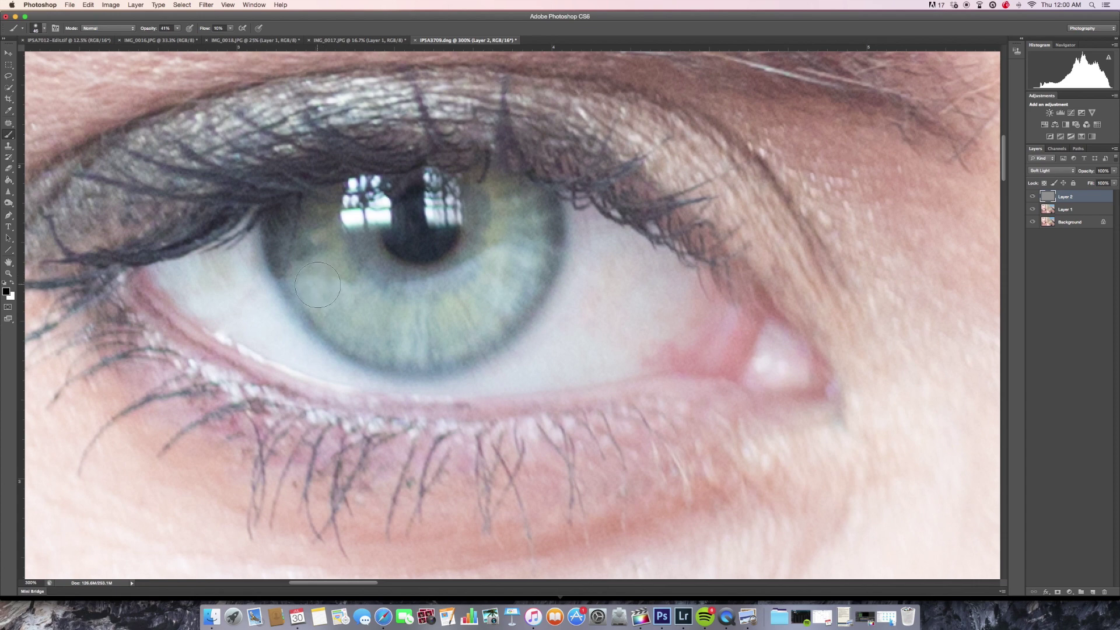
{"action": "key", "text": "bracketright"}
{"action": "key", "text": "bracketright"}
{"action": "key", "text": "bracketright"}
{"action": "key", "text": "bracketright"}
{"action": "key", "text": "bracketright"}
{"action": "key", "text": "bracketright"}
{"action": "key", "text": "bracketright"}
{"action": "key", "text": "bracketright"}
{"action": "key", "text": "bracketleft"}
{"action": "key", "text": "bracketleft"}
{"action": "key", "text": "bracketleft"}
{"action": "key", "text": "bracketleft"}
{"action": "key", "text": "bracketleft"}
{"action": "key", "text": "bracketleft"}
{"action": "key", "text": "bracketleft"}
Step: Make white the foreground color and lower the brush opacity to 10%
{"action": "left_click", "coordinate": [8, 294]}
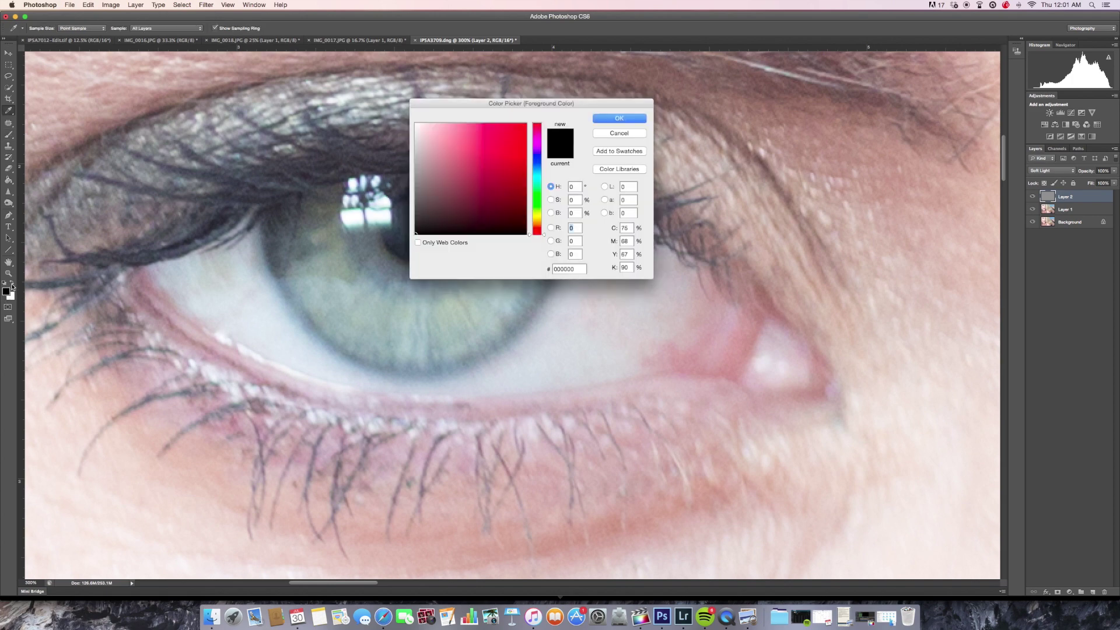
{"action": "left_click", "coordinate": [620, 133]}
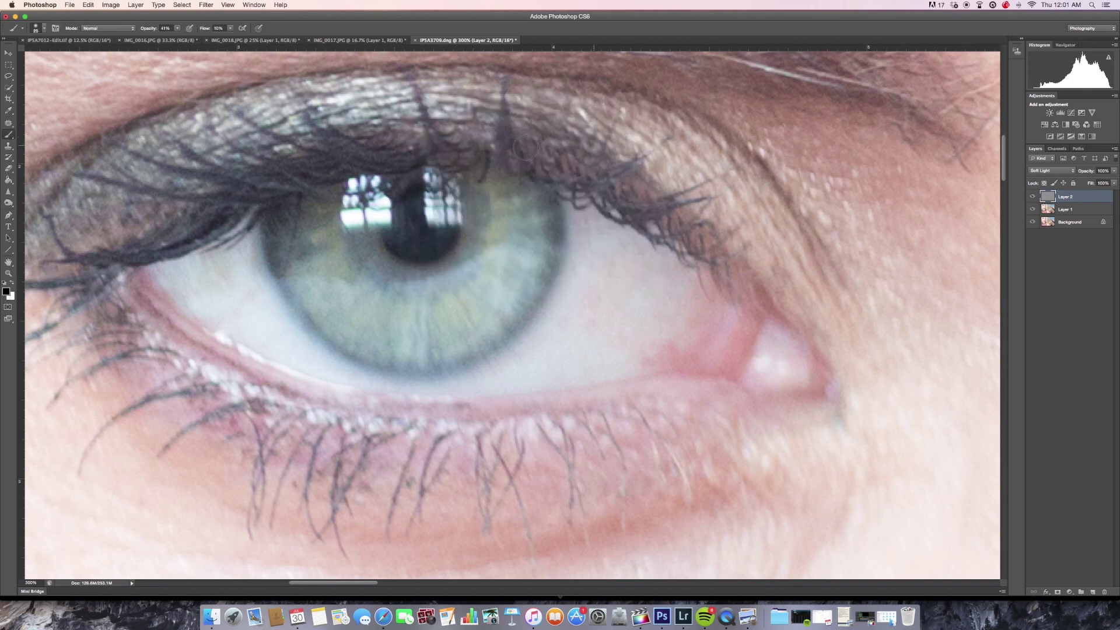
{"action": "left_click", "coordinate": [12, 284]}
{"action": "left_click", "coordinate": [12, 283]}
{"action": "left_click", "coordinate": [7, 292]}
{"action": "left_click", "coordinate": [11, 297]}
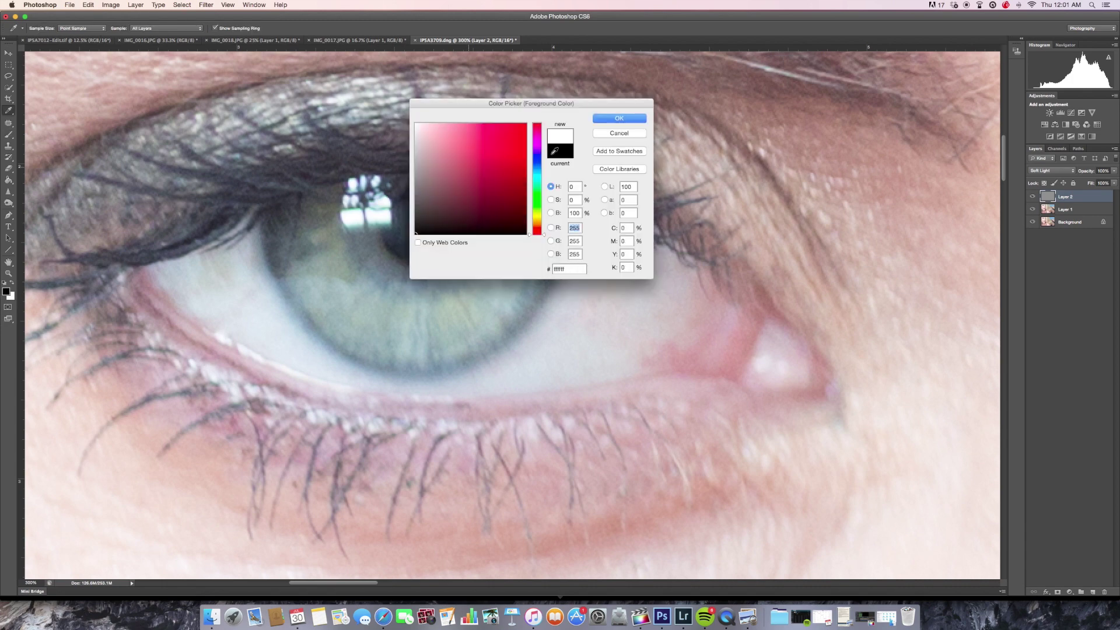
{"action": "left_click", "coordinate": [622, 135]}
{"action": "left_click", "coordinate": [12, 283]}
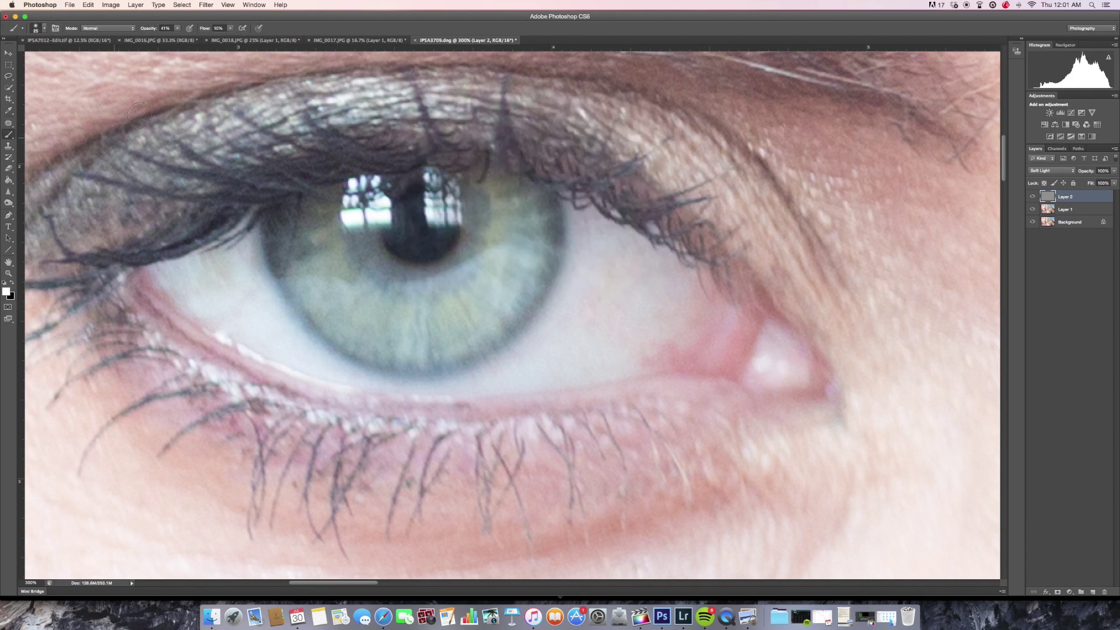
{"action": "left_click", "coordinate": [177, 28]}
Step: Brighten the sharply focused eye with the white brush on the Soft Light layer, varying the brush size to fit each area
{"action": "key", "text": "z"}
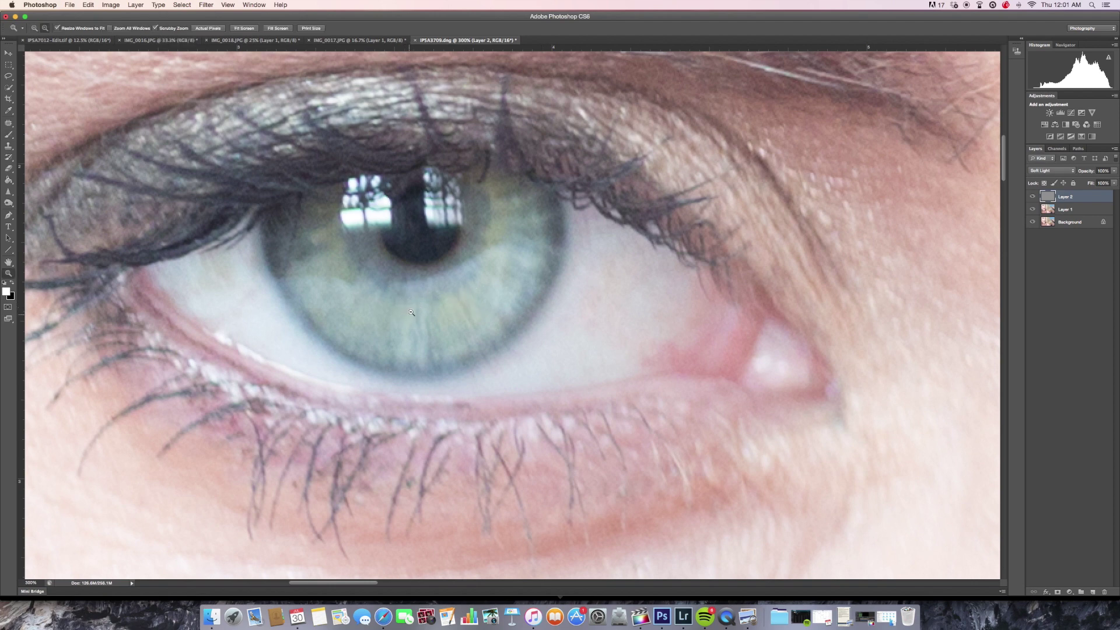
{"action": "left_click", "coordinate": [412, 313], "text": "alt"}
{"action": "key", "text": "b"}
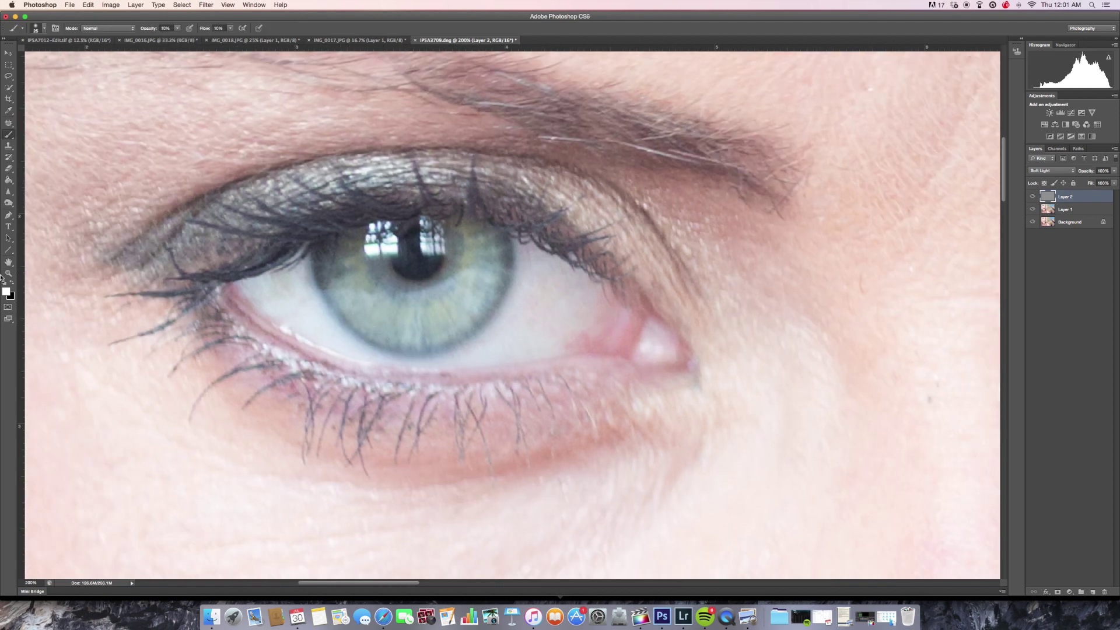
{"action": "key", "text": "bracketright"}
{"action": "key", "text": "bracketright"}
{"action": "key", "text": "bracketleft"}
{"action": "key", "text": "bracketright"}
{"action": "key", "text": "bracketright"}
{"action": "key", "text": "bracketleft"}
{"action": "key", "text": "bracketleft"}
{"action": "key", "text": "bracketleft"}
{"action": "key", "text": "bracketleft"}
{"action": "key", "text": "bracketleft"}
{"action": "key", "text": "bracketleft"}
{"action": "key", "text": "bracketleft"}
{"action": "key", "text": "bracketleft"}
{"action": "key", "text": "bracketright"}
{"action": "key", "text": "bracketleft"}
{"action": "key", "text": "bracketright"}
{"action": "key", "text": "bracketright"}
{"action": "key", "text": "bracketright"}
{"action": "key", "text": "bracketright"}
Step: Compare the portrait with the Soft Light layer hidden and shown, both close to the eye and at 50% magnification
{"action": "left_click", "coordinate": [1032, 197]}
{"action": "left_click", "coordinate": [1032, 197]}
{"action": "left_click", "coordinate": [1031, 197]}
{"action": "left_click", "coordinate": [1030, 197]}
{"action": "left_click", "coordinate": [540, 259], "text": "alt+super"}
{"action": "left_click", "coordinate": [550, 280], "text": "alt+super"}
{"action": "left_click", "coordinate": [550, 280], "text": "alt+super"}
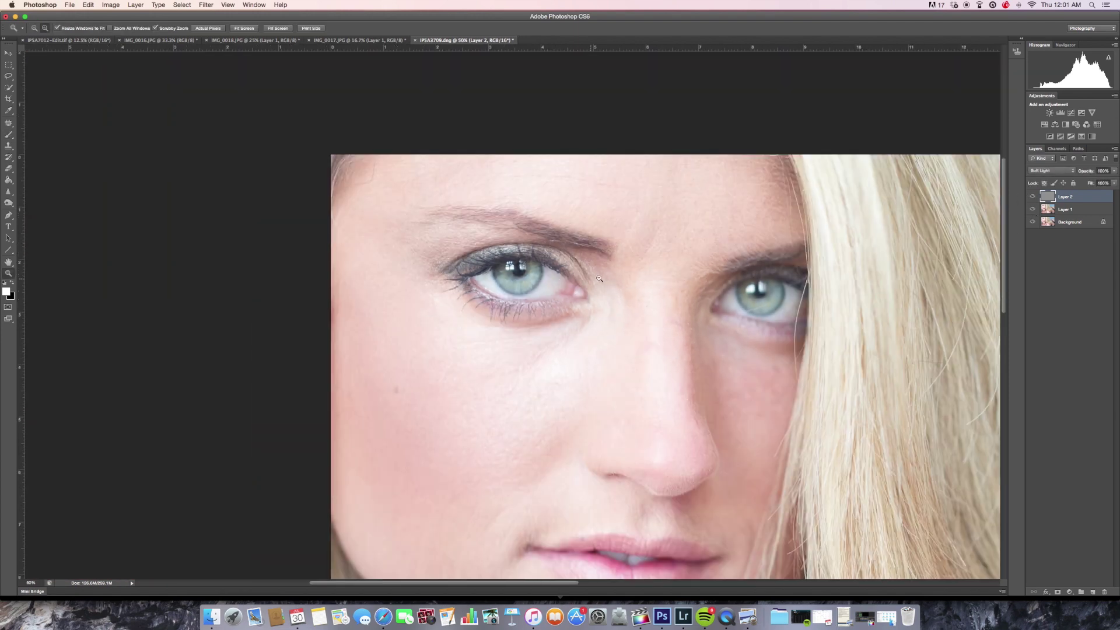
{"action": "left_click_drag", "start_coordinate": [726, 247], "coordinate": [623, 257]}
{"action": "left_click", "coordinate": [1031, 198]}
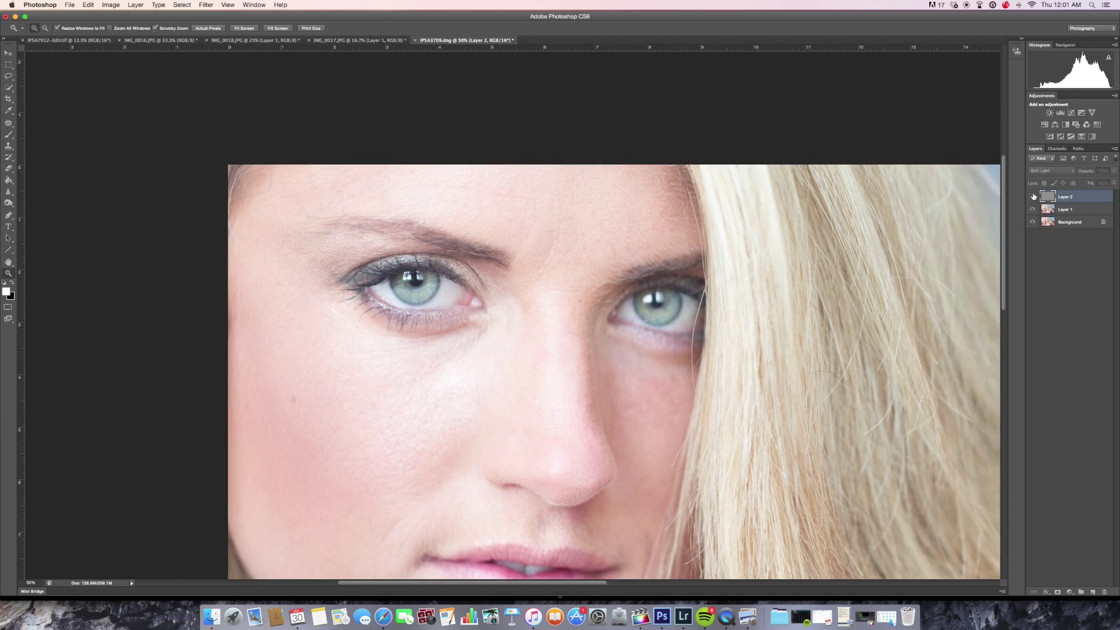
{"action": "left_click", "coordinate": [1031, 198]}
{"action": "left_click", "coordinate": [1031, 197]}
{"action": "left_click", "coordinate": [1032, 198]}
Step: Brighten the eye white between the iris and the tear duct with the white brush, and compare with the layer hidden
{"action": "left_click", "coordinate": [398, 275], "text": "super"}
{"action": "left_click", "coordinate": [449, 278], "text": "super"}
{"action": "left_click", "coordinate": [467, 300], "text": "super"}
{"action": "left_click_drag", "start_coordinate": [492, 341], "coordinate": [473, 280]}
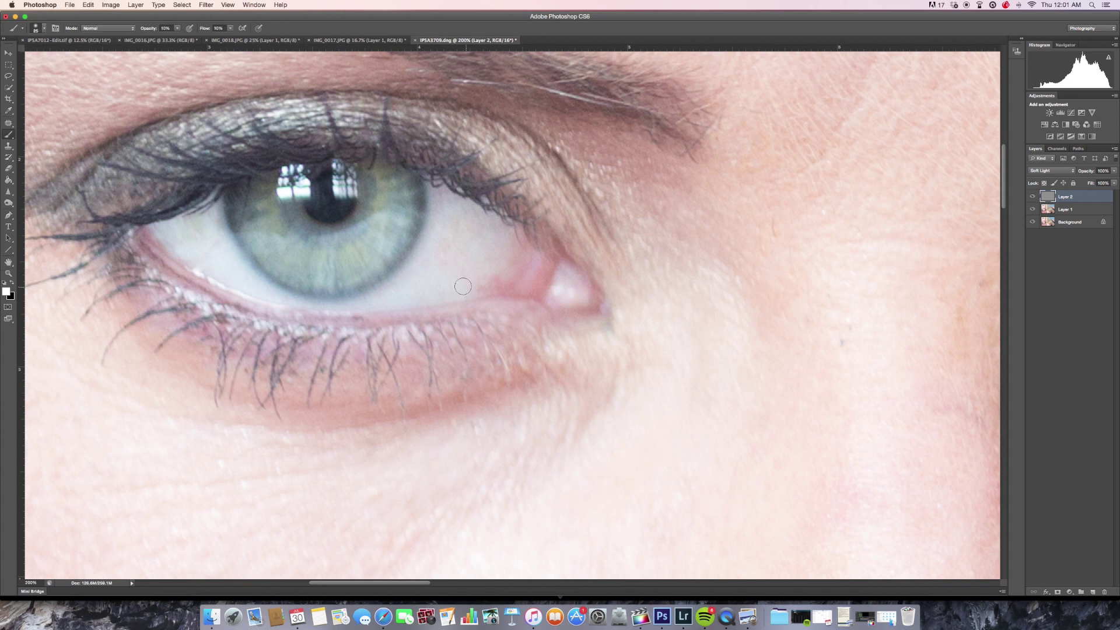
{"action": "key", "text": "bracketright"}
{"action": "key", "text": "bracketright"}
{"action": "key", "text": "bracketright"}
{"action": "left_click_drag", "start_coordinate": [447, 224], "coordinate": [454, 214]}
{"action": "key", "text": "bracketleft"}
{"action": "key", "text": "bracketleft"}
{"action": "key", "text": "bracketleft"}
{"action": "key", "text": "bracketright"}
{"action": "key", "text": "bracketright"}
{"action": "key", "text": "bracketright"}
{"action": "left_click", "coordinate": [1033, 198]}
{"action": "left_click", "coordinate": [1033, 199]}
{"action": "left_click", "coordinate": [1033, 199]}
{"action": "left_click", "coordinate": [1033, 198]}
Step: Brighten the softly focused eye beside the hair with the same white brush, and check both eyes together
{"action": "left_click_drag", "start_coordinate": [707, 233], "coordinate": [397, 248]}
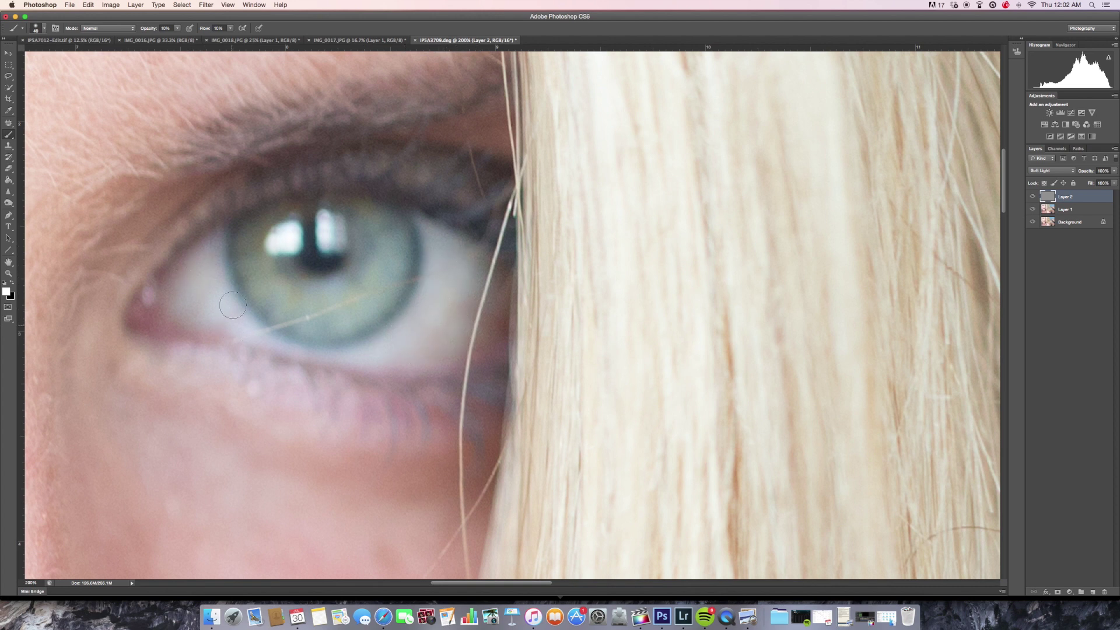
{"action": "left_click", "coordinate": [1033, 208]}
{"action": "key", "text": "z"}
{"action": "left_click", "coordinate": [122, 279], "text": "alt"}
{"action": "left_click", "coordinate": [86, 281], "text": "alt"}
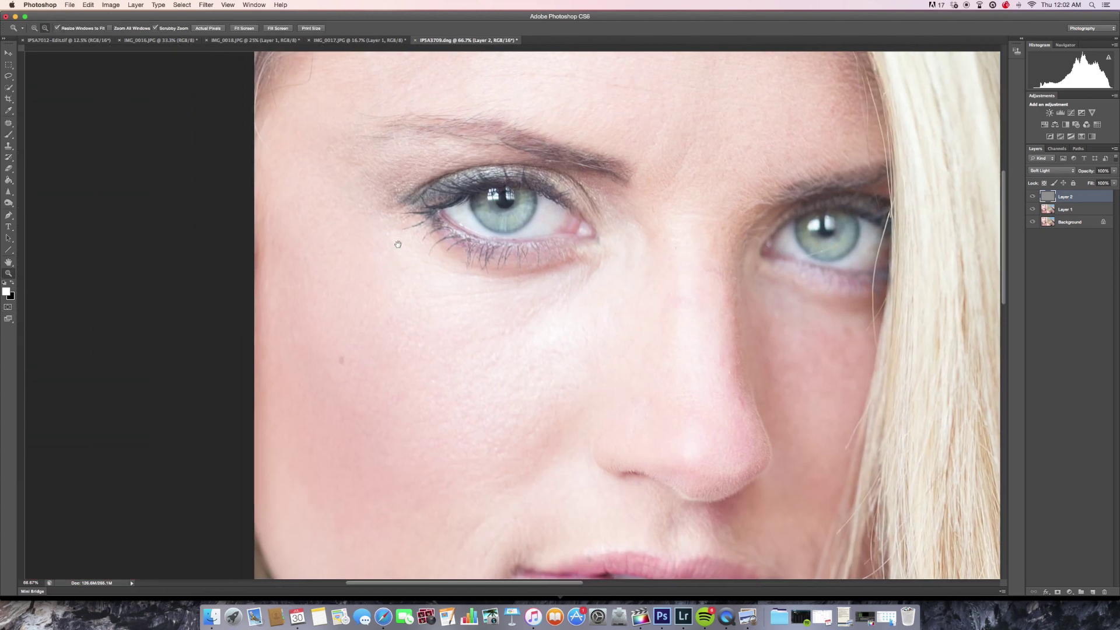
Step: Switch the brush to the black foreground color and raise its opacity to 30% for darkening the sharply focused eye
{"action": "left_click", "coordinate": [500, 237]}
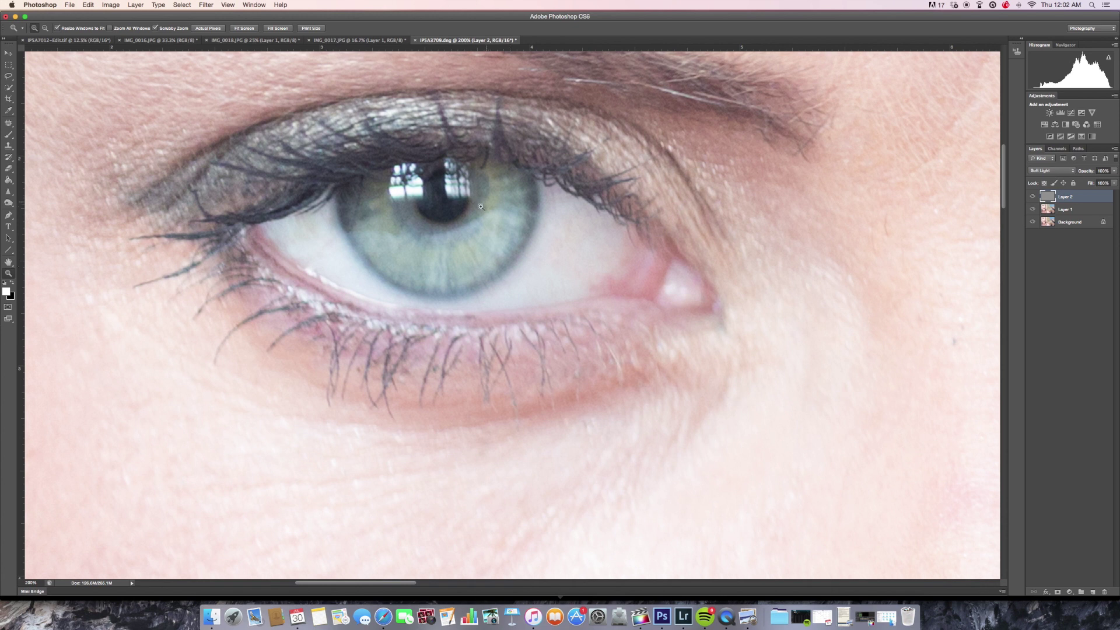
{"action": "key", "text": "b"}
{"action": "key", "text": "x"}
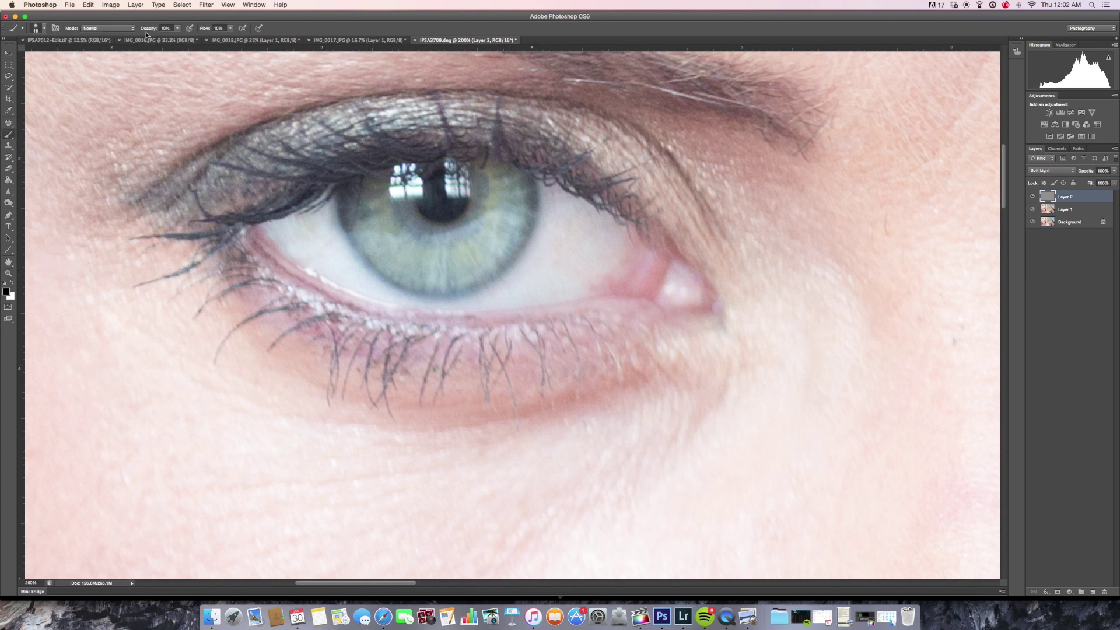
{"action": "left_click", "coordinate": [178, 28]}
{"action": "left_click_drag", "start_coordinate": [178, 39], "coordinate": [187, 39]}
Step: Darken the outer rim of the sharply focused eye's iris with the black brush, and compare with the Soft Light layer hidden
{"action": "key", "text": "bracketright"}
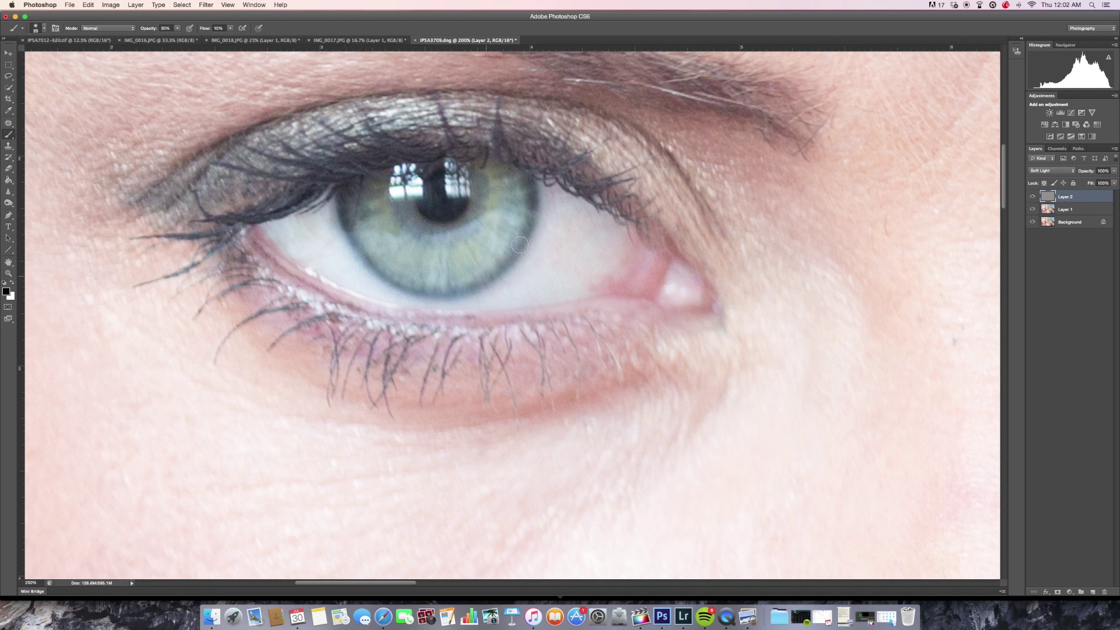
{"action": "left_click", "coordinate": [1034, 198]}
{"action": "left_click", "coordinate": [1034, 197]}
{"action": "left_click", "coordinate": [1035, 196]}
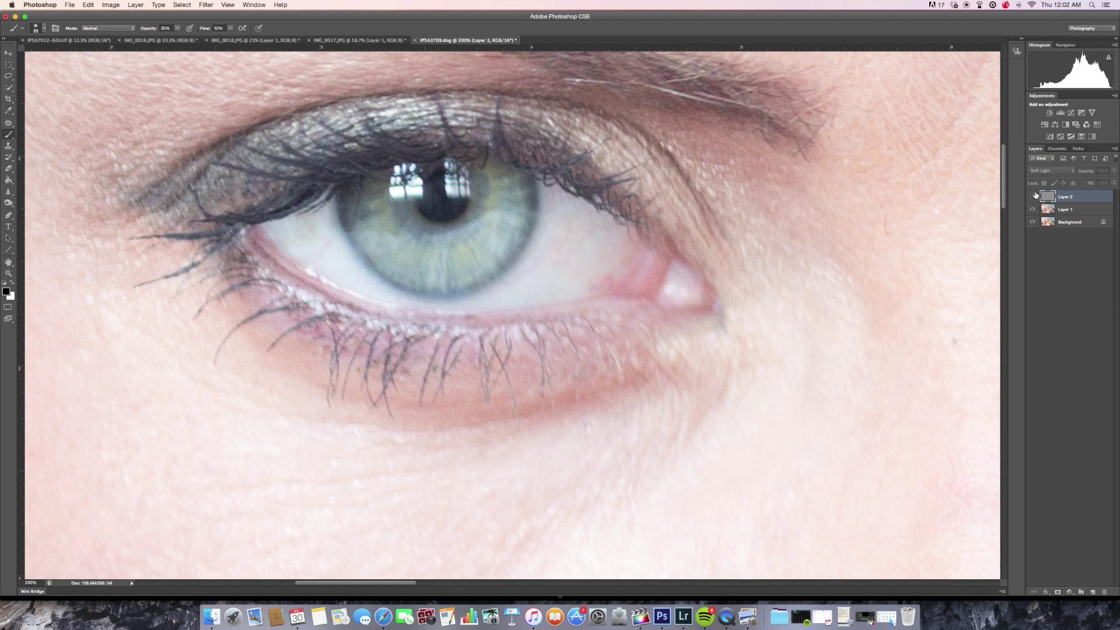
{"action": "left_click", "coordinate": [1036, 196]}
Step: Darken the iris rim of the softly focused eye with a smaller black brush, and compare with the layer hidden
{"action": "mouse_move", "coordinate": [849, 232]}
{"action": "left_mouse_down"}
{"action": "mouse_move", "coordinate": [237, 196]}
{"action": "mouse_move", "coordinate": [214, 184]}
{"action": "left_mouse_up"}
{"action": "key", "text": "bracketleft"}
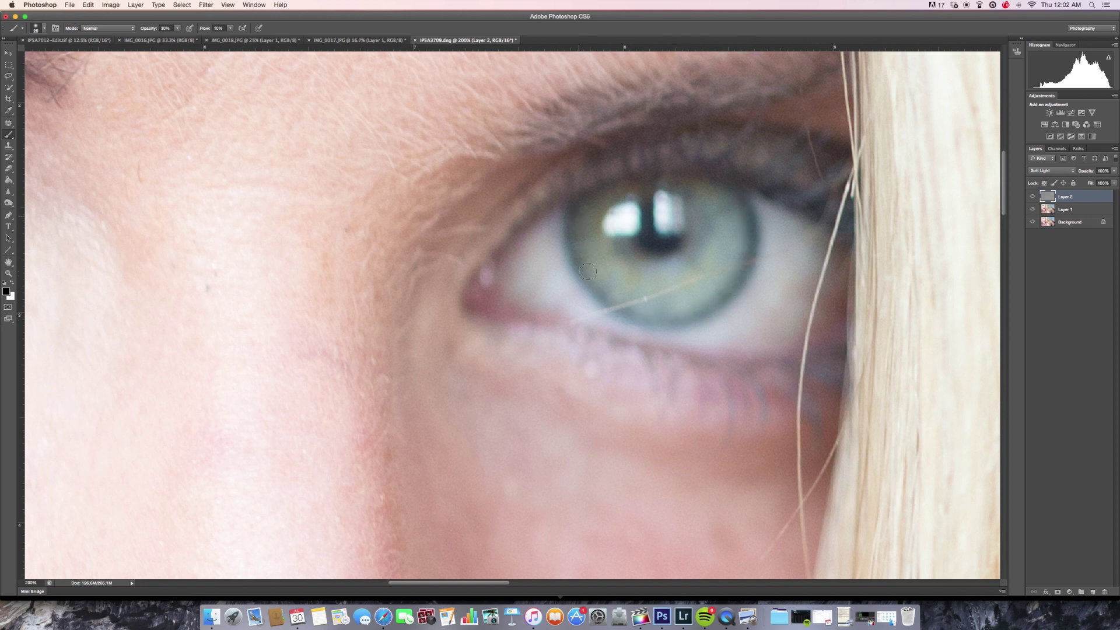
{"action": "left_click", "coordinate": [1033, 198]}
{"action": "left_click", "coordinate": [1033, 198]}
Step: Return to the sharply focused eye at 300% magnification and reduce the black brush to a size for fine iris detail
{"action": "left_click_drag", "start_coordinate": [345, 216], "coordinate": [782, 166]}
{"action": "mouse_move", "coordinate": [230, 211]}
{"action": "left_mouse_down"}
{"action": "mouse_move", "coordinate": [416, 192]}
{"action": "mouse_move", "coordinate": [605, 334]}
{"action": "mouse_move", "coordinate": [628, 372]}
{"action": "left_mouse_up"}
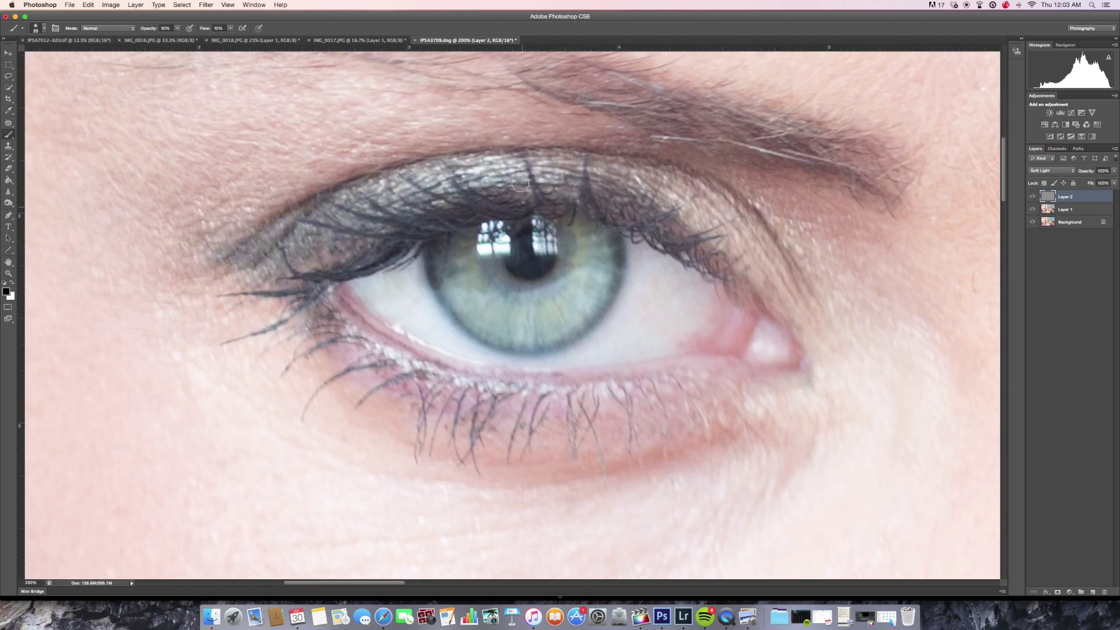
{"action": "key", "text": "bracketright"}
{"action": "key", "text": "bracketright"}
{"action": "key", "text": "bracketleft"}
{"action": "key", "text": "bracketleft"}
{"action": "key", "text": "bracketleft"}
{"action": "key", "text": "bracketleft"}
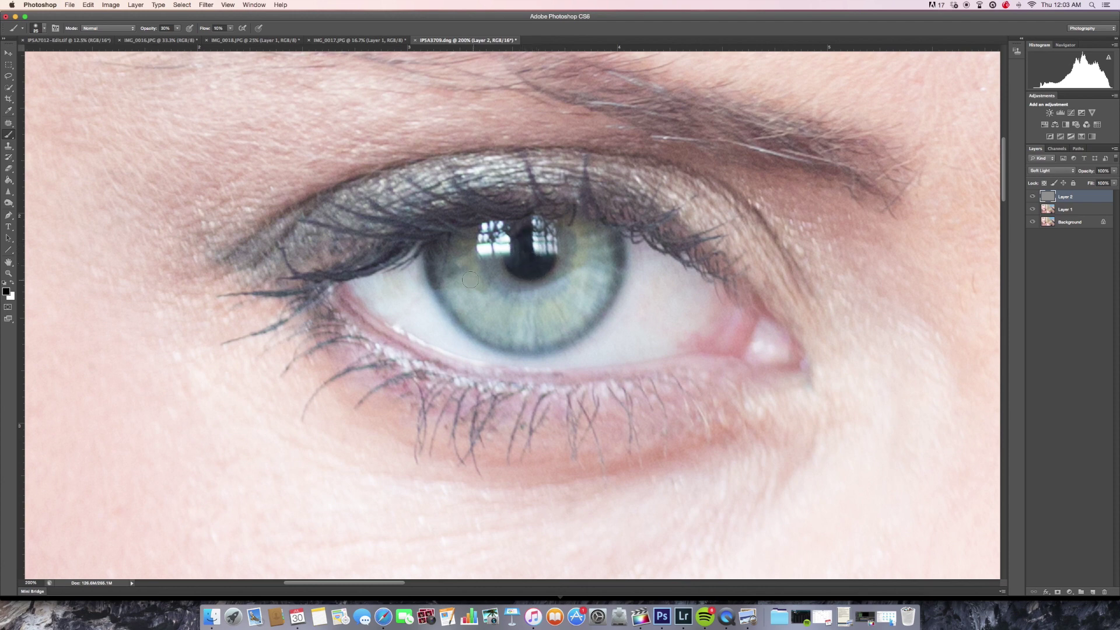
{"action": "key", "text": "super+plus"}
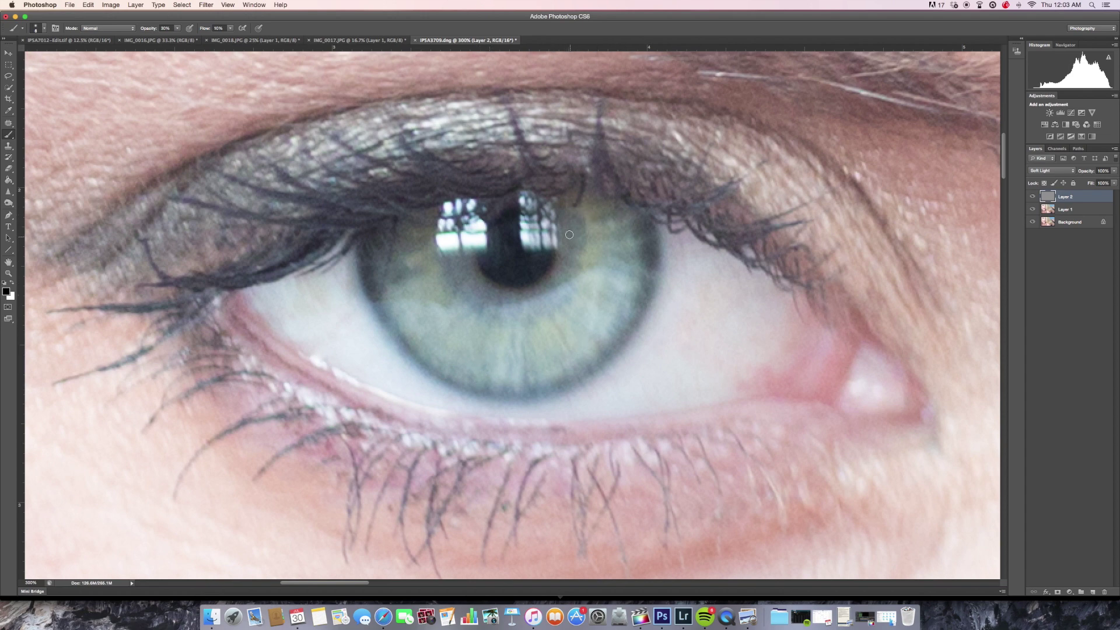
Step: Darken the pupil and fine dark iris details of the sharply focused eye, varying the black brush size
{"action": "key", "text": "bracketright"}
{"action": "key", "text": "bracketright"}
{"action": "key", "text": "bracketright"}
{"action": "key", "text": "bracketright"}
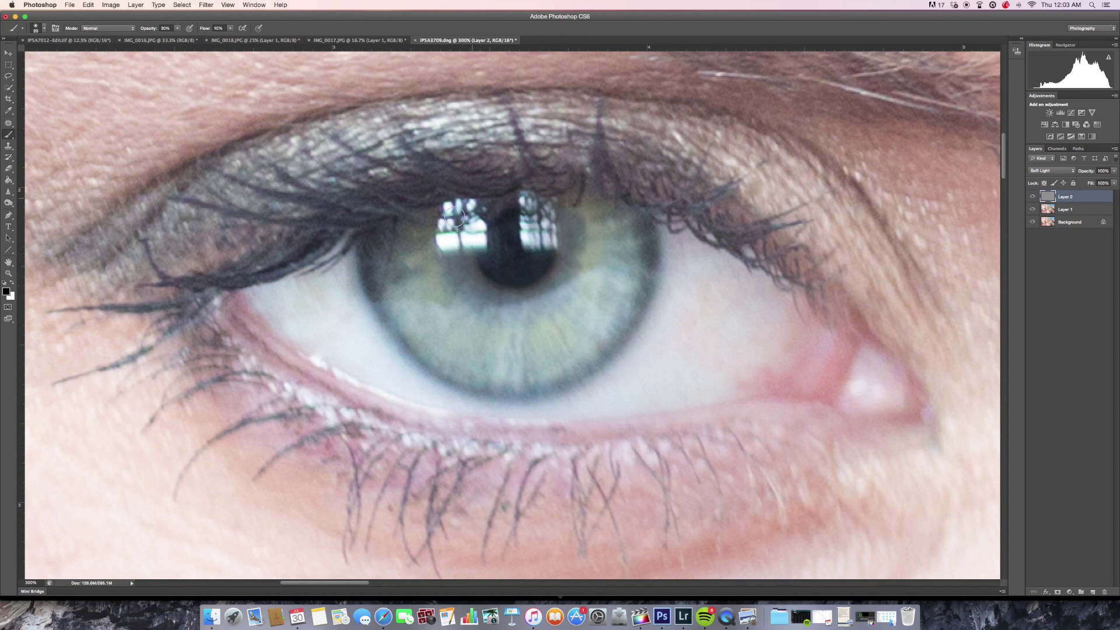
{"action": "key", "text": "bracketleft"}
{"action": "key", "text": "bracketleft"}
{"action": "key", "text": "bracketleft"}
{"action": "key", "text": "bracketright"}
{"action": "key", "text": "bracketright"}
{"action": "key", "text": "bracketright"}
{"action": "key", "text": "bracketright"}
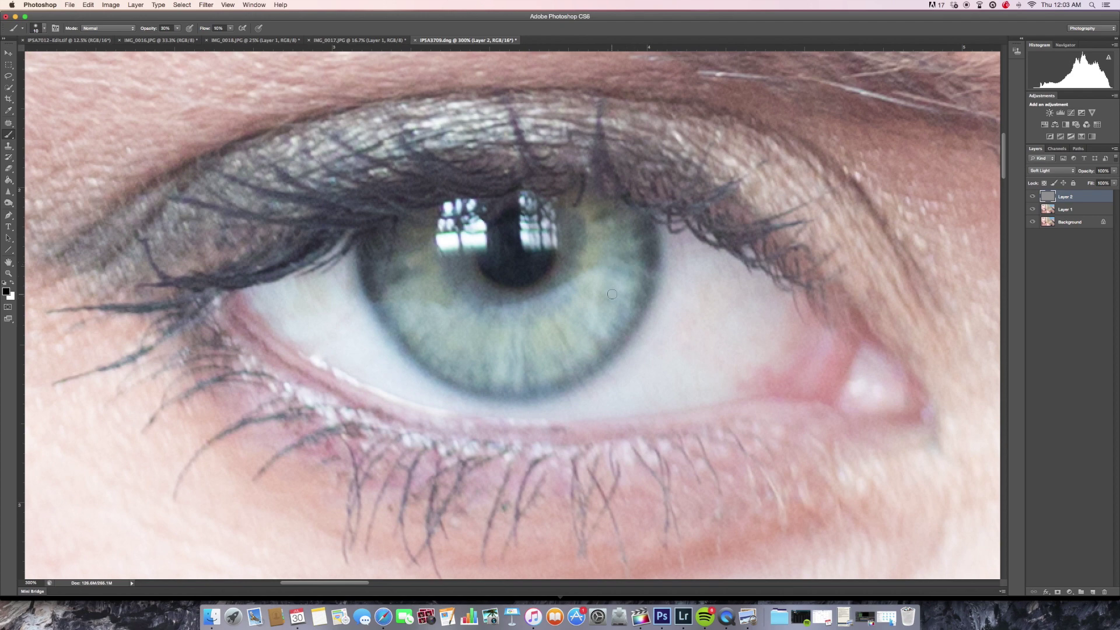
Step: Darken the pupil and iris details of the softly focused eye with the black brush at different sizes
{"action": "scroll", "coordinate": [706, 270], "scroll_direction": "right", "scroll_amount": 15}
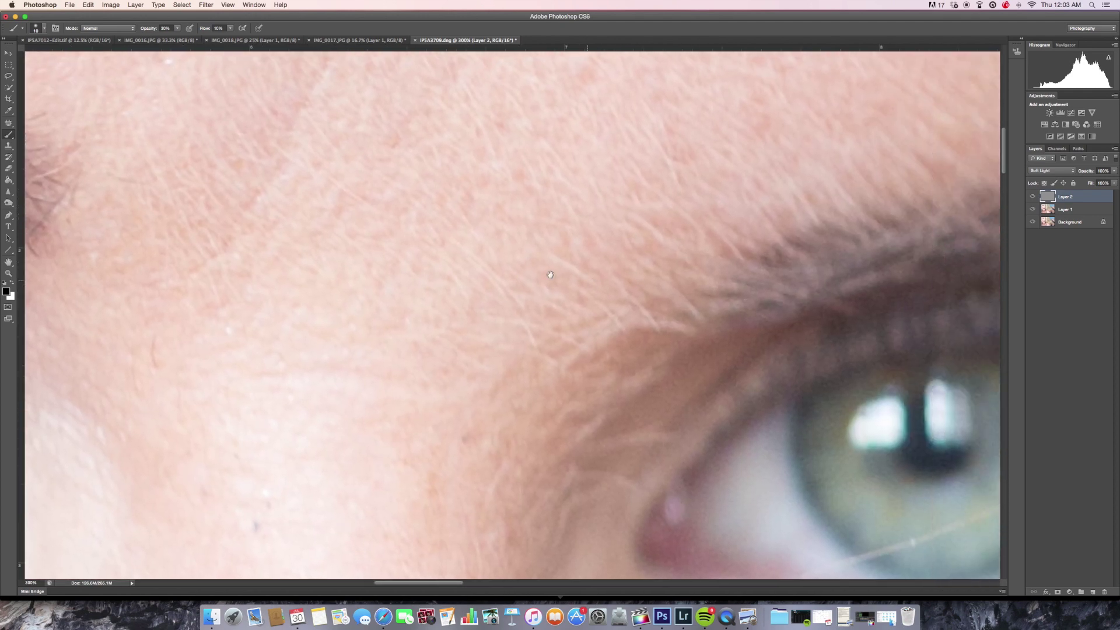
{"action": "scroll", "coordinate": [550, 274], "scroll_direction": "right", "scroll_amount": 10}
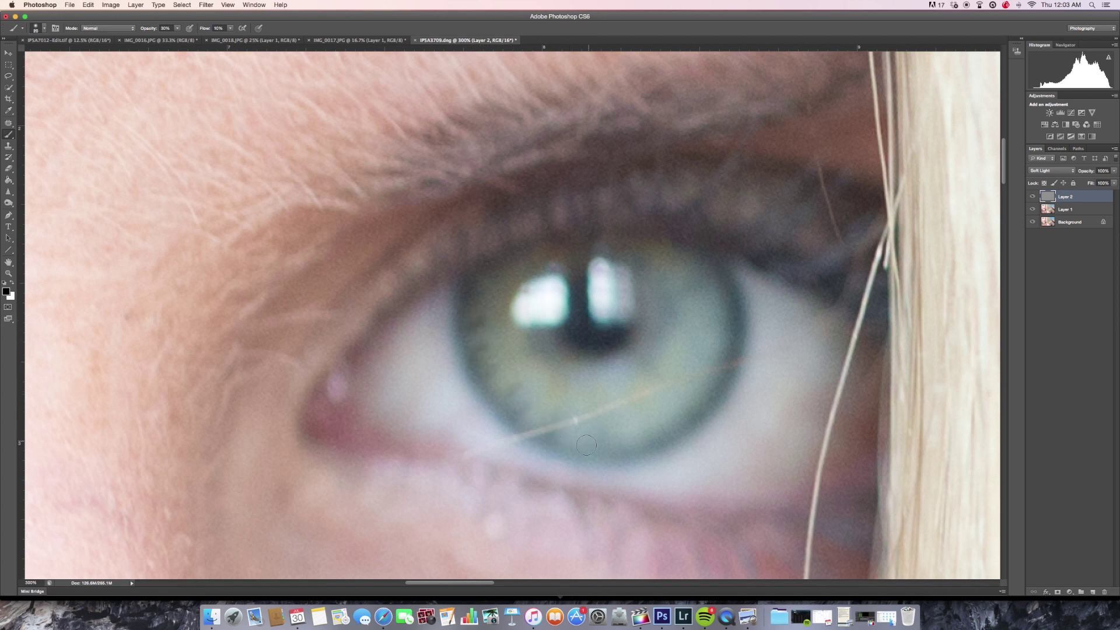
{"action": "key", "text": "bracketleft"}
{"action": "key", "text": "bracketright"}
{"action": "key", "text": "bracketright"}
{"action": "key", "text": "bracketleft"}
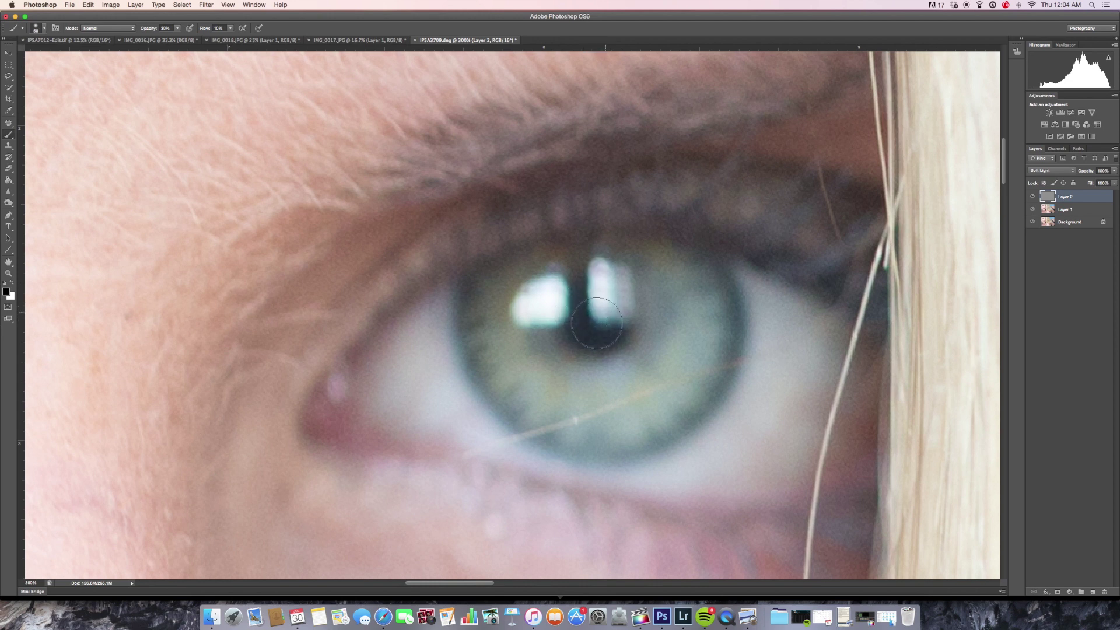
{"action": "key", "text": "bracketleft"}
{"action": "key", "text": "bracketleft"}
{"action": "key", "text": "bracketleft"}
Step: Switch to the white foreground color and brighten the window reflections in the sharply focused eye
{"action": "left_click", "coordinate": [469, 328], "text": "alt"}
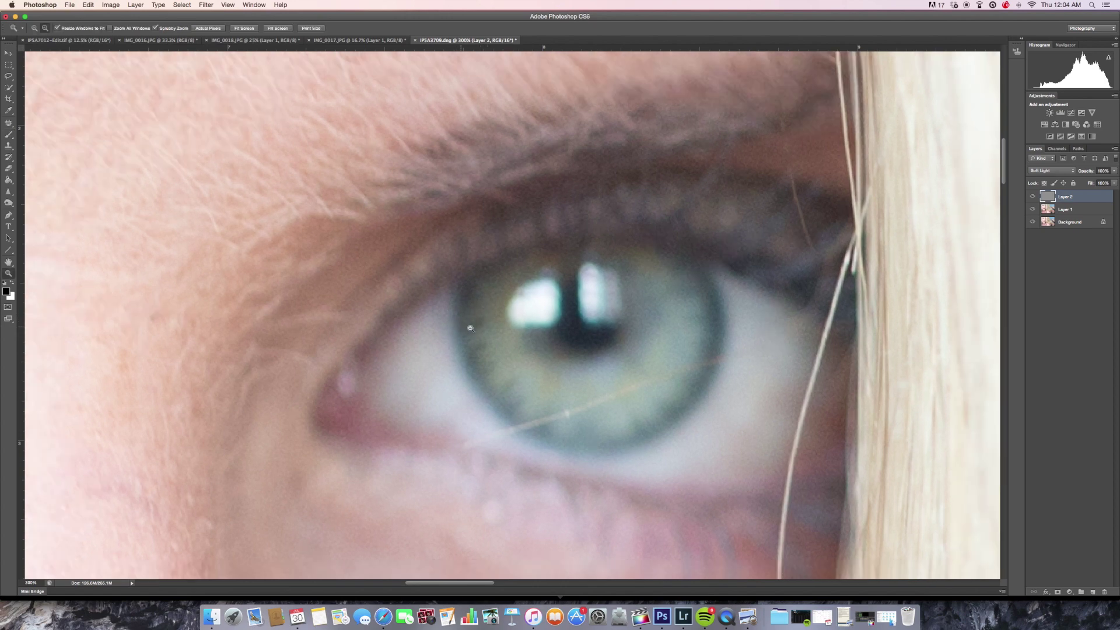
{"action": "left_click", "coordinate": [393, 335], "text": "alt"}
{"action": "left_click_drag", "start_coordinate": [379, 328], "coordinate": [691, 304]}
{"action": "left_click_drag", "start_coordinate": [298, 266], "coordinate": [482, 266]}
{"action": "left_click", "coordinate": [482, 266]}
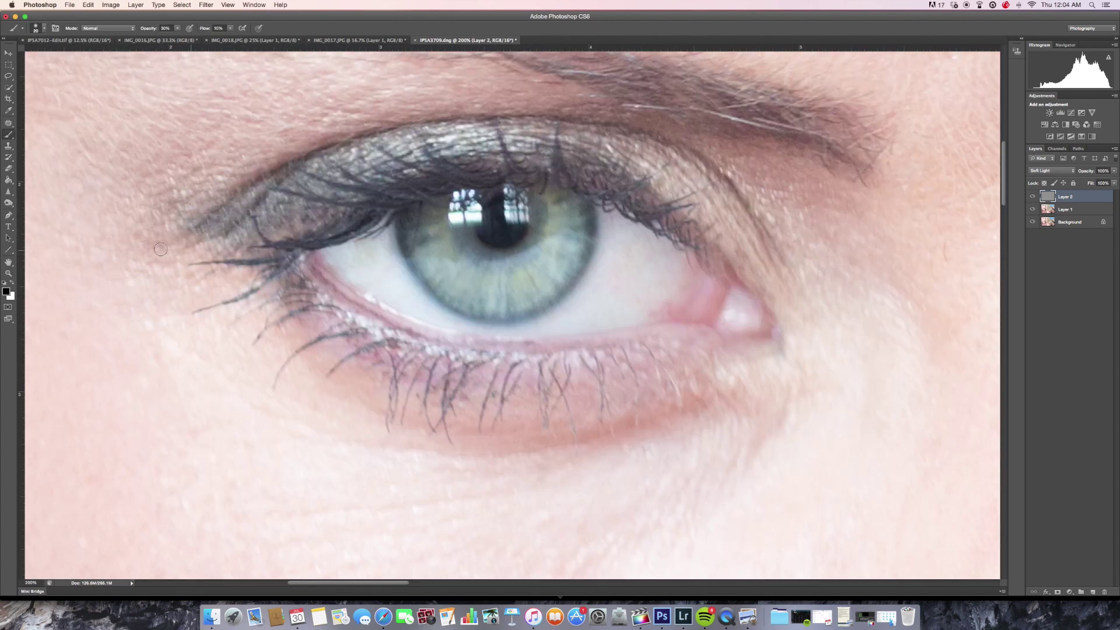
{"action": "key", "text": "x"}
{"action": "key", "text": "bracketright"}
{"action": "key", "text": "bracketright"}
{"action": "key", "text": "bracketright"}
{"action": "left_click_drag", "start_coordinate": [473, 202], "coordinate": [465, 213]}
{"action": "key", "text": "bracketleft"}
{"action": "key", "text": "bracketleft"}
Step: Brighten the reflections and light iris details of the softly focused eye with a small white brush
{"action": "scroll", "coordinate": [598, 241], "scroll_direction": "right", "scroll_amount": 15}
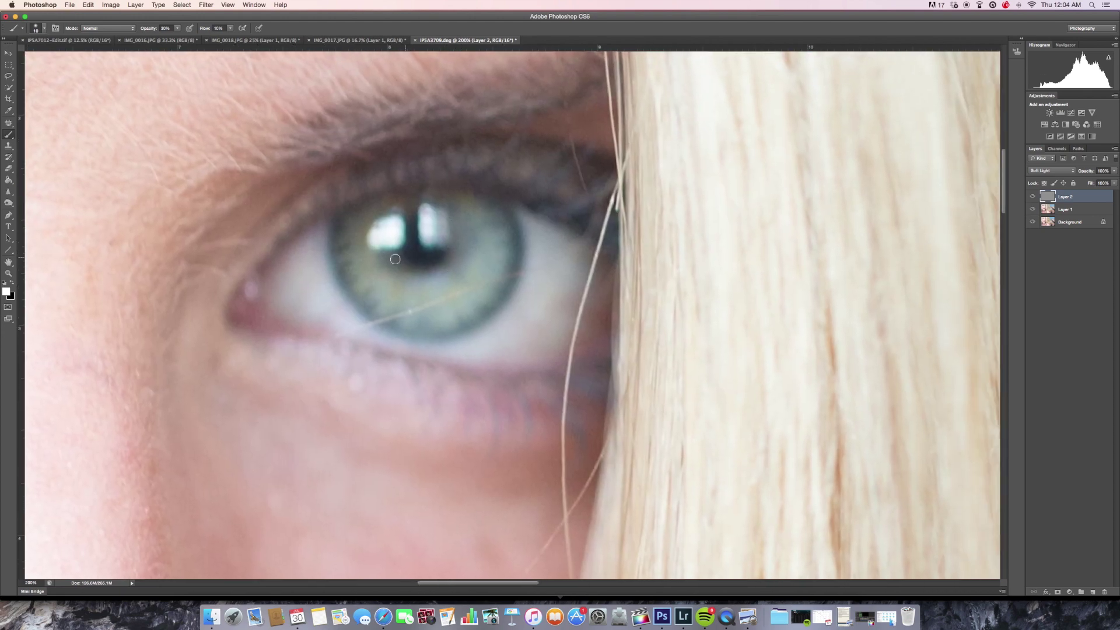
{"action": "key", "text": "bracketleft"}
{"action": "key", "text": "bracketleft"}
{"action": "key", "text": "bracketleft"}
{"action": "key", "text": "bracketleft"}
{"action": "key", "text": "bracketleft"}
{"action": "key", "text": "bracketleft"}
{"action": "key", "text": "bracketleft"}
{"action": "key", "text": "bracketright"}
{"action": "key", "text": "bracketright"}
Step: Compare both eyes with the Soft Light layer hidden and shown at 50% and 66.7% magnification
{"action": "key", "text": "z"}
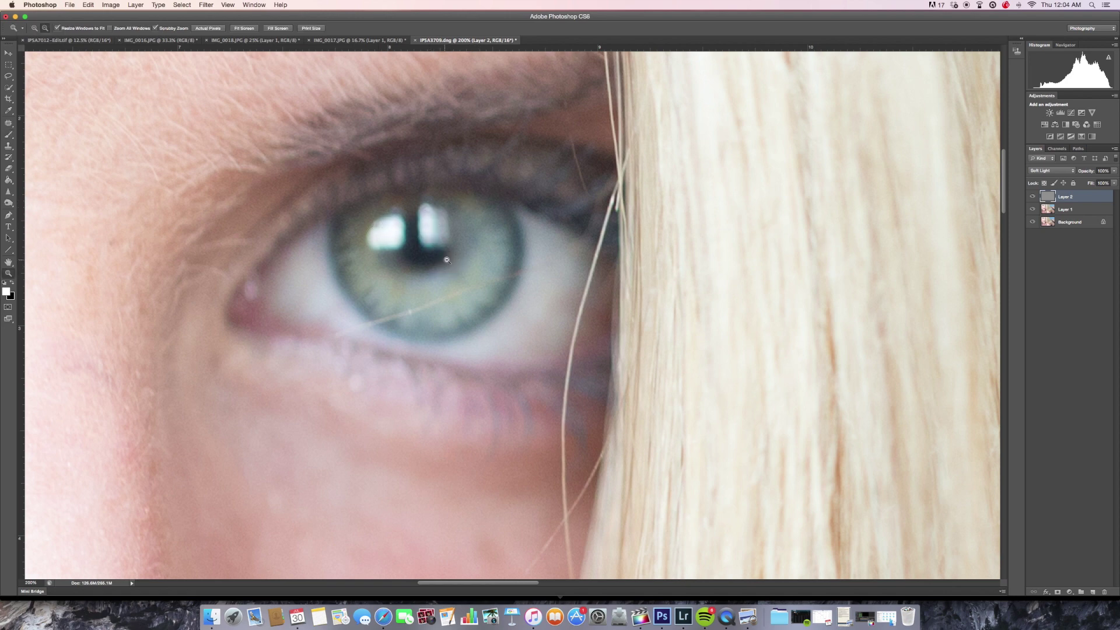
{"action": "left_click", "coordinate": [448, 262], "text": "alt"}
{"action": "left_click", "coordinate": [448, 262], "text": "alt"}
{"action": "left_click", "coordinate": [448, 262], "text": "alt"}
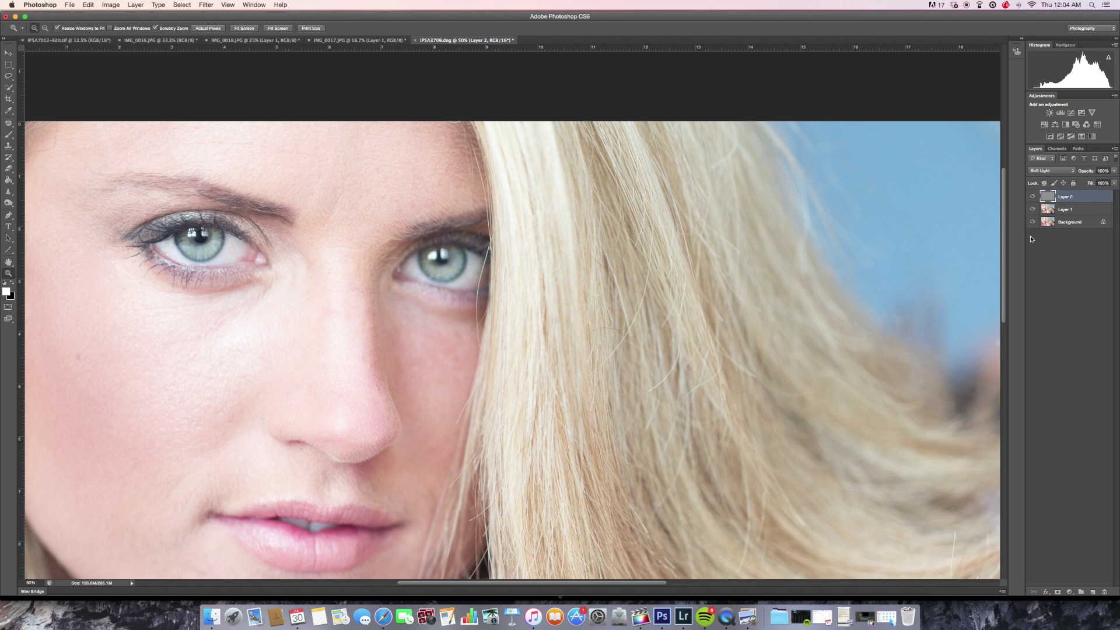
{"action": "left_click", "coordinate": [1033, 198]}
{"action": "left_click", "coordinate": [1033, 198]}
{"action": "left_click", "coordinate": [258, 264]}
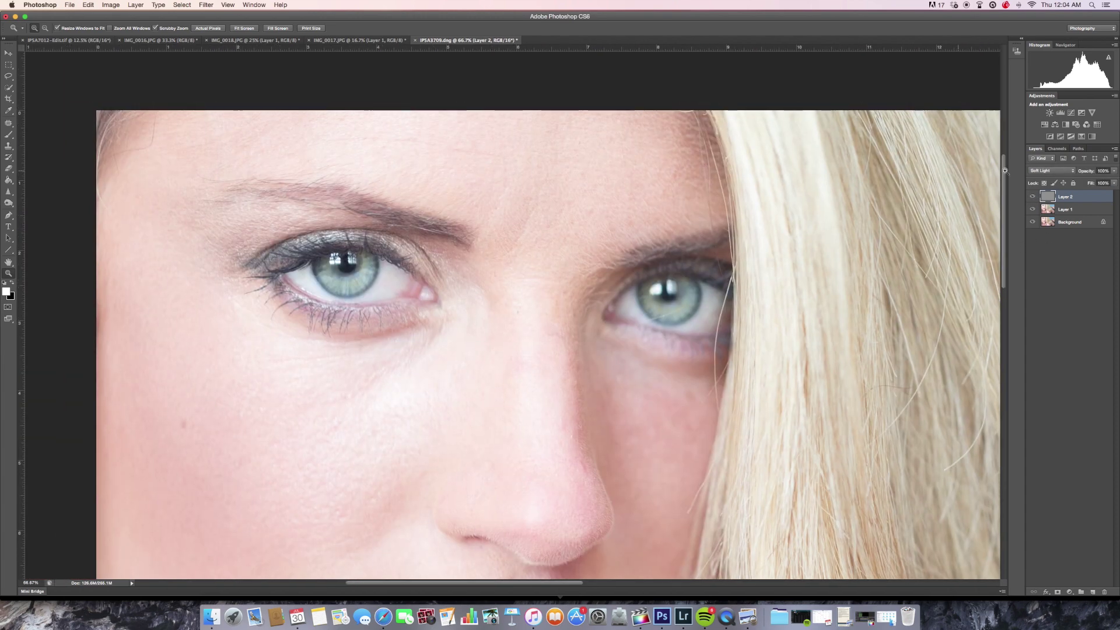
{"action": "left_click", "coordinate": [1033, 198]}
{"action": "left_click", "coordinate": [1034, 198]}
Step: Inspect the sharply focused eye up close, and compare the whole portrait with the Soft Light layer hidden and shown
{"action": "left_click", "coordinate": [347, 276]}
{"action": "left_click", "coordinate": [381, 292]}
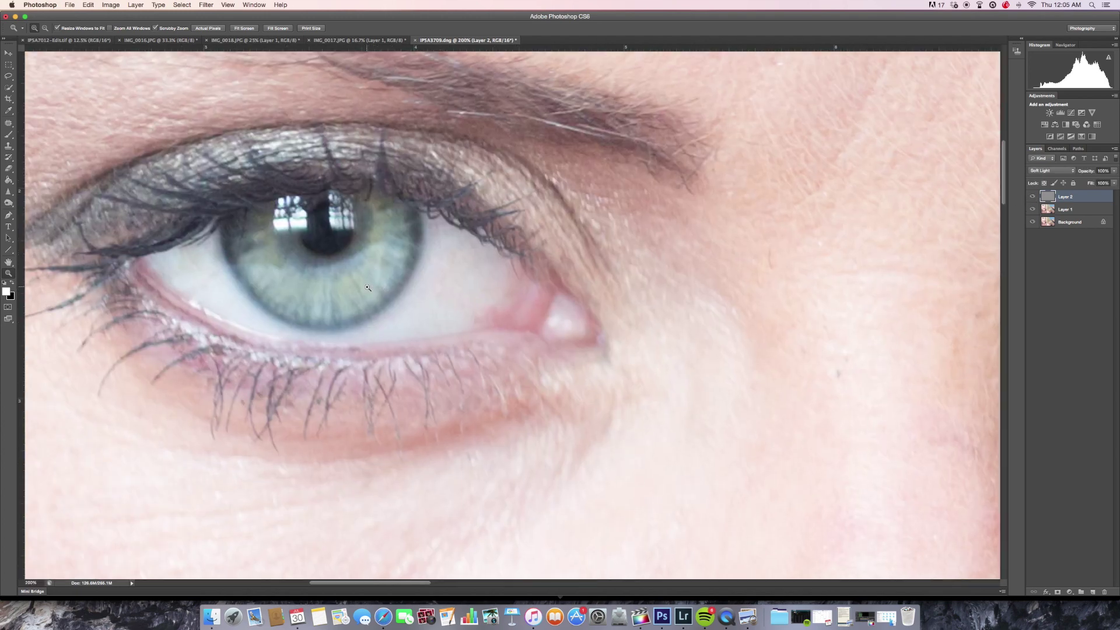
{"action": "left_click", "coordinate": [368, 287], "text": "alt"}
{"action": "left_click", "coordinate": [370, 289], "text": "alt"}
{"action": "left_click", "coordinate": [372, 289], "text": "alt"}
{"action": "left_click", "coordinate": [372, 288], "text": "alt"}
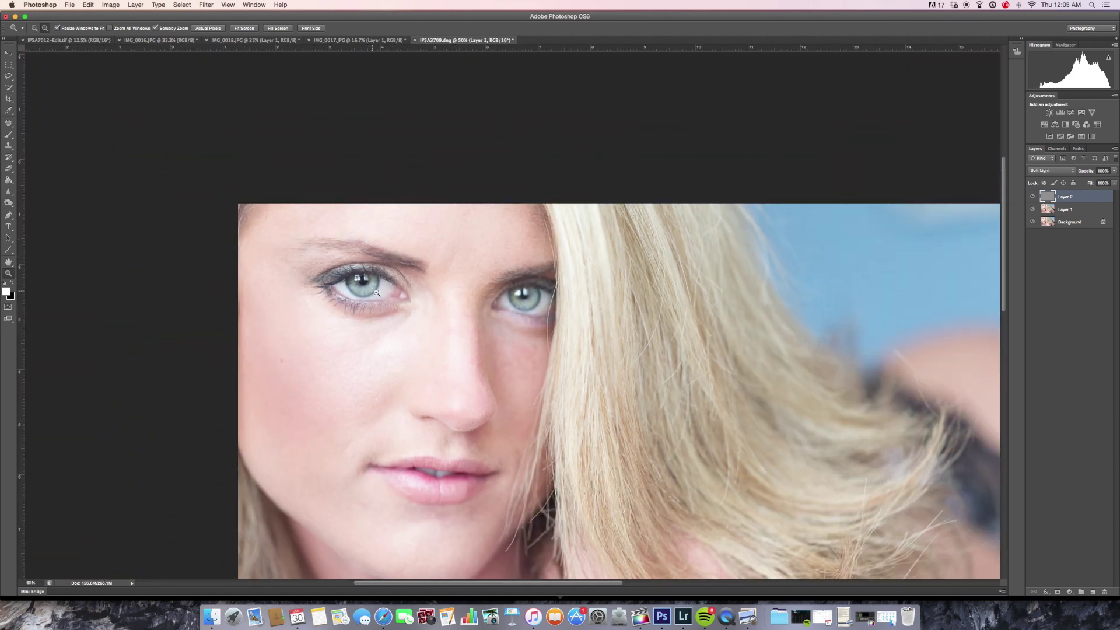
{"action": "left_click", "coordinate": [372, 289], "text": "alt"}
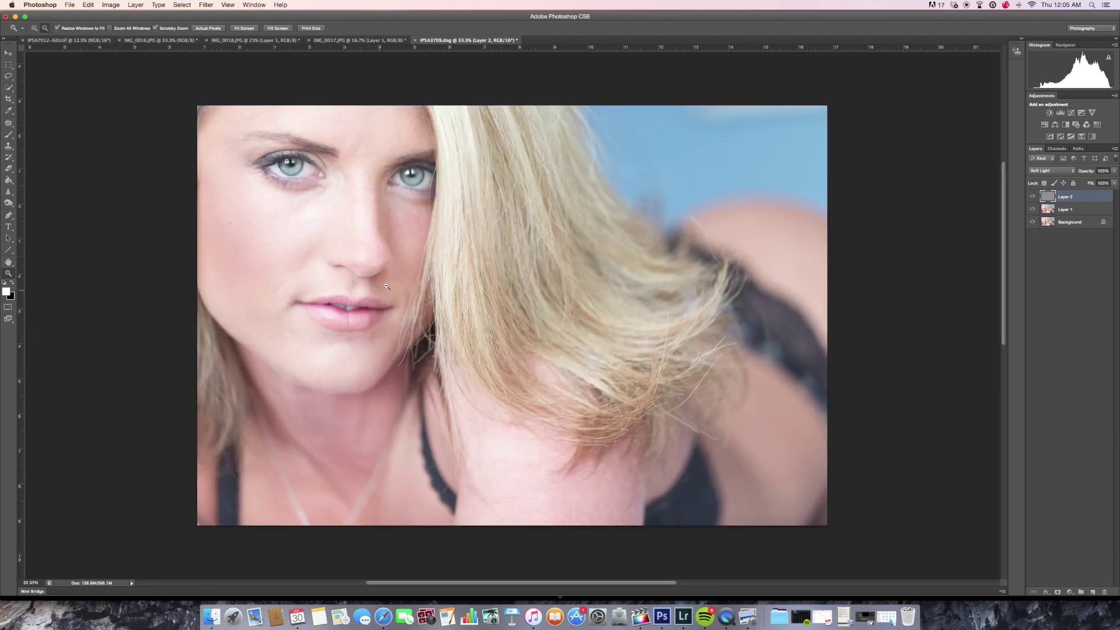
{"action": "left_click", "coordinate": [1033, 198]}
{"action": "left_click", "coordinate": [1033, 199]}
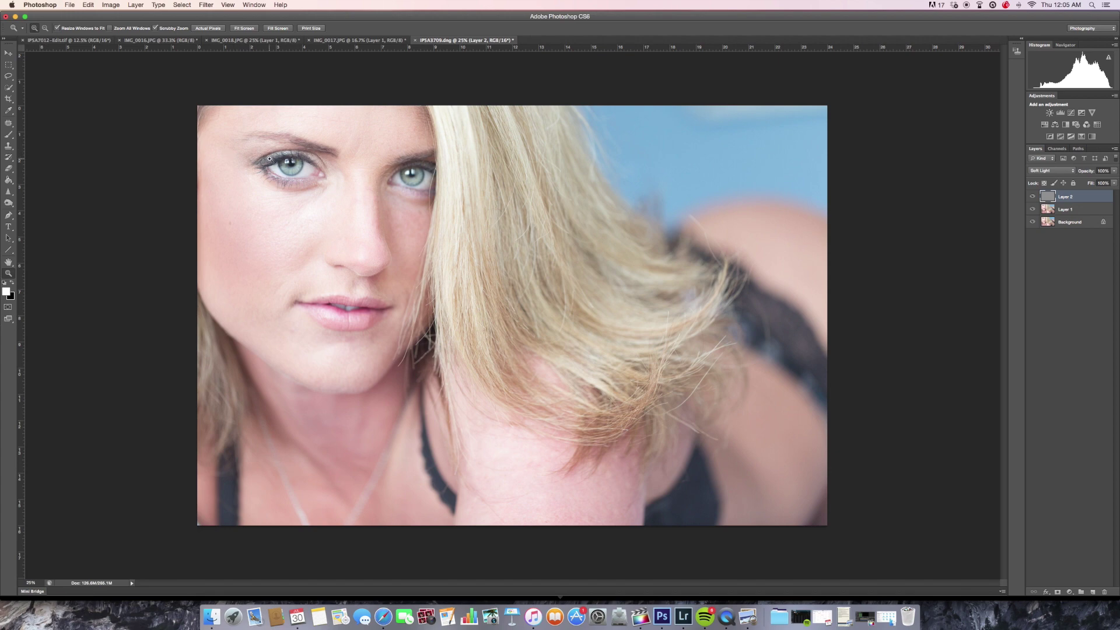
Step: Examine the retouched eyes at several magnifications, ending with both eyes in view at 66.7%
{"action": "left_click", "coordinate": [401, 265]}
{"action": "left_click", "coordinate": [401, 265]}
{"action": "left_click", "coordinate": [401, 264]}
{"action": "left_click", "coordinate": [381, 241], "text": "alt"}
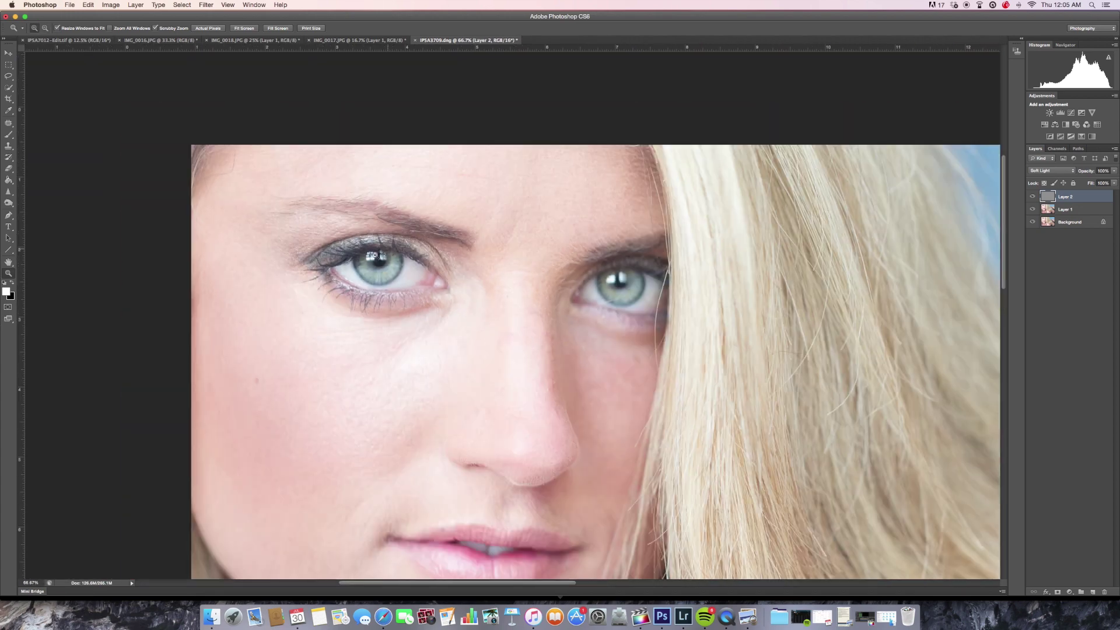
{"action": "left_click", "coordinate": [411, 278]}
{"action": "left_click", "coordinate": [412, 279]}
{"action": "left_click", "coordinate": [411, 278], "text": "alt"}
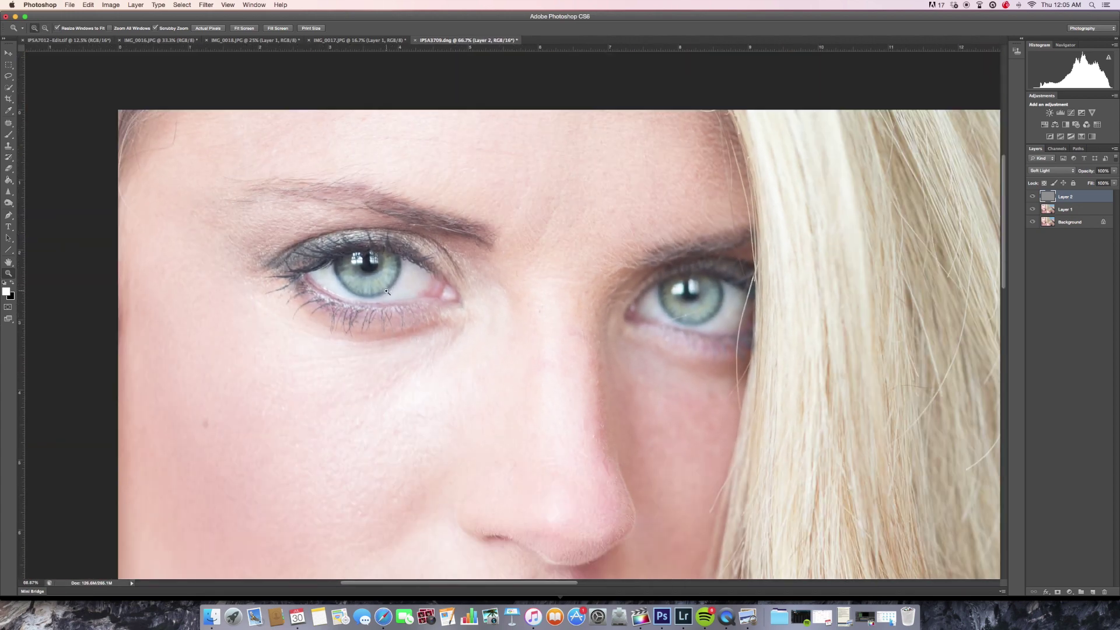
{"action": "left_click", "coordinate": [408, 280]}
{"action": "left_click", "coordinate": [408, 280]}
{"action": "left_click", "coordinate": [388, 284]}
{"action": "left_click", "coordinate": [385, 285]}
{"action": "left_click", "coordinate": [385, 286], "text": "alt"}
{"action": "left_click", "coordinate": [379, 292], "text": "alt"}
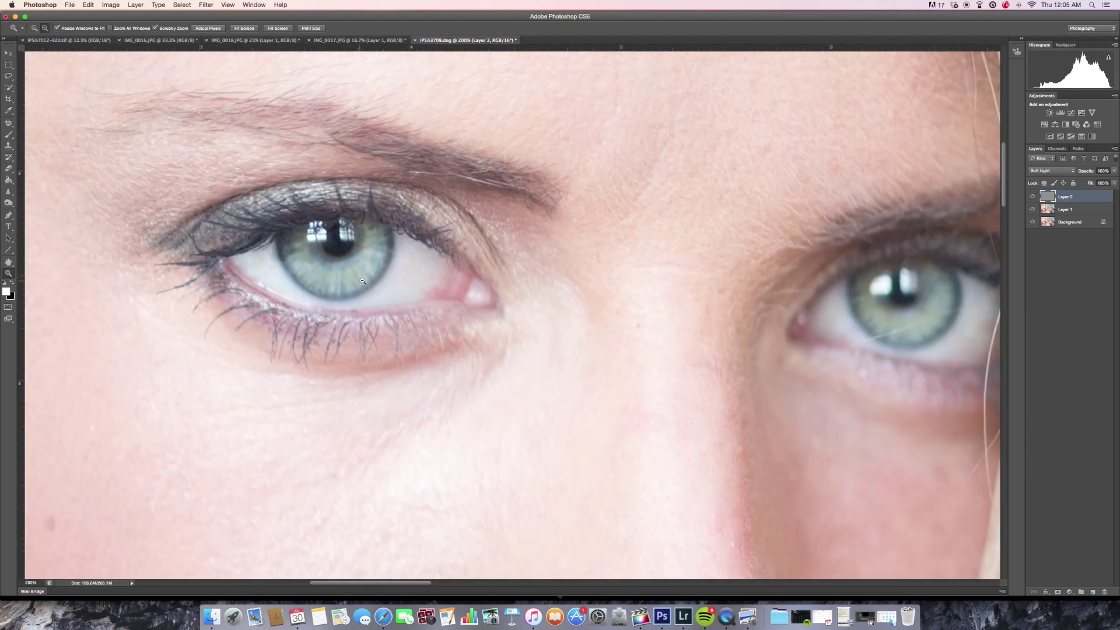
{"action": "left_click", "coordinate": [370, 302], "text": "alt"}
{"action": "left_click", "coordinate": [403, 291], "text": "alt"}
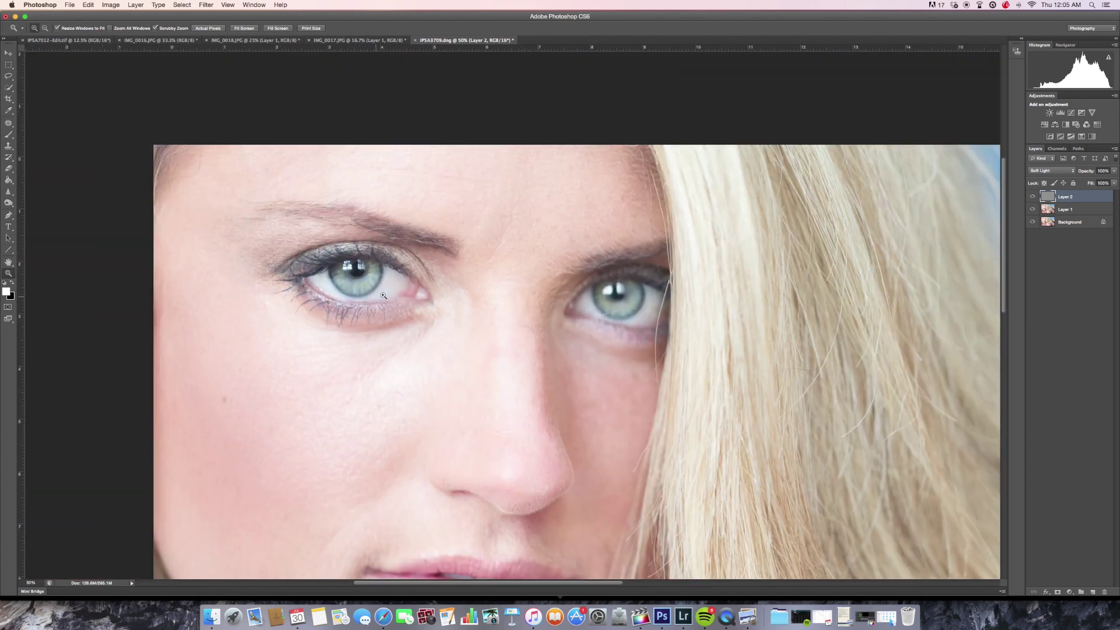
{"action": "left_click", "coordinate": [341, 288]}
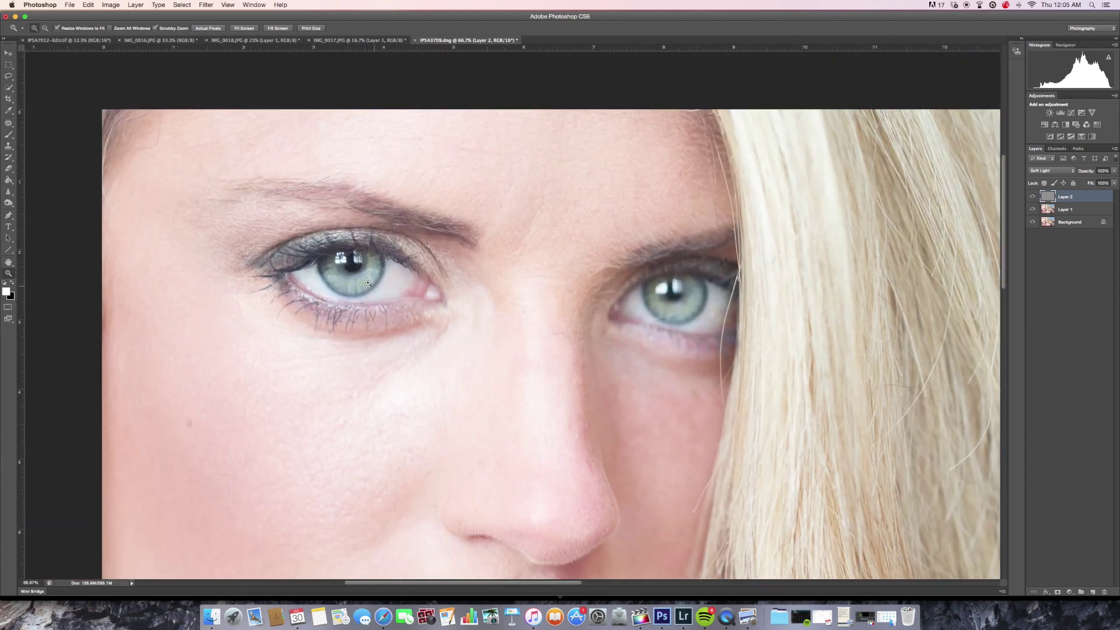
Step: Add a new empty layer above the existing Soft Light layer, keeping its Normal blend mode
{"action": "key", "text": "b"}
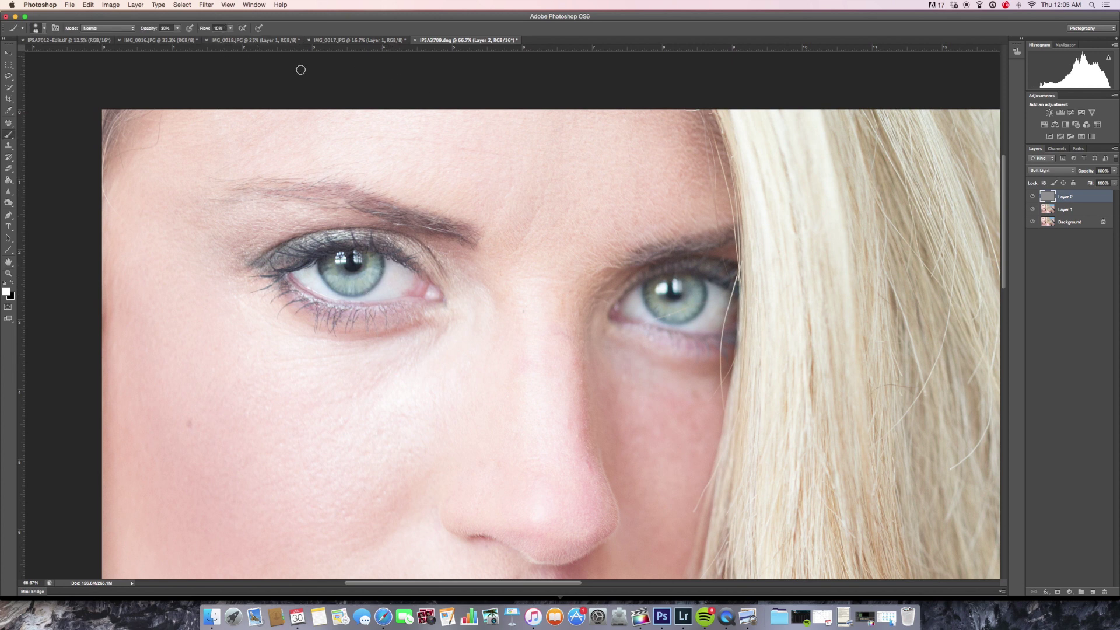
{"action": "left_click", "coordinate": [1094, 592]}
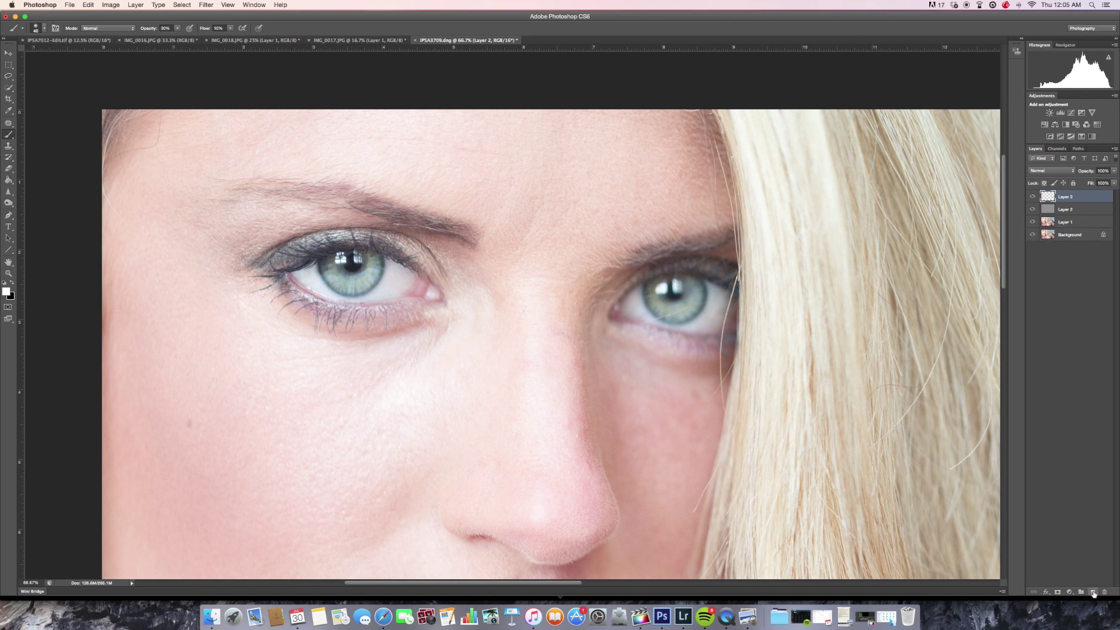
{"action": "left_click", "coordinate": [1065, 172]}
{"action": "left_click", "coordinate": [1105, 281]}
{"action": "left_click", "coordinate": [1059, 172]}
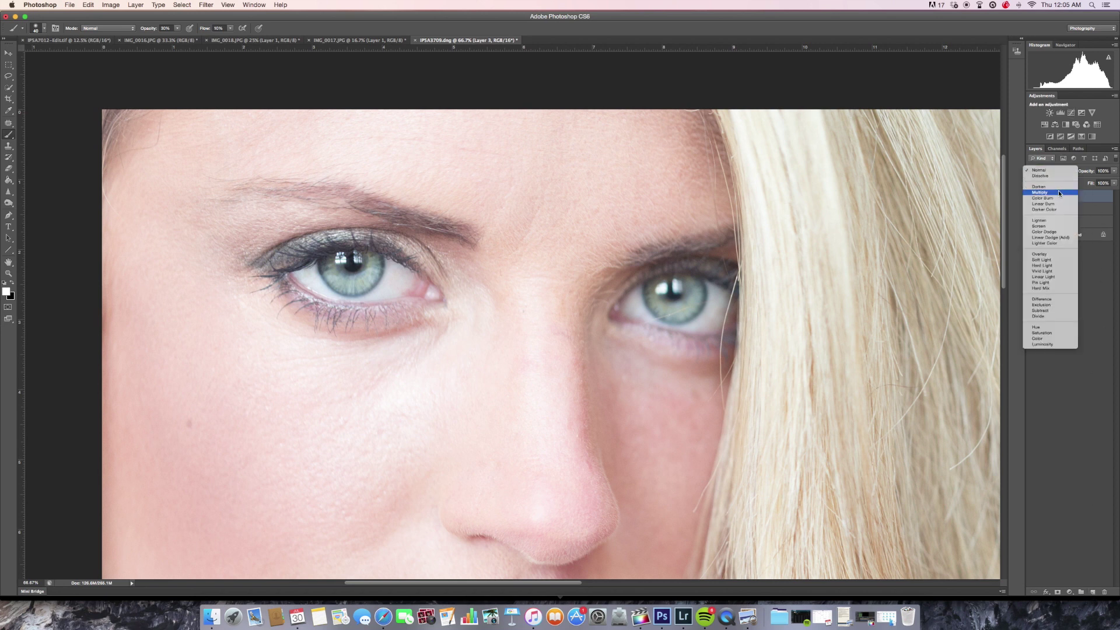
{"action": "left_click", "coordinate": [1110, 257]}
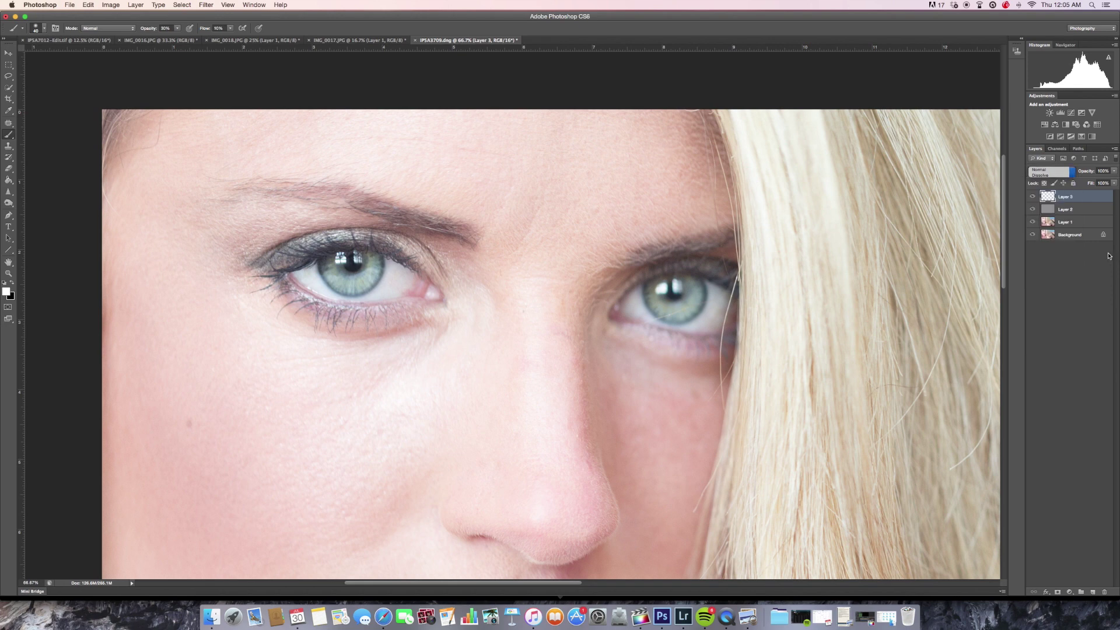
Step: Fill the new layer with 50% Gray and set its blend mode to Soft Light
{"action": "left_click", "coordinate": [106, 4]}
{"action": "mouse_move", "coordinate": [89, 5]}
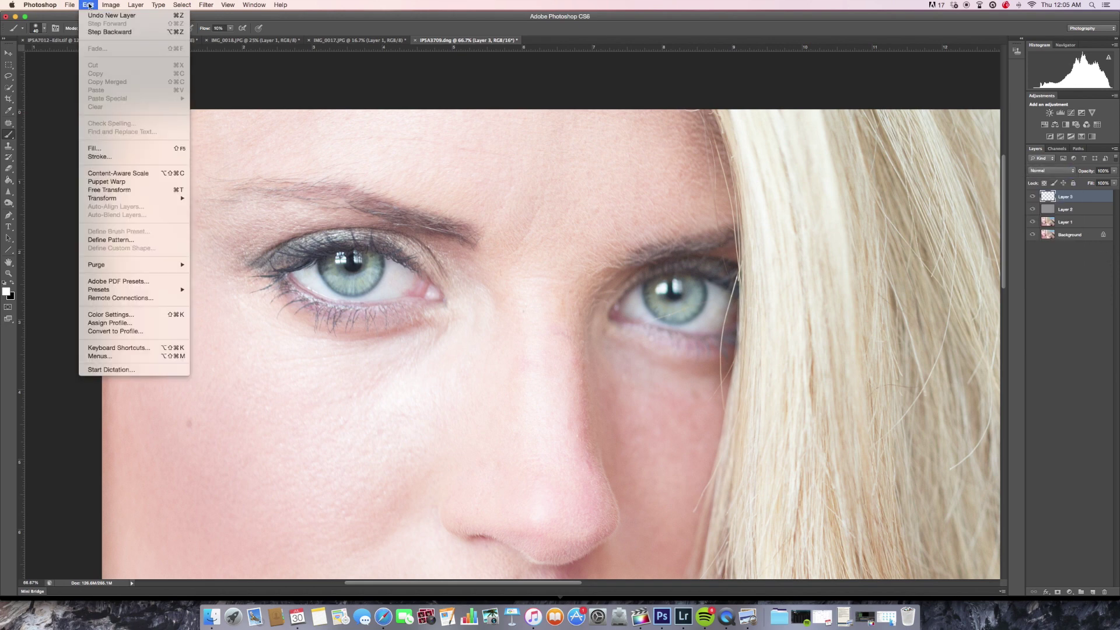
{"action": "left_click", "coordinate": [94, 148]}
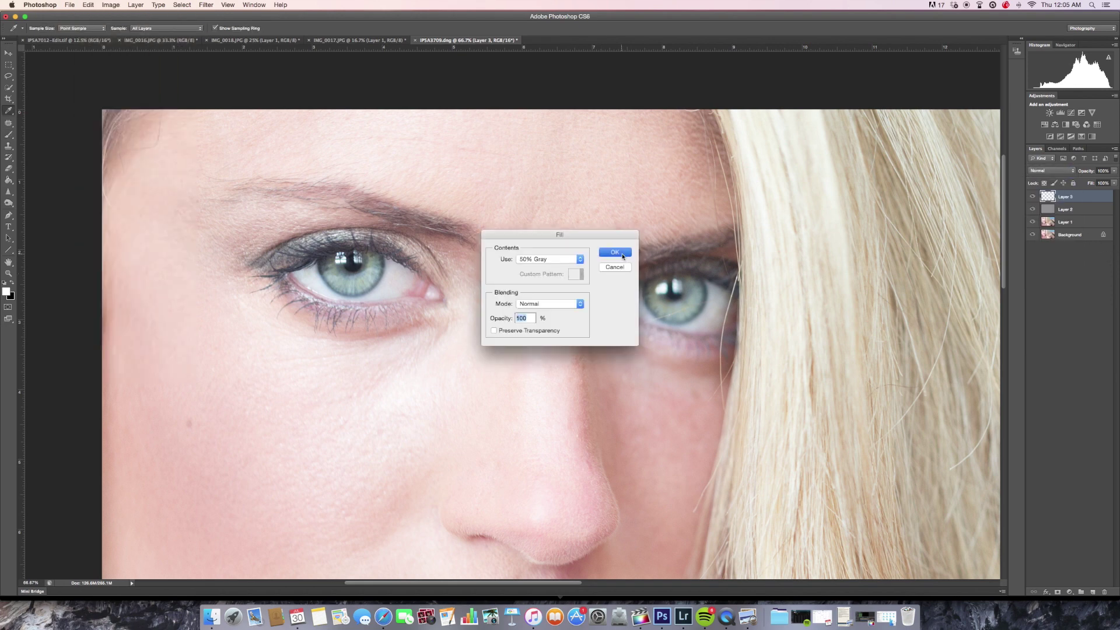
{"action": "left_click", "coordinate": [615, 252]}
{"action": "key", "text": "b"}
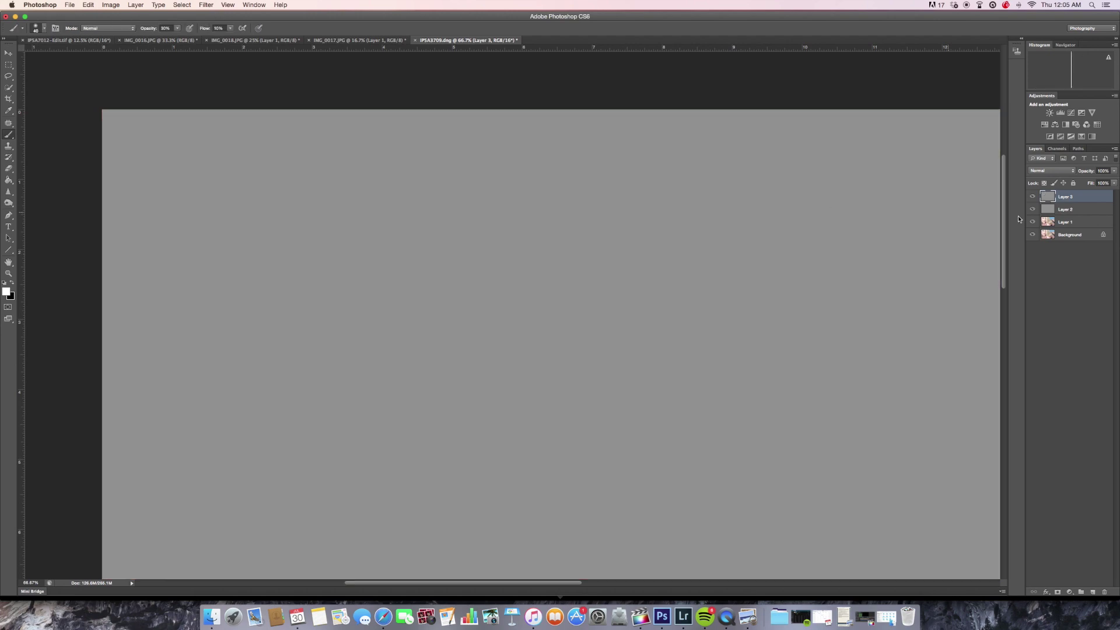
{"action": "left_click", "coordinate": [1063, 171]}
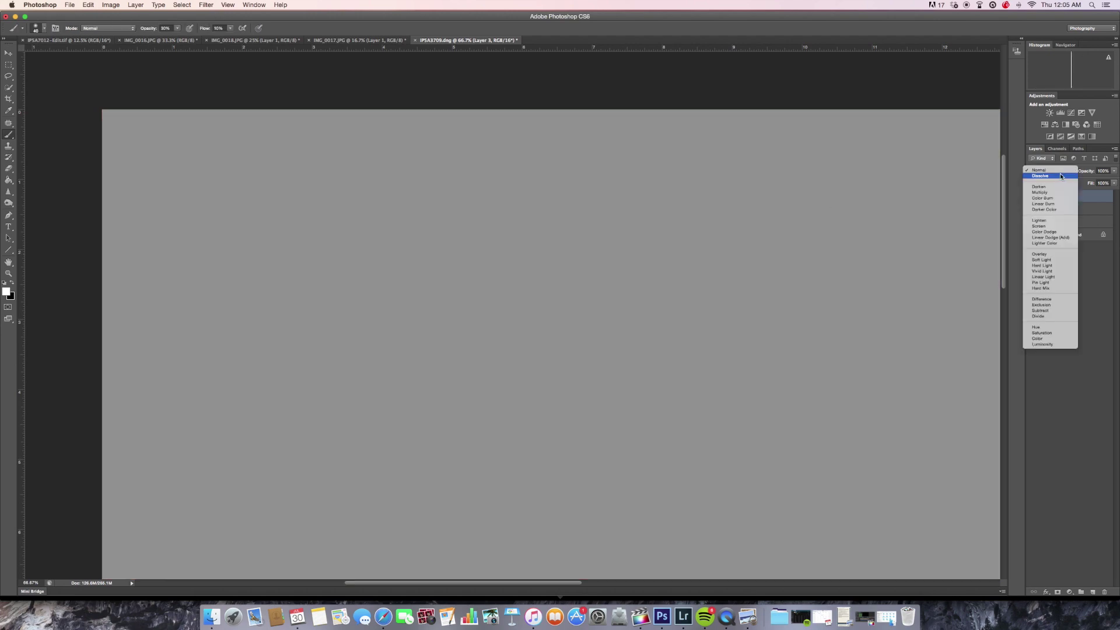
{"action": "left_click", "coordinate": [1051, 260]}
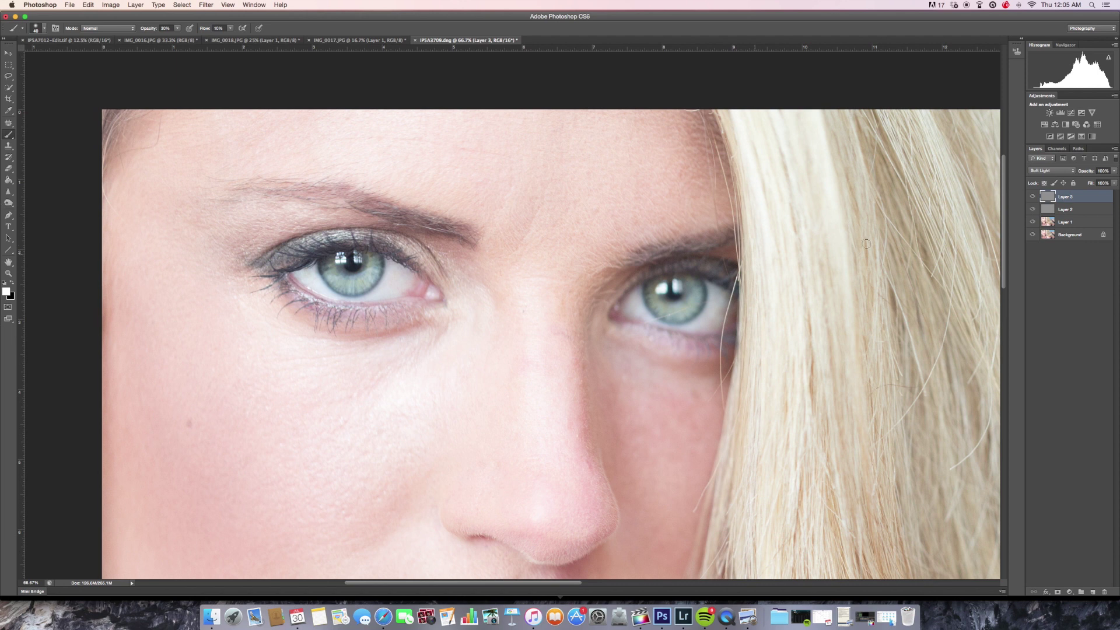
Step: Darken the eyebrow above the sharply focused eye with a resized black brush, and compare with the new layer hidden
{"action": "key", "text": "bracketright"}
{"action": "key", "text": "bracketleft"}
{"action": "key", "text": "z"}
{"action": "left_click", "coordinate": [358, 283]}
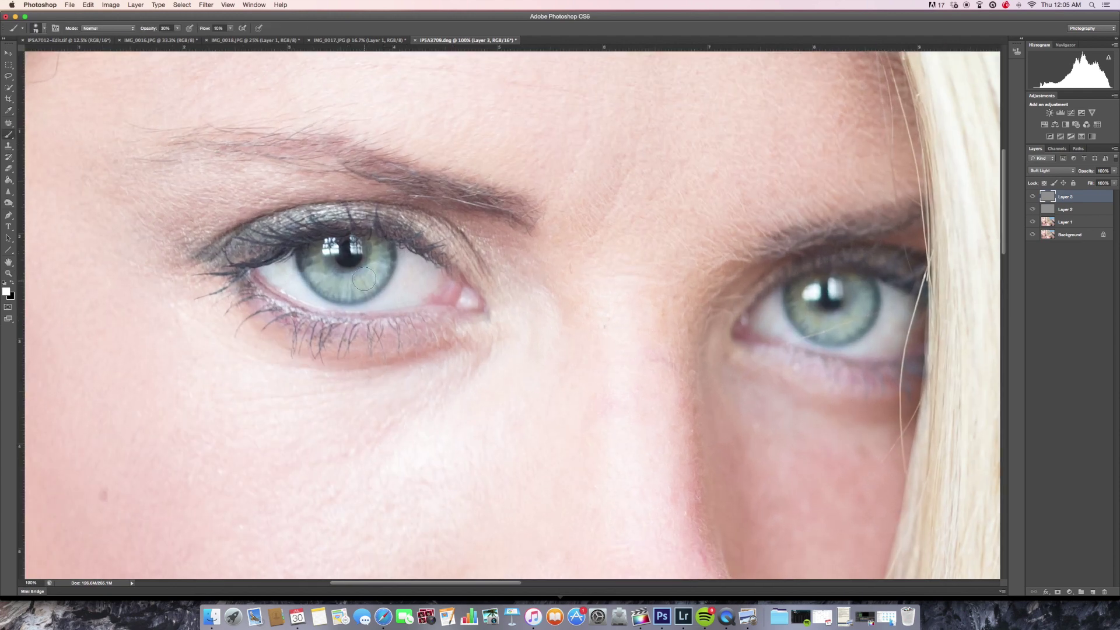
{"action": "left_click", "coordinate": [12, 283]}
{"action": "key", "text": "bracketright"}
{"action": "key", "text": "bracketleft"}
{"action": "key", "text": "bracketleft"}
{"action": "key", "text": "bracketleft"}
{"action": "key", "text": "bracketleft"}
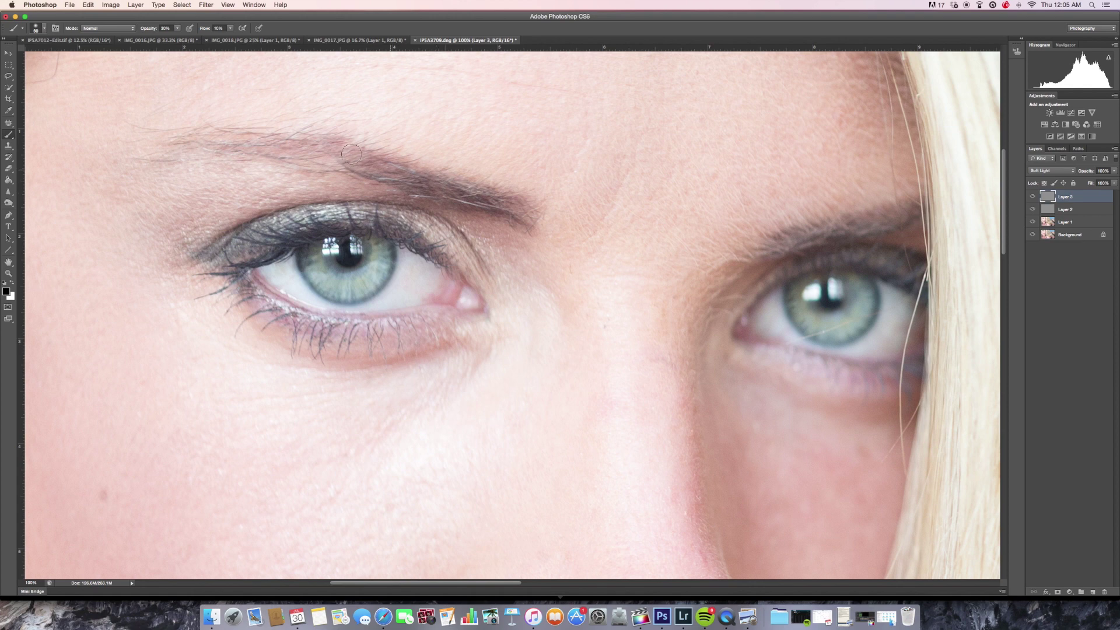
{"action": "mouse_move", "coordinate": [352, 151]}
{"action": "left_mouse_down"}
{"action": "mouse_move", "coordinate": [407, 185]}
{"action": "mouse_move", "coordinate": [284, 141]}
{"action": "mouse_move", "coordinate": [372, 166]}
{"action": "mouse_move", "coordinate": [289, 145]}
{"action": "mouse_move", "coordinate": [339, 151]}
{"action": "mouse_move", "coordinate": [205, 142]}
{"action": "mouse_move", "coordinate": [326, 135]}
{"action": "mouse_move", "coordinate": [180, 151]}
{"action": "mouse_move", "coordinate": [330, 167]}
{"action": "mouse_move", "coordinate": [277, 143]}
{"action": "mouse_move", "coordinate": [458, 201]}
{"action": "left_mouse_up"}
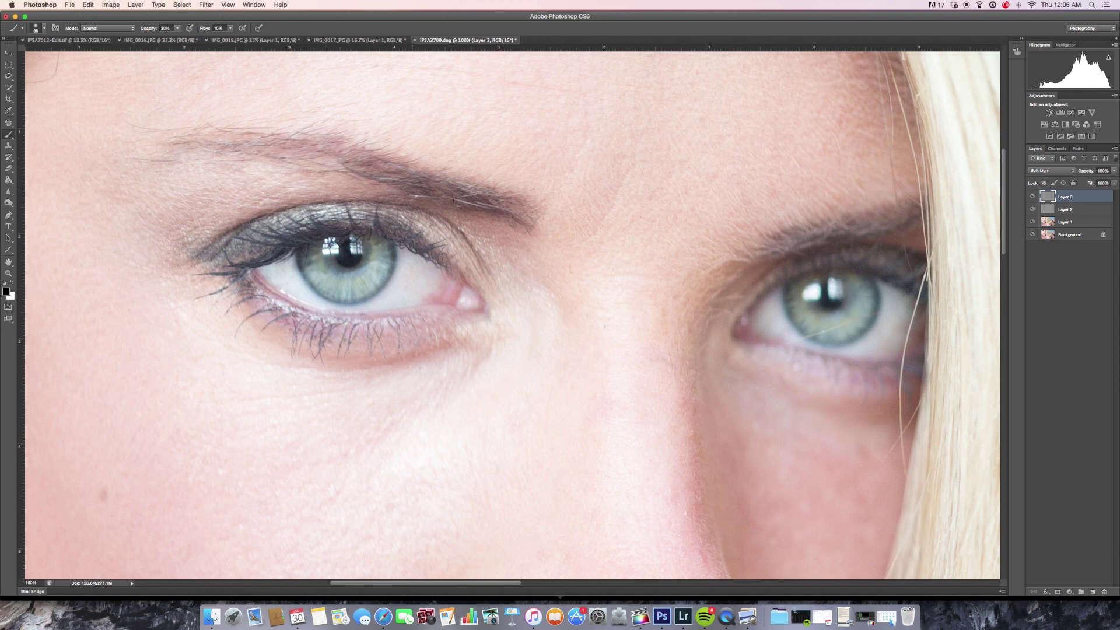
{"action": "left_click", "coordinate": [1031, 198]}
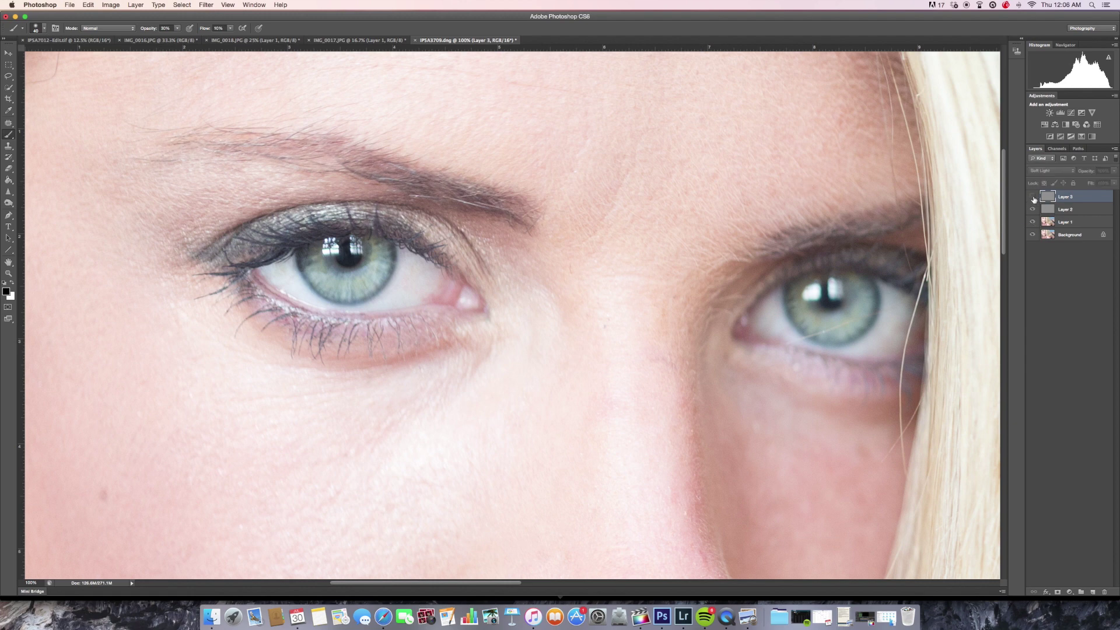
{"action": "left_click", "coordinate": [1031, 199]}
Step: Darken the eyebrow above the softly focused eye with a larger black brush
{"action": "key", "text": "bracketright"}
{"action": "key", "text": "bracketright"}
{"action": "left_click_drag", "start_coordinate": [801, 238], "coordinate": [860, 225]}
Step: Darken the lashes and eyelid area of the sharply focused eye with black brushes of different sizes
{"action": "key", "text": "bracketleft"}
{"action": "key", "text": "bracketleft"}
{"action": "key", "text": "bracketleft"}
{"action": "key", "text": "bracketleft"}
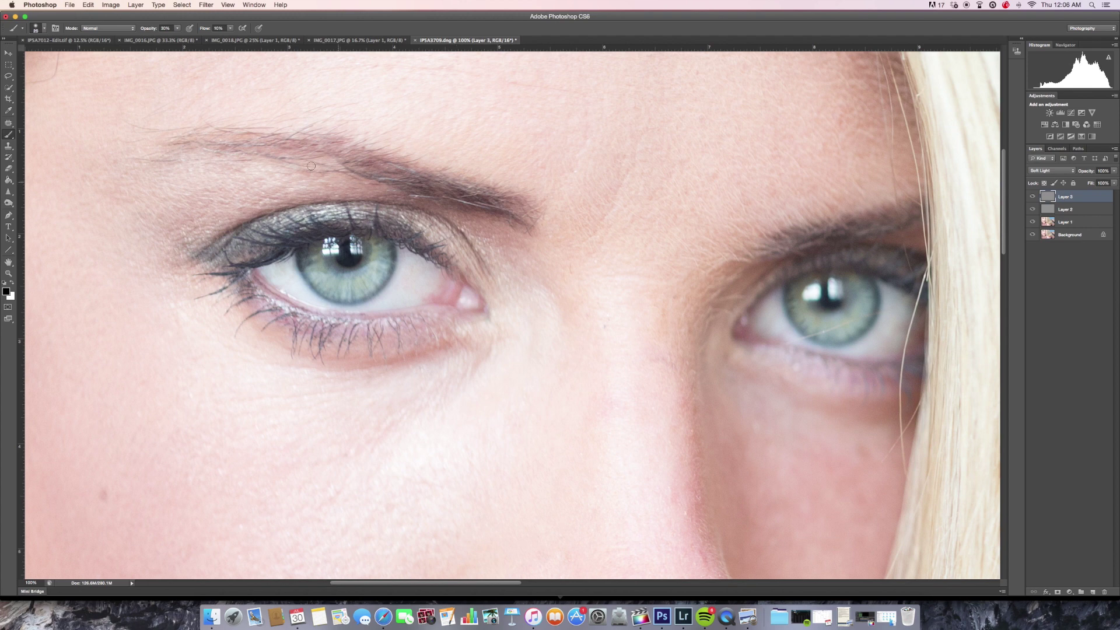
{"action": "key", "text": "bracketright"}
{"action": "key", "text": "bracketright"}
{"action": "key", "text": "bracketright"}
{"action": "key", "text": "bracketright"}
{"action": "key", "text": "bracketright"}
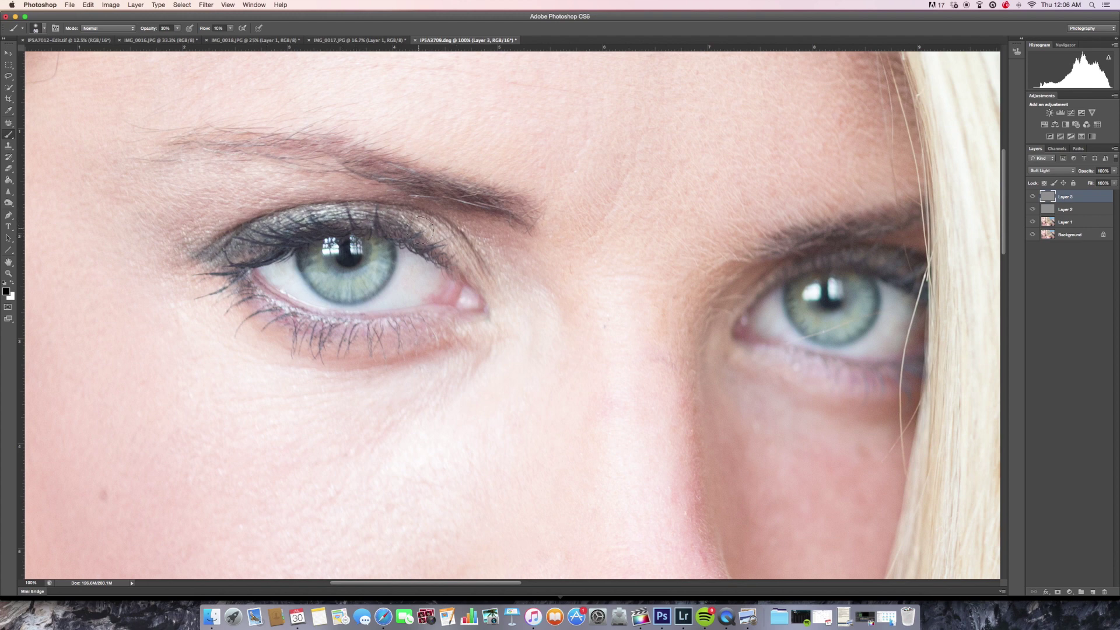
{"action": "key", "text": "bracketright"}
{"action": "key", "text": "bracketright"}
{"action": "key", "text": "bracketright"}
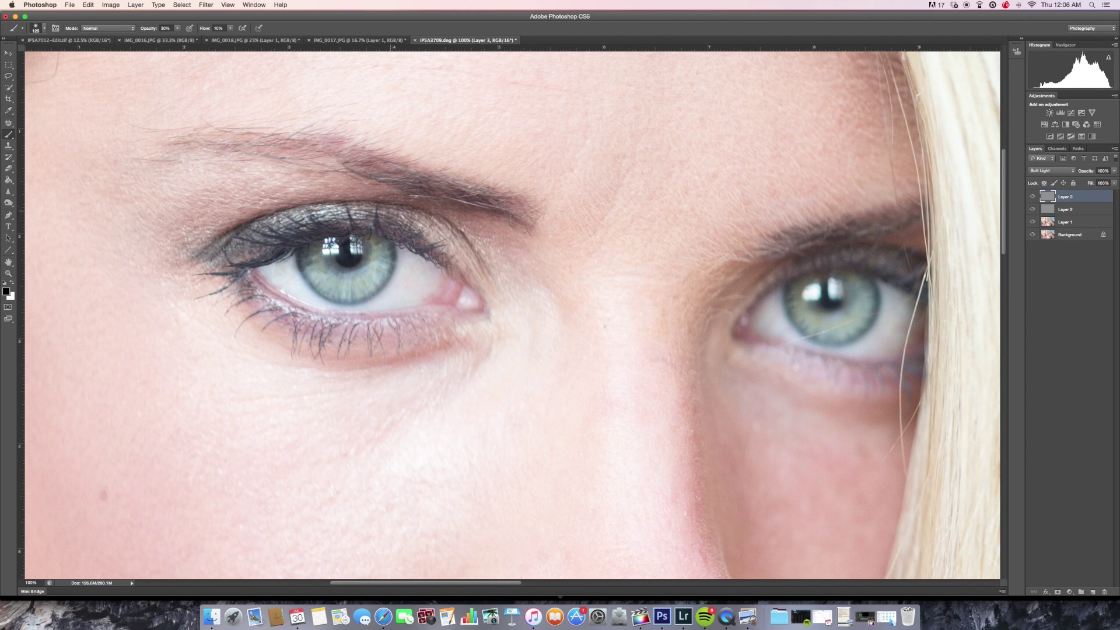
Step: Darken the upper lid and lower lash line of the softly focused eye, reducing the black brush for the finer parts
{"action": "key", "text": "bracketleft"}
{"action": "key", "text": "bracketleft"}
{"action": "key", "text": "bracketleft"}
{"action": "key", "text": "bracketleft"}
{"action": "left_click_drag", "start_coordinate": [855, 240], "coordinate": [694, 234]}
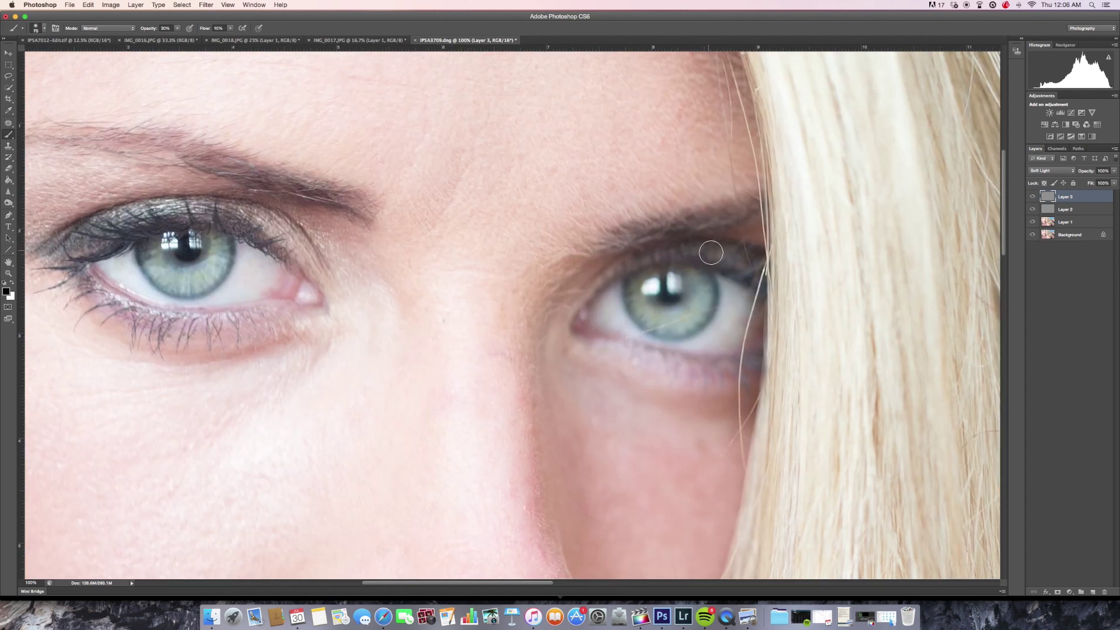
{"action": "key", "text": "bracketright"}
{"action": "key", "text": "bracketright"}
{"action": "key", "text": "bracketleft"}
{"action": "key", "text": "bracketleft"}
{"action": "key", "text": "bracketleft"}
{"action": "key", "text": "bracketleft"}
{"action": "key", "text": "bracketleft"}
{"action": "key", "text": "bracketleft"}
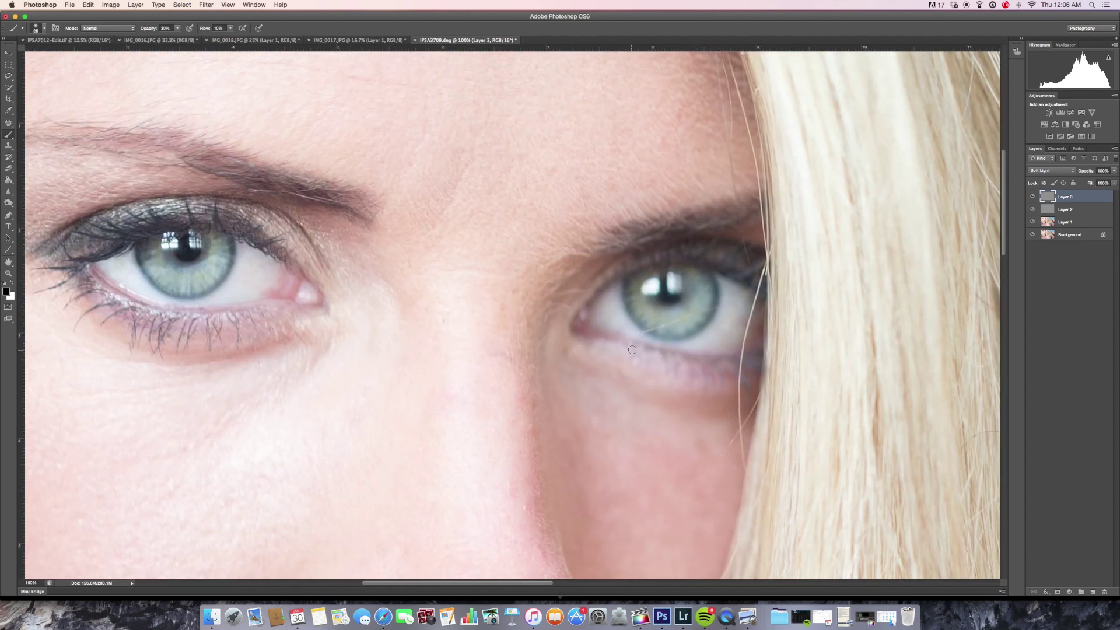
{"action": "key", "text": "bracketleft"}
{"action": "scroll", "coordinate": [377, 235], "scroll_direction": "left", "scroll_amount": 5}
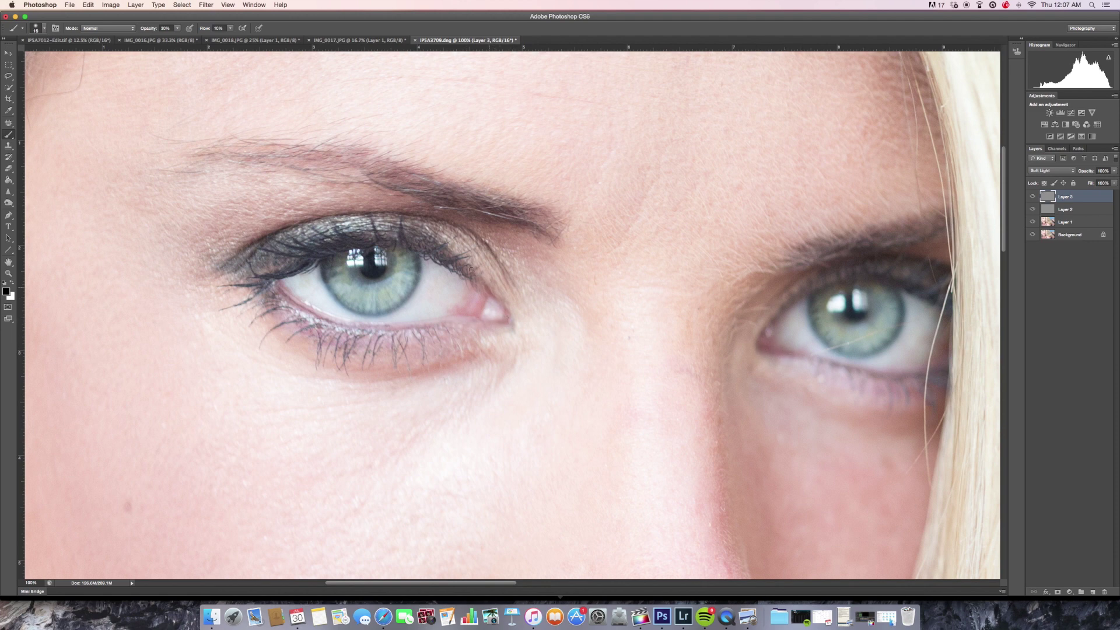
Step: Compare both eyes and eyebrows at a reduced zoom with the top gray layer hidden and shown
{"action": "key", "text": "z"}
{"action": "left_click", "coordinate": [513, 216], "text": "alt"}
{"action": "left_click", "coordinate": [513, 217], "text": "alt"}
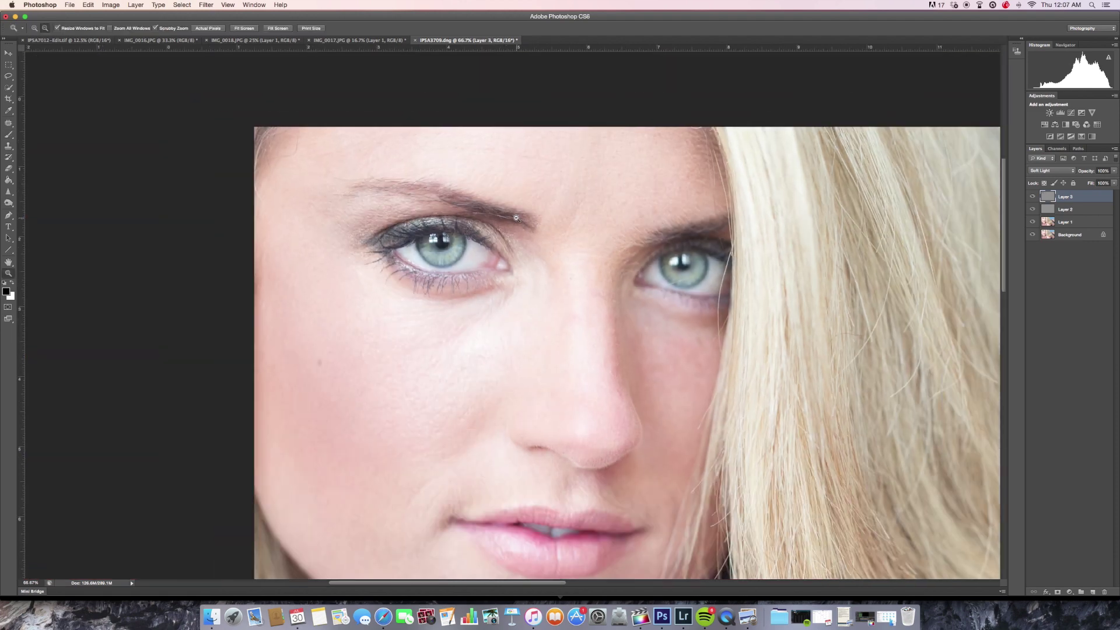
{"action": "left_click", "coordinate": [516, 217], "text": "alt"}
{"action": "left_click_drag", "start_coordinate": [525, 229], "coordinate": [463, 272]}
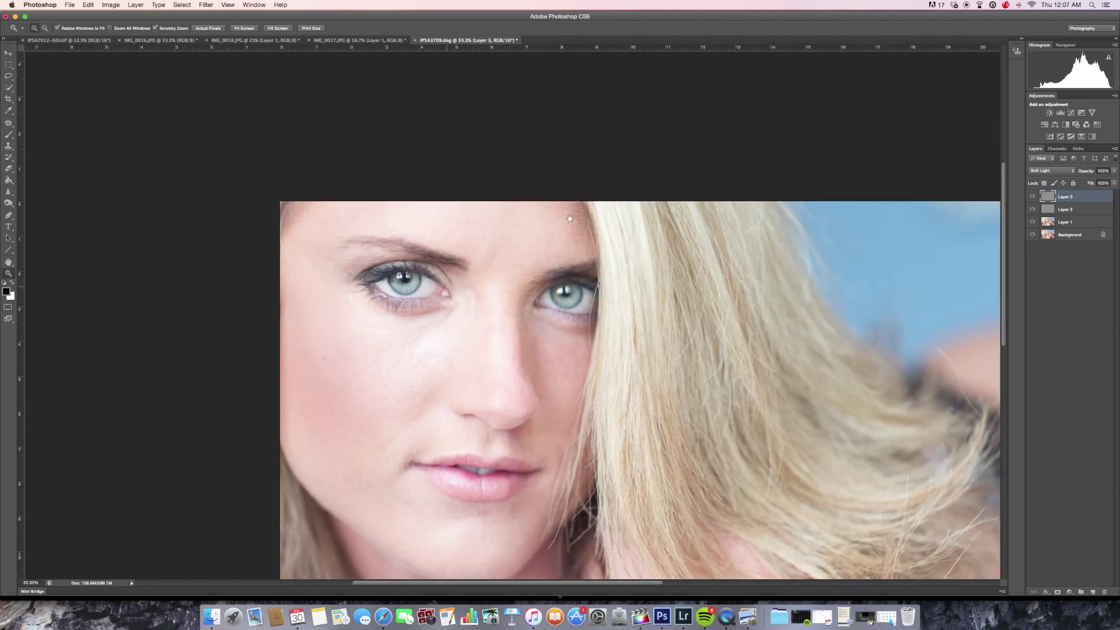
{"action": "left_click", "coordinate": [1034, 197]}
{"action": "left_click", "coordinate": [1033, 197]}
{"action": "left_click", "coordinate": [507, 283]}
{"action": "left_click", "coordinate": [1032, 196]}
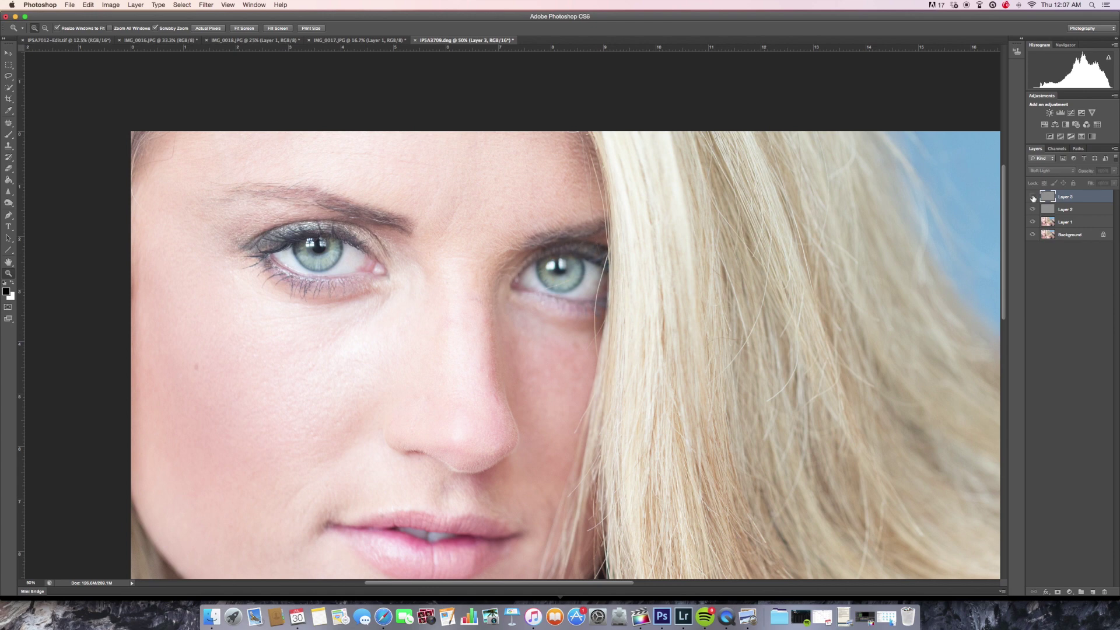
{"action": "left_click", "coordinate": [1033, 197]}
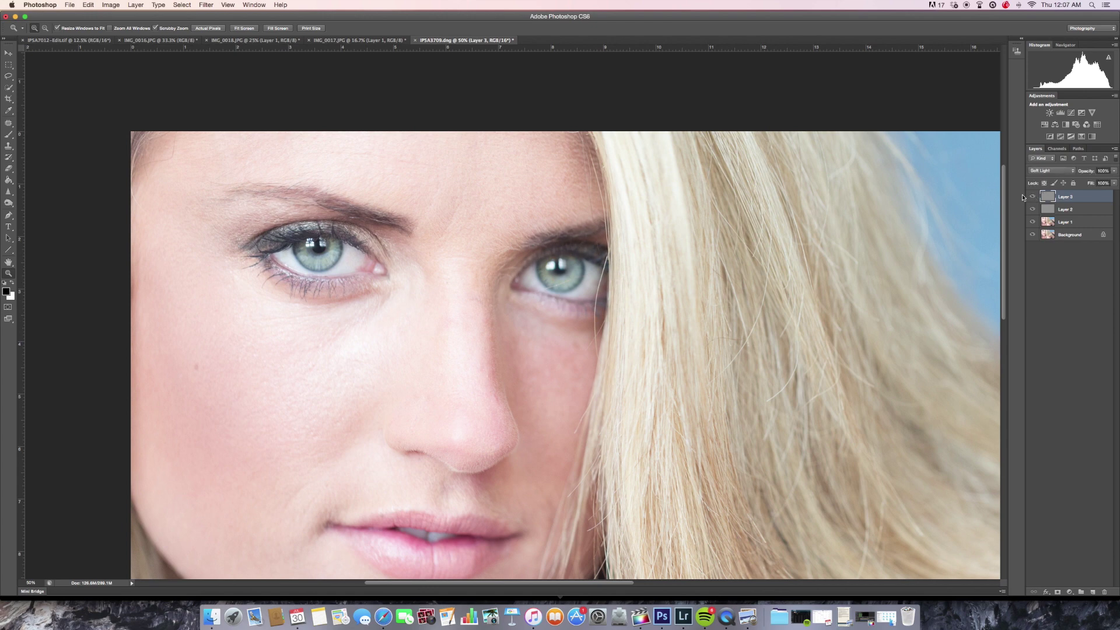
Step: Compare the whole portrait with and without the top gray layer's darkening
{"action": "left_click", "coordinate": [335, 263]}
{"action": "left_click", "coordinate": [344, 264], "text": "alt"}
{"action": "left_click", "coordinate": [346, 266], "text": "alt"}
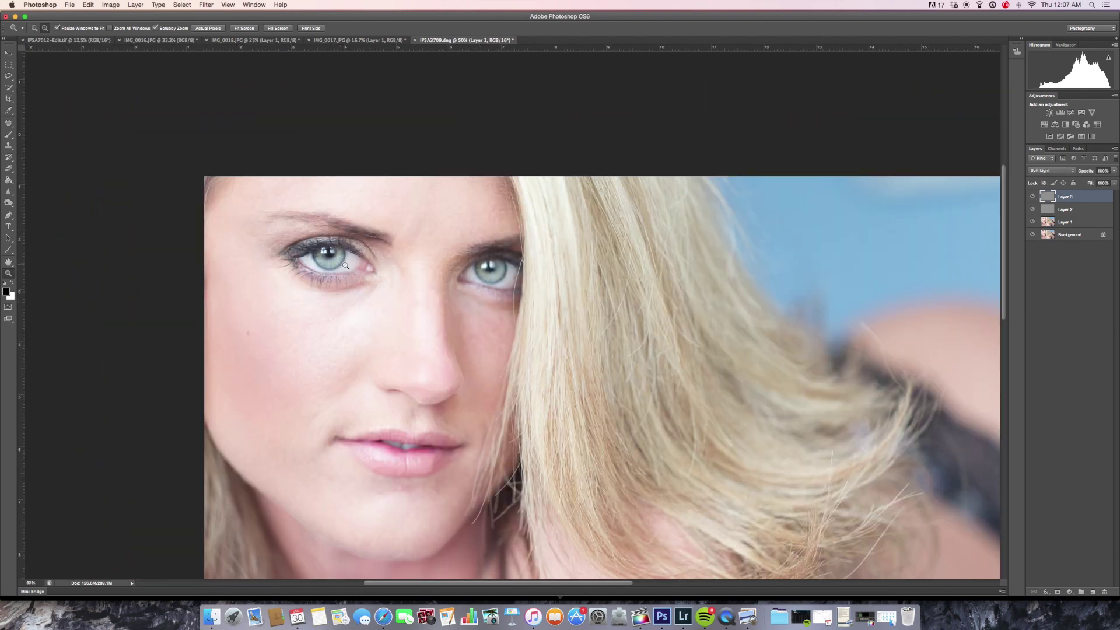
{"action": "left_click", "coordinate": [346, 266], "text": "alt"}
{"action": "left_click", "coordinate": [346, 266], "text": "alt"}
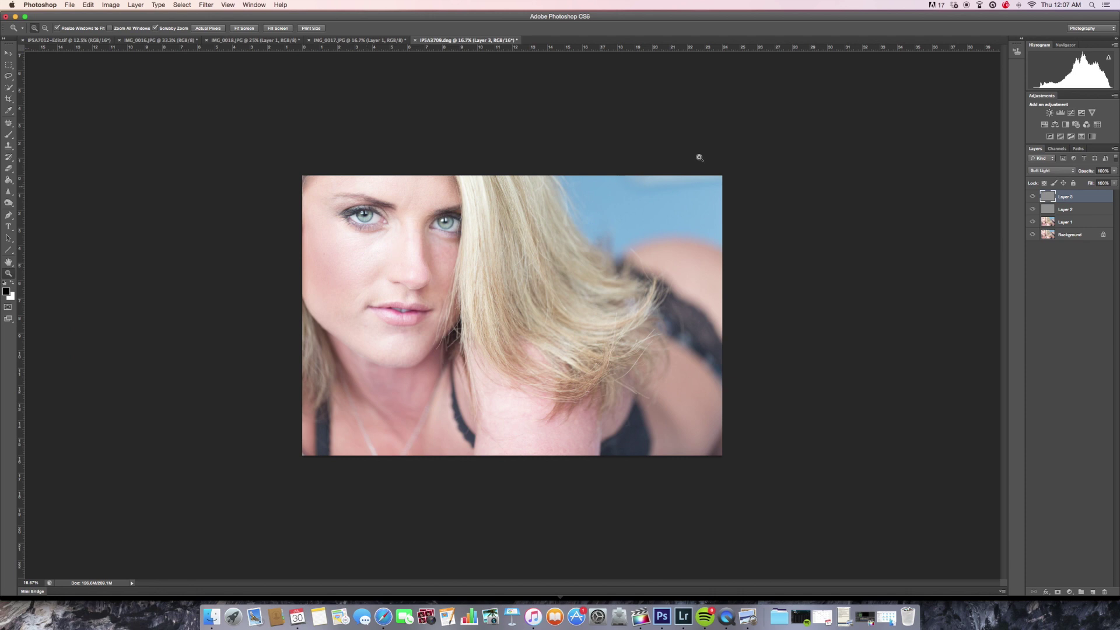
{"action": "left_click", "coordinate": [1036, 198]}
{"action": "left_click", "coordinate": [1038, 198]}
{"action": "left_click", "coordinate": [1038, 197]}
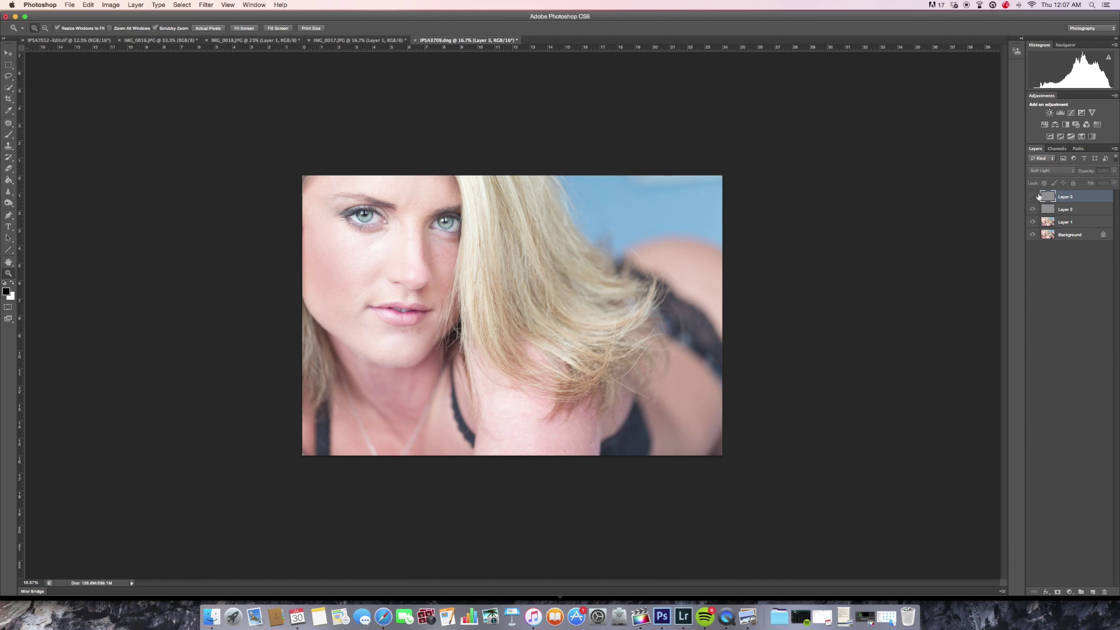
{"action": "left_click", "coordinate": [1037, 197]}
Step: Stamp all visible layers into a new top layer and choose the Dodge tool for retouching the eyes
{"action": "left_click", "coordinate": [393, 209]}
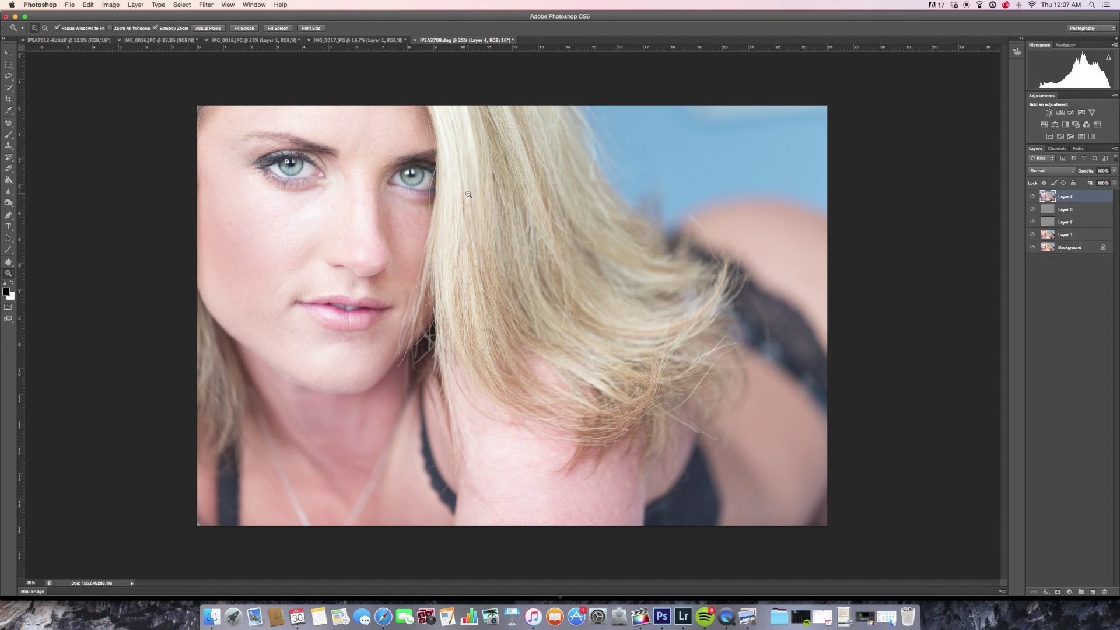
{"action": "left_click", "coordinate": [351, 178]}
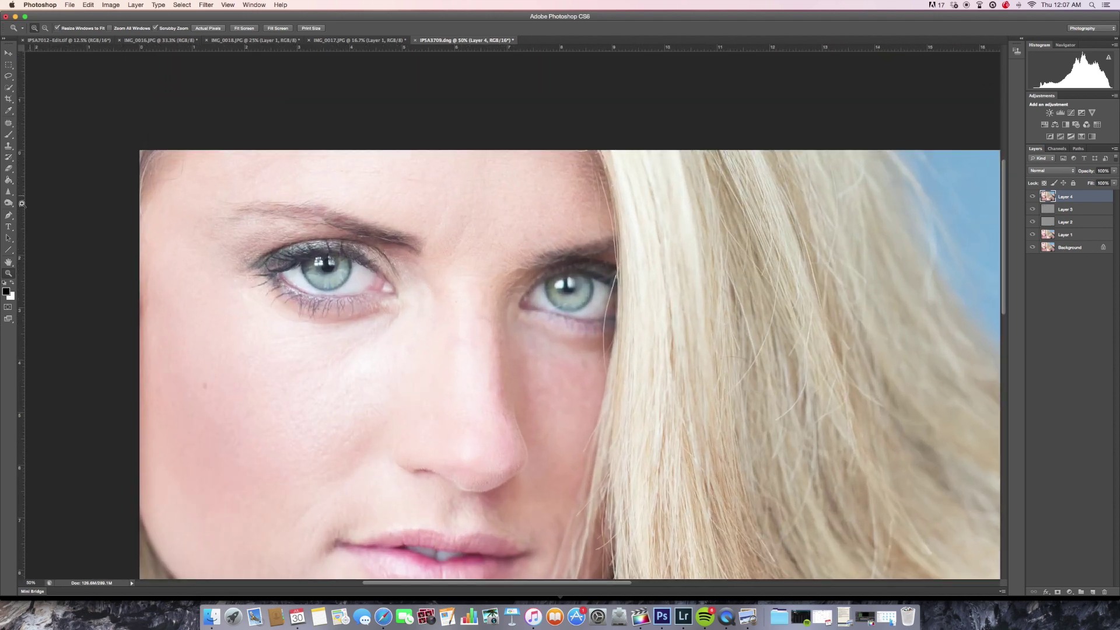
{"action": "left_click", "coordinate": [9, 203]}
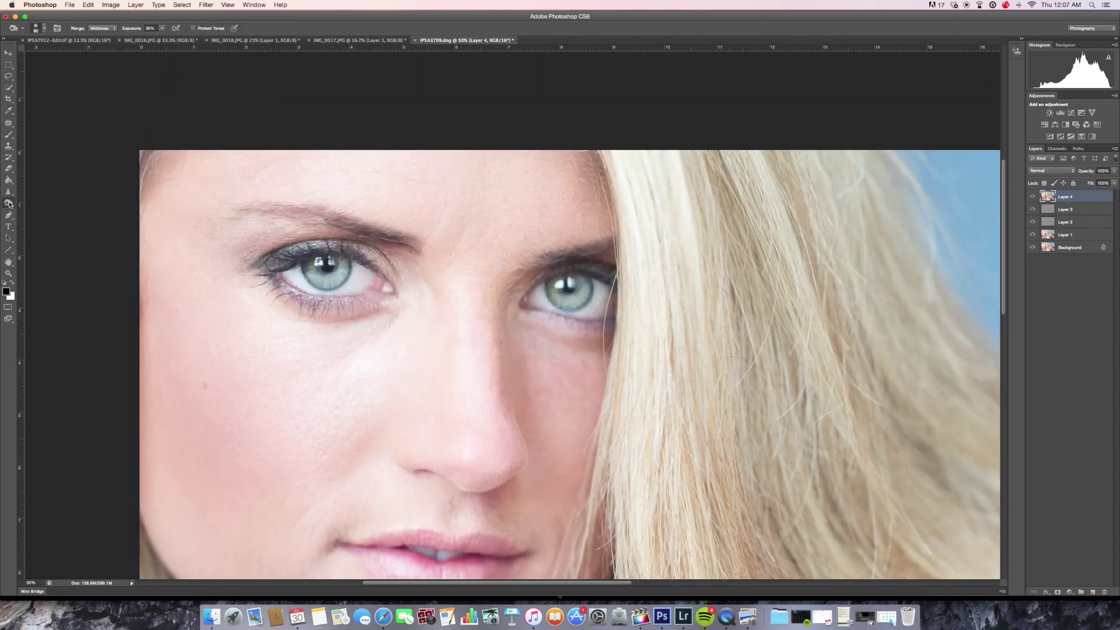
{"action": "left_click", "coordinate": [45, 211]}
{"action": "left_click", "coordinate": [9, 203]}
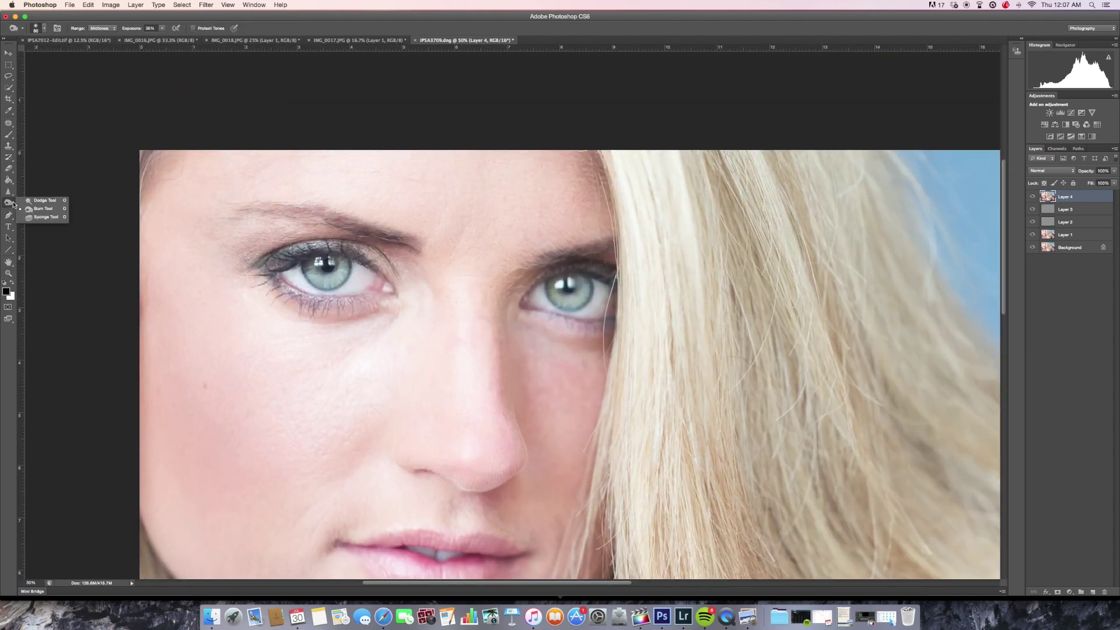
{"action": "left_click", "coordinate": [44, 201]}
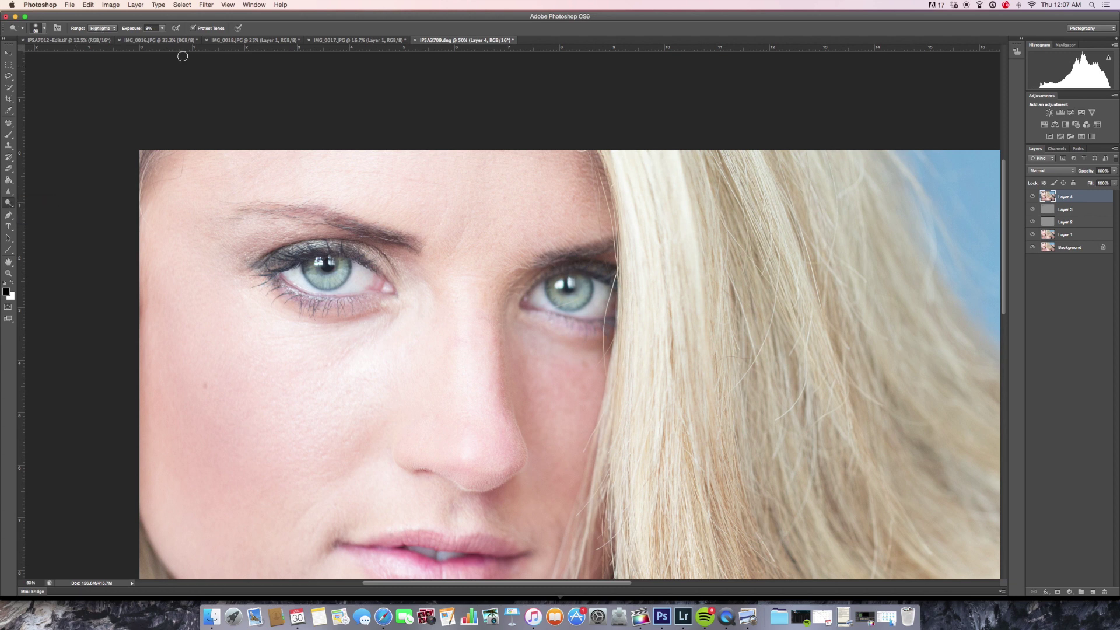
{"action": "left_click", "coordinate": [162, 28]}
{"action": "left_click_drag", "start_coordinate": [168, 39], "coordinate": [165, 41]}
{"action": "key", "text": "z"}
{"action": "left_click", "coordinate": [322, 304]}
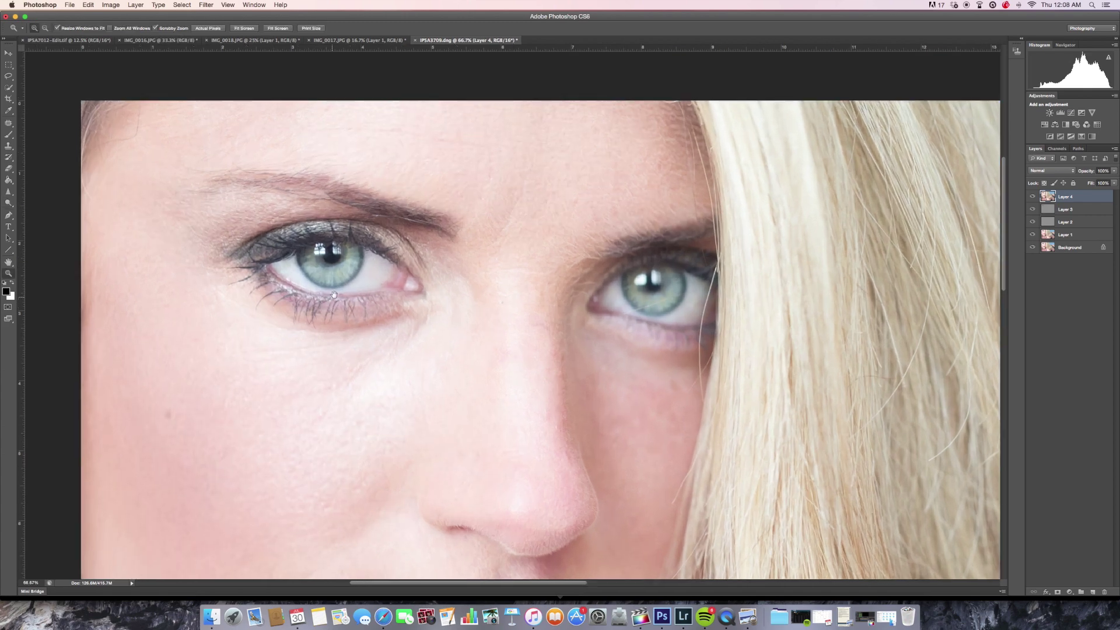
{"action": "scroll", "coordinate": [322, 300], "scroll_direction": "right", "scroll_amount": 2}
{"action": "key", "text": "j"}
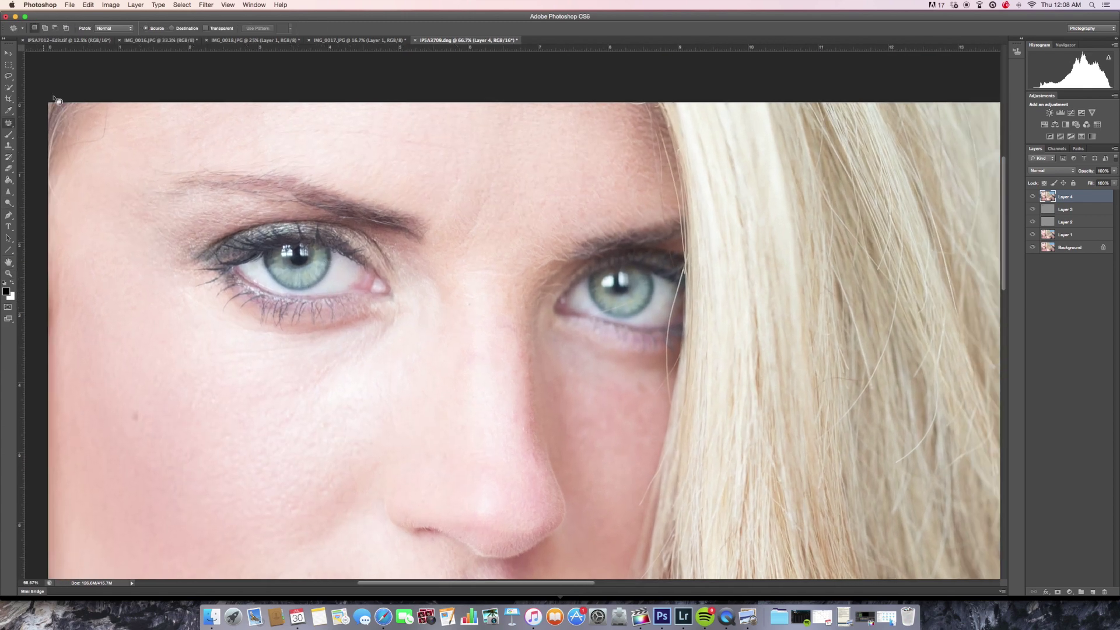
{"action": "left_click", "coordinate": [9, 203]}
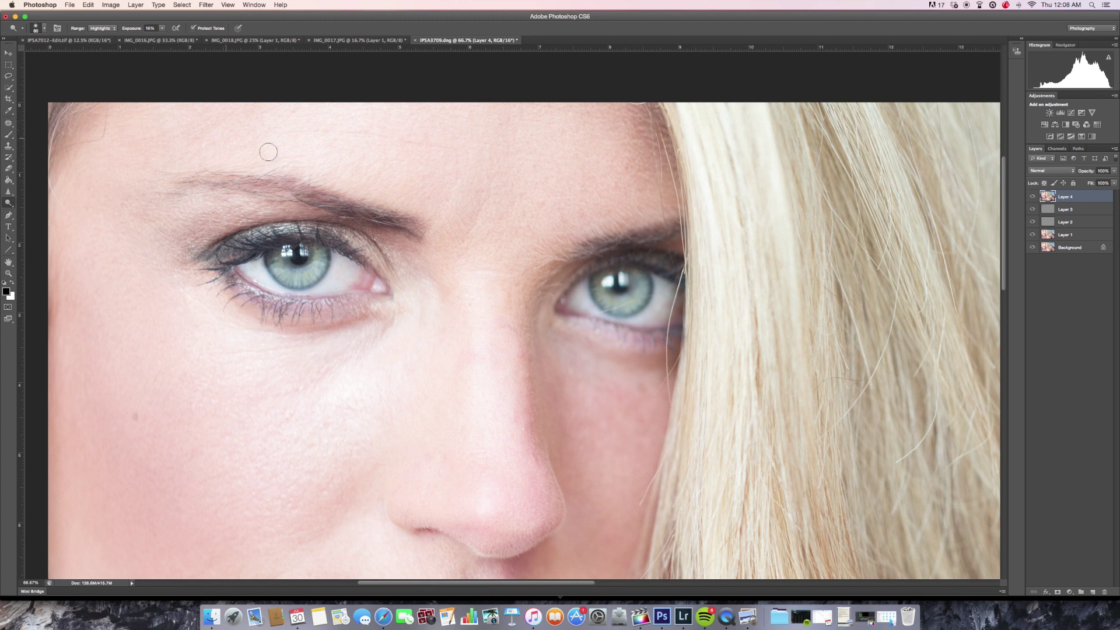
{"action": "key", "text": "p"}
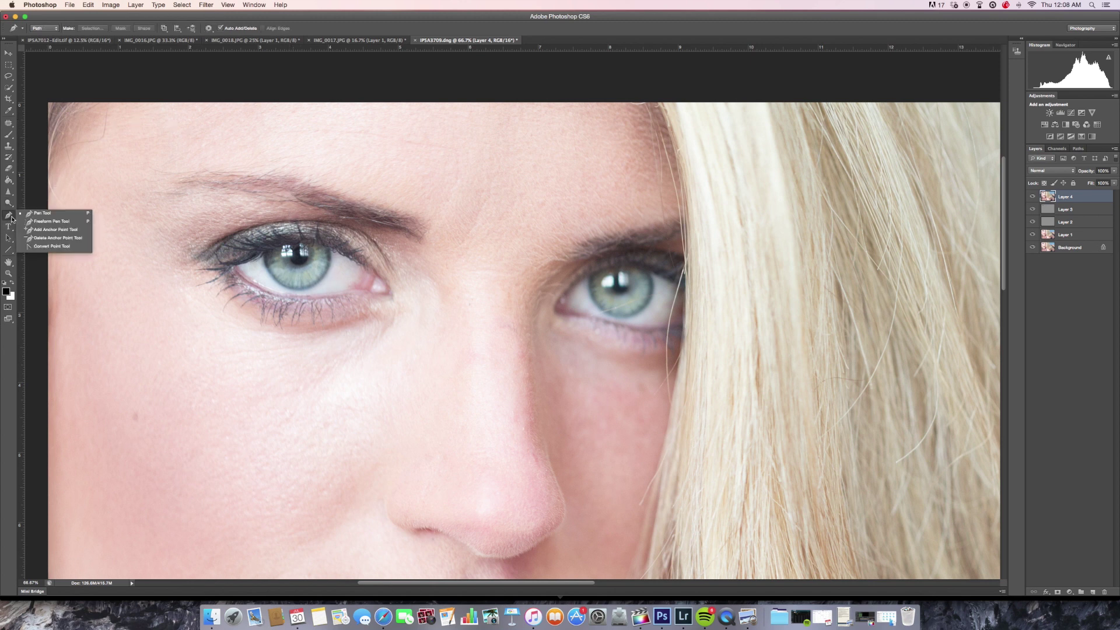
{"action": "left_click", "coordinate": [9, 203]}
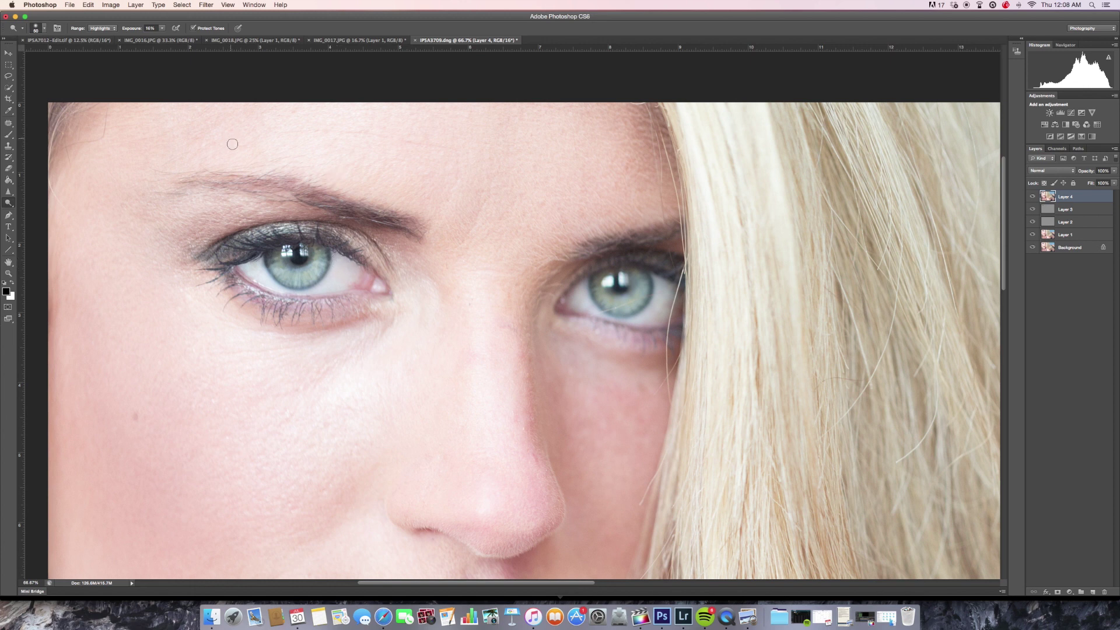
Step: Set the Dodge exposure to 9% and lighten the highlights in the white of the sharply focused eye
{"action": "left_click", "coordinate": [163, 29]}
{"action": "left_click_drag", "start_coordinate": [163, 30], "coordinate": [157, 37]}
{"action": "key", "text": "bracketright"}
{"action": "key", "text": "bracketright"}
{"action": "left_click_drag", "start_coordinate": [338, 267], "coordinate": [347, 275]}
{"action": "key", "text": "bracketleft"}
{"action": "key", "text": "bracketleft"}
{"action": "left_click_drag", "start_coordinate": [278, 285], "coordinate": [255, 272]}
Step: Lighten the white of the softly focused eye with a smaller Dodge brush and inspect it up close
{"action": "key", "text": "bracketleft"}
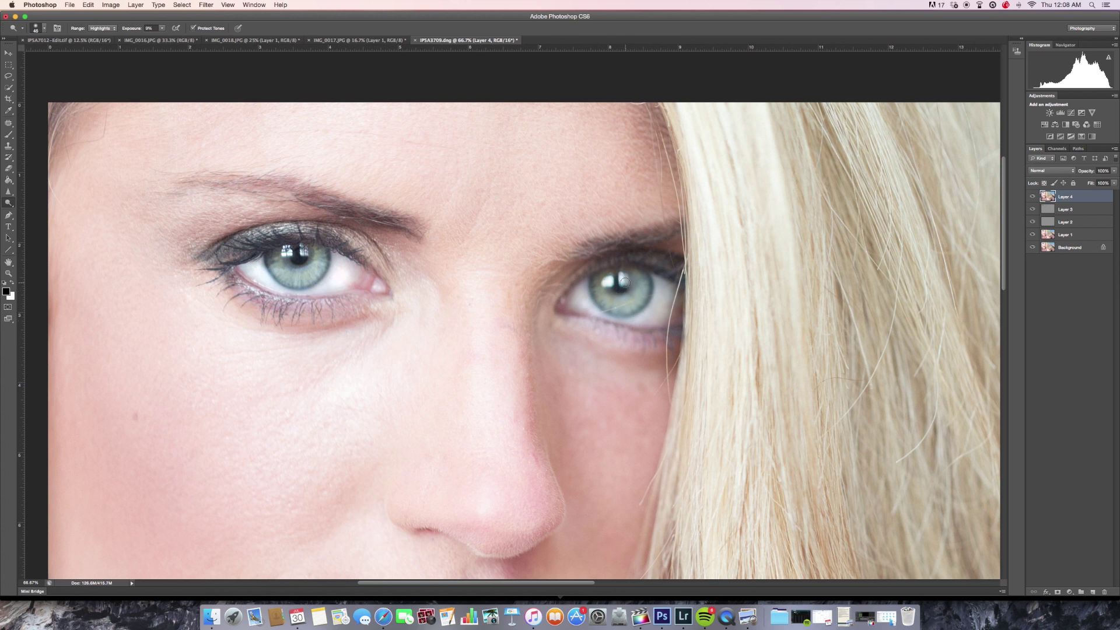
{"action": "key", "text": "bracketleft"}
{"action": "key", "text": "z"}
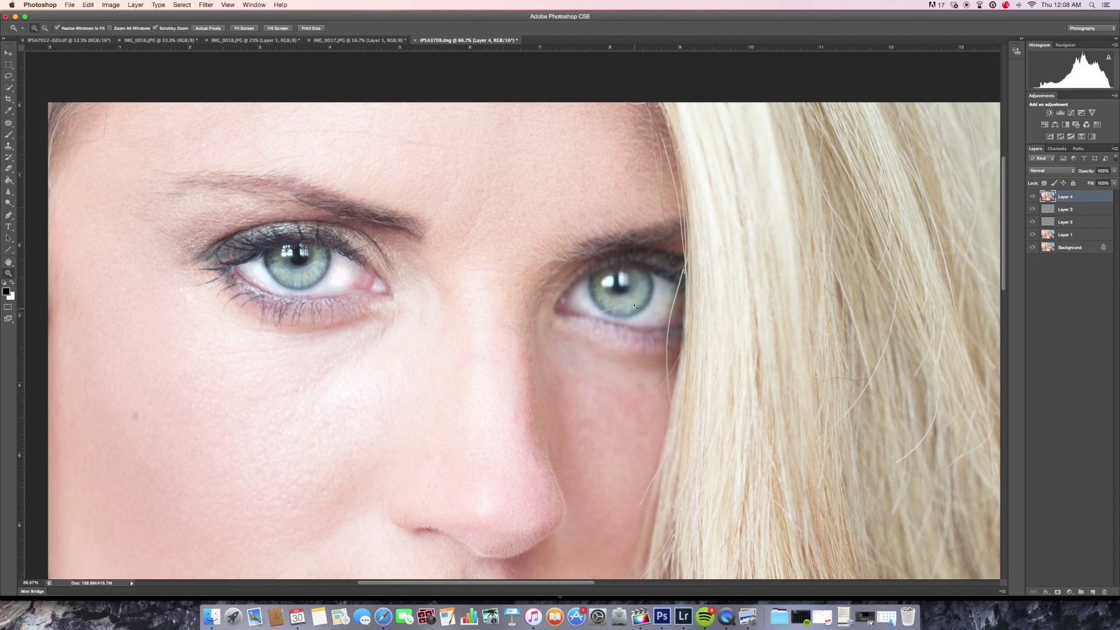
{"action": "left_click", "coordinate": [635, 306]}
{"action": "left_click", "coordinate": [635, 306]}
{"action": "key", "text": "o"}
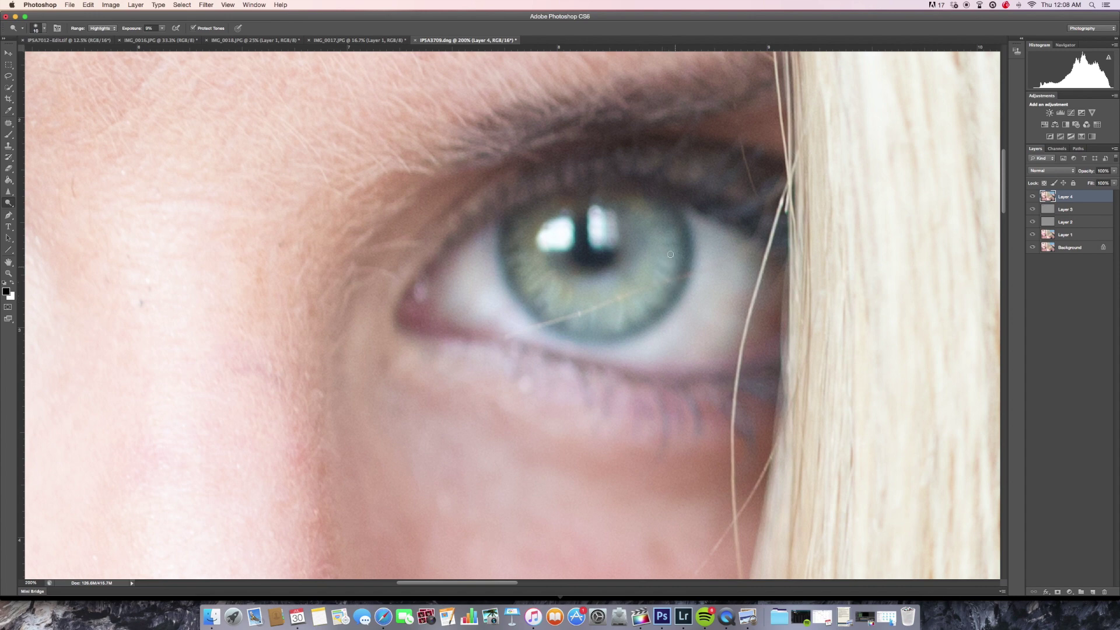
{"action": "left_click_drag", "start_coordinate": [284, 249], "coordinate": [372, 259]}
{"action": "key", "text": "z"}
{"action": "left_click", "coordinate": [361, 262], "text": "alt"}
{"action": "left_click", "coordinate": [358, 266], "text": "alt"}
{"action": "left_click", "coordinate": [358, 266], "text": "alt"}
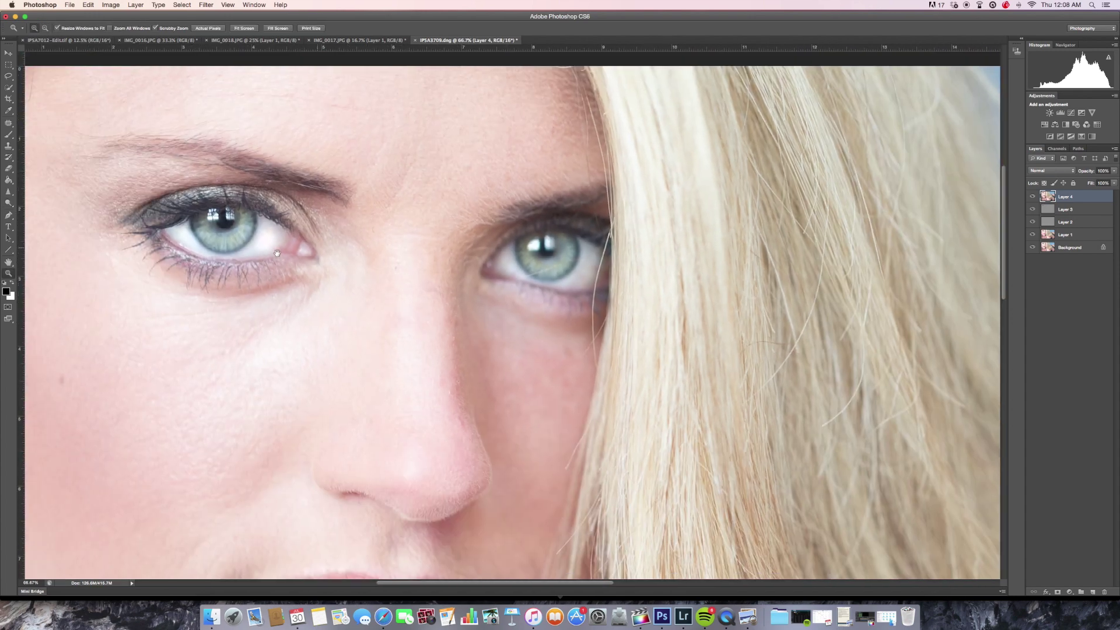
Step: Darken the outer rim of the sharply focused eye's iris using a small Burn brush set to Midtones
{"action": "scroll", "coordinate": [273, 227], "scroll_direction": "left", "scroll_amount": 3}
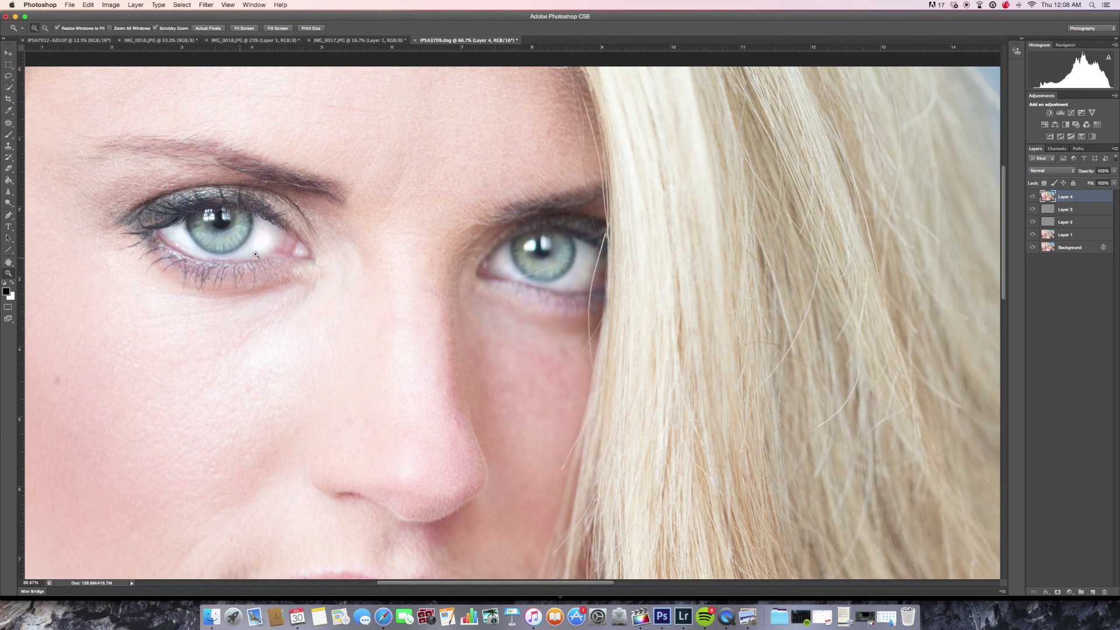
{"action": "key", "text": "b"}
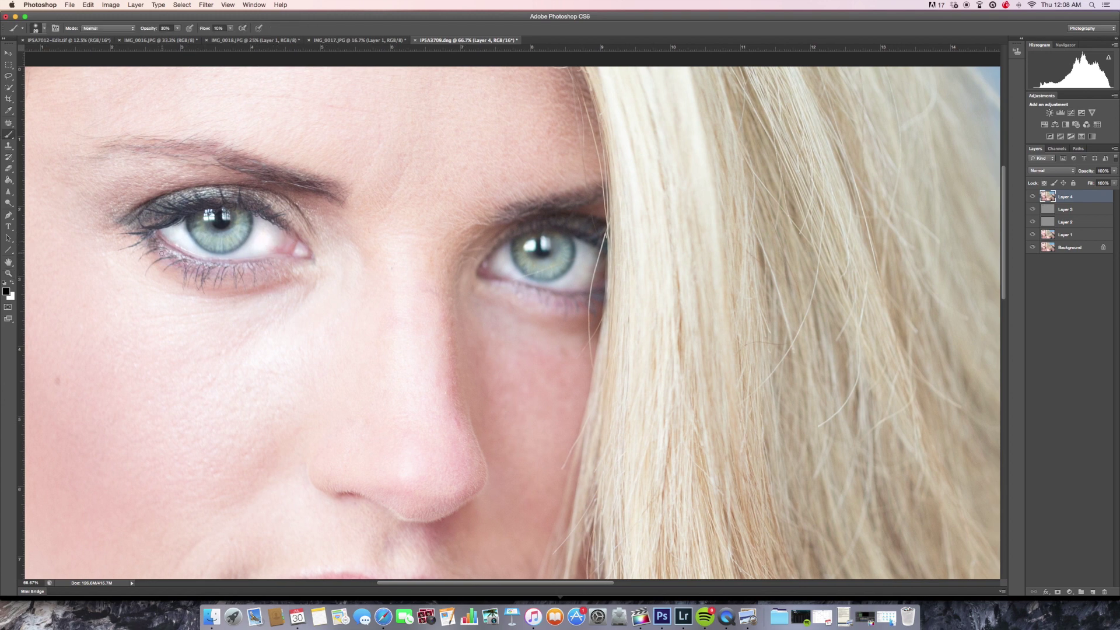
{"action": "left_click", "coordinate": [8, 203]}
{"action": "left_click", "coordinate": [36, 209]}
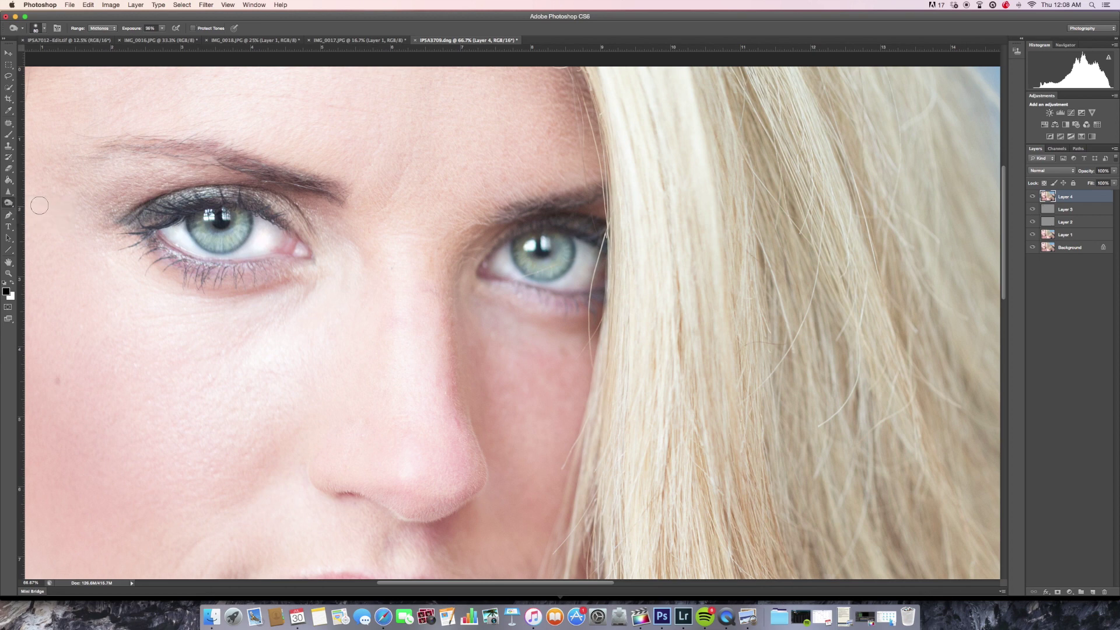
{"action": "left_click", "coordinate": [8, 205]}
{"action": "left_click", "coordinate": [32, 201]}
{"action": "left_click", "coordinate": [9, 203]}
{"action": "left_click", "coordinate": [36, 209]}
{"action": "key", "text": "bracketleft"}
{"action": "mouse_move", "coordinate": [250, 218]}
{"action": "left_mouse_down"}
{"action": "mouse_move", "coordinate": [245, 240]}
{"action": "mouse_move", "coordinate": [221, 249]}
{"action": "mouse_move", "coordinate": [186, 223]}
{"action": "mouse_move", "coordinate": [204, 249]}
{"action": "left_mouse_up"}
Step: Burn the pupil of the sharply focused eye with a larger brush
{"action": "key", "text": "bracketright"}
{"action": "key", "text": "bracketright"}
{"action": "key", "text": "bracketright"}
{"action": "key", "text": "bracketright"}
{"action": "key", "text": "bracketright"}
{"action": "key", "text": "bracketright"}
{"action": "left_click", "coordinate": [225, 222]}
Step: Burn the pupil area of the softly focused eye, and darken its iris rim with a smaller brush
{"action": "mouse_move", "coordinate": [542, 253]}
{"action": "left_mouse_down"}
{"action": "mouse_move", "coordinate": [548, 276]}
{"action": "mouse_move", "coordinate": [572, 245]}
{"action": "left_mouse_up"}
{"action": "key", "text": "bracketleft"}
{"action": "key", "text": "bracketleft"}
{"action": "key", "text": "bracketleft"}
{"action": "key", "text": "bracketleft"}
{"action": "key", "text": "bracketleft"}
{"action": "left_click_drag", "start_coordinate": [549, 277], "coordinate": [518, 253]}
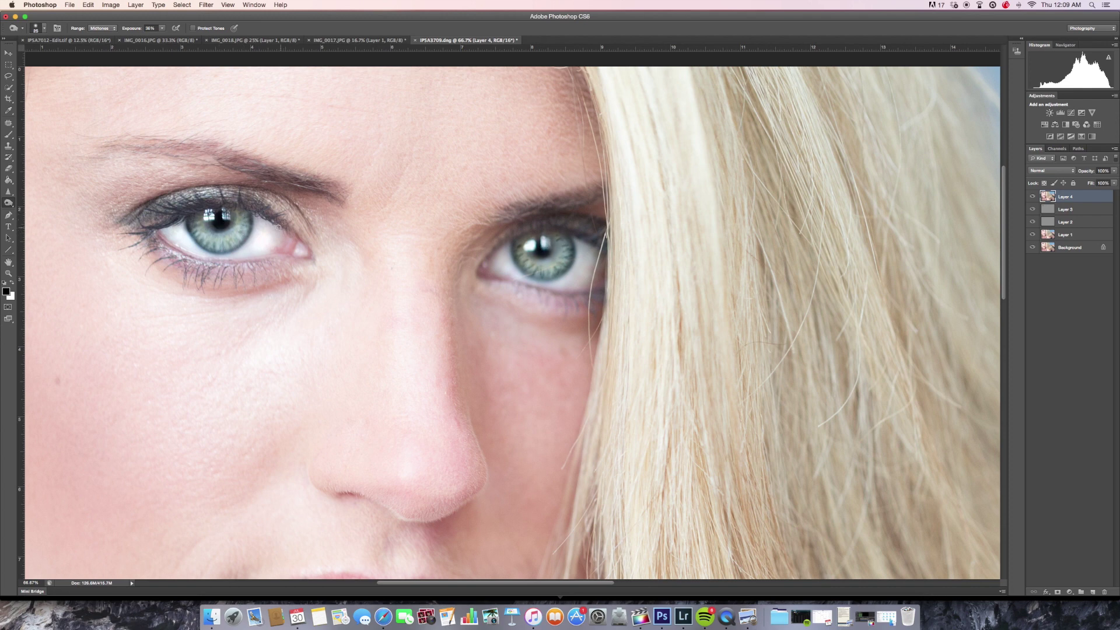
Step: Burn the upper lash line and the eyebrow of the sharply focused eye with a small brush
{"action": "mouse_move", "coordinate": [253, 206]}
{"action": "left_mouse_down"}
{"action": "mouse_move", "coordinate": [268, 218]}
{"action": "mouse_move", "coordinate": [175, 209]}
{"action": "mouse_move", "coordinate": [192, 208]}
{"action": "left_mouse_up"}
{"action": "key", "text": "bracketleft"}
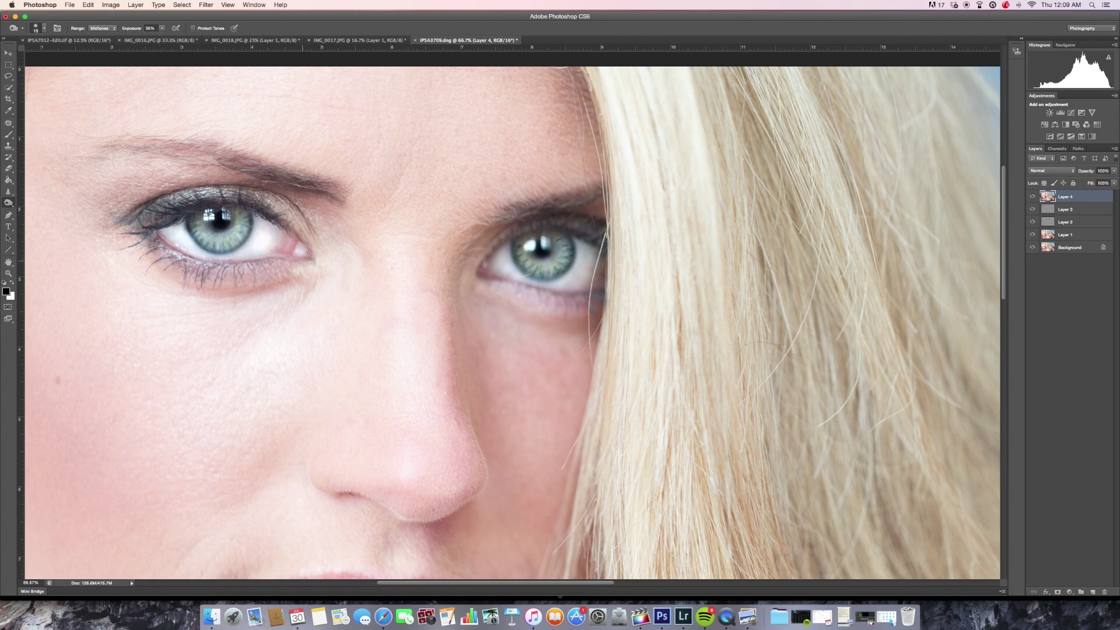
{"action": "left_click_drag", "start_coordinate": [338, 193], "coordinate": [111, 146]}
Step: Burn the upper lid and lower lash line of the softly focused eye, and check the result from farther out
{"action": "key", "text": "bracketright"}
{"action": "key", "text": "bracketright"}
{"action": "key", "text": "bracketright"}
{"action": "key", "text": "bracketright"}
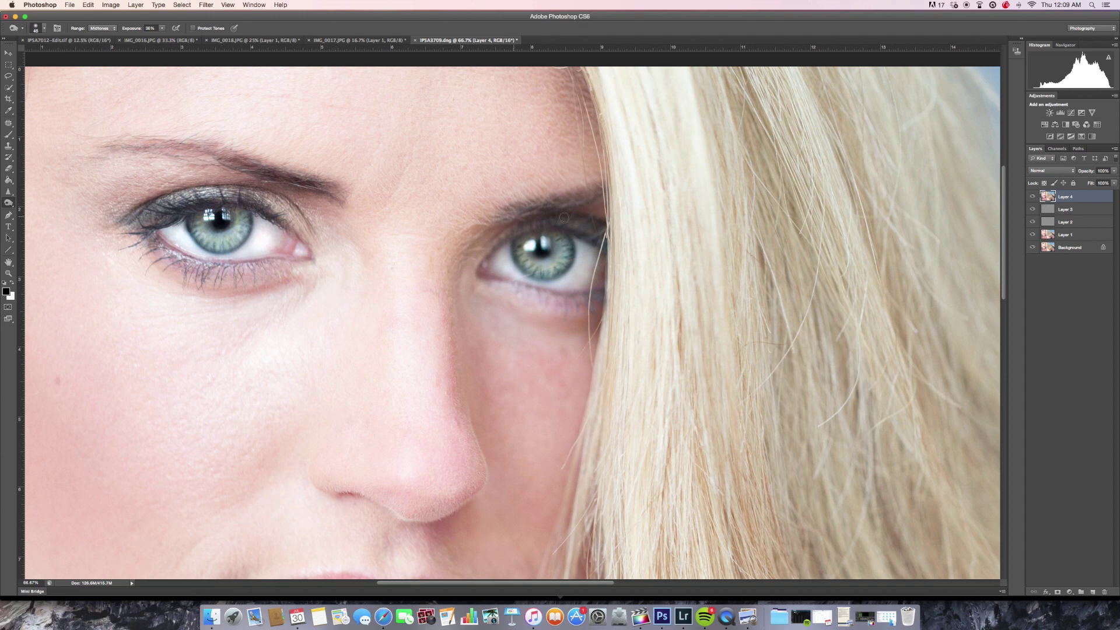
{"action": "mouse_move", "coordinate": [564, 218]}
{"action": "left_mouse_down"}
{"action": "mouse_move", "coordinate": [562, 230]}
{"action": "mouse_move", "coordinate": [592, 227]}
{"action": "left_mouse_up"}
{"action": "key", "text": "bracketright"}
{"action": "key", "text": "bracketleft"}
{"action": "left_click_drag", "start_coordinate": [604, 290], "coordinate": [534, 285]}
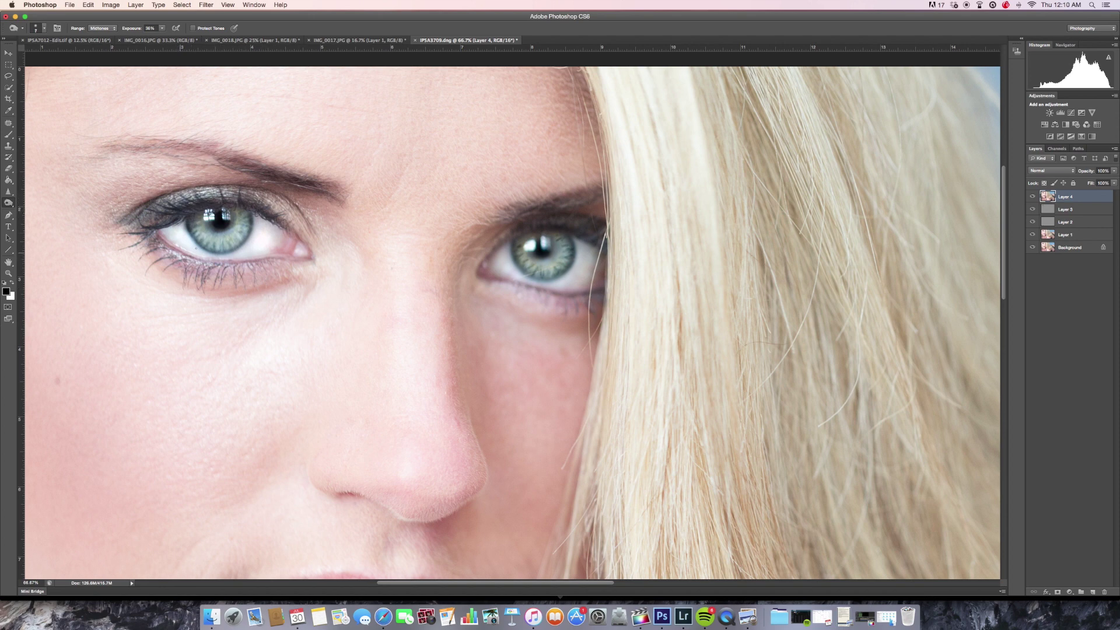
{"action": "key", "text": "z"}
{"action": "left_click", "coordinate": [340, 203], "text": "alt"}
{"action": "left_click", "coordinate": [340, 203], "text": "alt"}
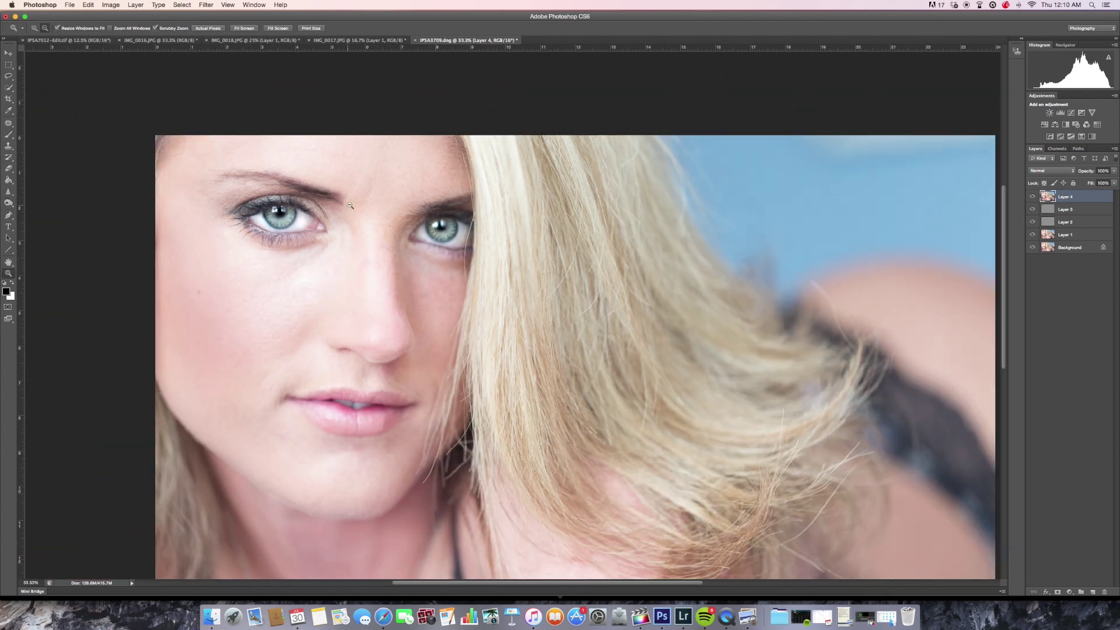
Step: Compare the portrait with and without Layer 4 from farther out
{"action": "left_click", "coordinate": [340, 203], "text": "alt"}
{"action": "left_click", "coordinate": [385, 171], "text": "alt"}
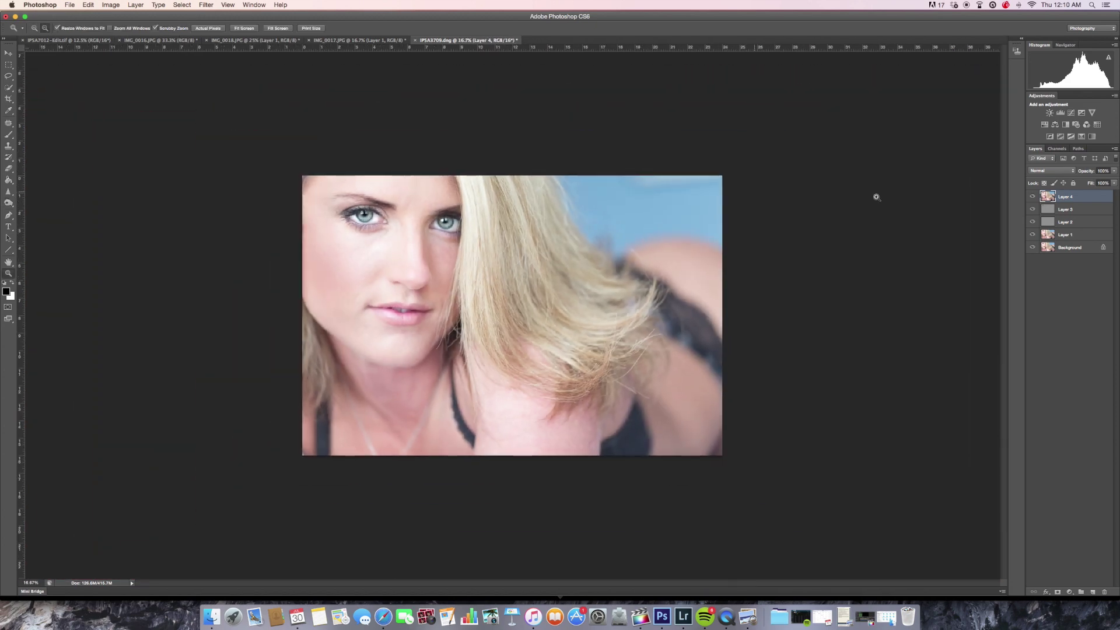
{"action": "left_click", "coordinate": [1032, 198]}
{"action": "left_click", "coordinate": [1032, 199]}
{"action": "left_click", "coordinate": [1031, 198]}
{"action": "left_click", "coordinate": [1032, 199]}
{"action": "left_click", "coordinate": [1032, 199]}
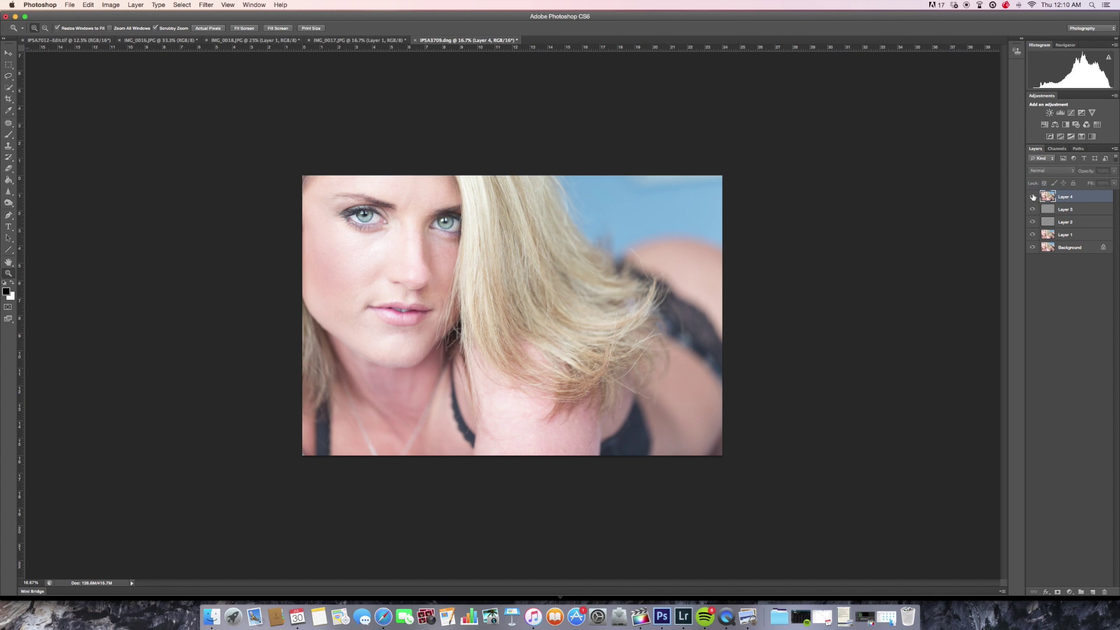
{"action": "left_click", "coordinate": [1033, 199]}
Step: Lower the opacity of Layer 4 to about 60% while viewing both eyes up close
{"action": "left_click", "coordinate": [469, 222]}
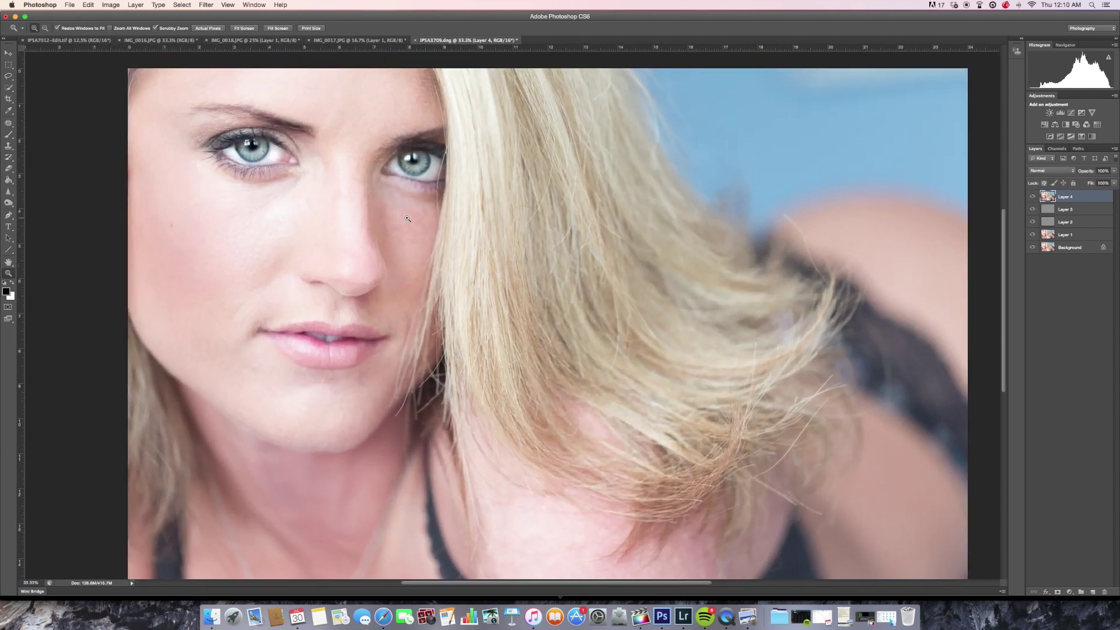
{"action": "scroll", "coordinate": [370, 258], "scroll_direction": "up", "scroll_amount": 5}
{"action": "left_click", "coordinate": [370, 257]}
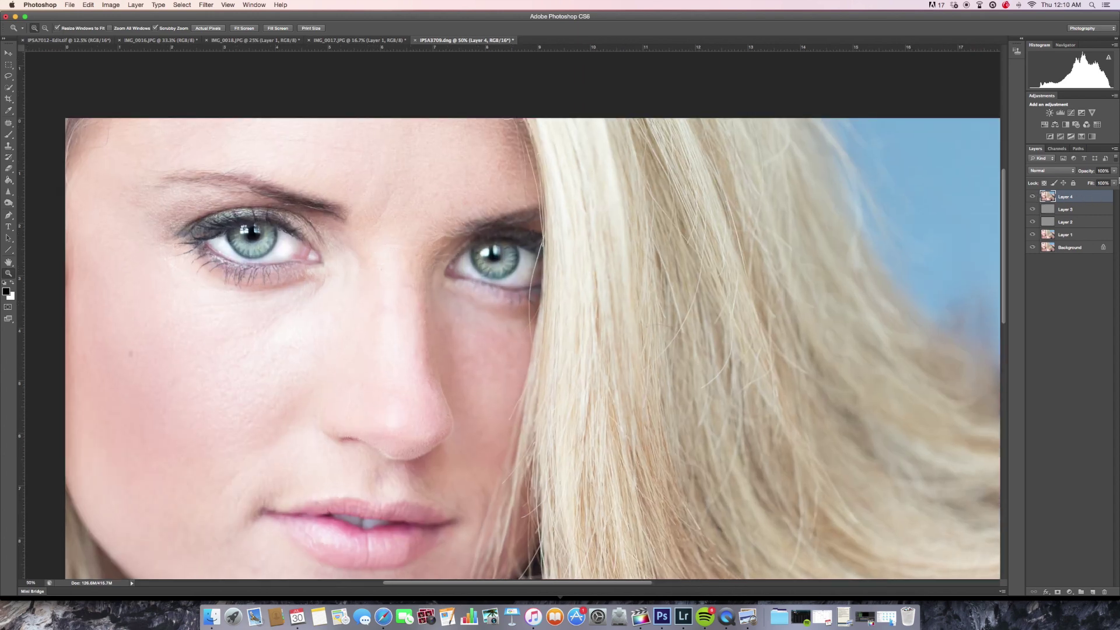
{"action": "left_click", "coordinate": [1116, 182]}
{"action": "mouse_move", "coordinate": [1113, 183]}
{"action": "left_mouse_down"}
{"action": "mouse_move", "coordinate": [1063, 187]}
{"action": "mouse_move", "coordinate": [1089, 183]}
{"action": "left_mouse_up"}
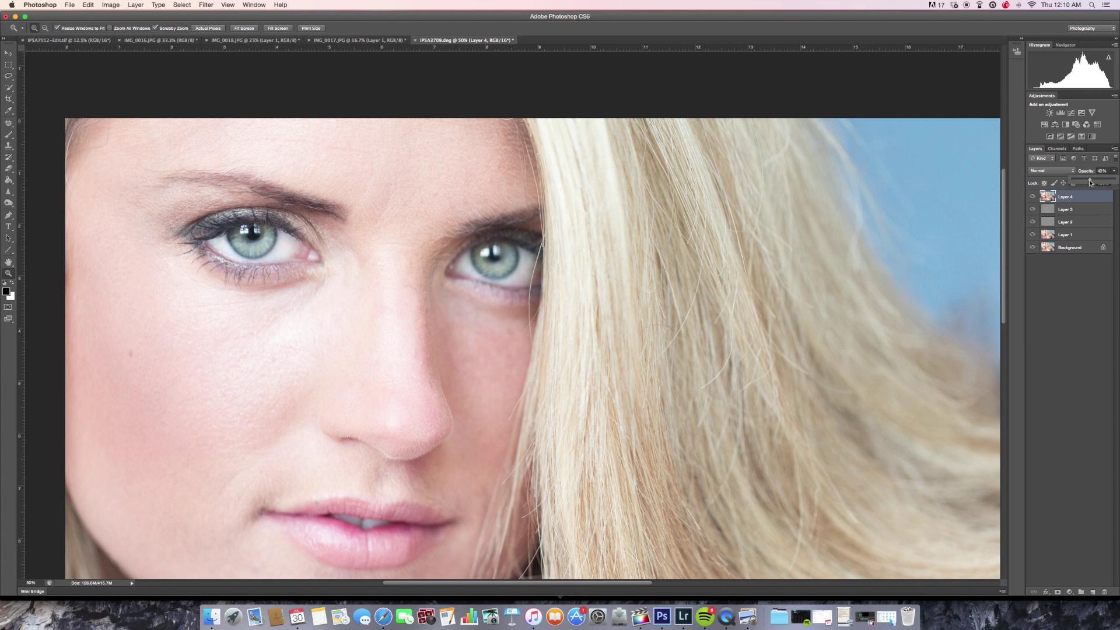
Step: Compare the eyes with and without the reduced-opacity Layer 4, both up close and from farther out
{"action": "left_click", "coordinate": [1034, 197]}
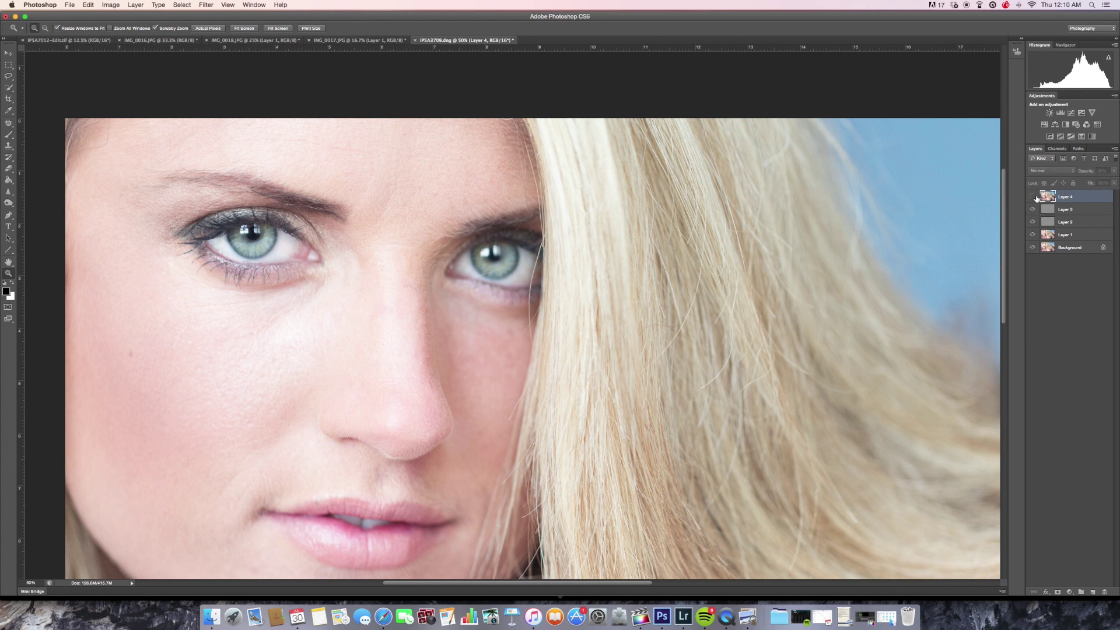
{"action": "left_click", "coordinate": [1034, 197]}
{"action": "left_click", "coordinate": [1034, 197]}
{"action": "left_click", "coordinate": [1034, 197]}
{"action": "left_click", "coordinate": [1034, 196]}
{"action": "left_click", "coordinate": [1034, 197]}
{"action": "left_click", "coordinate": [470, 269], "text": "alt"}
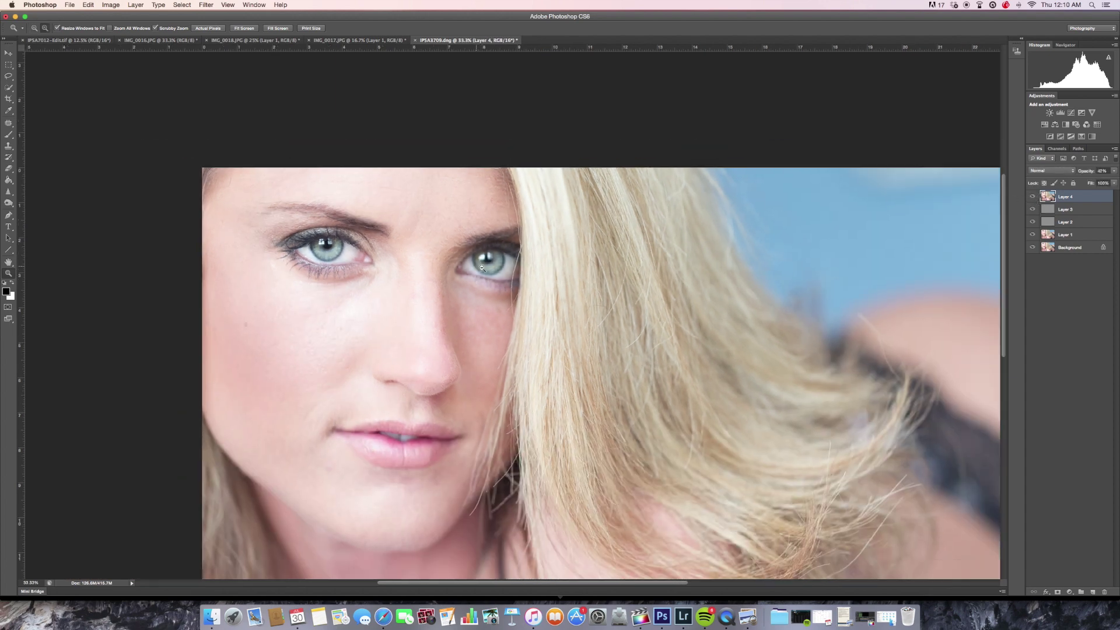
{"action": "left_click", "coordinate": [471, 269], "text": "alt"}
{"action": "left_click", "coordinate": [470, 268], "text": "alt"}
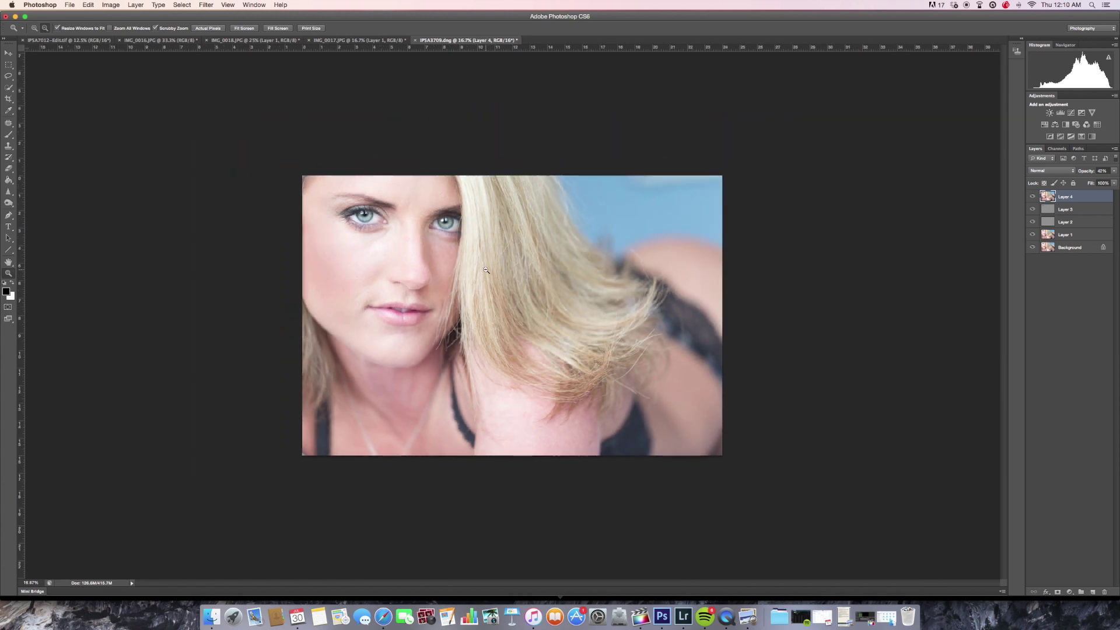
{"action": "left_click", "coordinate": [1034, 197]}
{"action": "left_click", "coordinate": [1033, 196]}
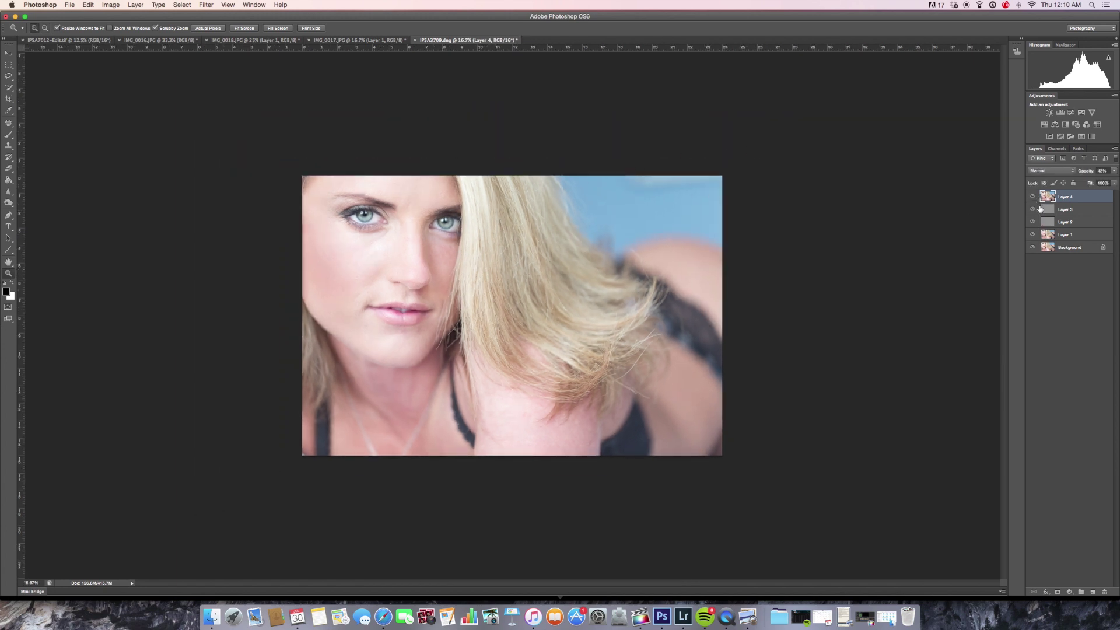
Step: Group Layer 1 through Layer 4 and compare the whole portrait with and without the group
{"action": "left_click", "coordinate": [1080, 235], "text": "shift"}
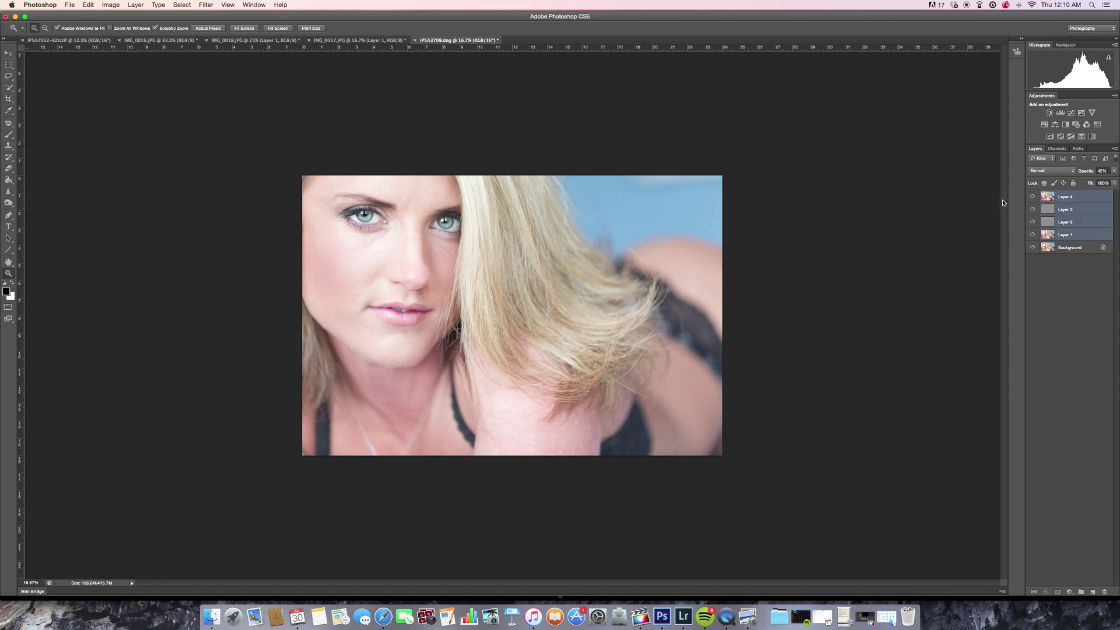
{"action": "key", "text": "super+g"}
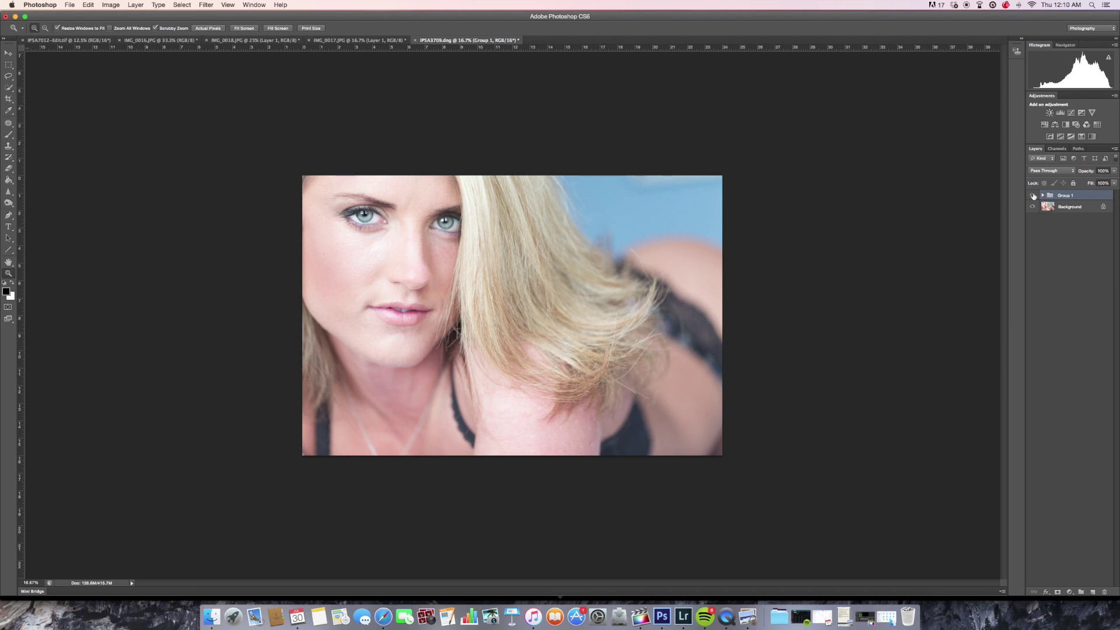
{"action": "left_click", "coordinate": [1032, 196]}
{"action": "left_click", "coordinate": [1032, 196]}
Step: Examine both eyes up close with and without the grouped retouching layers
{"action": "left_click", "coordinate": [418, 213]}
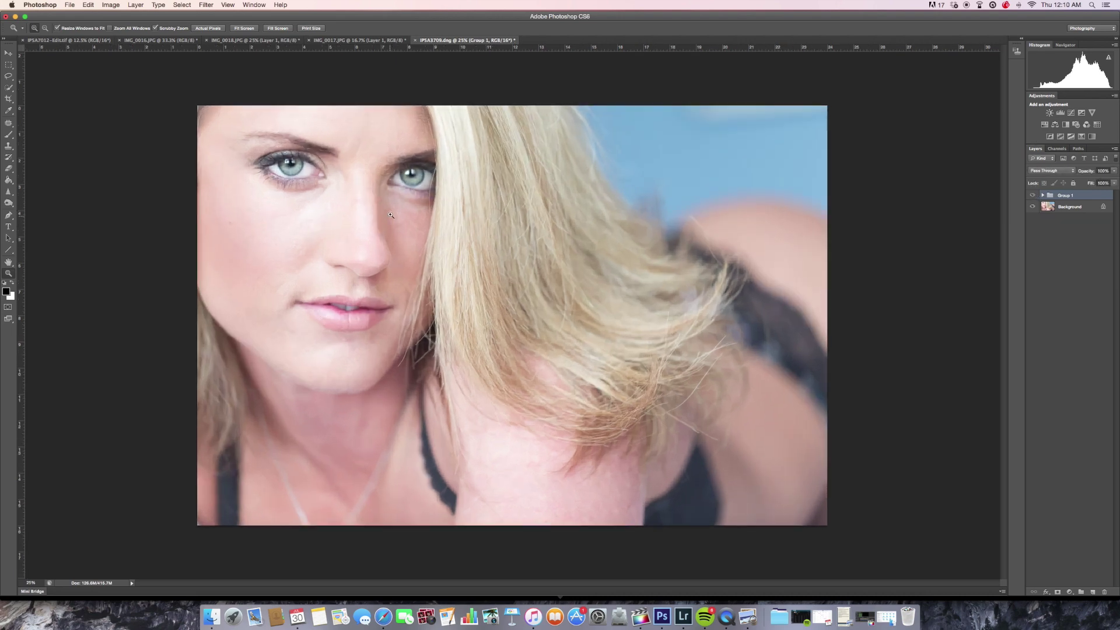
{"action": "left_click", "coordinate": [416, 224]}
{"action": "left_click", "coordinate": [412, 233]}
{"action": "left_click_drag", "start_coordinate": [411, 238], "coordinate": [416, 267]}
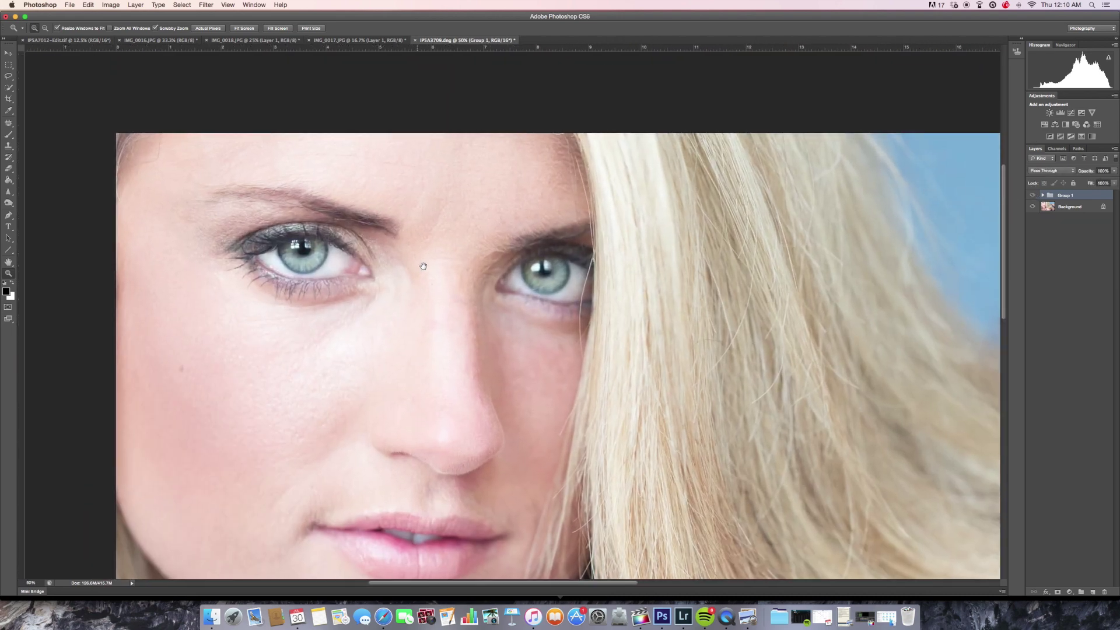
{"action": "left_click", "coordinate": [1033, 196]}
{"action": "left_click", "coordinate": [1033, 195]}
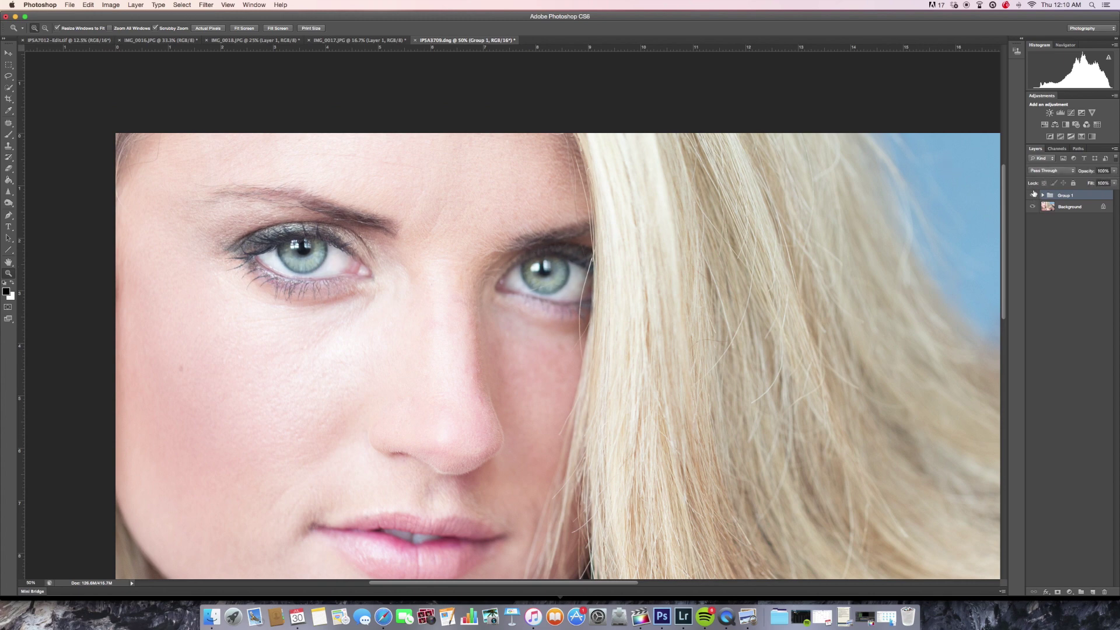
{"action": "left_click", "coordinate": [1033, 196]}
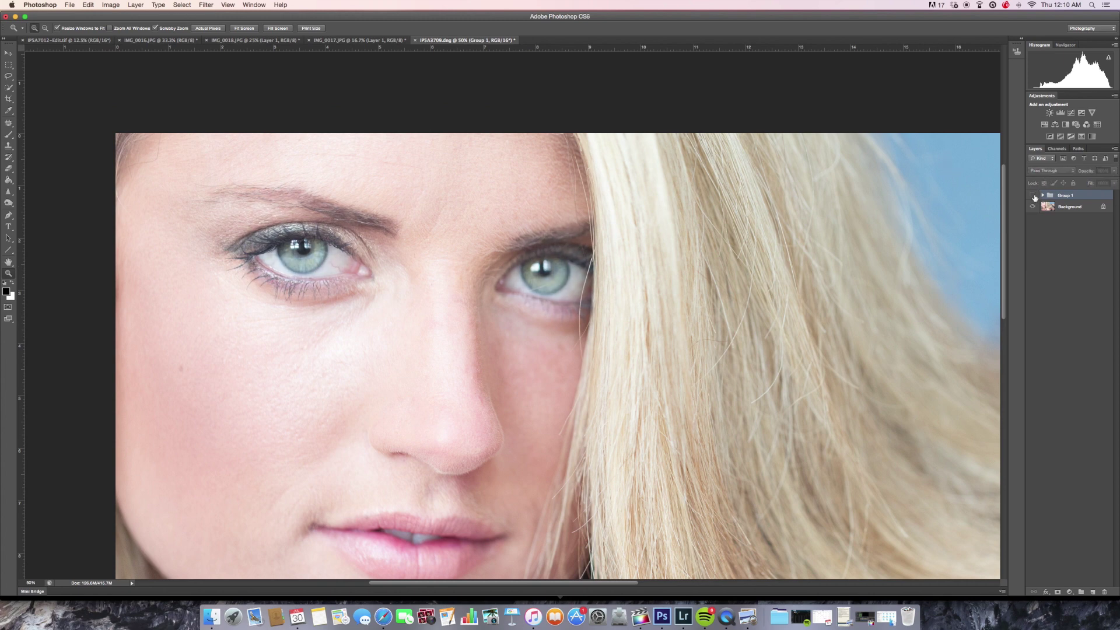
{"action": "left_click", "coordinate": [1033, 196]}
Step: Stamp the visible layers onto a new layer above Group 1 and choose the Patch tool for the softly focused eye
{"action": "left_click", "coordinate": [542, 294]}
{"action": "left_click", "coordinate": [542, 295]}
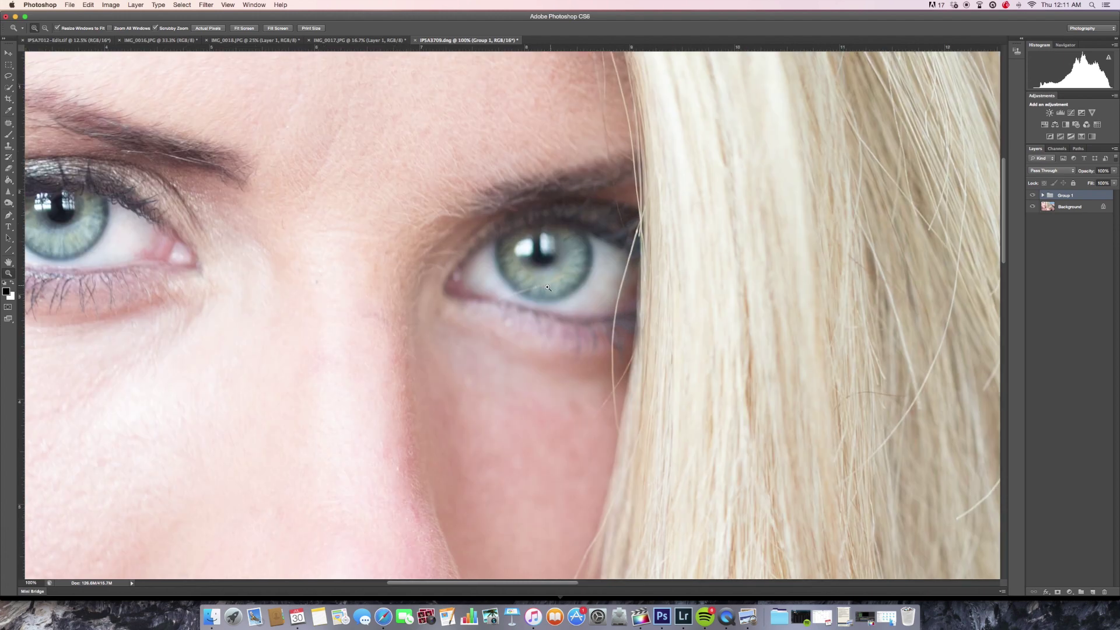
{"action": "left_click", "coordinate": [506, 285]}
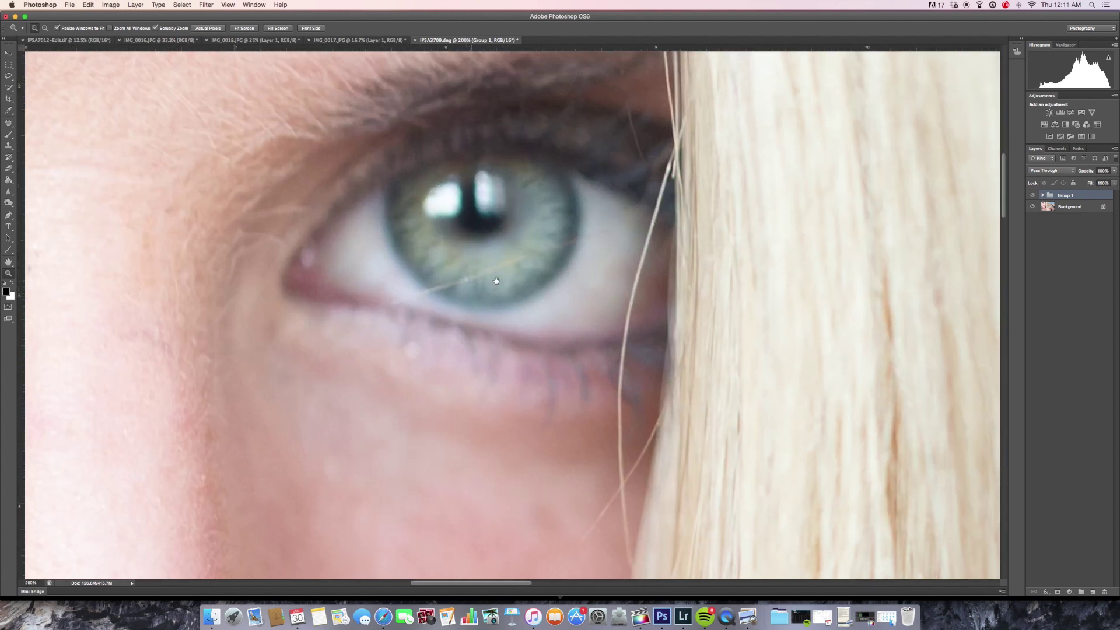
{"action": "left_click", "coordinate": [720, 168], "text": "alt"}
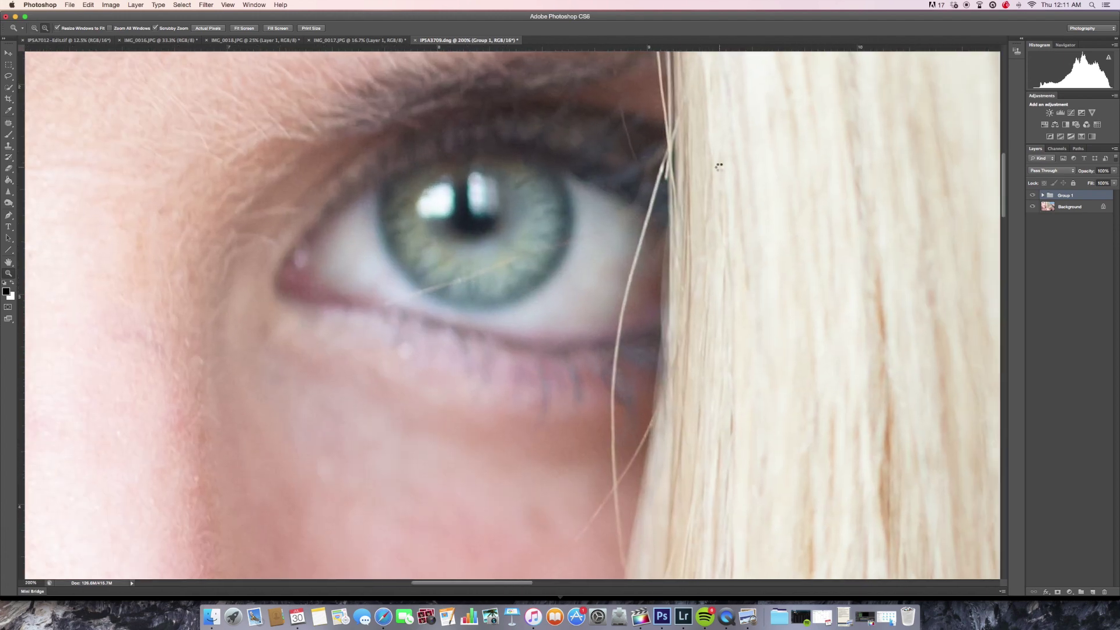
{"action": "left_click", "coordinate": [439, 293]}
{"action": "key", "text": "s"}
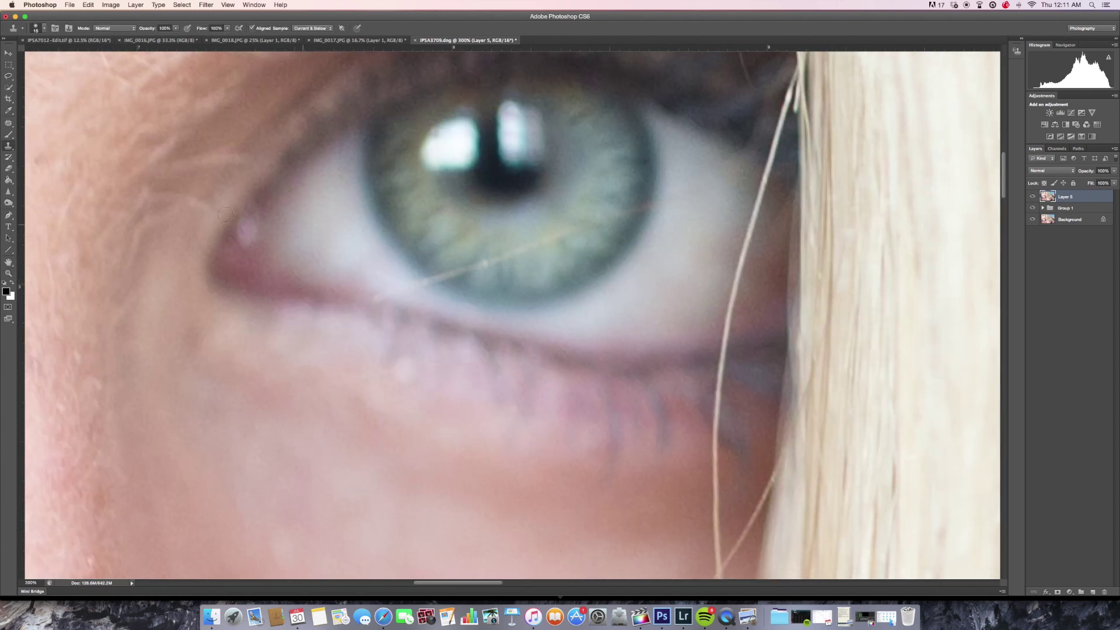
{"action": "key", "text": "j"}
{"action": "left_click", "coordinate": [7, 124]}
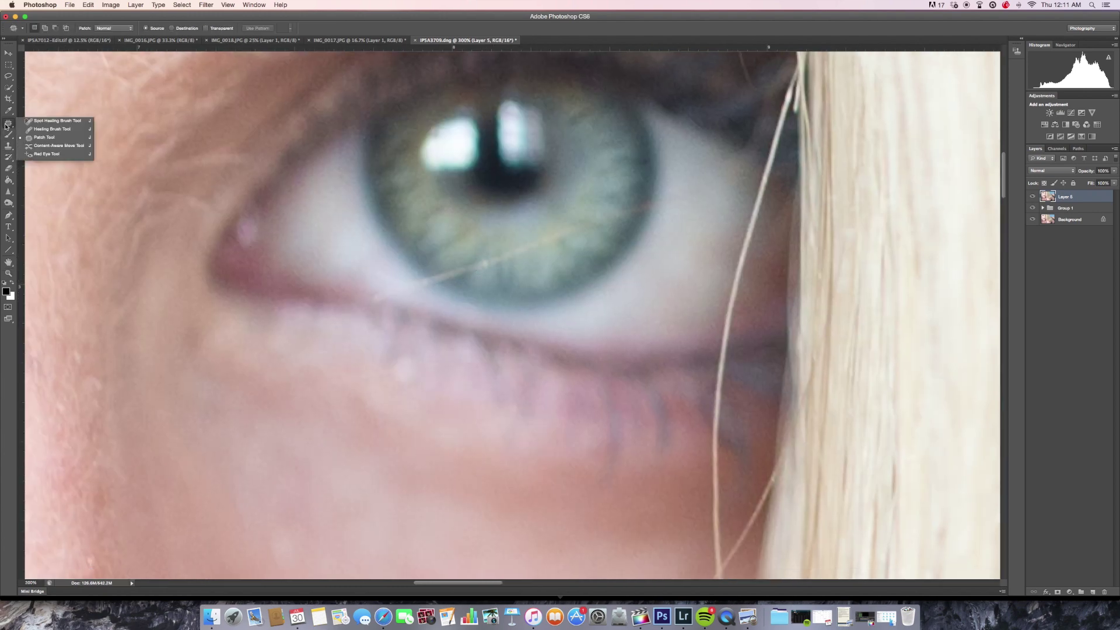
{"action": "left_click", "coordinate": [45, 138]}
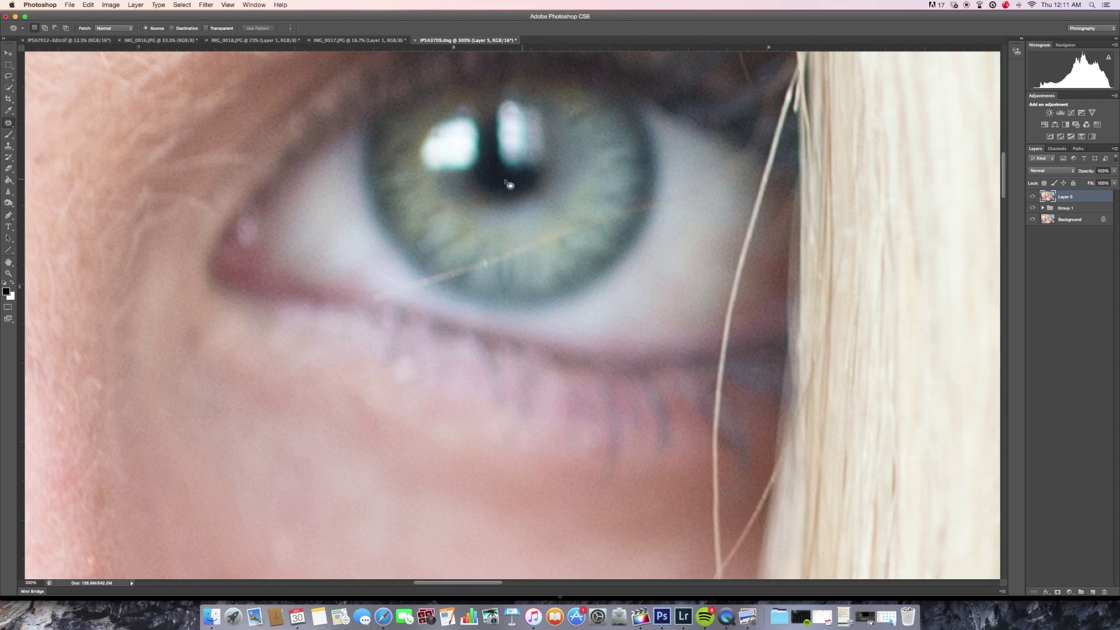
Step: Patch away the stray hair crossing the lower iris and the inner white of the softly focused eye
{"action": "mouse_move", "coordinate": [503, 247]}
{"action": "left_mouse_down"}
{"action": "mouse_move", "coordinate": [497, 268]}
{"action": "mouse_move", "coordinate": [585, 224]}
{"action": "mouse_move", "coordinate": [512, 240]}
{"action": "mouse_move", "coordinate": [531, 221]}
{"action": "left_mouse_up"}
{"action": "key", "text": "super+d"}
{"action": "mouse_move", "coordinate": [488, 255]}
{"action": "left_mouse_down"}
{"action": "mouse_move", "coordinate": [476, 268]}
{"action": "mouse_move", "coordinate": [494, 248]}
{"action": "mouse_move", "coordinate": [483, 275]}
{"action": "mouse_move", "coordinate": [492, 257]}
{"action": "mouse_move", "coordinate": [497, 285]}
{"action": "mouse_move", "coordinate": [458, 270]}
{"action": "mouse_move", "coordinate": [466, 278]}
{"action": "mouse_move", "coordinate": [481, 252]}
{"action": "mouse_move", "coordinate": [449, 271]}
{"action": "mouse_move", "coordinate": [435, 263]}
{"action": "mouse_move", "coordinate": [445, 273]}
{"action": "mouse_move", "coordinate": [449, 259]}
{"action": "mouse_move", "coordinate": [439, 276]}
{"action": "mouse_move", "coordinate": [457, 281]}
{"action": "mouse_move", "coordinate": [439, 274]}
{"action": "left_mouse_up"}
{"action": "key", "text": "super+d"}
{"action": "key", "text": "super+d"}
{"action": "key", "text": "super+d"}
{"action": "key", "text": "super+d"}
{"action": "key", "text": "super+d"}
{"action": "key", "text": "super+d"}
{"action": "mouse_move", "coordinate": [438, 277]}
{"action": "left_mouse_down"}
{"action": "mouse_move", "coordinate": [436, 264]}
{"action": "mouse_move", "coordinate": [421, 290]}
{"action": "mouse_move", "coordinate": [428, 279]}
{"action": "mouse_move", "coordinate": [415, 267]}
{"action": "mouse_move", "coordinate": [402, 285]}
{"action": "mouse_move", "coordinate": [417, 282]}
{"action": "mouse_move", "coordinate": [398, 267]}
{"action": "mouse_move", "coordinate": [367, 303]}
{"action": "mouse_move", "coordinate": [386, 305]}
{"action": "mouse_move", "coordinate": [358, 293]}
{"action": "left_mouse_up"}
{"action": "key", "text": "super+d"}
{"action": "key", "text": "super+d"}
{"action": "key", "text": "super+d"}
{"action": "key", "text": "super+d"}
Step: Patch the rest of the stray hair at the outer iris rim of the softly focused eye with nearby texture
{"action": "mouse_move", "coordinate": [645, 200]}
{"action": "left_mouse_down"}
{"action": "mouse_move", "coordinate": [637, 216]}
{"action": "mouse_move", "coordinate": [656, 193]}
{"action": "mouse_move", "coordinate": [643, 175]}
{"action": "mouse_move", "coordinate": [630, 216]}
{"action": "mouse_move", "coordinate": [640, 189]}
{"action": "mouse_move", "coordinate": [651, 213]}
{"action": "mouse_move", "coordinate": [655, 185]}
{"action": "left_mouse_up"}
{"action": "left_click", "coordinate": [635, 227]}
{"action": "left_click", "coordinate": [649, 199]}
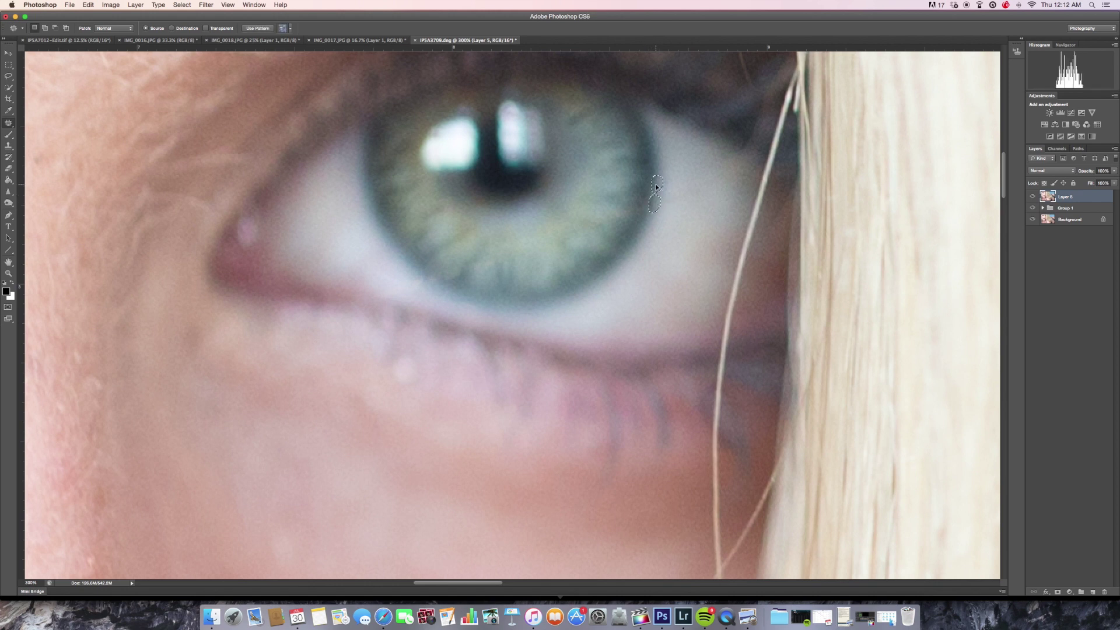
{"action": "left_click", "coordinate": [633, 222]}
{"action": "mouse_move", "coordinate": [634, 222]}
{"action": "left_mouse_down"}
{"action": "mouse_move", "coordinate": [623, 205]}
{"action": "mouse_move", "coordinate": [613, 216]}
{"action": "mouse_move", "coordinate": [632, 218]}
{"action": "mouse_move", "coordinate": [598, 225]}
{"action": "left_mouse_up"}
{"action": "left_click", "coordinate": [630, 222]}
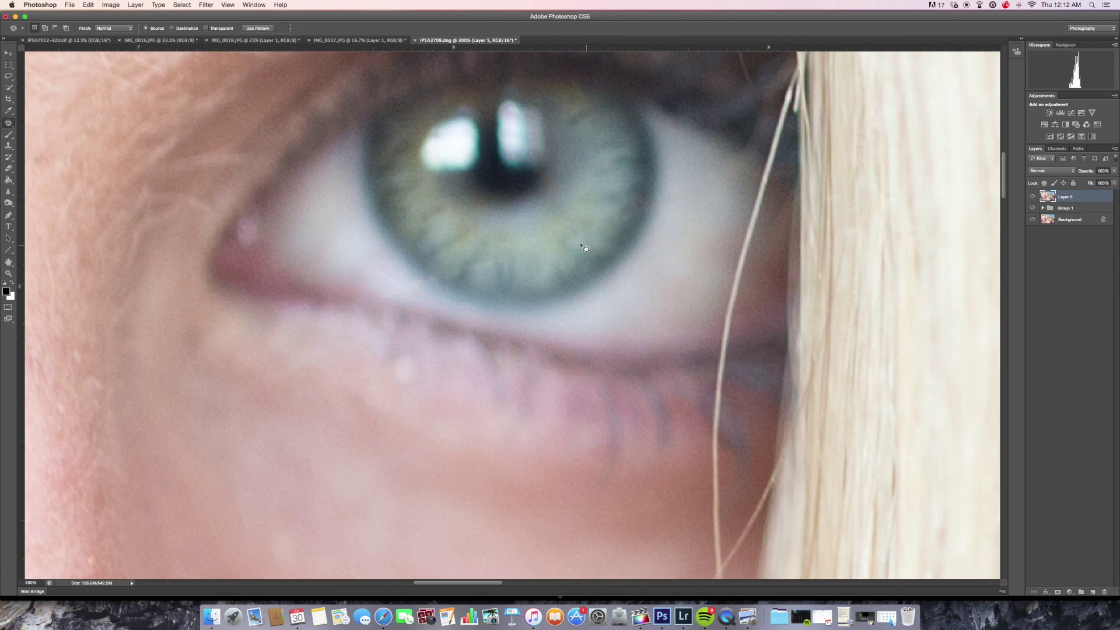
{"action": "left_click", "coordinate": [581, 250]}
Step: Compare the softly focused eye with and without Layer 5 from farther out
{"action": "key", "text": "z"}
{"action": "left_click", "coordinate": [595, 295], "text": "alt"}
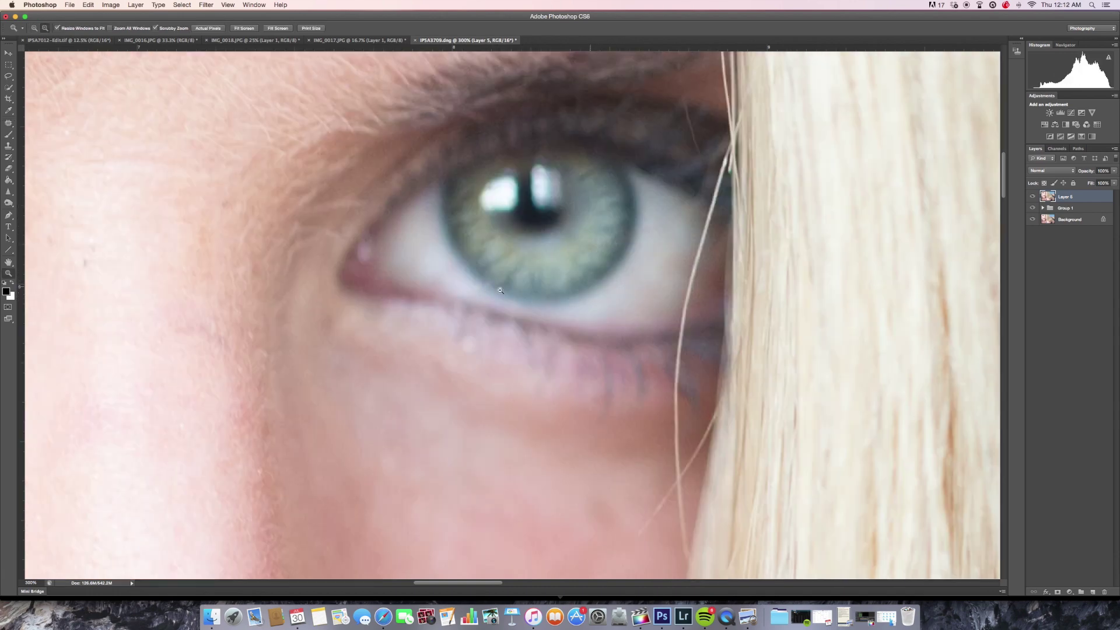
{"action": "left_click", "coordinate": [541, 296], "text": "alt"}
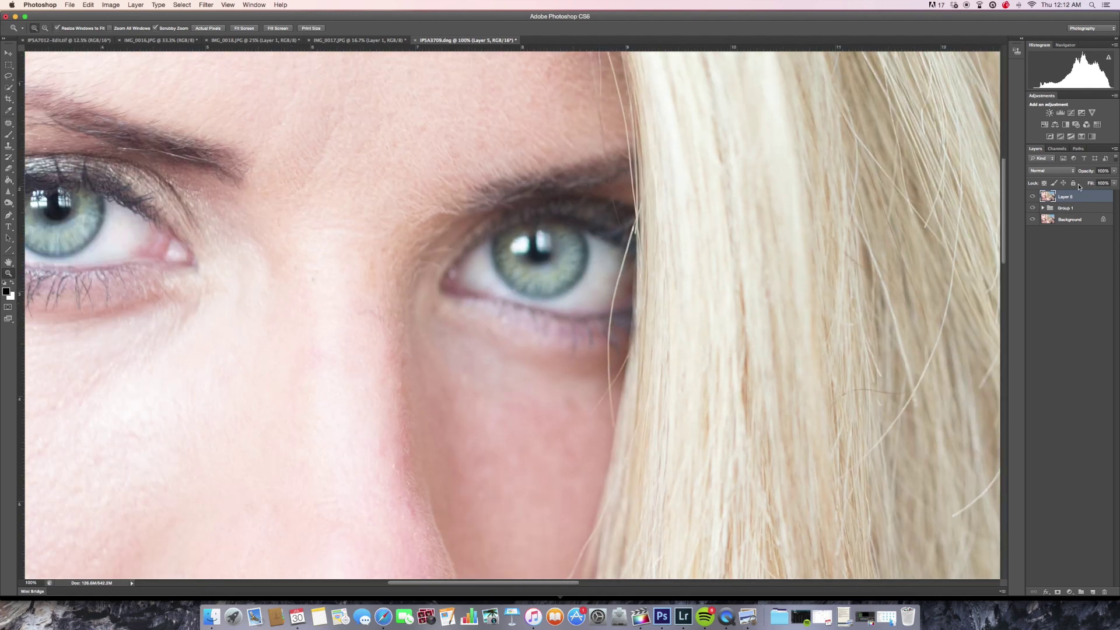
{"action": "left_click", "coordinate": [1032, 197]}
{"action": "left_click", "coordinate": [1033, 197]}
Step: Examine the patched iris at high magnification with and without Layer 5 for leftover hair traces
{"action": "left_click", "coordinate": [553, 288]}
{"action": "left_click", "coordinate": [505, 286]}
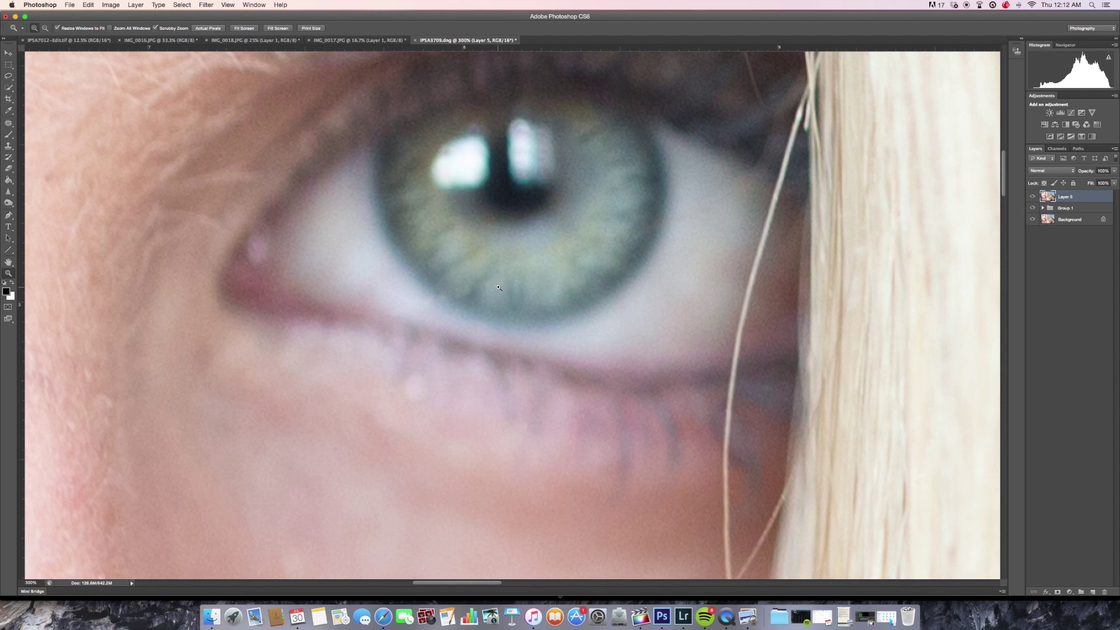
{"action": "left_click", "coordinate": [499, 288]}
{"action": "key", "text": "j"}
{"action": "left_click", "coordinate": [1033, 198]}
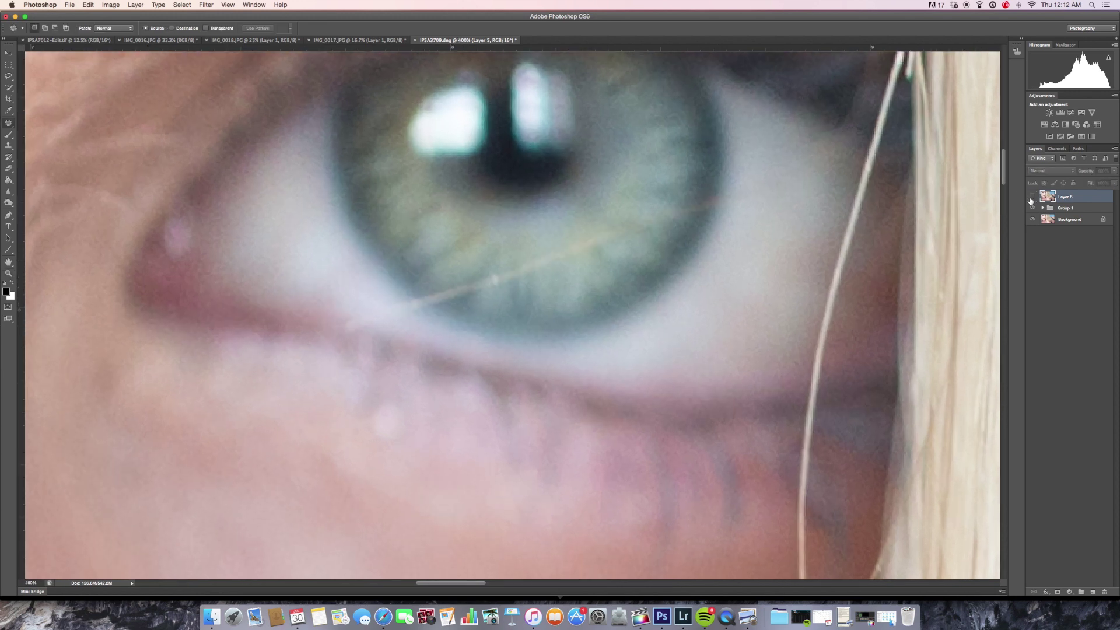
{"action": "left_click", "coordinate": [1033, 198]}
{"action": "left_click", "coordinate": [1032, 198]}
{"action": "left_click", "coordinate": [1032, 198]}
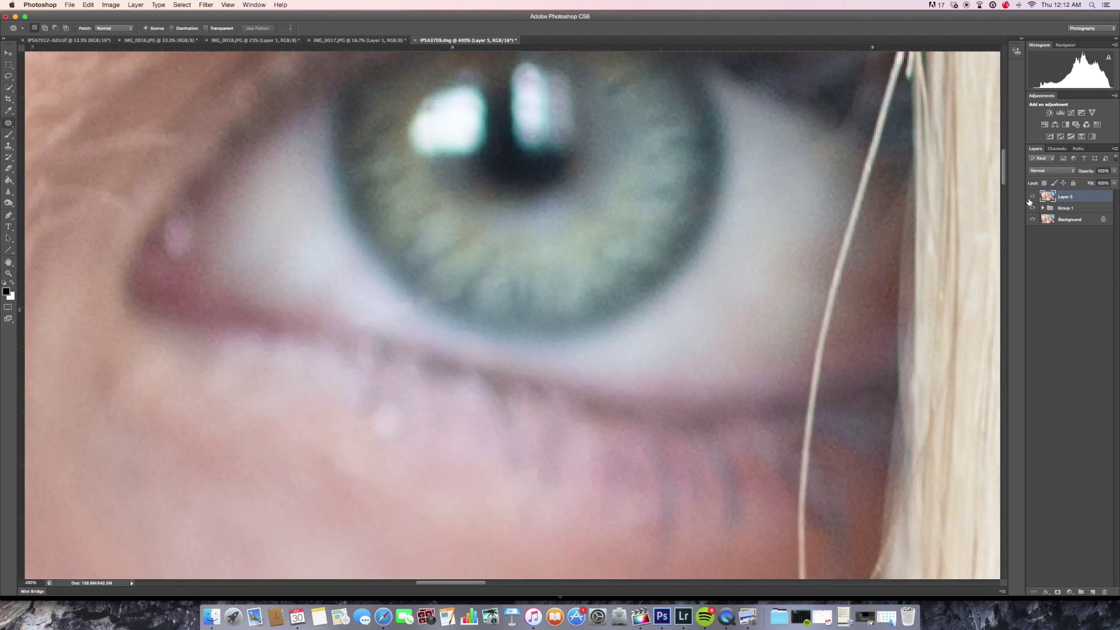
{"action": "left_click", "coordinate": [1032, 198]}
{"action": "left_click", "coordinate": [1032, 198]}
Step: Patch the leftover hair traces in the lower iris and along its lower inner rim
{"action": "mouse_move", "coordinate": [490, 273]}
{"action": "left_mouse_down"}
{"action": "mouse_move", "coordinate": [495, 292]}
{"action": "mouse_move", "coordinate": [509, 274]}
{"action": "mouse_move", "coordinate": [501, 257]}
{"action": "left_mouse_up"}
{"action": "left_click", "coordinate": [505, 302]}
{"action": "mouse_move", "coordinate": [430, 313]}
{"action": "left_mouse_down"}
{"action": "mouse_move", "coordinate": [410, 283]}
{"action": "mouse_move", "coordinate": [397, 298]}
{"action": "left_mouse_up"}
{"action": "left_click_drag", "start_coordinate": [403, 304], "coordinate": [389, 284]}
{"action": "left_click", "coordinate": [433, 305]}
Step: Patch the small remaining flaw at the outer iris rim of the softly focused eye
{"action": "key", "text": "z"}
{"action": "left_click", "coordinate": [437, 305], "text": "alt"}
{"action": "left_click", "coordinate": [405, 321], "text": "alt"}
{"action": "left_click", "coordinate": [421, 333], "text": "alt"}
{"action": "left_click", "coordinate": [501, 301]}
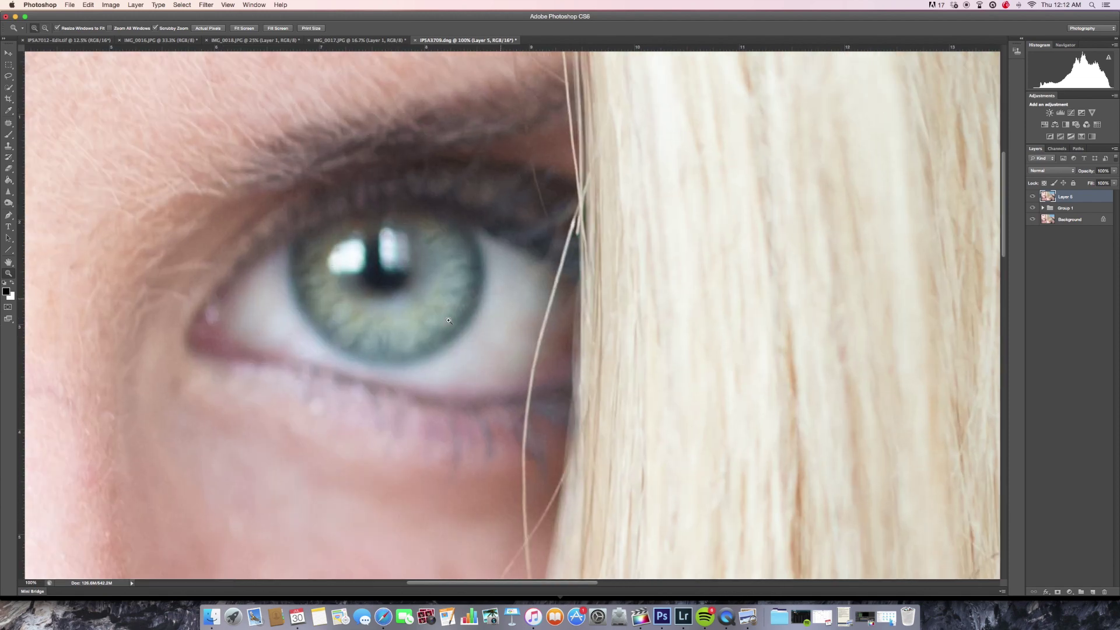
{"action": "left_click", "coordinate": [461, 317]}
{"action": "left_click", "coordinate": [464, 313]}
{"action": "left_click", "coordinate": [475, 303]}
{"action": "key", "text": "j"}
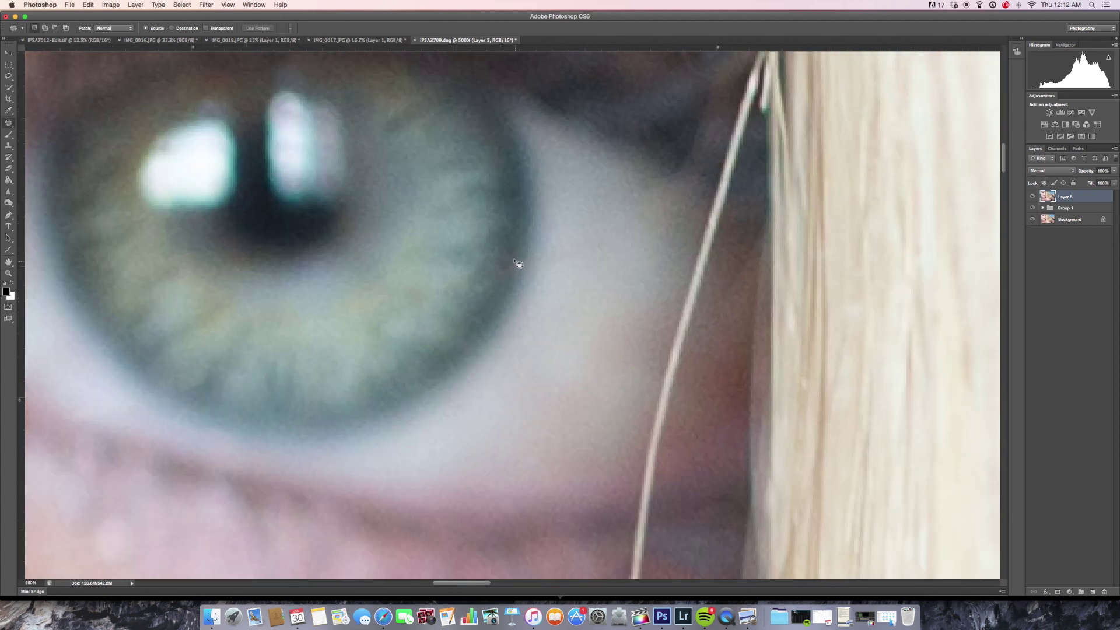
{"action": "mouse_move", "coordinate": [518, 264]}
{"action": "left_mouse_down"}
{"action": "mouse_move", "coordinate": [500, 268]}
{"action": "mouse_move", "coordinate": [509, 250]}
{"action": "left_mouse_up"}
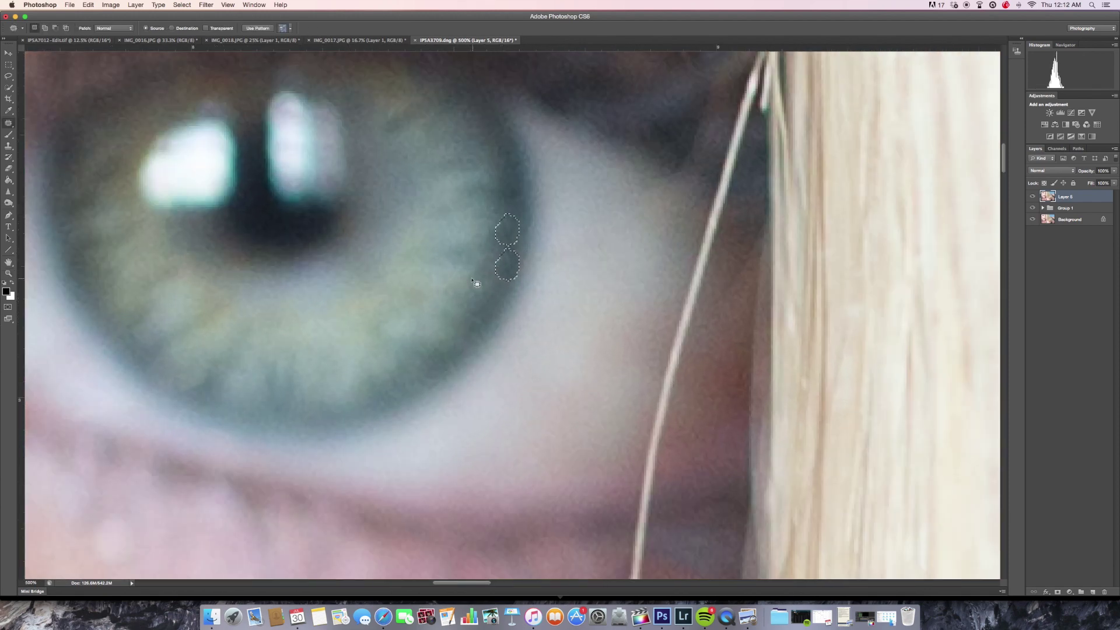
{"action": "key", "text": "ctrl+d"}
Step: Patch the small dark spot on the bridge of the nose between the eyes with clean skin nearby
{"action": "key", "text": "z"}
{"action": "left_click", "coordinate": [431, 303], "text": "alt"}
{"action": "left_click", "coordinate": [430, 303], "text": "alt"}
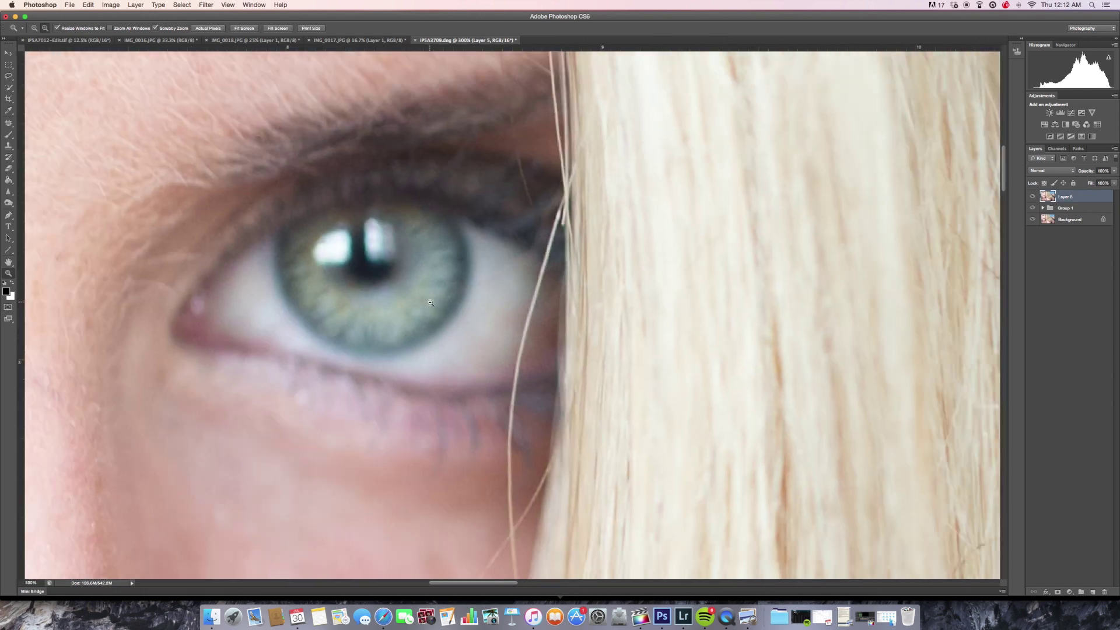
{"action": "left_click", "coordinate": [430, 303], "text": "alt"}
{"action": "left_click", "coordinate": [426, 305], "text": "alt"}
{"action": "left_click", "coordinate": [415, 308], "text": "alt"}
{"action": "left_click", "coordinate": [408, 309], "text": "alt"}
{"action": "left_click", "coordinate": [393, 313]}
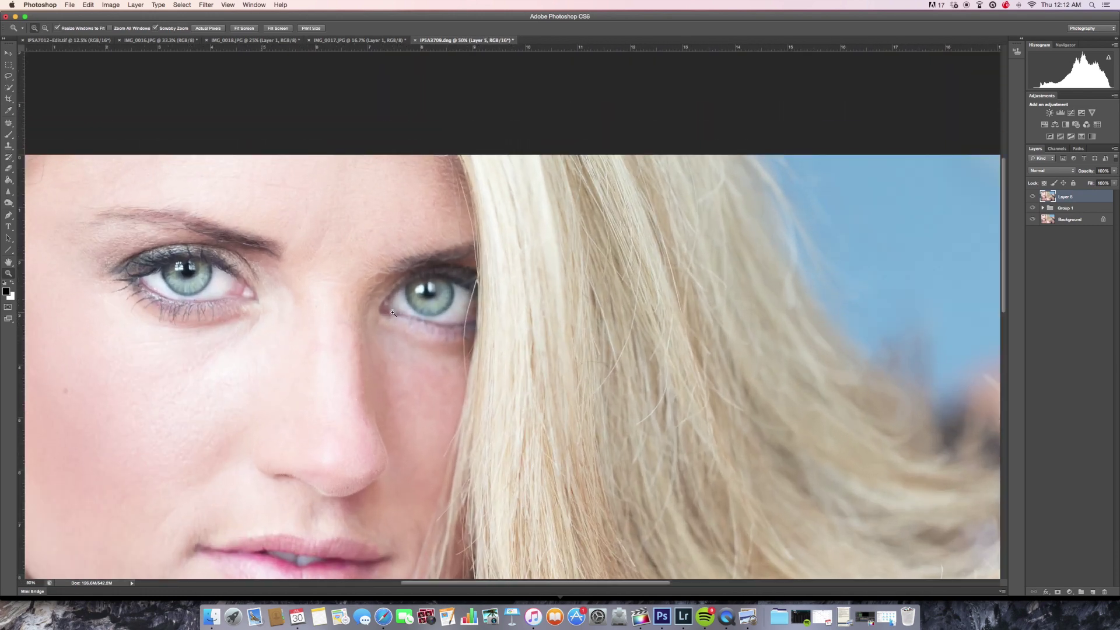
{"action": "left_click", "coordinate": [390, 322]}
{"action": "left_click", "coordinate": [290, 315]}
{"action": "left_click", "coordinate": [290, 315]}
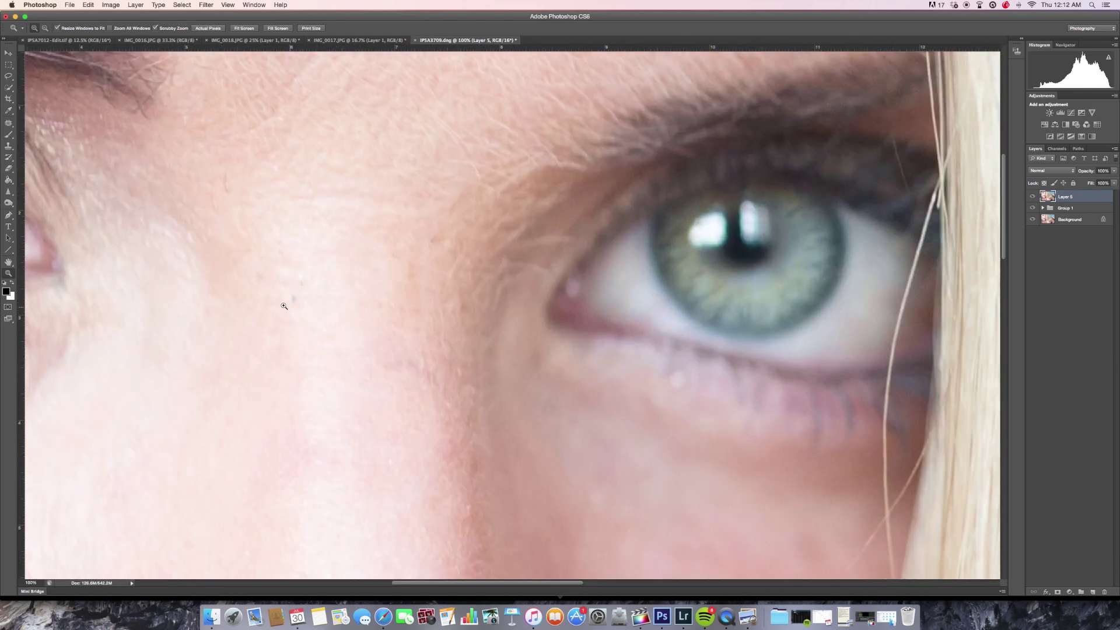
{"action": "key", "text": "j"}
{"action": "left_click_drag", "start_coordinate": [300, 289], "coordinate": [313, 229]}
{"action": "key", "text": "ctrl+d"}
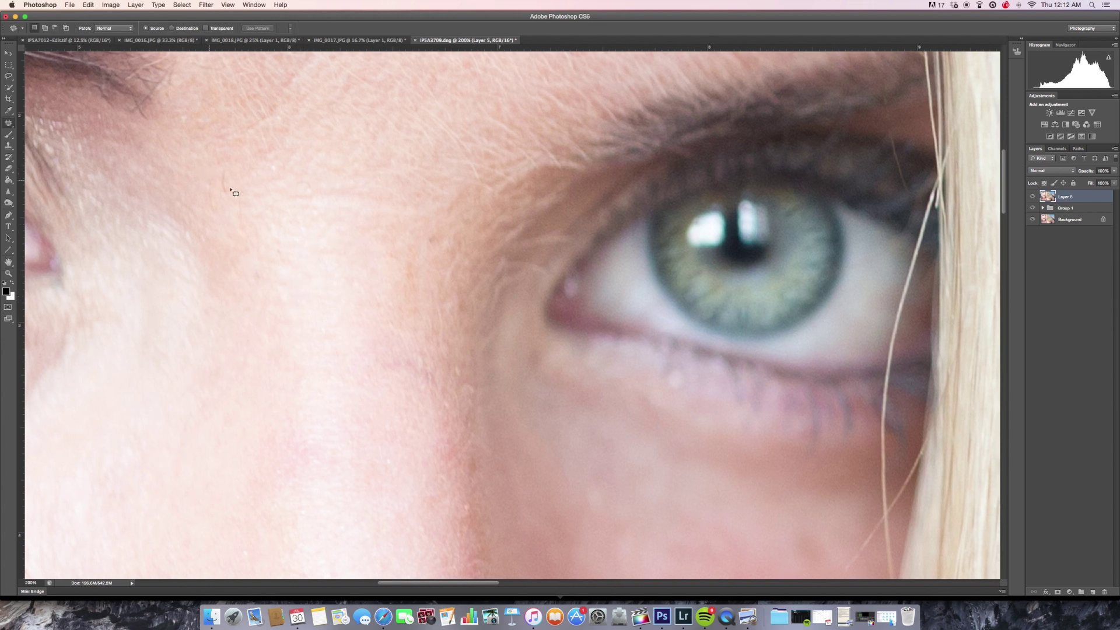
Step: Examine the outer corner of the softly focused eye at high magnification where loose hairs cross it
{"action": "key", "text": "z"}
{"action": "left_click", "coordinate": [363, 252], "text": "alt"}
{"action": "left_click", "coordinate": [363, 253], "text": "alt"}
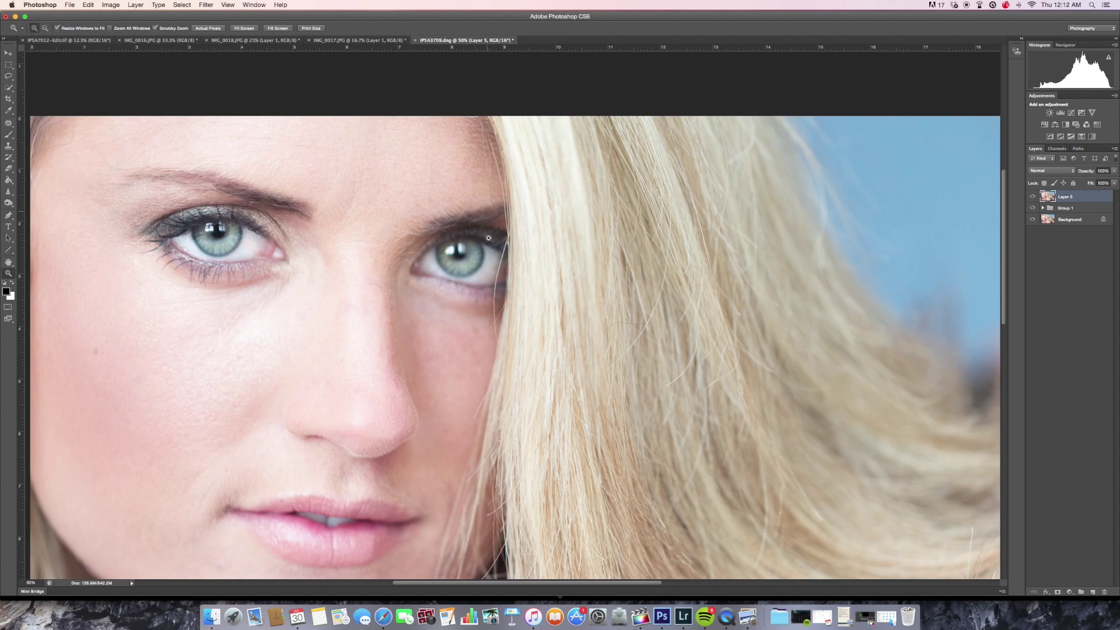
{"action": "left_click", "coordinate": [248, 263], "text": "alt"}
{"action": "left_click", "coordinate": [398, 286]}
{"action": "left_click", "coordinate": [421, 258]}
{"action": "left_click", "coordinate": [420, 258]}
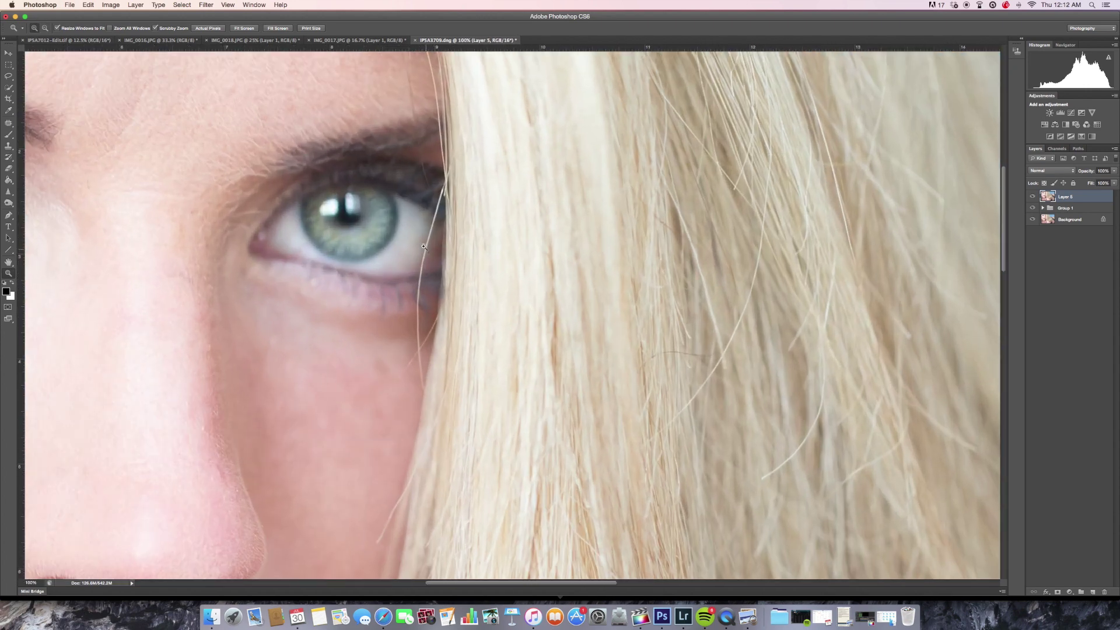
{"action": "left_click_drag", "start_coordinate": [452, 174], "coordinate": [417, 265]}
{"action": "left_click", "coordinate": [417, 266]}
{"action": "left_click", "coordinate": [417, 266]}
{"action": "left_click_drag", "start_coordinate": [391, 320], "coordinate": [405, 290]}
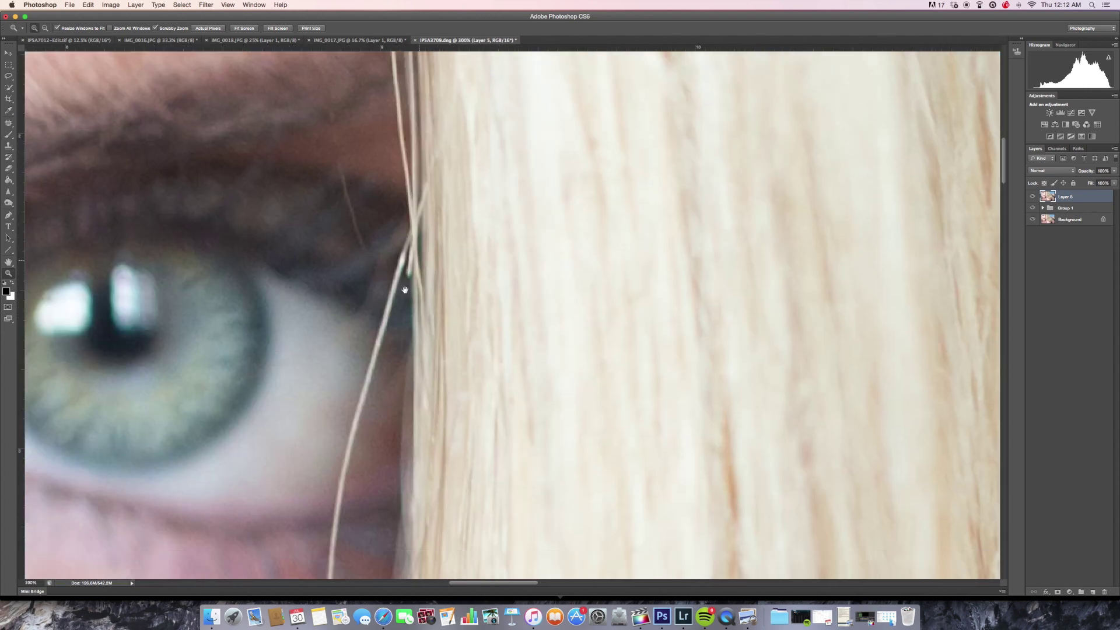
{"action": "left_click", "coordinate": [418, 311], "text": "alt"}
{"action": "left_click", "coordinate": [415, 309]}
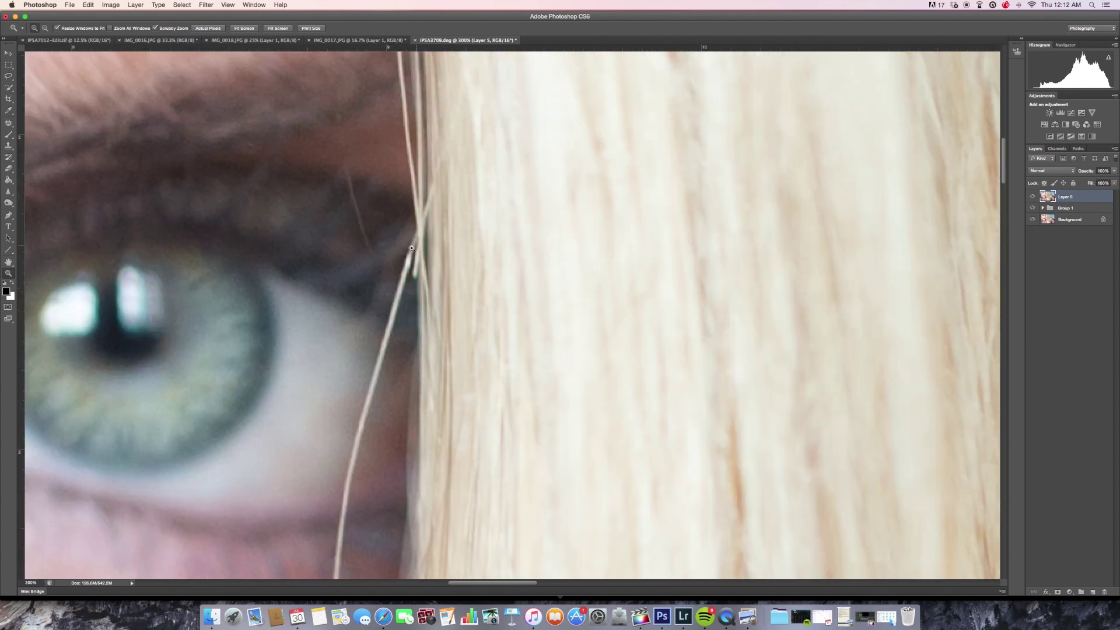
Step: Try to clone clean eyelid texture over the fine hair on the outer upper eyelid
{"action": "key", "text": "s"}
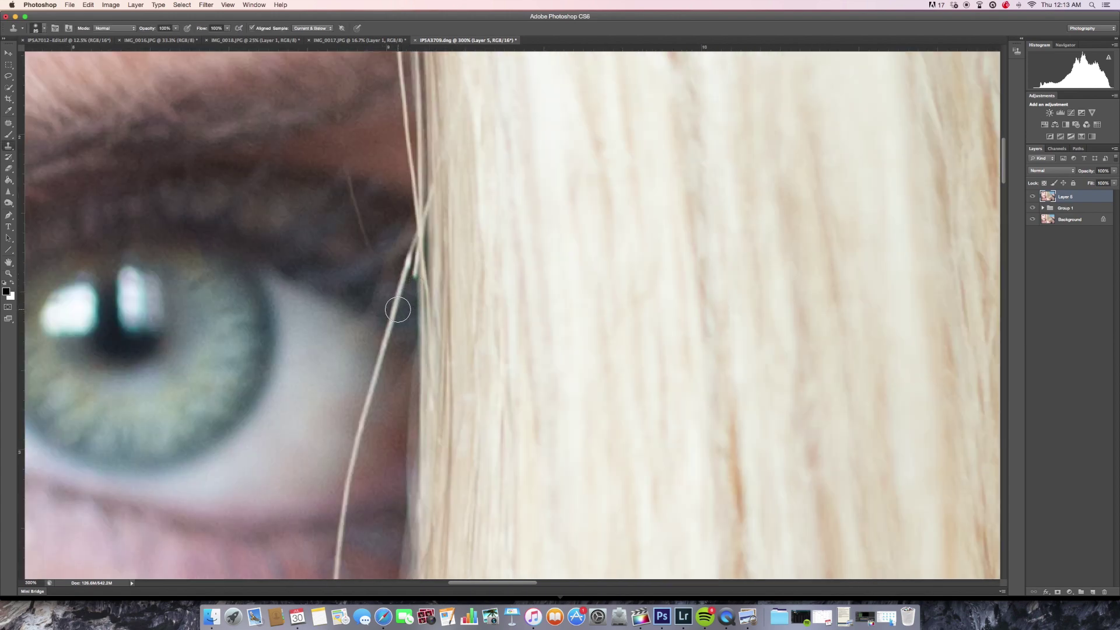
{"action": "left_click", "coordinate": [394, 303], "text": "alt"}
{"action": "left_click", "coordinate": [340, 190], "text": "alt"}
{"action": "left_click", "coordinate": [349, 186]}
{"action": "left_click", "coordinate": [359, 173], "text": "alt"}
{"action": "left_click", "coordinate": [351, 176]}
Step: Compare the cloned eyelid with and without Layer 5, and undo the clone strokes
{"action": "left_click", "coordinate": [1035, 197]}
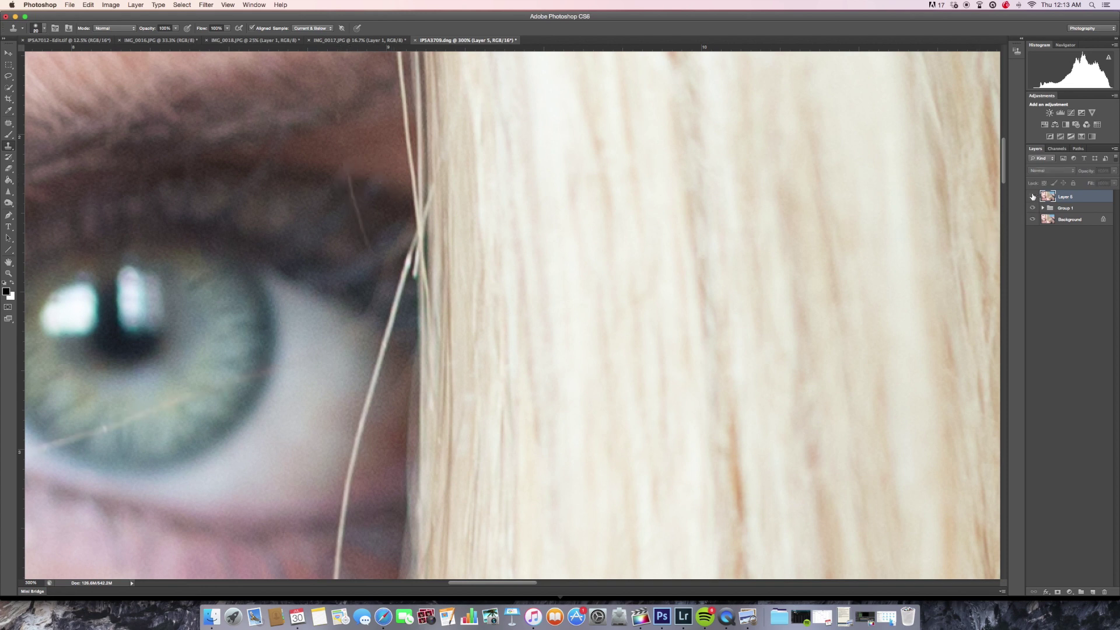
{"action": "left_click", "coordinate": [1032, 197]}
{"action": "left_click", "coordinate": [1032, 196]}
{"action": "left_click", "coordinate": [1028, 197]}
{"action": "left_click", "coordinate": [1027, 198]}
{"action": "left_click", "coordinate": [1025, 199]}
{"action": "key", "text": "super+z"}
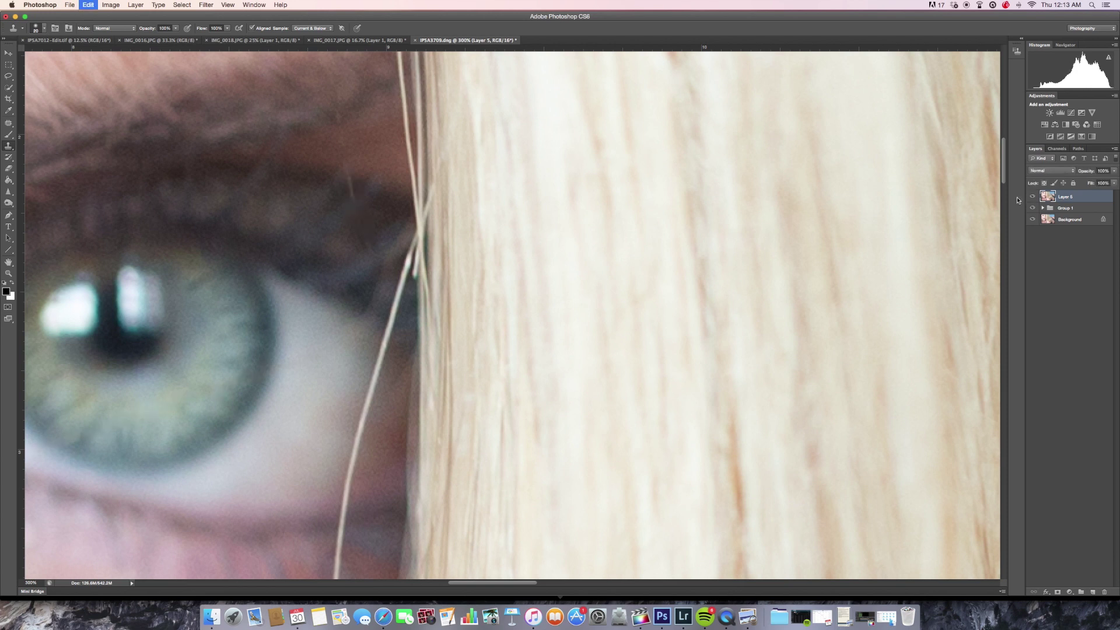
{"action": "key", "text": "super+alt+z"}
{"action": "key", "text": "super+alt+z"}
Step: Patch the fine hair on the outer upper eyelid in two sections and compare with and without Layer 5
{"action": "left_click", "coordinate": [9, 123]}
{"action": "right_click", "coordinate": [9, 123]}
{"action": "left_click", "coordinate": [50, 139]}
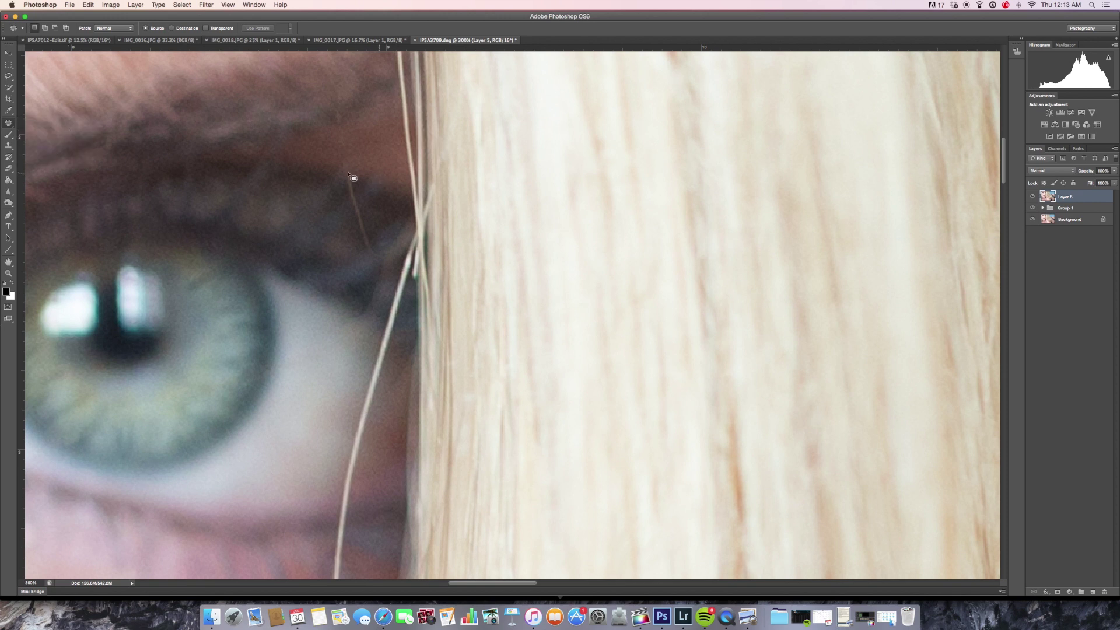
{"action": "mouse_move", "coordinate": [353, 175]}
{"action": "left_mouse_down"}
{"action": "mouse_move", "coordinate": [352, 187]}
{"action": "mouse_move", "coordinate": [335, 181]}
{"action": "mouse_move", "coordinate": [358, 218]}
{"action": "mouse_move", "coordinate": [344, 205]}
{"action": "left_mouse_up"}
{"action": "mouse_move", "coordinate": [359, 228]}
{"action": "left_mouse_down"}
{"action": "mouse_move", "coordinate": [364, 245]}
{"action": "mouse_move", "coordinate": [360, 225]}
{"action": "mouse_move", "coordinate": [354, 239]}
{"action": "left_mouse_up"}
{"action": "left_click", "coordinate": [371, 236]}
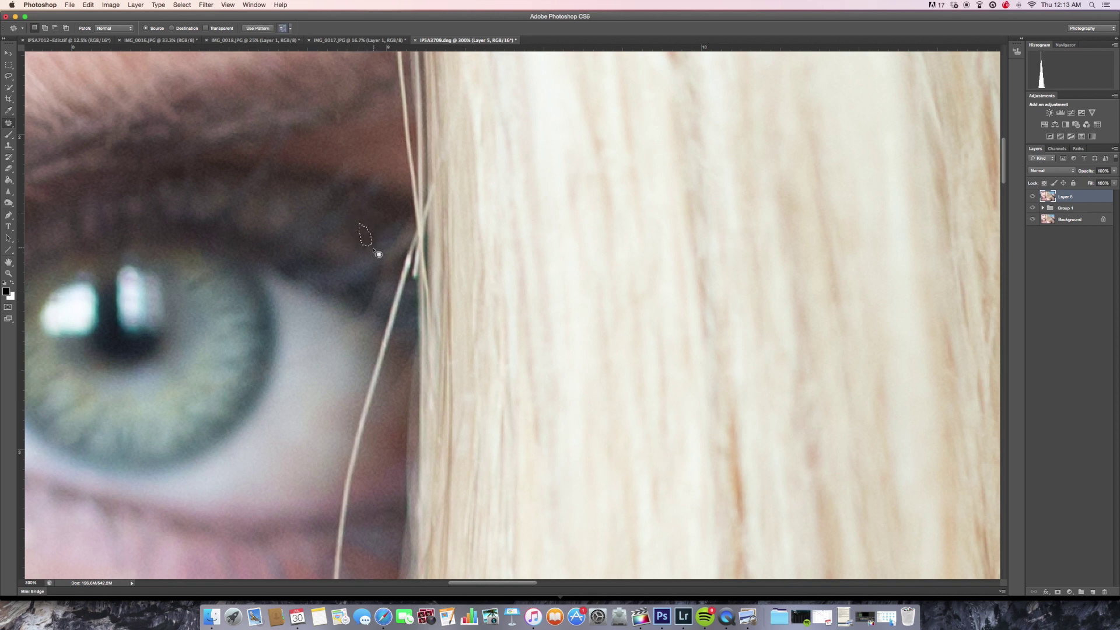
{"action": "left_click", "coordinate": [372, 229]}
{"action": "left_click", "coordinate": [1033, 207]}
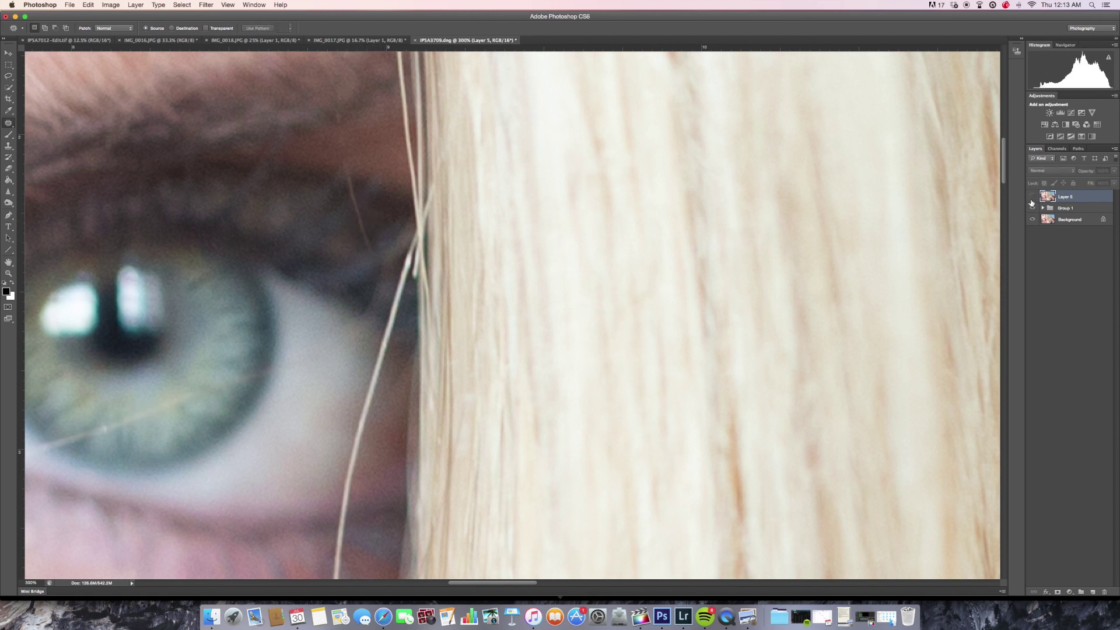
{"action": "left_click", "coordinate": [1033, 207]}
{"action": "left_click", "coordinate": [1034, 207]}
{"action": "left_click", "coordinate": [1033, 207]}
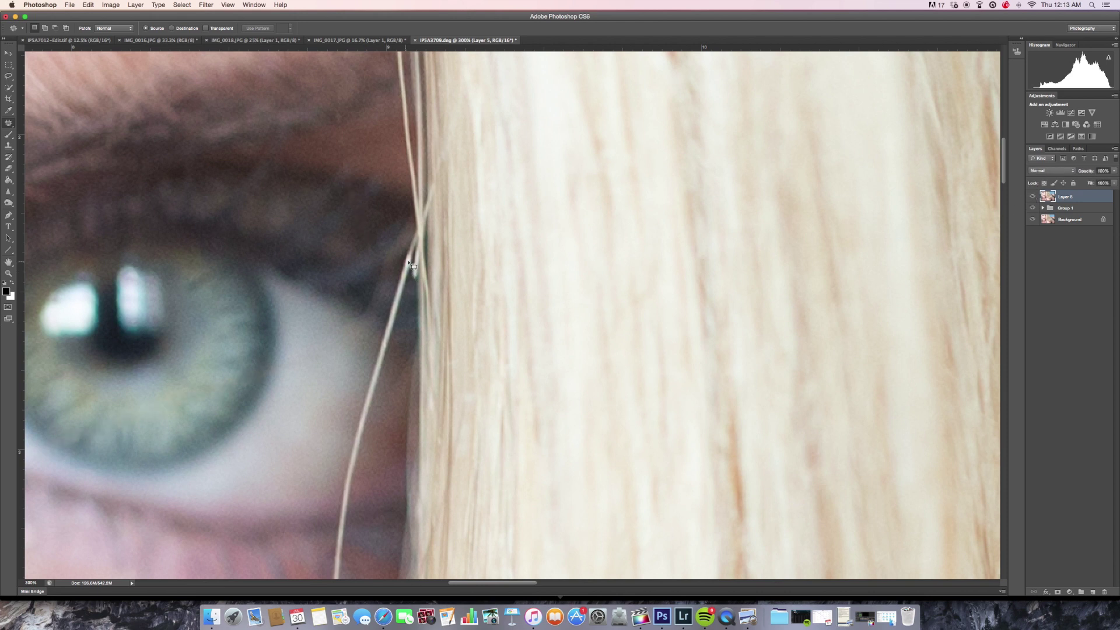
Step: Patch the faint remaining trace of the fine hair on the outer upper eyelid
{"action": "mouse_move", "coordinate": [379, 250]}
{"action": "left_mouse_down"}
{"action": "mouse_move", "coordinate": [385, 261]}
{"action": "mouse_move", "coordinate": [394, 230]}
{"action": "mouse_move", "coordinate": [352, 180]}
{"action": "mouse_move", "coordinate": [362, 203]}
{"action": "mouse_move", "coordinate": [357, 191]}
{"action": "left_mouse_up"}
{"action": "mouse_move", "coordinate": [354, 195]}
{"action": "left_mouse_down"}
{"action": "mouse_move", "coordinate": [342, 193]}
{"action": "mouse_move", "coordinate": [346, 165]}
{"action": "mouse_move", "coordinate": [324, 169]}
{"action": "mouse_move", "coordinate": [352, 205]}
{"action": "left_mouse_up"}
{"action": "key", "text": "super+d"}
Step: Clone two short gaps into the thick loose strand crossing the eye's outer corner with a smaller brush
{"action": "left_click_drag", "start_coordinate": [394, 298], "coordinate": [406, 259]}
{"action": "left_click_drag", "start_coordinate": [389, 333], "coordinate": [401, 265]}
{"action": "key", "text": "s"}
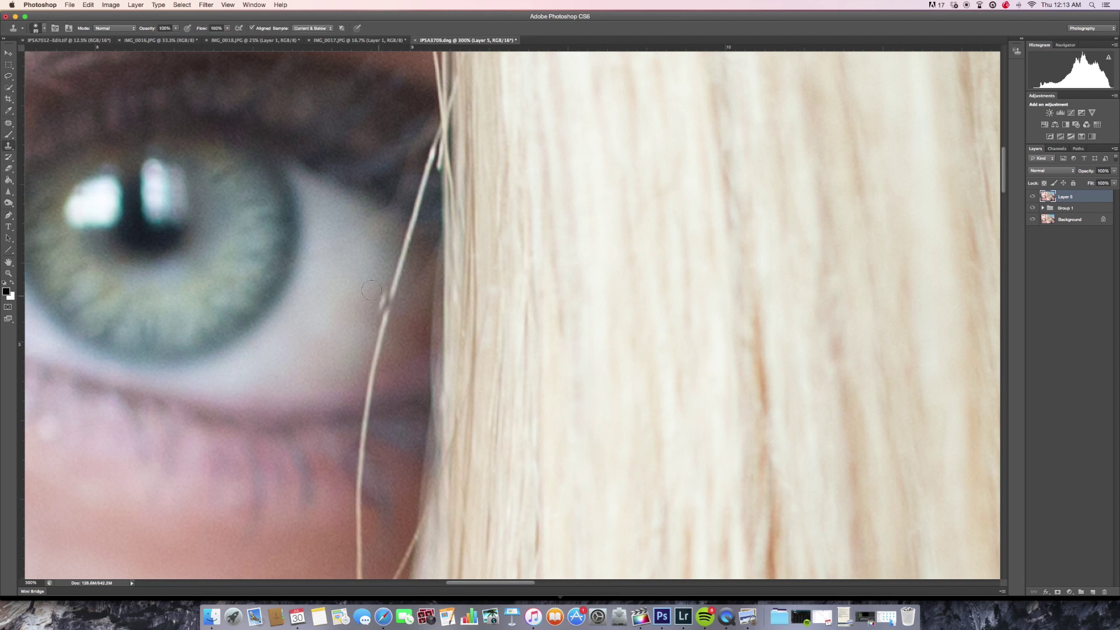
{"action": "left_click", "coordinate": [389, 327], "text": "alt"}
{"action": "key", "text": "bracketleft"}
{"action": "left_click", "coordinate": [383, 337]}
{"action": "key", "text": "super+z"}
{"action": "left_click", "coordinate": [401, 266]}
{"action": "left_click_drag", "start_coordinate": [403, 266], "coordinate": [400, 268]}
{"action": "left_click", "coordinate": [388, 350], "text": "alt"}
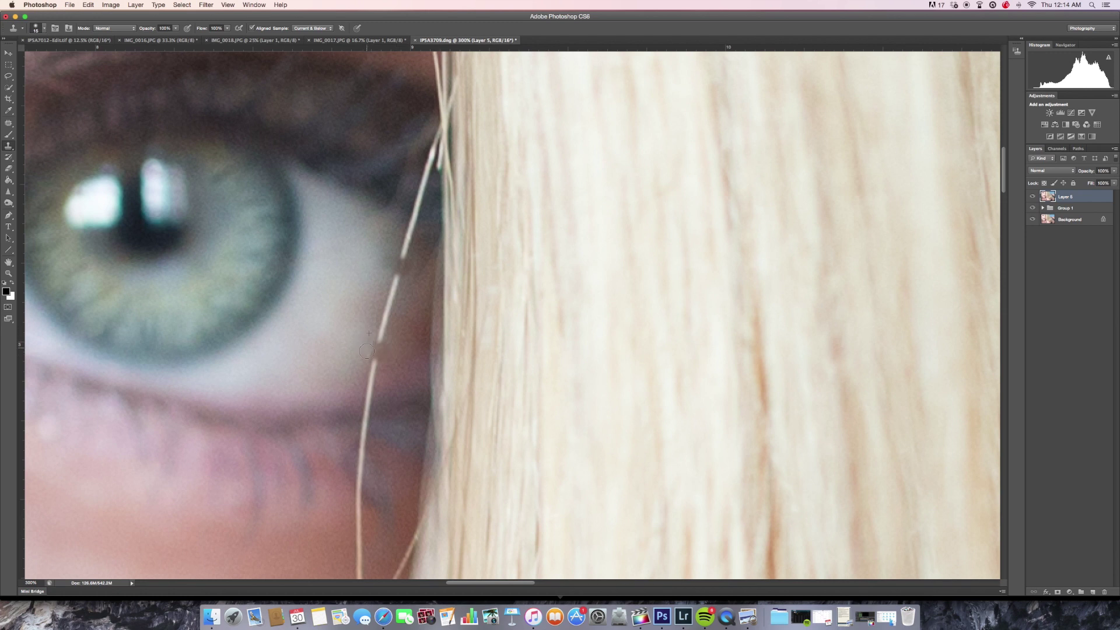
Step: Patch away the isolated section of the thick strand between the two gaps beside the eye white
{"action": "left_click", "coordinate": [9, 123]}
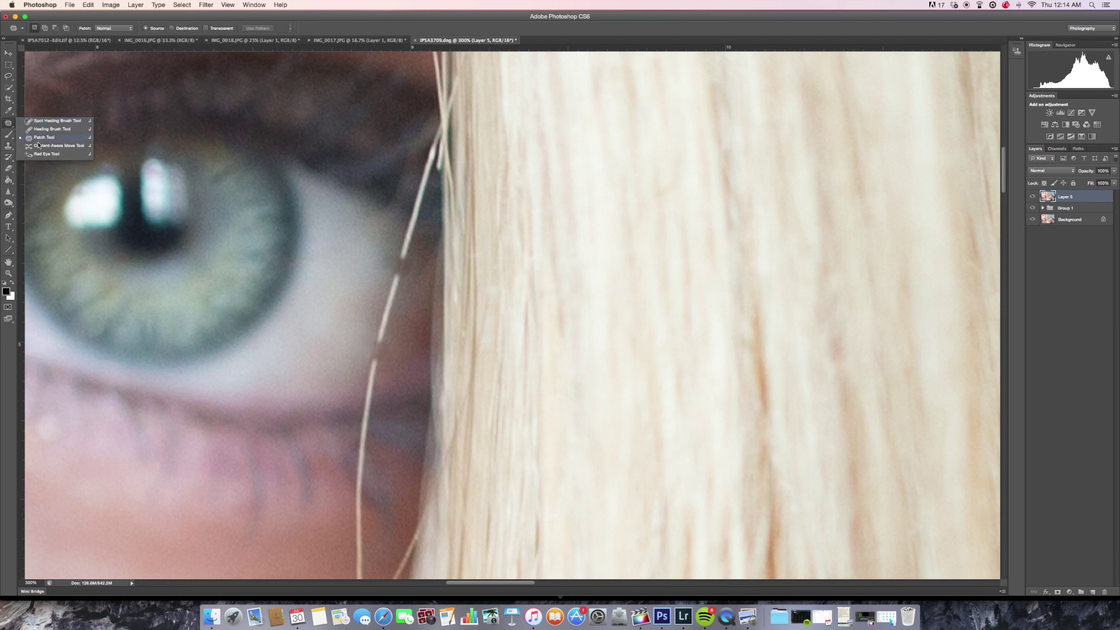
{"action": "left_click", "coordinate": [40, 142]}
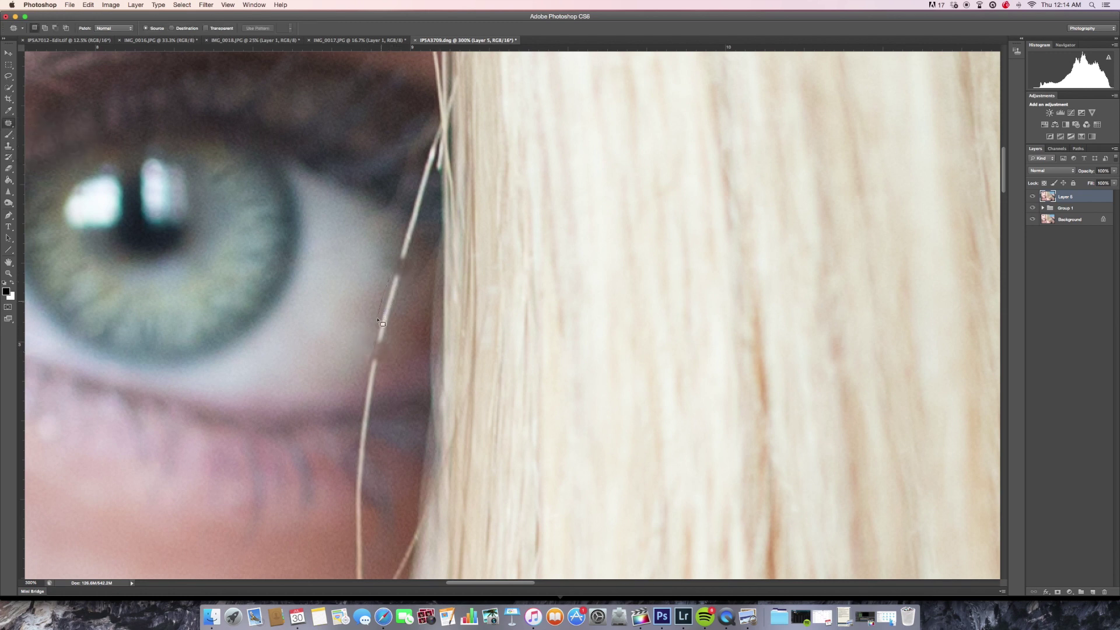
{"action": "mouse_move", "coordinate": [380, 352]}
{"action": "left_mouse_down"}
{"action": "mouse_move", "coordinate": [398, 324]}
{"action": "mouse_move", "coordinate": [398, 271]}
{"action": "left_mouse_up"}
{"action": "left_click_drag", "start_coordinate": [394, 318], "coordinate": [408, 316]}
{"action": "key", "text": "super+d"}
{"action": "mouse_move", "coordinate": [405, 251]}
{"action": "left_mouse_down"}
{"action": "mouse_move", "coordinate": [413, 279]}
{"action": "mouse_move", "coordinate": [384, 232]}
{"action": "left_mouse_up"}
{"action": "key", "text": "super+d"}
Step: Clone a gap in the strand at the lower lash line and patch away the section above it
{"action": "key", "text": "s"}
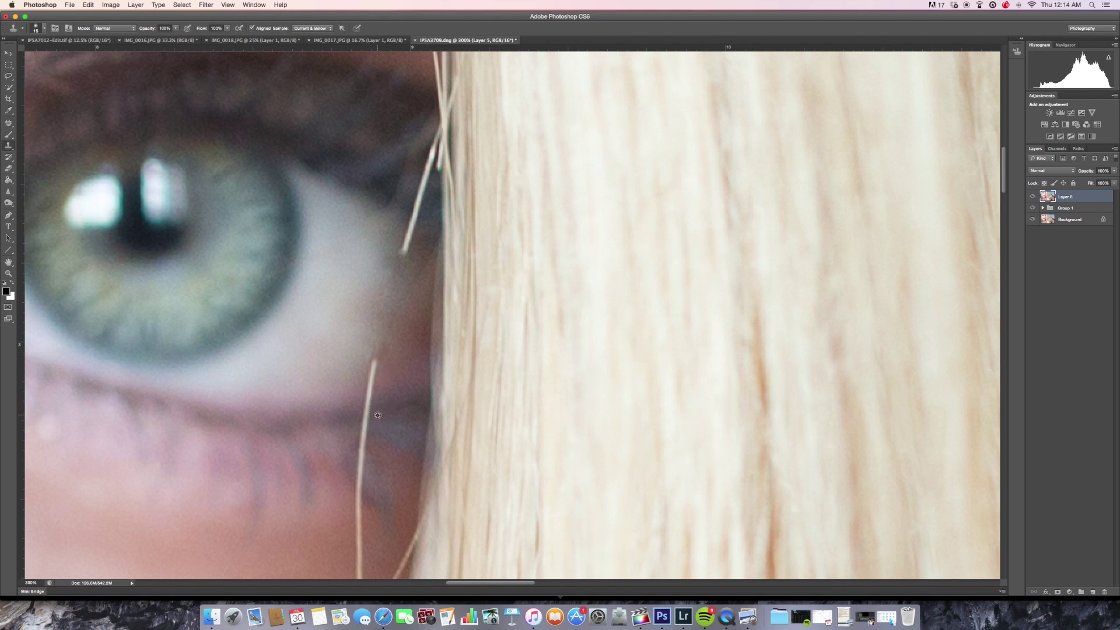
{"action": "left_click_drag", "start_coordinate": [367, 418], "coordinate": [357, 429]}
{"action": "left_click", "coordinate": [8, 123]}
{"action": "left_click", "coordinate": [33, 139]}
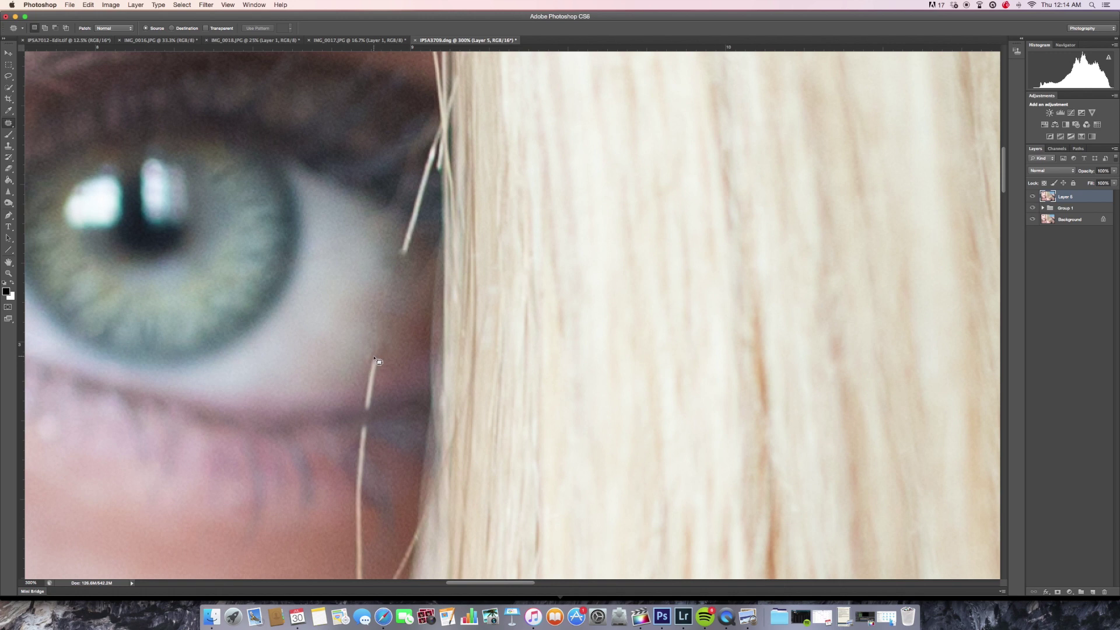
{"action": "mouse_move", "coordinate": [374, 358]}
{"action": "left_mouse_down"}
{"action": "mouse_move", "coordinate": [363, 414]}
{"action": "mouse_move", "coordinate": [380, 386]}
{"action": "mouse_move", "coordinate": [371, 358]}
{"action": "mouse_move", "coordinate": [388, 378]}
{"action": "mouse_move", "coordinate": [416, 364]}
{"action": "left_mouse_up"}
{"action": "scroll", "coordinate": [400, 356], "scroll_direction": "up", "scroll_amount": 2}
Step: Clone a gap in the upper remaining strand and patch away the loose piece below it
{"action": "key", "text": "s"}
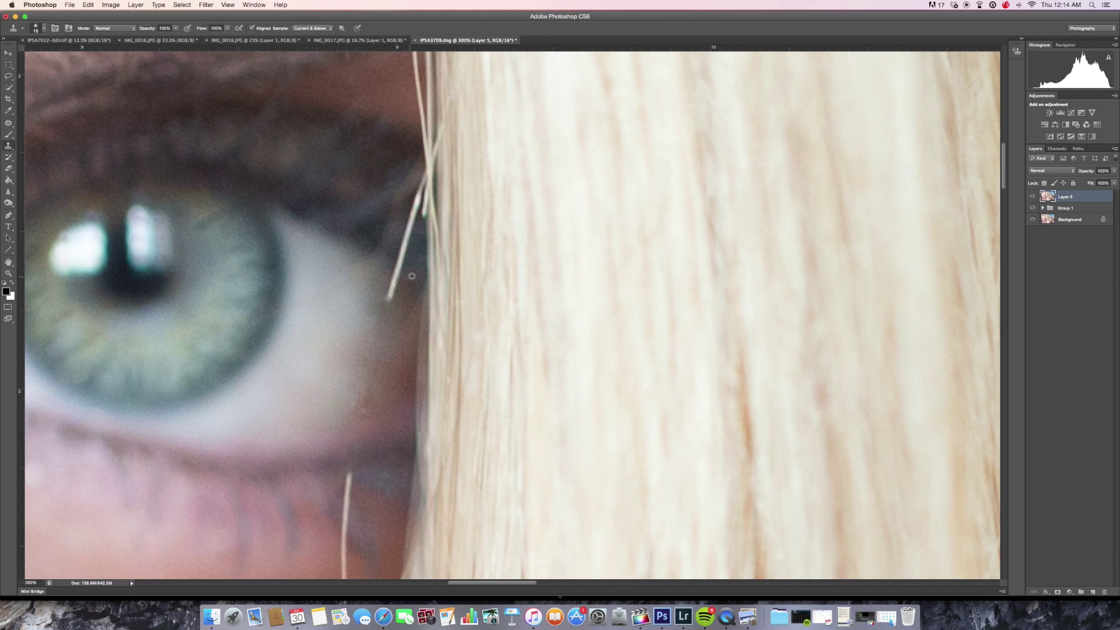
{"action": "left_click_drag", "start_coordinate": [401, 268], "coordinate": [404, 266]}
{"action": "key", "text": "j"}
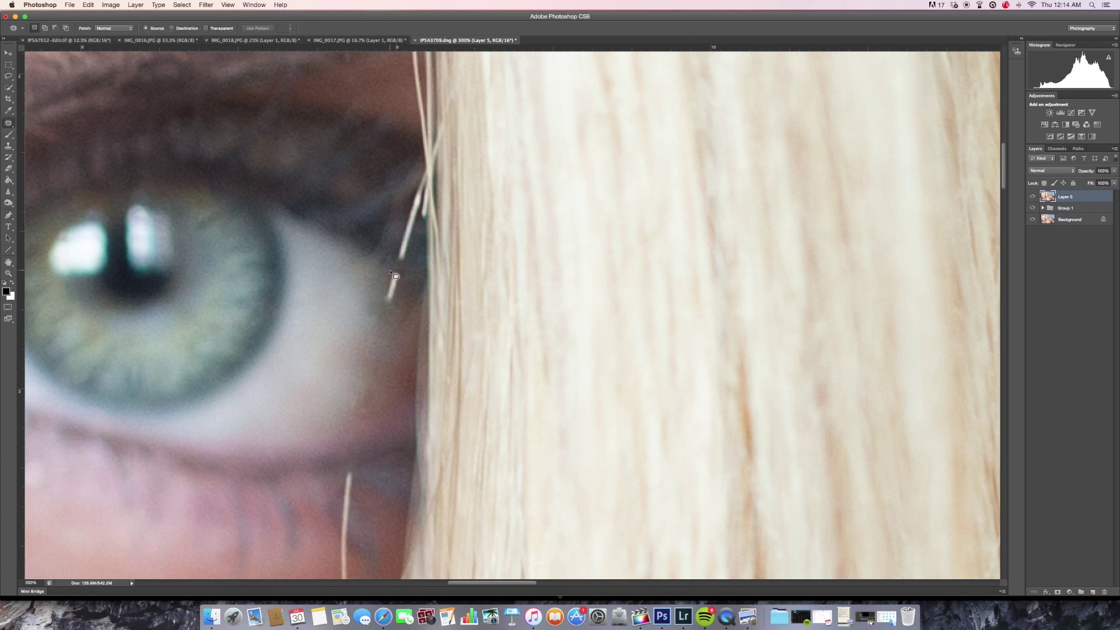
{"action": "mouse_move", "coordinate": [393, 274]}
{"action": "left_mouse_down"}
{"action": "mouse_move", "coordinate": [390, 320]}
{"action": "mouse_move", "coordinate": [397, 313]}
{"action": "left_mouse_up"}
{"action": "key", "text": "ctrl+d"}
Step: Clone away the rest of the upper strand from the outer lashes up to the hair edge with a larger brush
{"action": "key", "text": "s"}
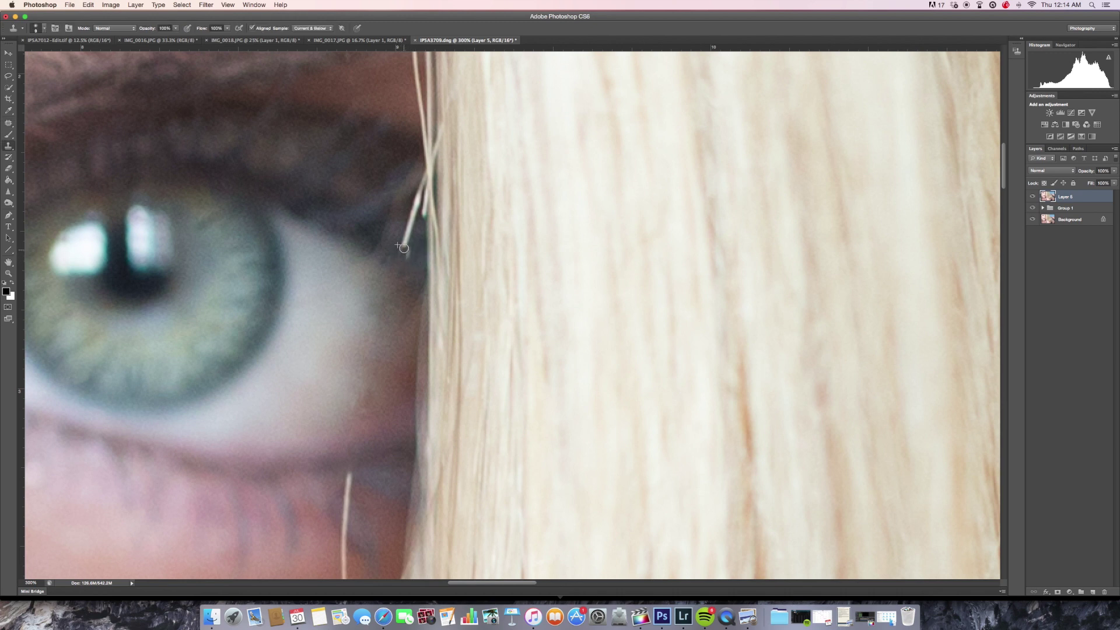
{"action": "key", "text": "bracketright"}
{"action": "key", "text": "bracketright"}
{"action": "left_click", "coordinate": [391, 250], "text": "alt"}
{"action": "mouse_move", "coordinate": [399, 257]}
{"action": "left_mouse_down"}
{"action": "mouse_move", "coordinate": [398, 259]}
{"action": "mouse_move", "coordinate": [416, 246]}
{"action": "mouse_move", "coordinate": [396, 249]}
{"action": "mouse_move", "coordinate": [416, 204]}
{"action": "left_mouse_up"}
{"action": "left_click", "coordinate": [406, 256], "text": "alt"}
{"action": "left_click", "coordinate": [398, 250], "text": "alt"}
{"action": "left_click", "coordinate": [408, 207], "text": "alt"}
{"action": "left_click", "coordinate": [417, 200]}
{"action": "left_click", "coordinate": [410, 229], "text": "alt"}
{"action": "left_click", "coordinate": [419, 187]}
{"action": "left_click_drag", "start_coordinate": [403, 183], "coordinate": [404, 176]}
Step: Clone out the strand where it runs over the outer lower lashes, sampling lash-line texture beside it
{"action": "scroll", "coordinate": [404, 176], "scroll_direction": "down", "scroll_amount": 5}
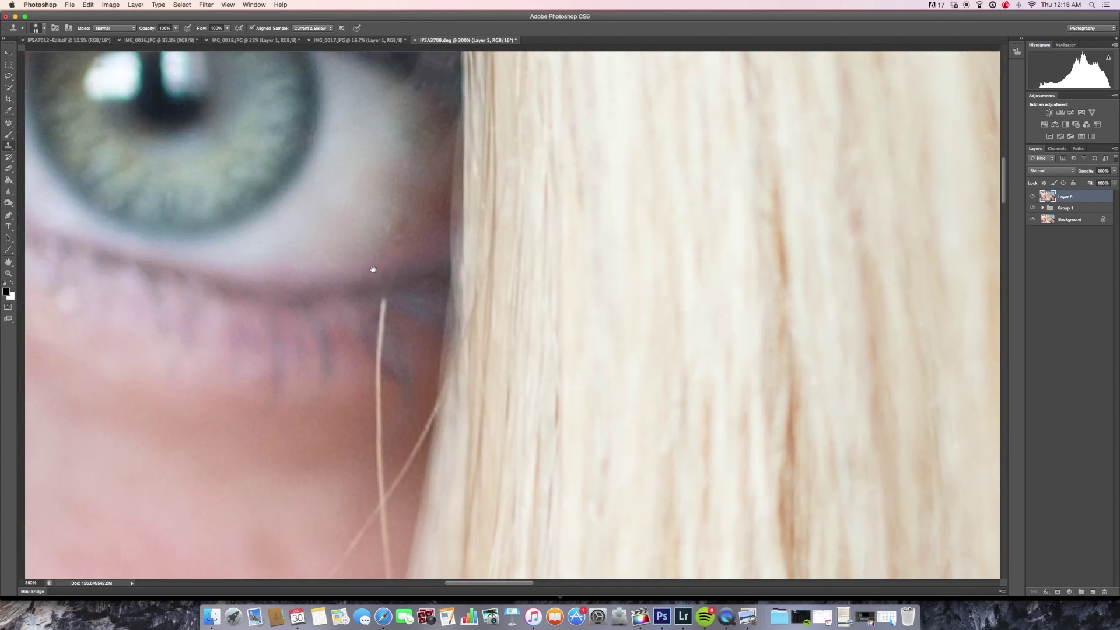
{"action": "left_click", "coordinate": [396, 295], "text": "alt"}
{"action": "left_click", "coordinate": [386, 297]}
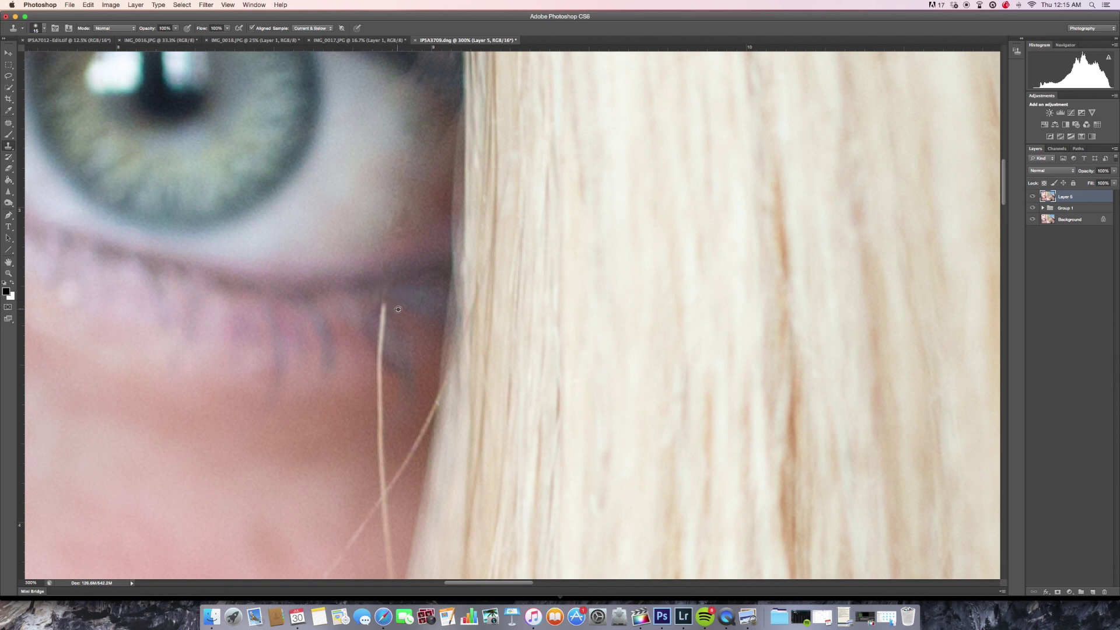
{"action": "left_click", "coordinate": [391, 312]}
{"action": "left_click", "coordinate": [390, 326]}
{"action": "left_click", "coordinate": [385, 330]}
{"action": "left_click", "coordinate": [385, 337]}
{"action": "left_click", "coordinate": [387, 348]}
{"action": "left_click", "coordinate": [383, 345]}
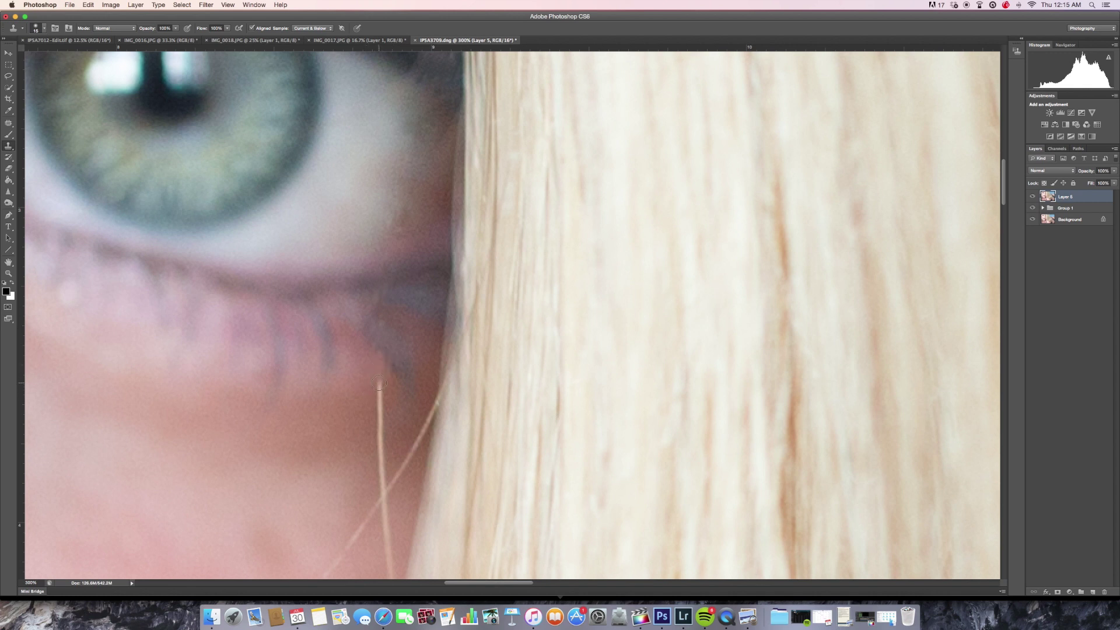
Step: Clone out the rest of the vertical strand on the cheek below the lower lashes
{"action": "left_click", "coordinate": [381, 439]}
{"action": "left_click_drag", "start_coordinate": [379, 382], "coordinate": [406, 330]}
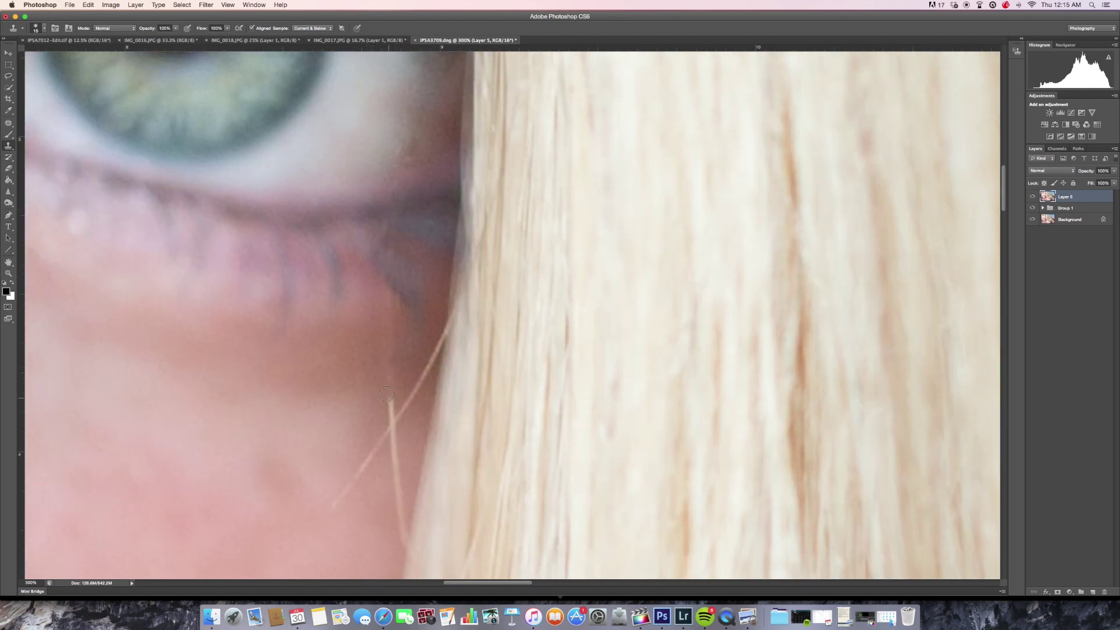
{"action": "left_click_drag", "start_coordinate": [387, 394], "coordinate": [400, 336]}
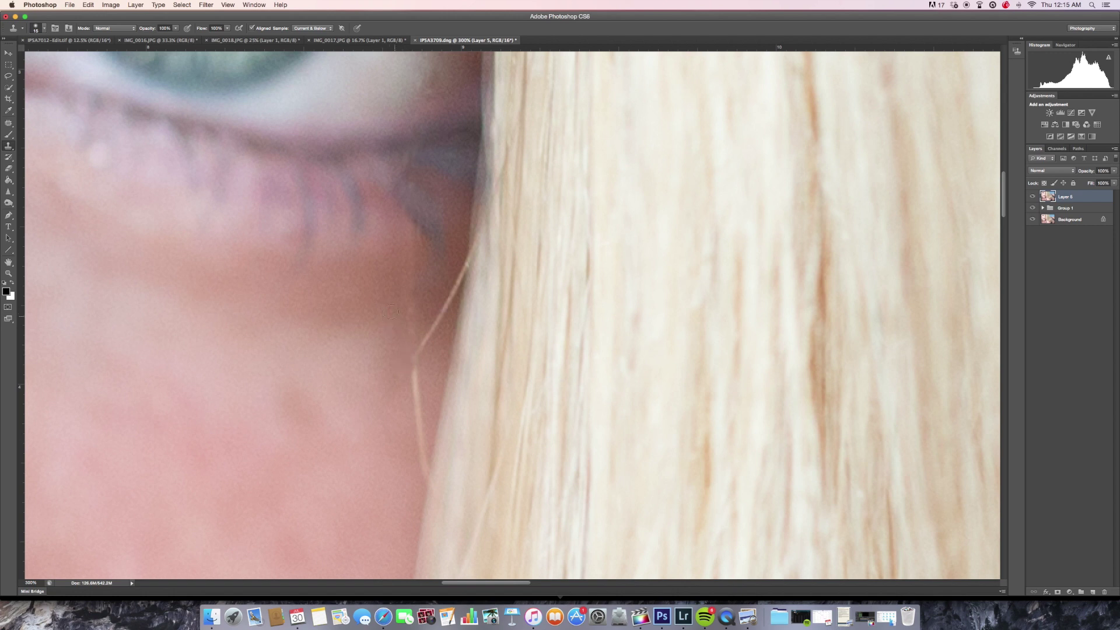
{"action": "left_click_drag", "start_coordinate": [427, 366], "coordinate": [419, 438]}
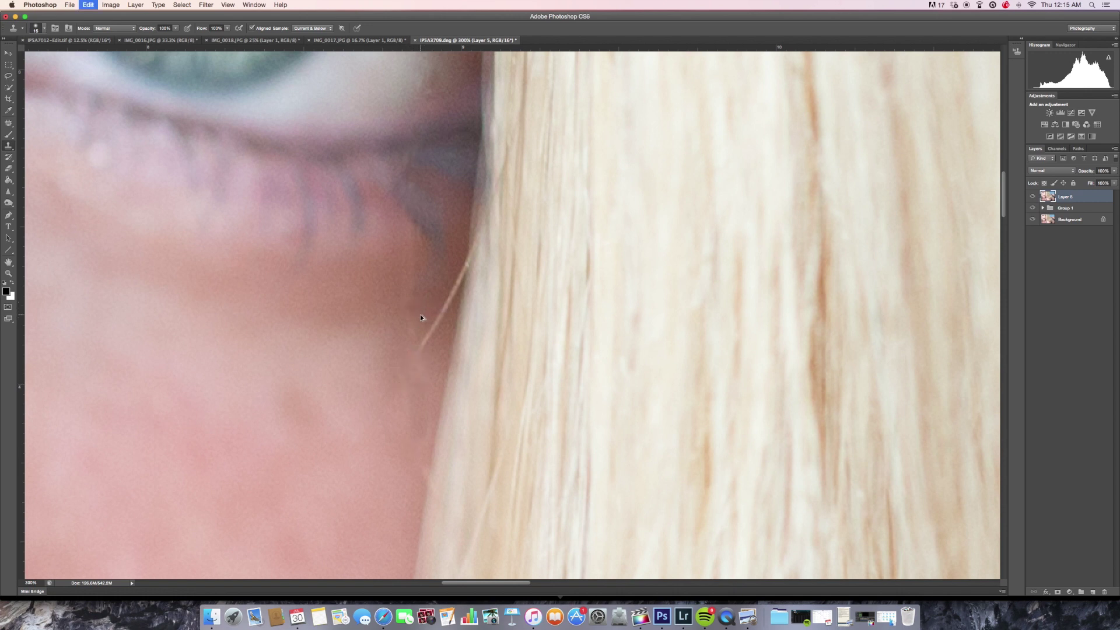
Step: Patch away the diagonal hair on the cheek below the eye and clone out its stub at the hair edge
{"action": "key", "text": "j"}
{"action": "mouse_move", "coordinate": [425, 342]}
{"action": "left_mouse_down"}
{"action": "mouse_move", "coordinate": [448, 311]}
{"action": "mouse_move", "coordinate": [436, 331]}
{"action": "mouse_move", "coordinate": [417, 310]}
{"action": "mouse_move", "coordinate": [446, 316]}
{"action": "mouse_move", "coordinate": [453, 292]}
{"action": "left_mouse_up"}
{"action": "key", "text": "super+d"}
{"action": "left_click_drag", "start_coordinate": [451, 274], "coordinate": [445, 258]}
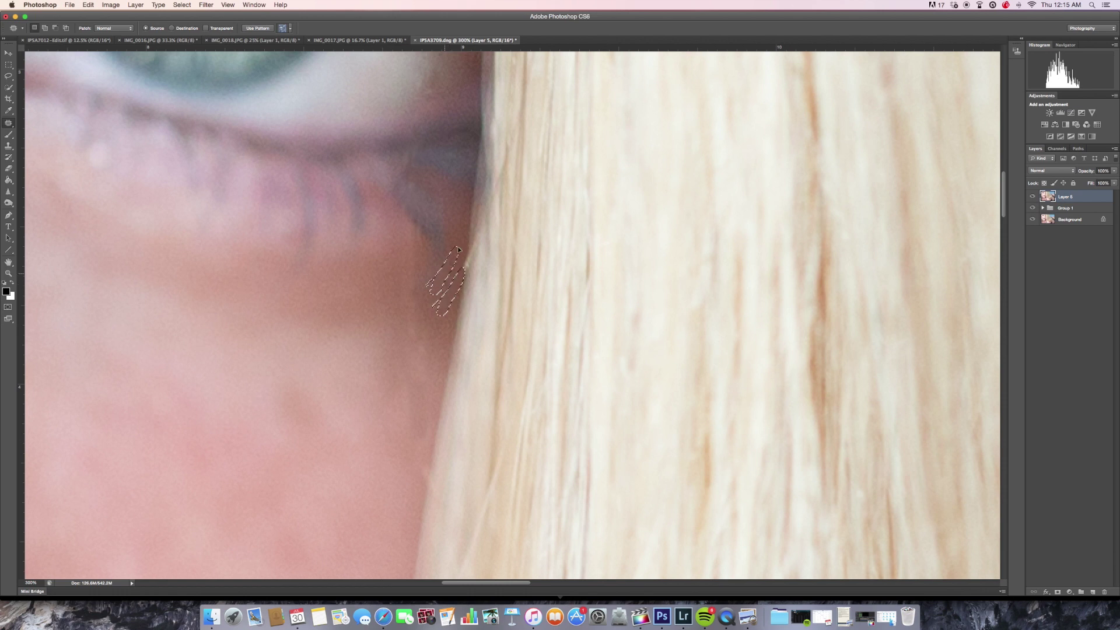
{"action": "key", "text": "super+d"}
{"action": "key", "text": "s"}
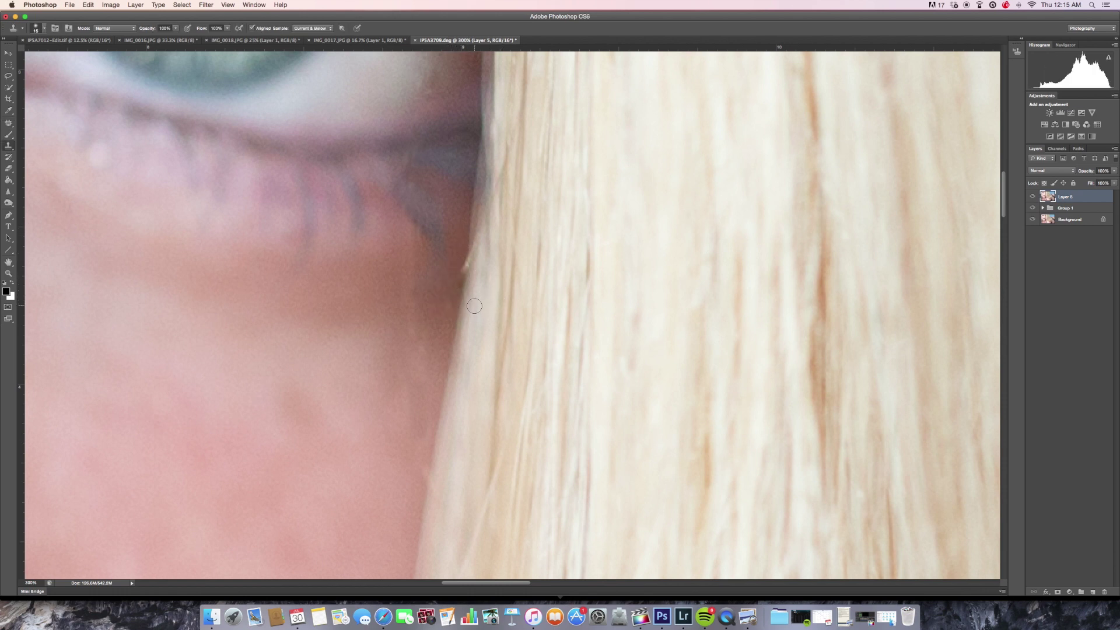
{"action": "left_click_drag", "start_coordinate": [462, 307], "coordinate": [470, 265]}
{"action": "scroll", "coordinate": [440, 345], "scroll_direction": "down", "scroll_amount": 3}
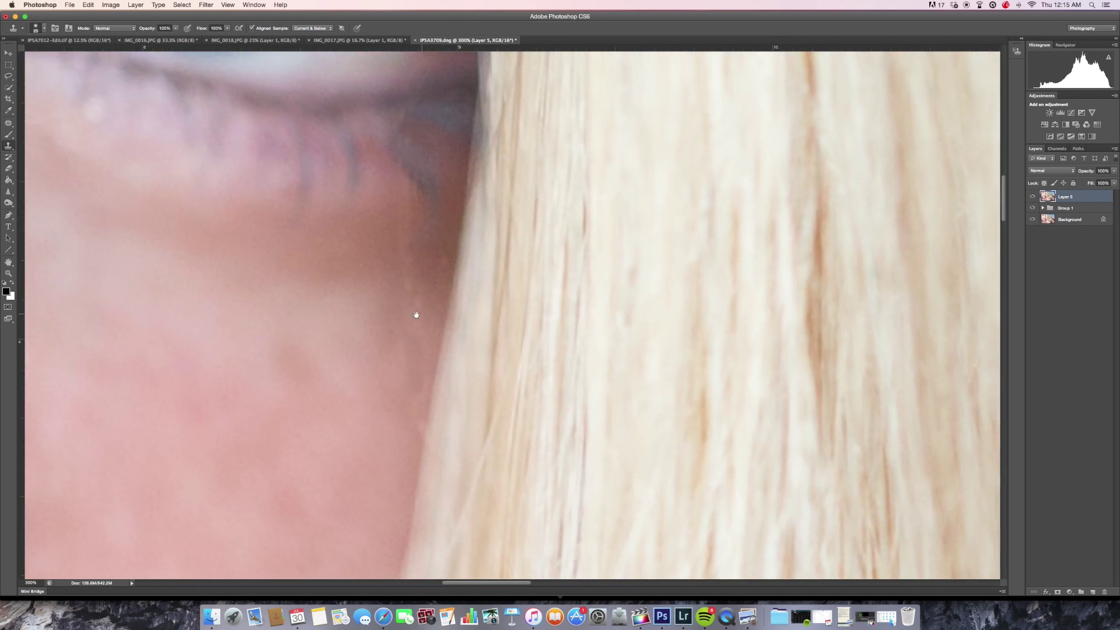
Step: Clone out the faint strand remnants on the cheek beside the hair edge, sampling clean skin just below the outer lashes
{"action": "left_click_drag", "start_coordinate": [417, 315], "coordinate": [430, 262]}
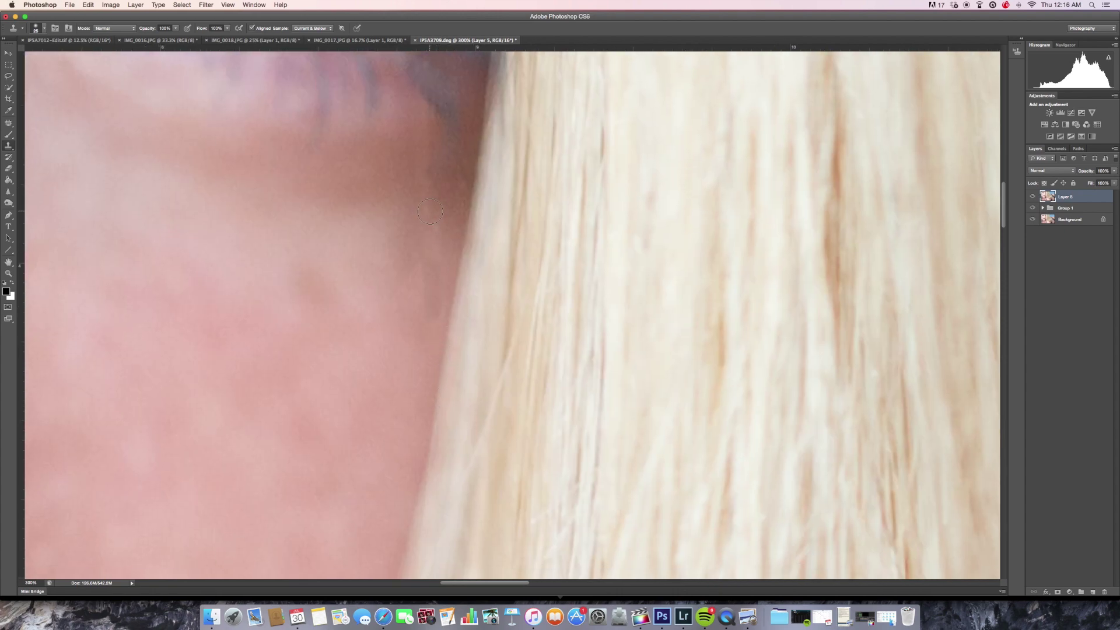
{"action": "left_click", "coordinate": [429, 233], "text": "alt"}
{"action": "left_click", "coordinate": [428, 232], "text": "alt"}
{"action": "left_click_drag", "start_coordinate": [423, 213], "coordinate": [414, 285]}
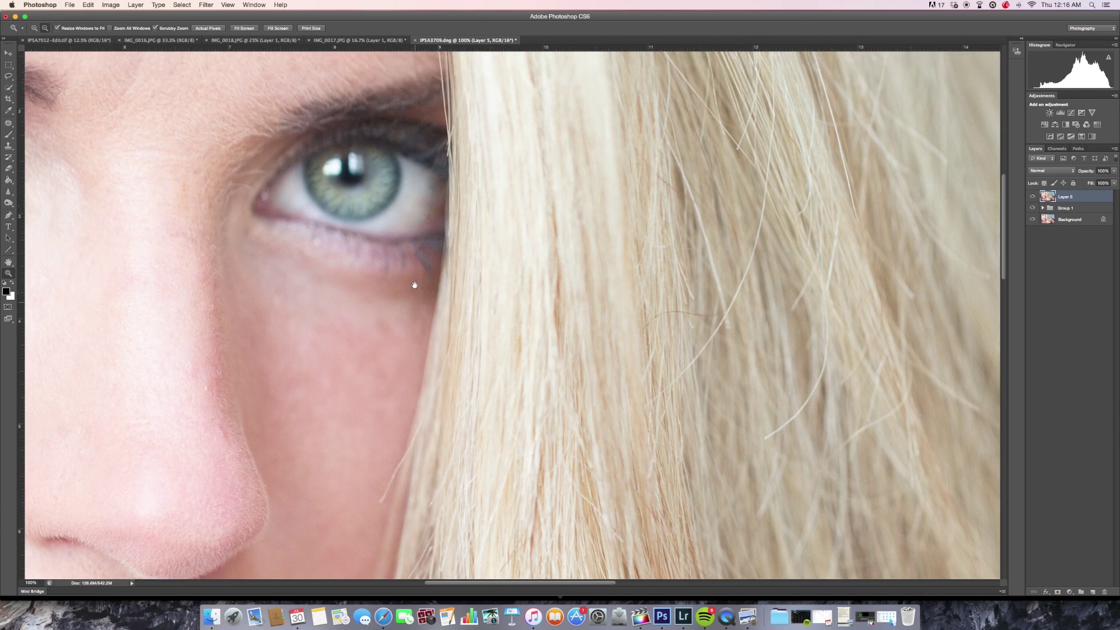
Step: Touch up the outer corner of the hair-side eye with the Clone Stamp, next to the hair edge
{"action": "left_click", "coordinate": [430, 242]}
{"action": "left_click_drag", "start_coordinate": [429, 214], "coordinate": [421, 252]}
{"action": "left_click", "coordinate": [429, 242]}
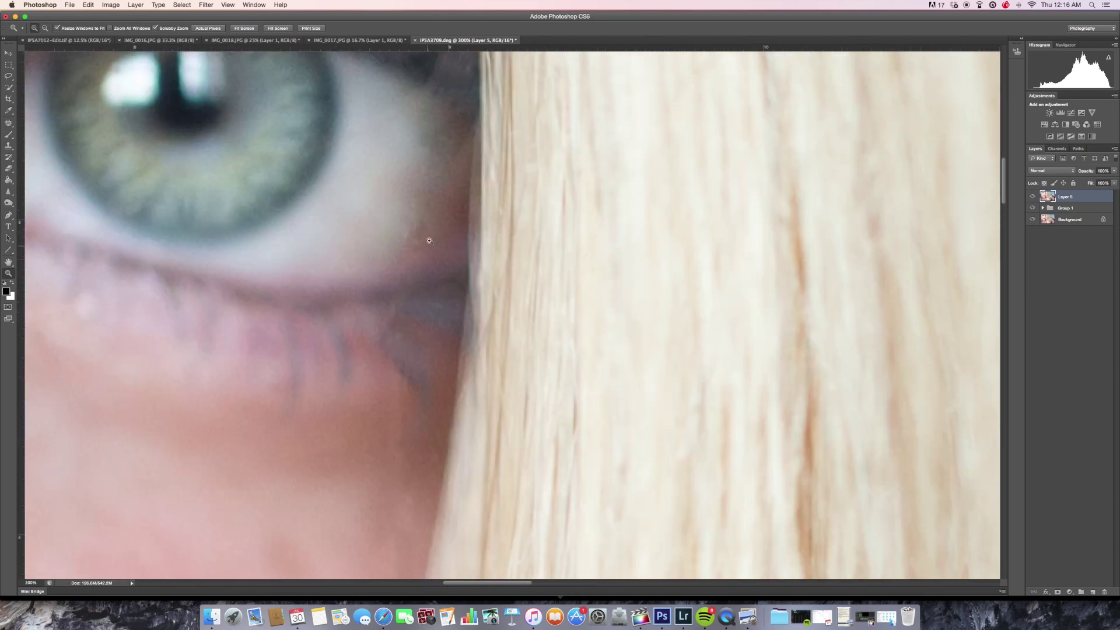
{"action": "scroll", "coordinate": [437, 242], "scroll_direction": "up", "scroll_amount": 5}
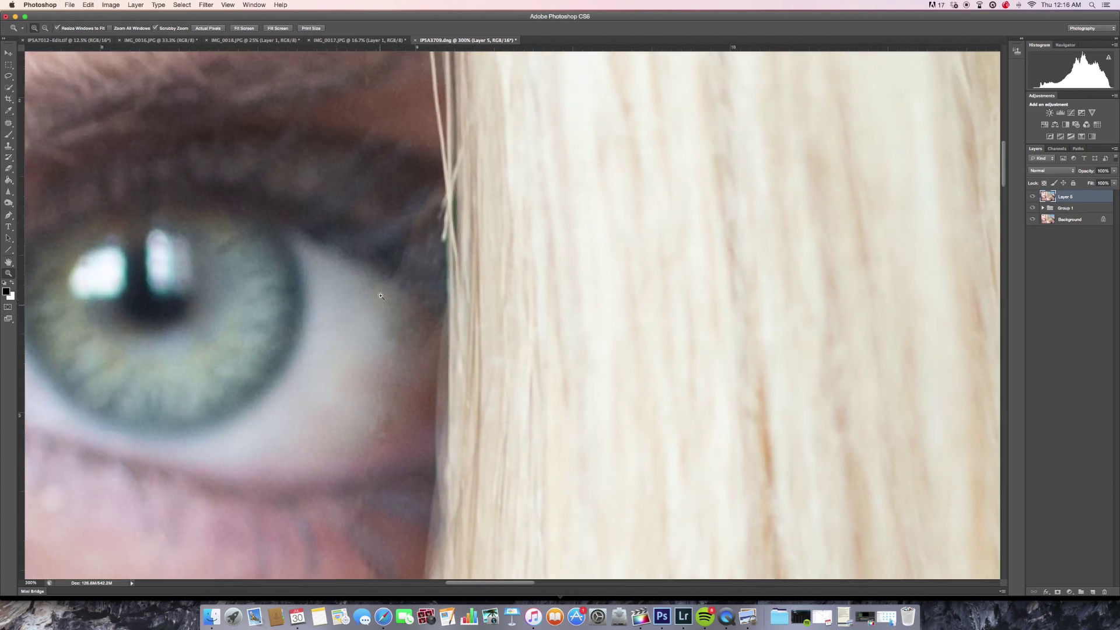
{"action": "key", "text": "s"}
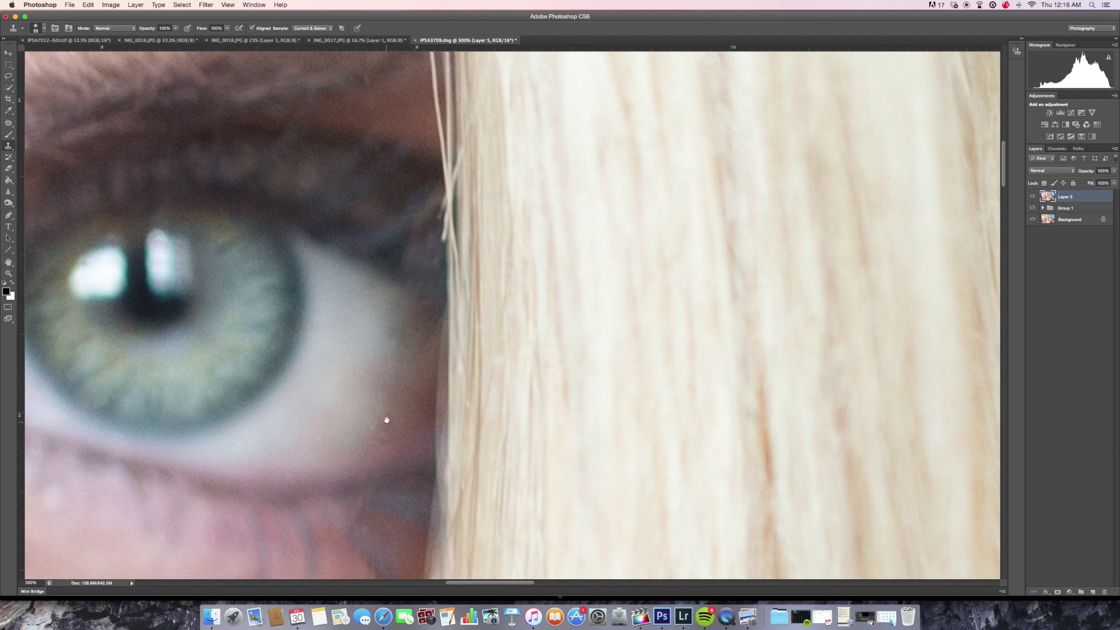
{"action": "left_click_drag", "start_coordinate": [386, 420], "coordinate": [392, 344]}
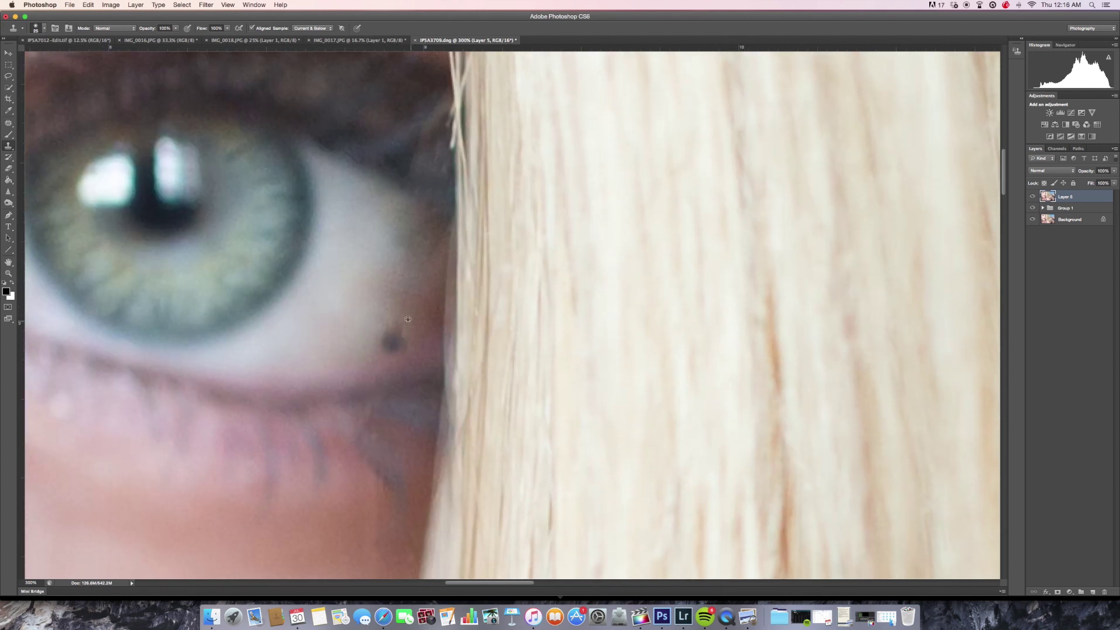
{"action": "left_click", "coordinate": [393, 343]}
{"action": "key", "text": "z"}
{"action": "left_click_drag", "start_coordinate": [398, 240], "coordinate": [346, 331]}
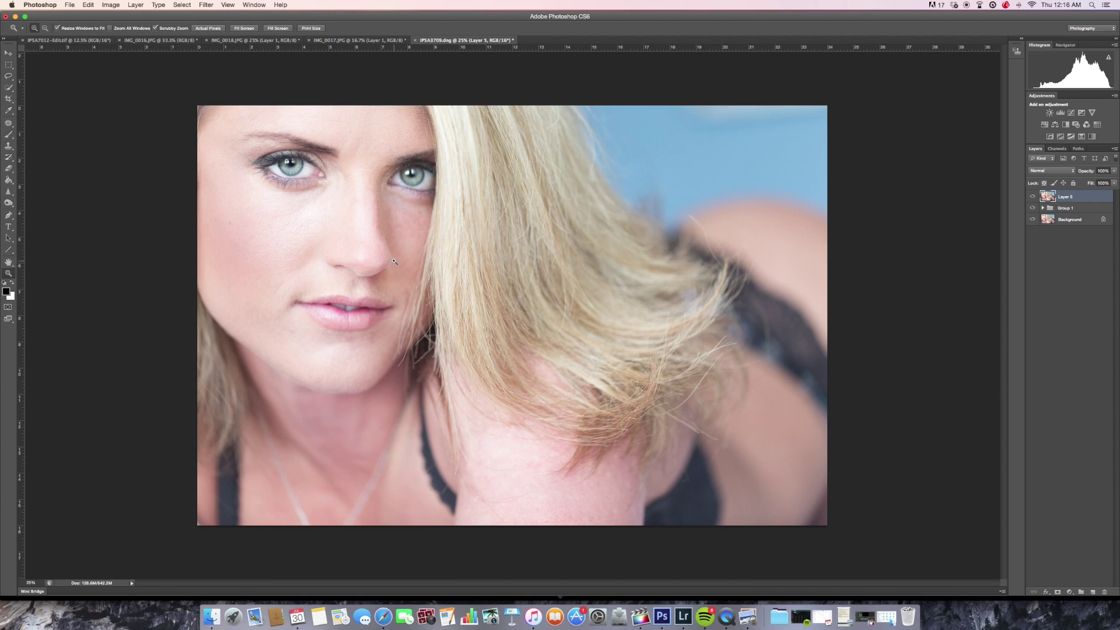
Step: Compare the portrait with Layer 5 hidden and shown to check the stray-hair cleanup around the eye
{"action": "left_click", "coordinate": [398, 182]}
{"action": "left_click_drag", "start_coordinate": [408, 190], "coordinate": [402, 240]}
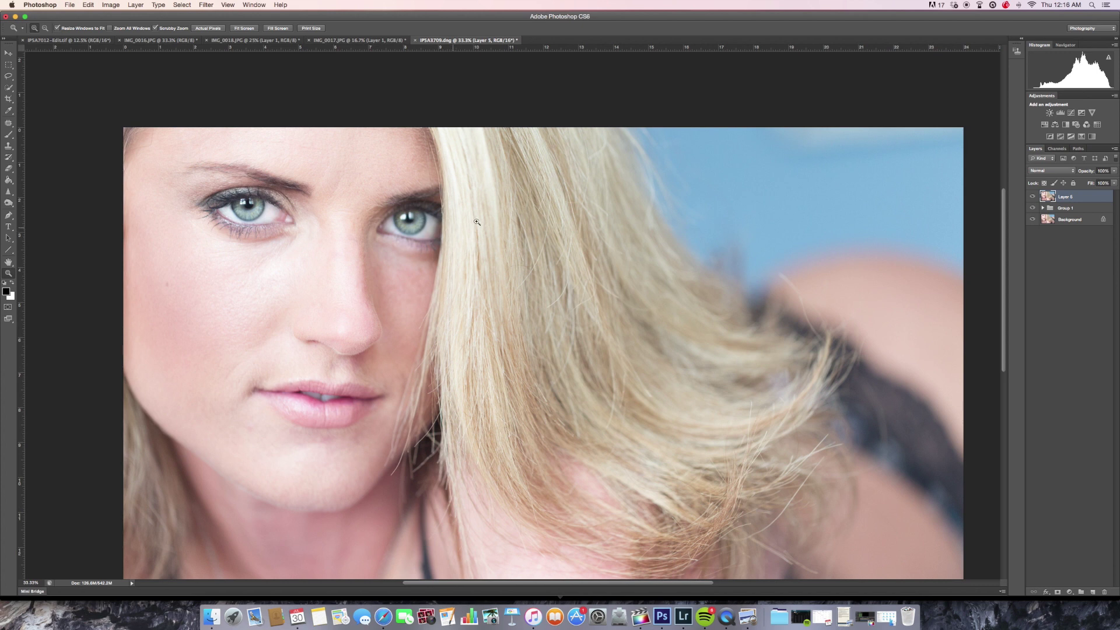
{"action": "left_click", "coordinate": [1034, 197]}
{"action": "left_click", "coordinate": [1034, 197]}
{"action": "left_click", "coordinate": [1033, 197]}
{"action": "left_click", "coordinate": [1033, 197]}
{"action": "left_click", "coordinate": [424, 217], "text": "alt"}
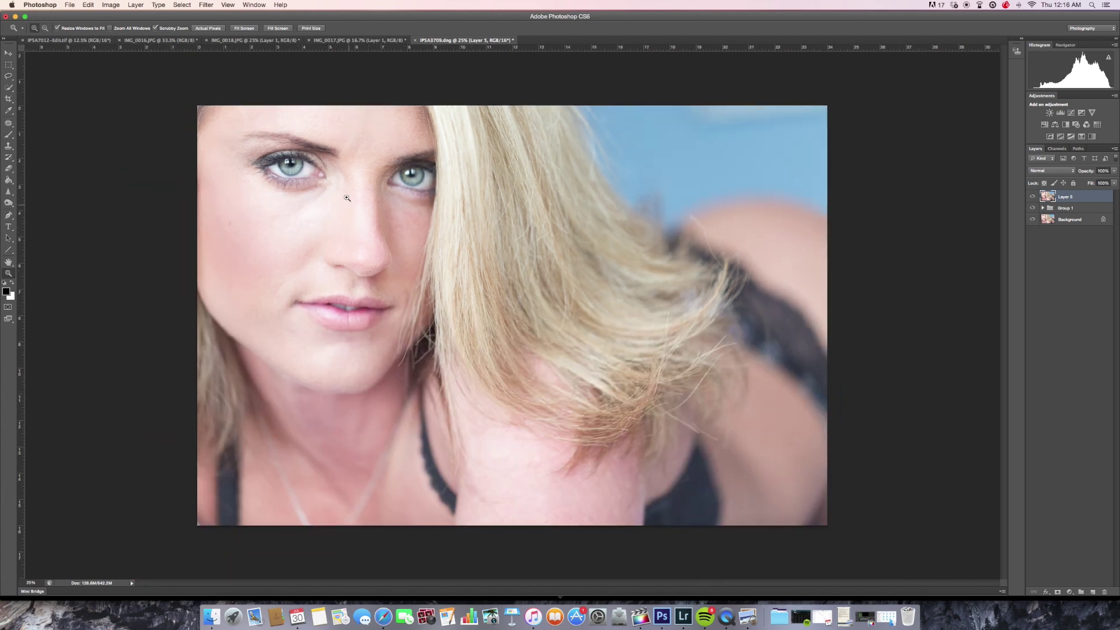
{"action": "left_click", "coordinate": [390, 229]}
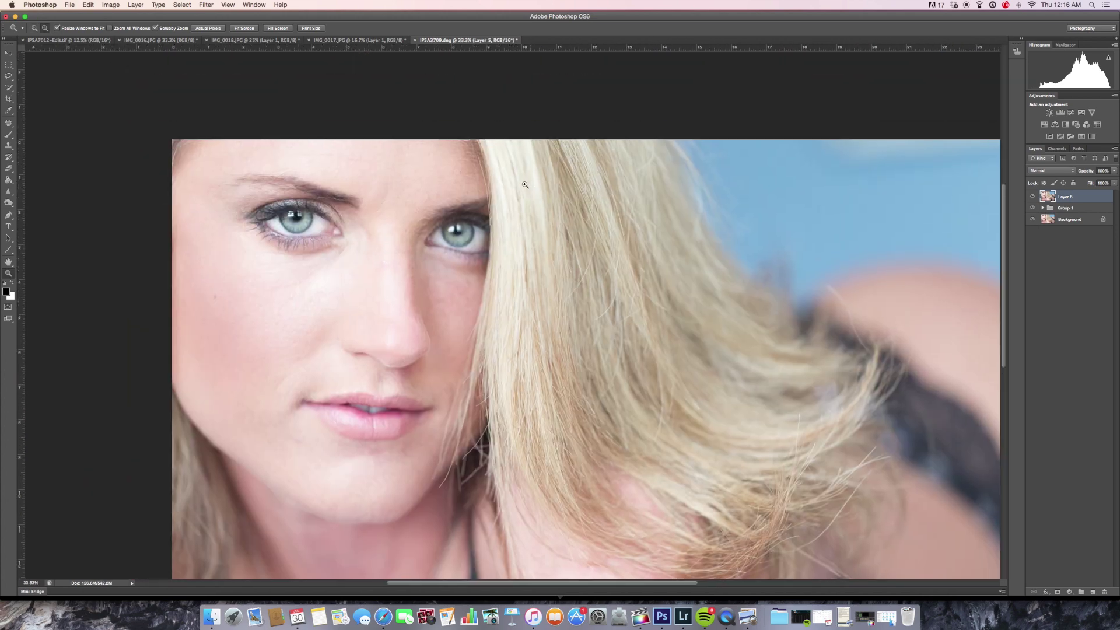
Step: Stamp all visible layers into a new top layer and open its lassoed face area in the Liquify filter
{"action": "key", "text": "super+alt+shift+e"}
{"action": "key", "text": "l"}
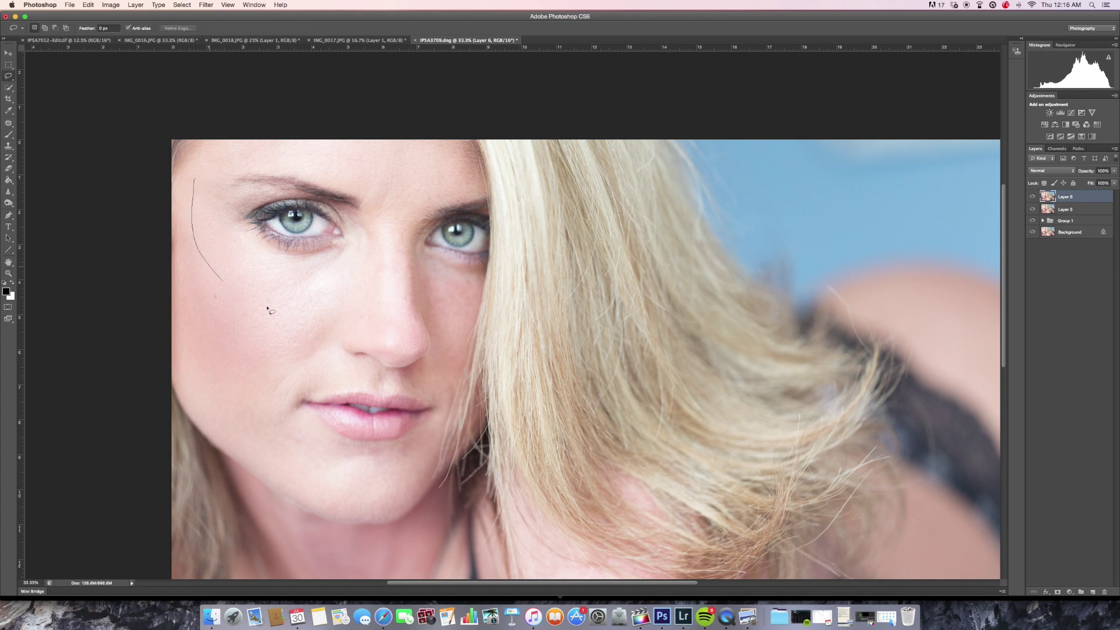
{"action": "mouse_move", "coordinate": [268, 308]}
{"action": "left_mouse_down"}
{"action": "mouse_move", "coordinate": [443, 348]}
{"action": "mouse_move", "coordinate": [568, 291]}
{"action": "mouse_move", "coordinate": [548, 261]}
{"action": "left_mouse_up"}
{"action": "key", "text": "super+d"}
{"action": "mouse_move", "coordinate": [187, 321]}
{"action": "left_mouse_down"}
{"action": "mouse_move", "coordinate": [449, 446]}
{"action": "mouse_move", "coordinate": [330, 99]}
{"action": "mouse_move", "coordinate": [219, 346]}
{"action": "left_mouse_up"}
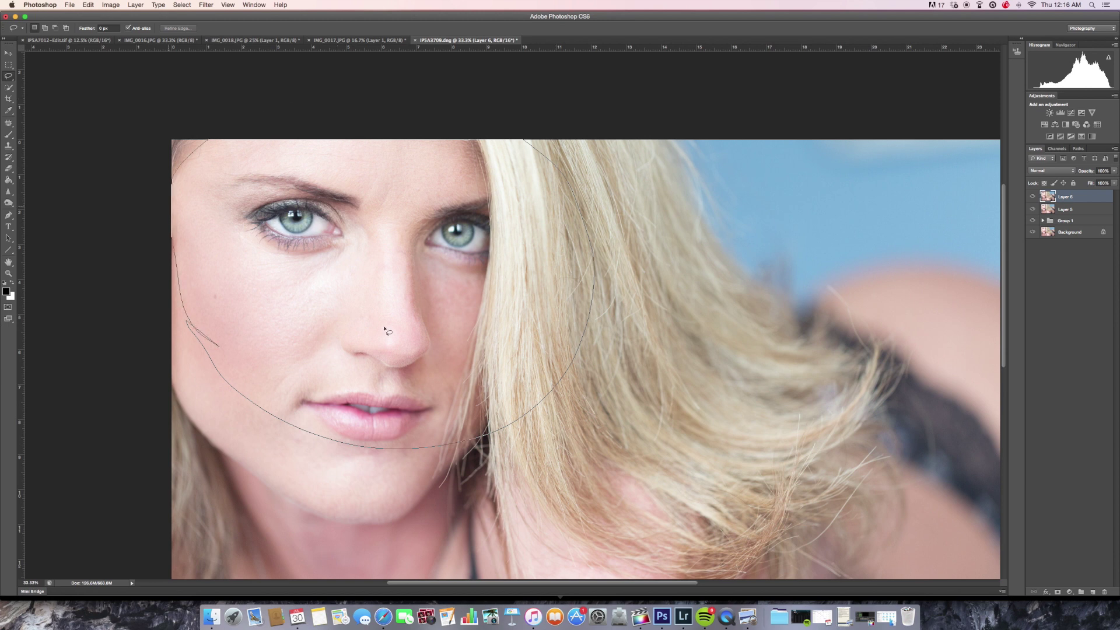
{"action": "left_click", "coordinate": [225, 4]}
{"action": "mouse_move", "coordinate": [207, 5]}
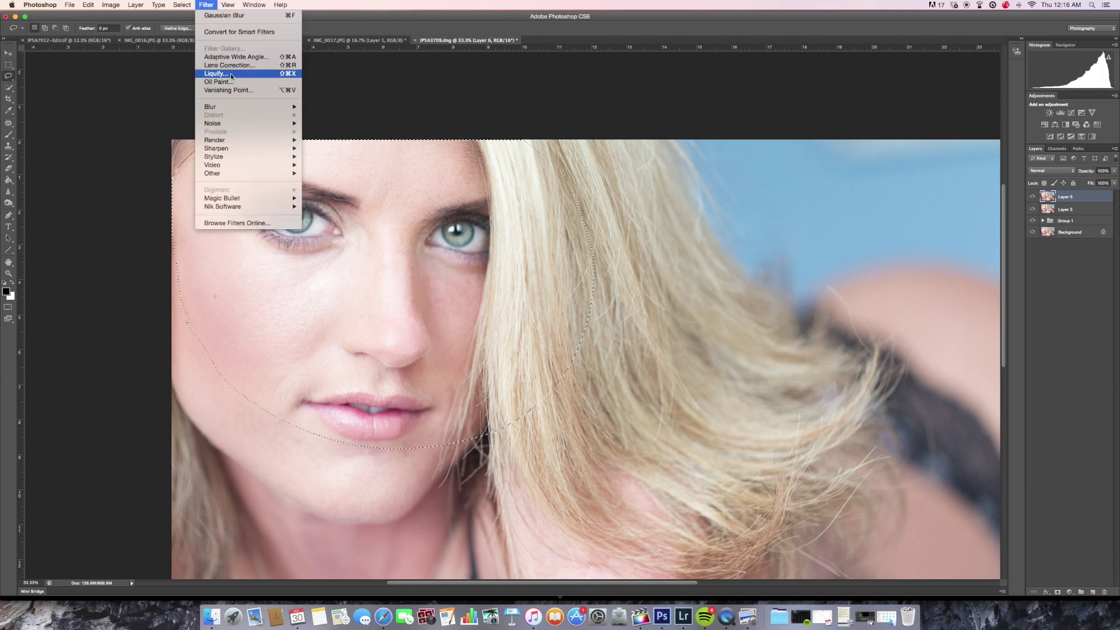
{"action": "left_click", "coordinate": [232, 74]}
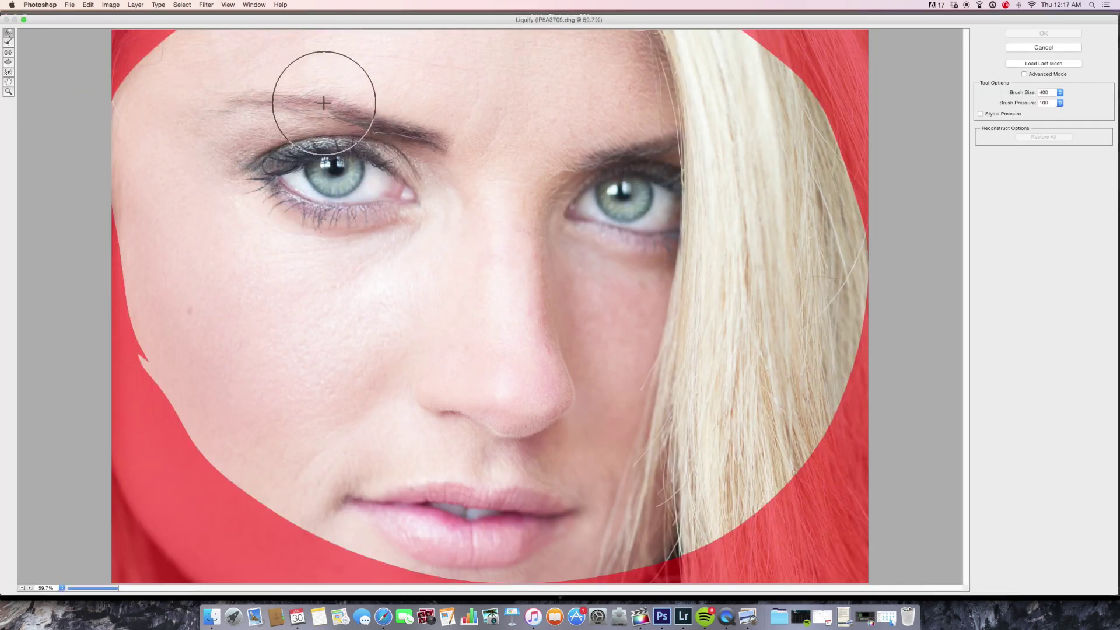
{"action": "key", "text": "bracketright"}
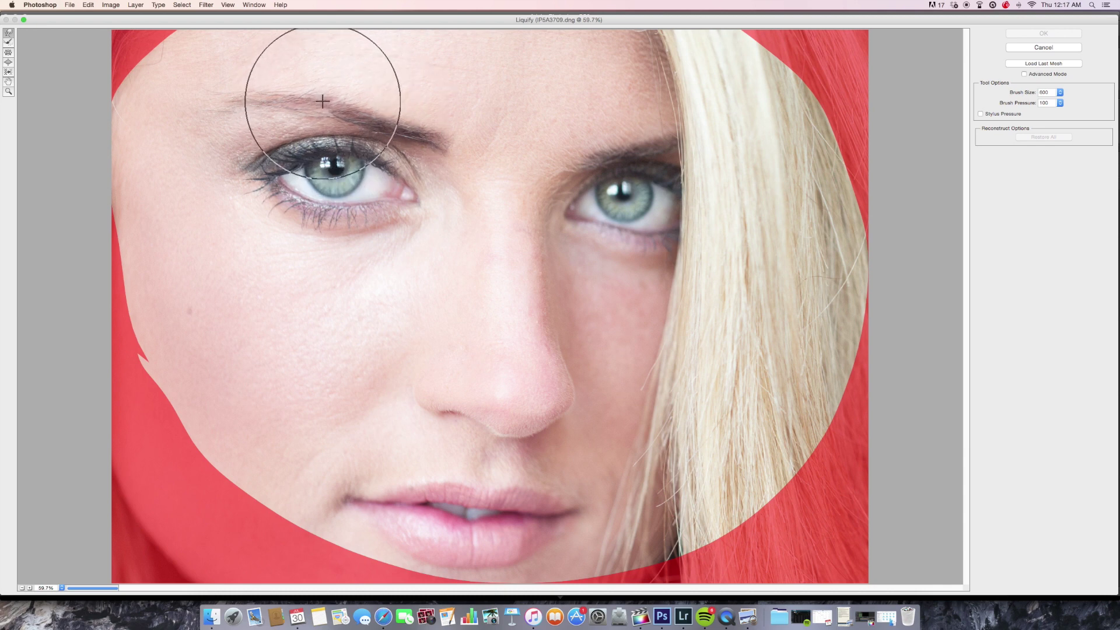
{"action": "left_click_drag", "start_coordinate": [325, 101], "coordinate": [324, 104]}
{"action": "key", "text": "bracketleft"}
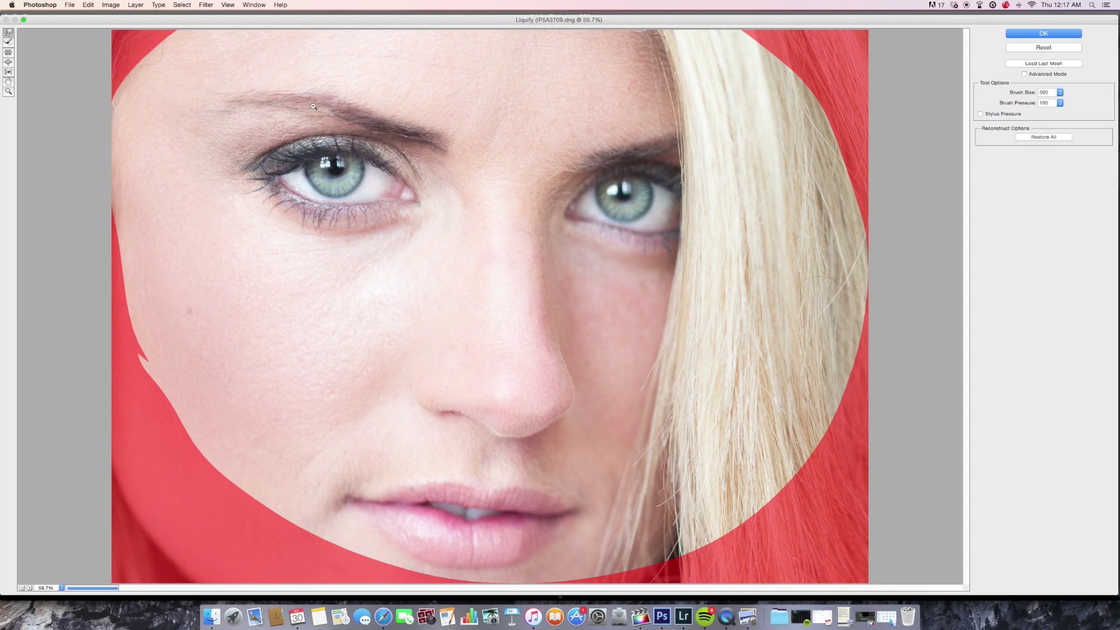
{"action": "key", "text": "super+z"}
Step: Reshape the arch and thin tail of the fully visible eyebrow with small warp pushes, using a brush size of about 250
{"action": "key", "text": "bracketleft"}
{"action": "key", "text": "bracketleft"}
{"action": "key", "text": "bracketleft"}
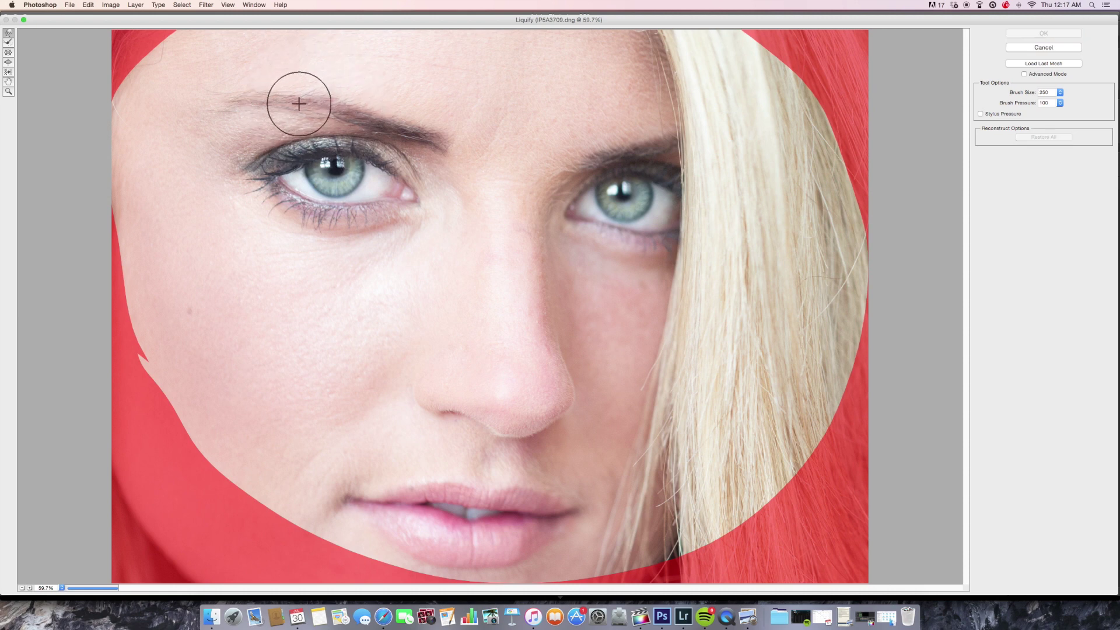
{"action": "left_click_drag", "start_coordinate": [298, 98], "coordinate": [327, 105]}
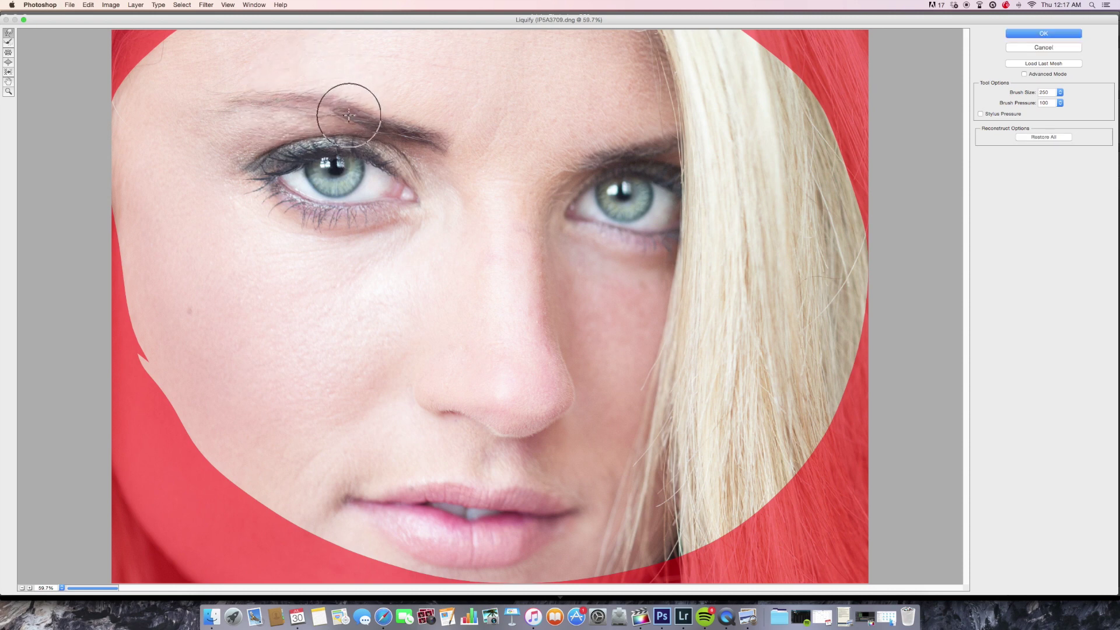
{"action": "key", "text": "bracketright"}
{"action": "key", "text": "bracketright"}
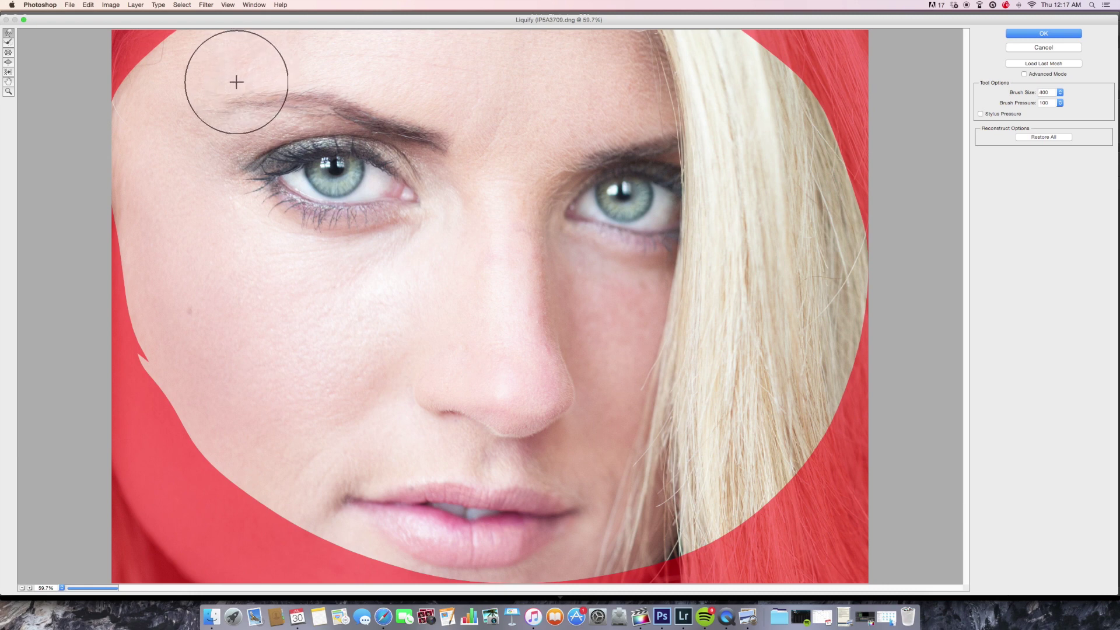
{"action": "key", "text": "bracketleft"}
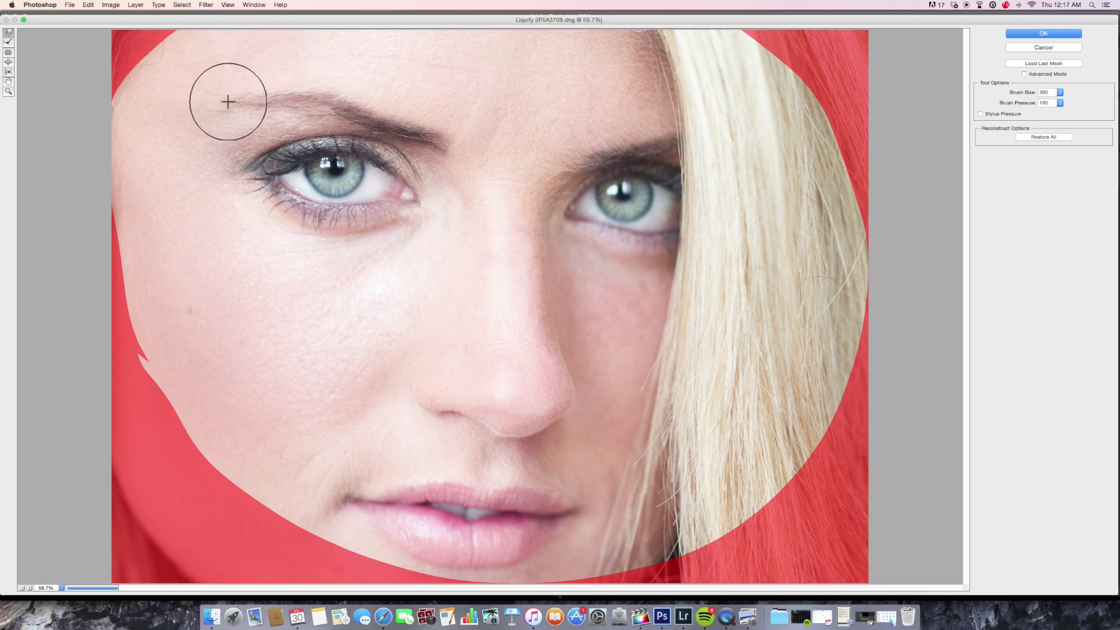
{"action": "key", "text": "bracketleft"}
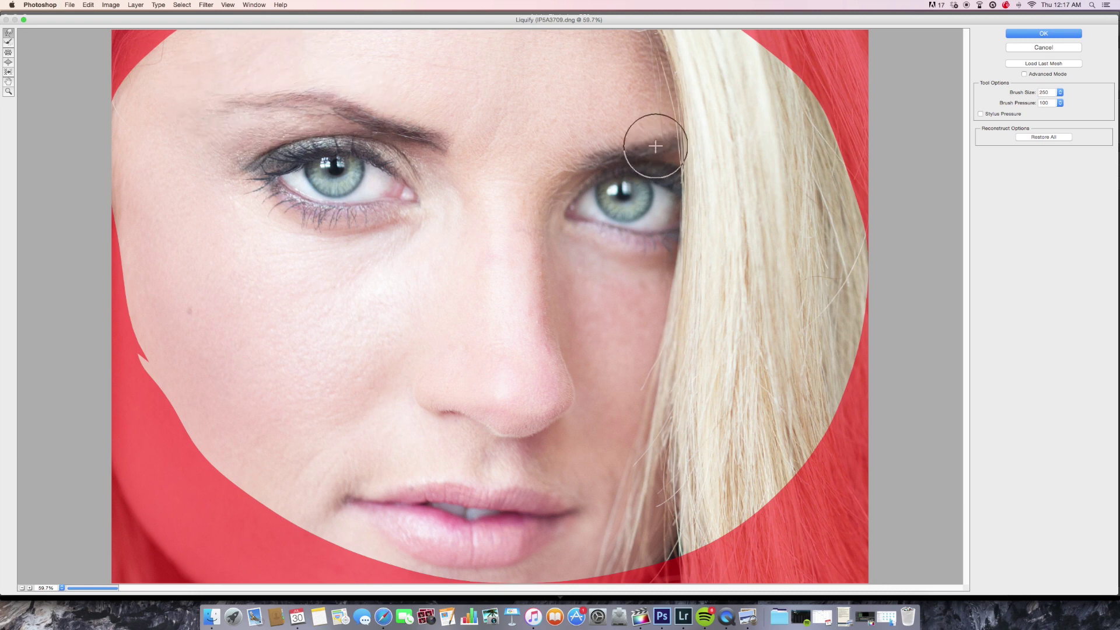
Step: Nudge the eyebrow beside the hair and the eye below it with a larger warp brush, size 400 to 500
{"action": "key", "text": "bracketright"}
{"action": "key", "text": "bracketright"}
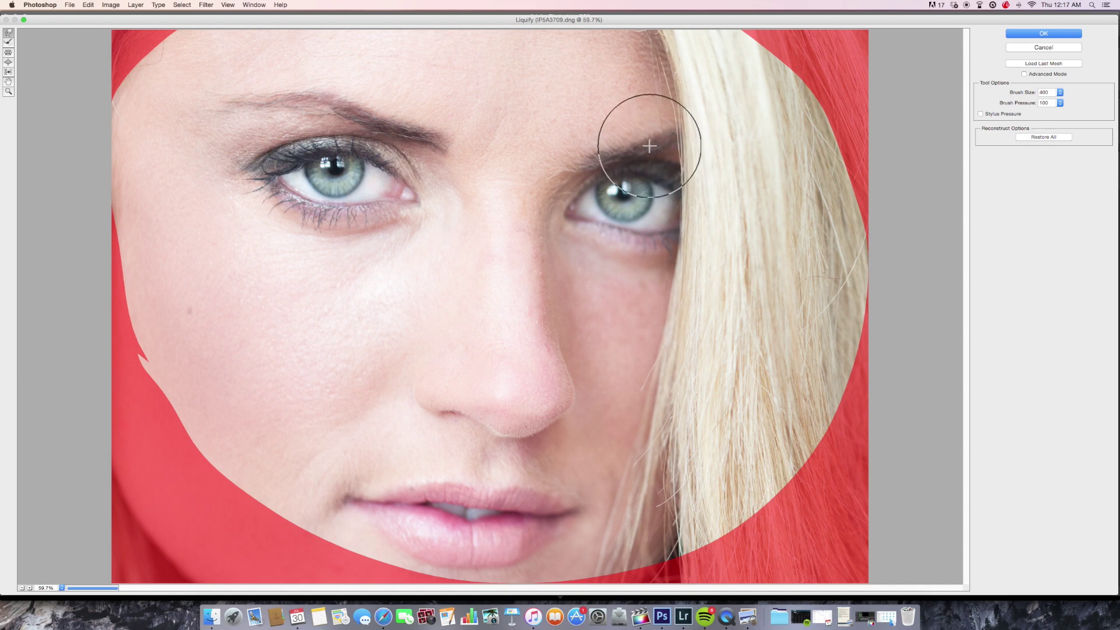
{"action": "key", "text": "bracketright"}
{"action": "key", "text": "bracketright"}
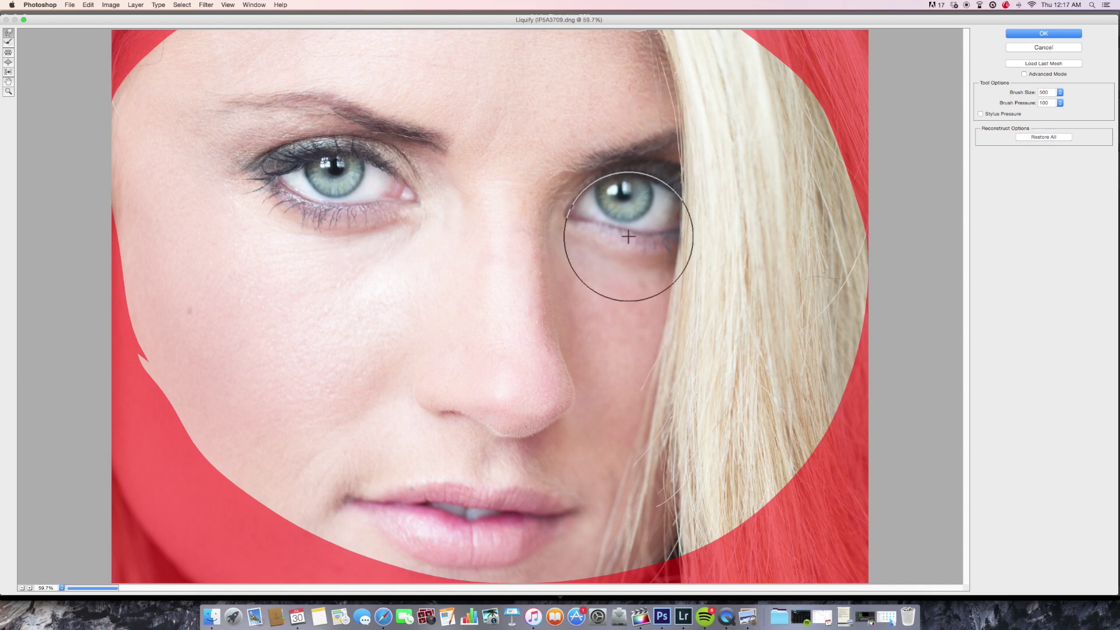
{"action": "key", "text": "bracketleft"}
{"action": "key", "text": "bracketleft"}
{"action": "key", "text": "bracketleft"}
{"action": "key", "text": "bracketright"}
{"action": "key", "text": "bracketright"}
{"action": "key", "text": "bracketright"}
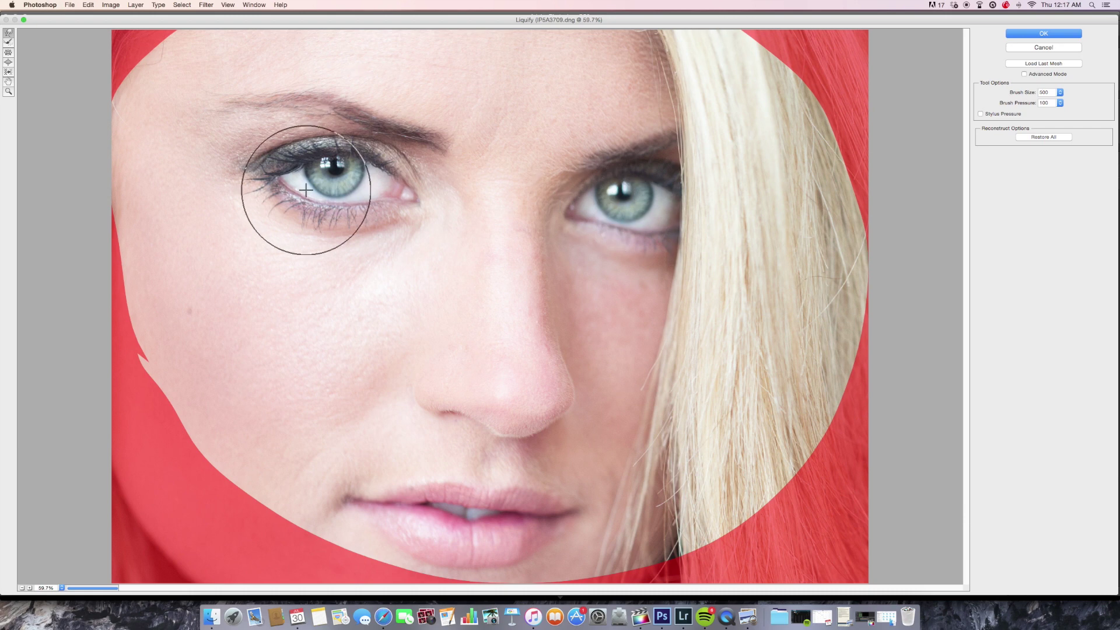
Step: Refine the outer corner and lash line of the fully visible eye with the warp brush at size 250
{"action": "key", "text": "bracketleft"}
{"action": "key", "text": "bracketleft"}
{"action": "key", "text": "bracketleft"}
{"action": "key", "text": "bracketleft"}
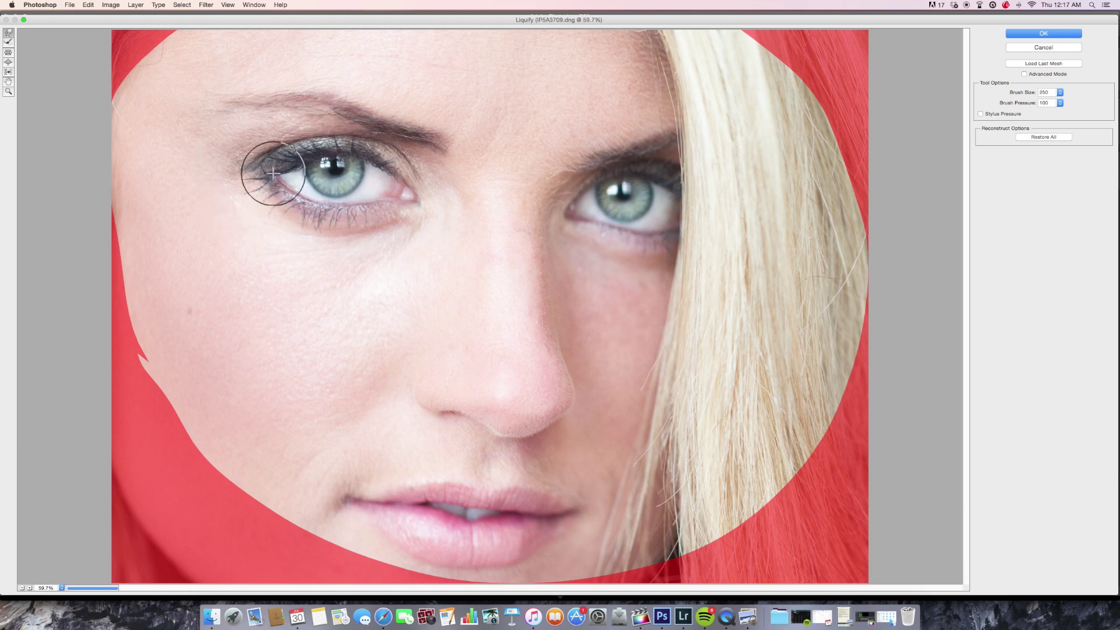
{"action": "key", "text": "bracketright"}
{"action": "key", "text": "bracketright"}
{"action": "key", "text": "bracketright"}
{"action": "key", "text": "bracketright"}
{"action": "key", "text": "bracketright"}
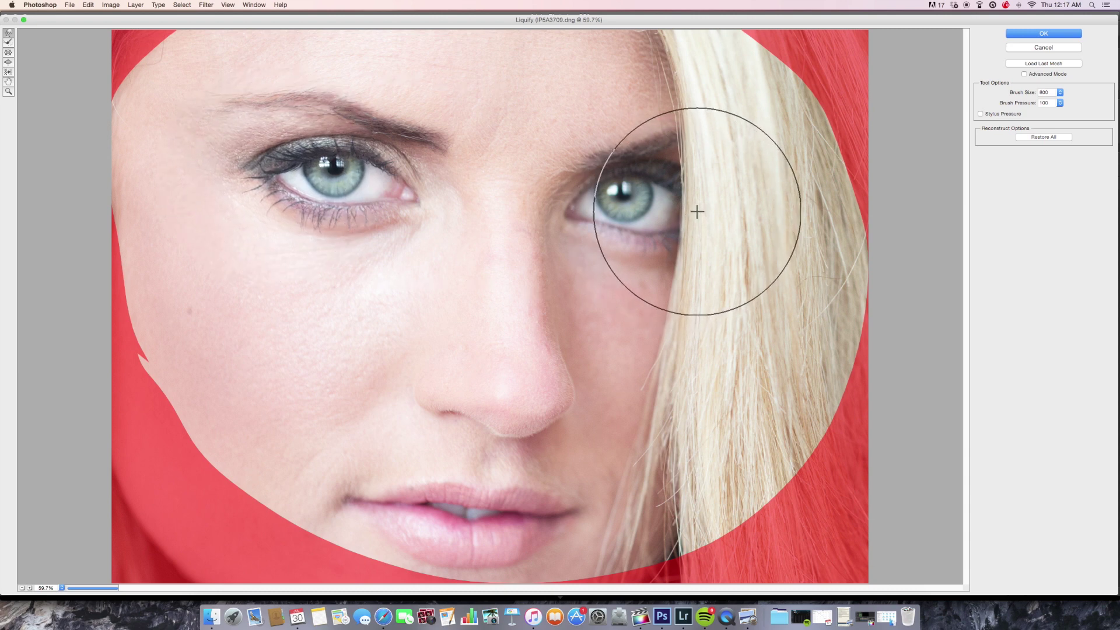
Step: Adjust the lower lid of the hair-side eye with a 200 to 250 warp brush and apply the Liquify changes
{"action": "key", "text": "bracketleft"}
{"action": "key", "text": "bracketleft"}
{"action": "key", "text": "bracketleft"}
{"action": "key", "text": "bracketleft"}
{"action": "key", "text": "bracketleft"}
{"action": "key", "text": "bracketleft"}
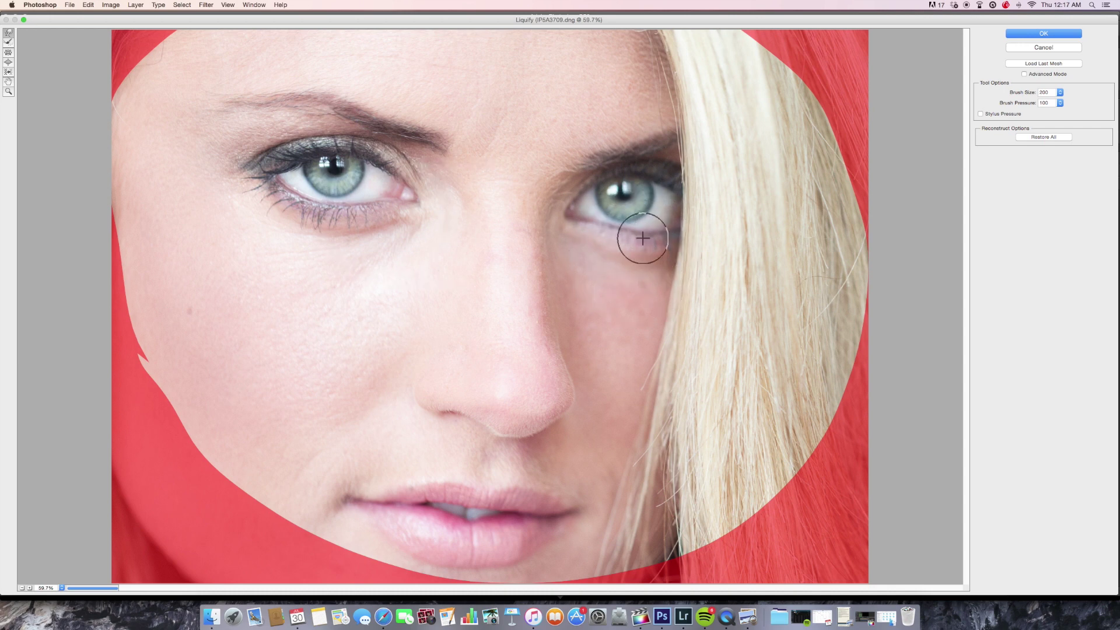
{"action": "key", "text": "bracketright"}
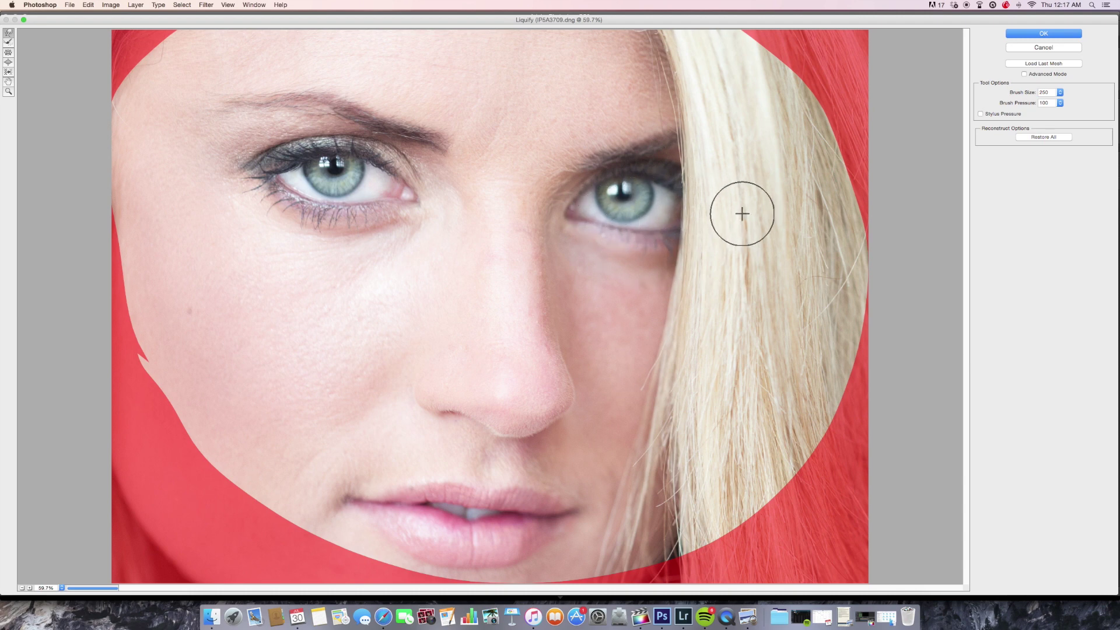
{"action": "key", "text": "z"}
{"action": "left_click", "coordinate": [445, 251], "text": "alt"}
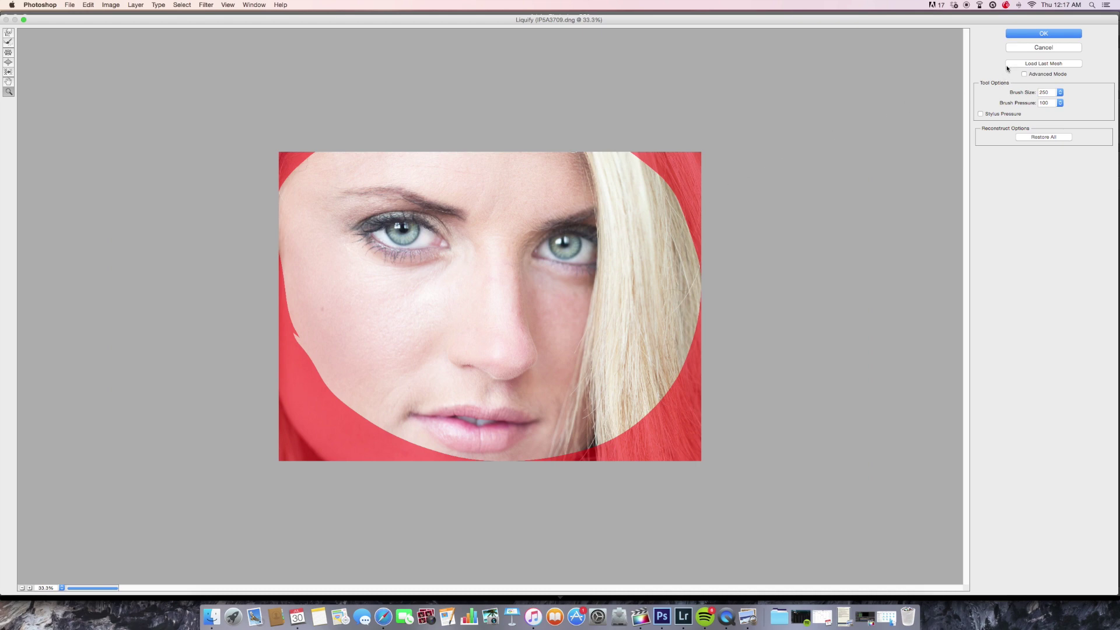
{"action": "left_click", "coordinate": [1044, 34]}
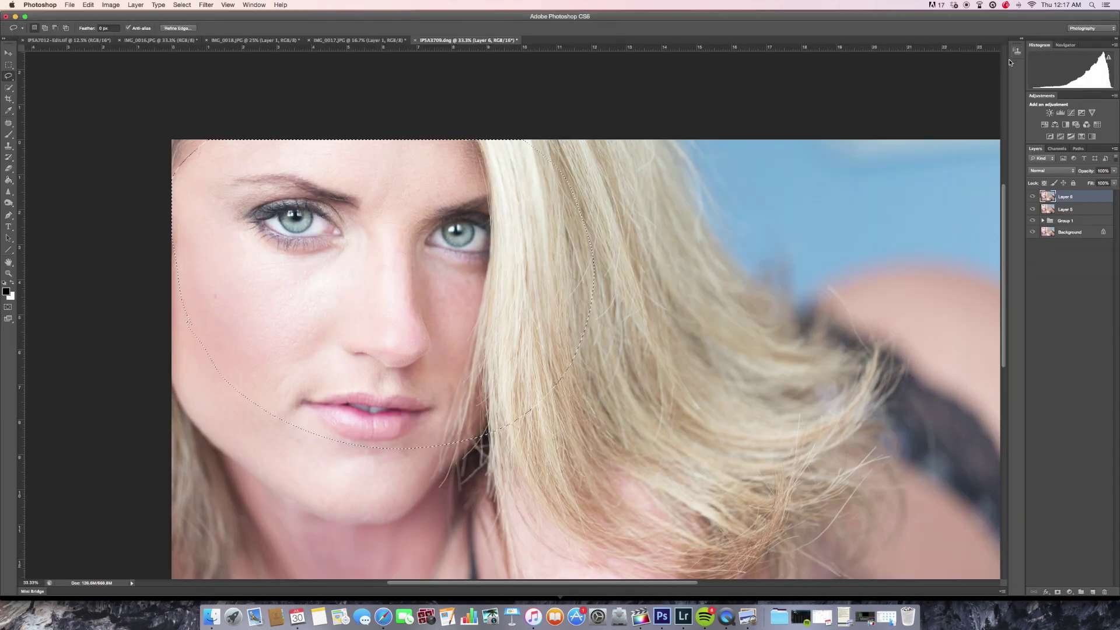
Step: Compare the face with Layer 6 hidden and shown, and clear the lasso selection
{"action": "left_click", "coordinate": [1034, 198]}
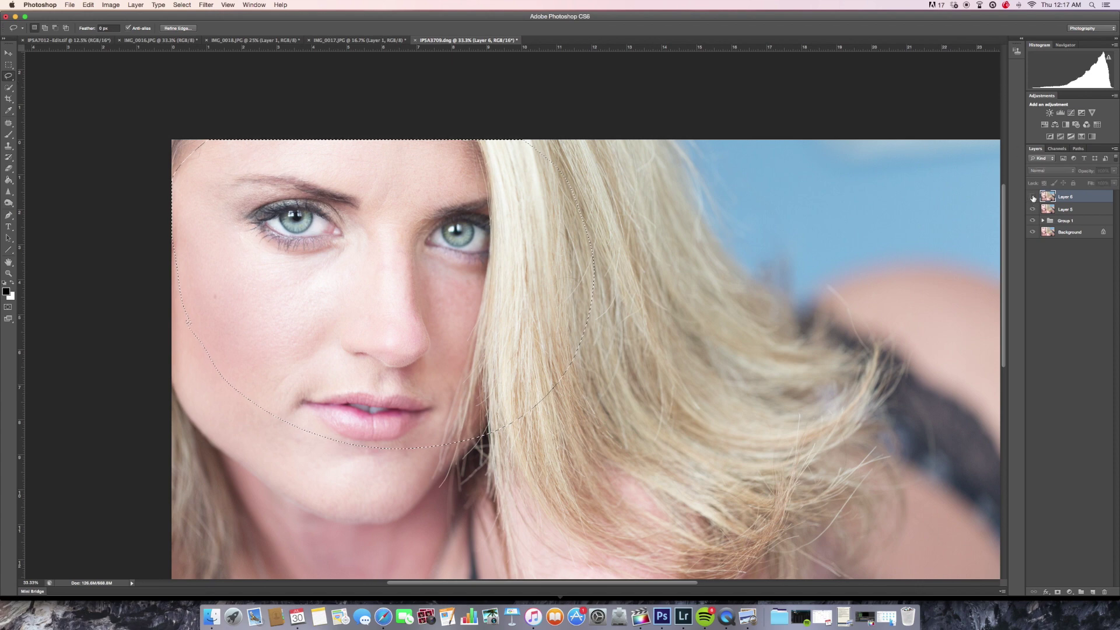
{"action": "left_click", "coordinate": [1033, 197]}
{"action": "key", "text": "super+d"}
{"action": "key", "text": "z"}
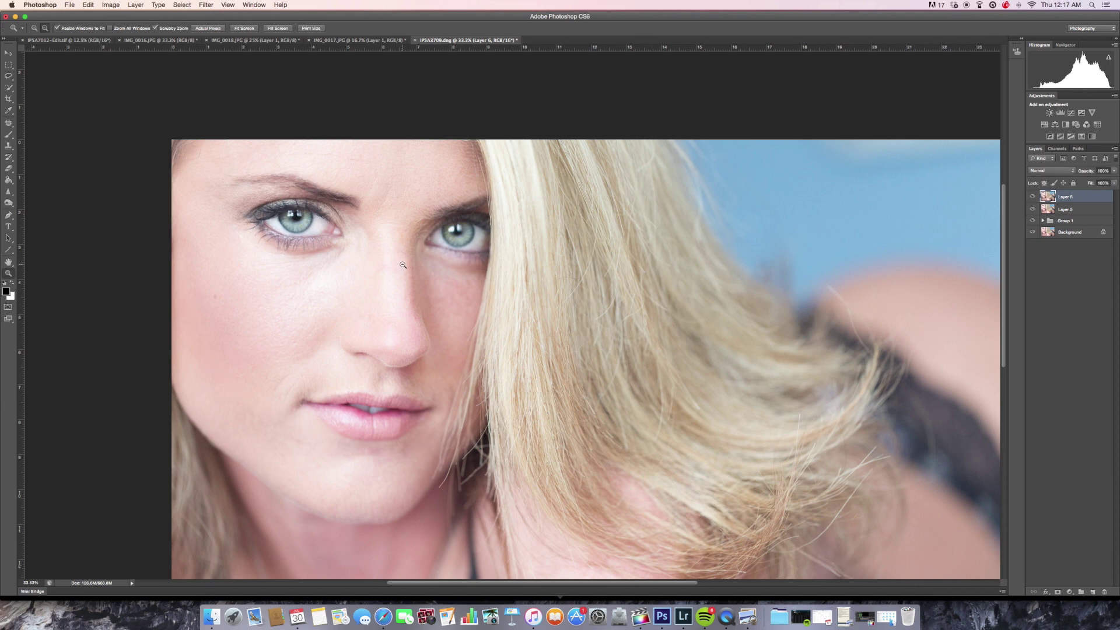
Step: Examine the Liquify changes across the whole portrait at reduced zoom by repeatedly hiding and showing Layer 6
{"action": "left_click", "coordinate": [958, 198], "text": "alt"}
{"action": "left_click", "coordinate": [1034, 198]}
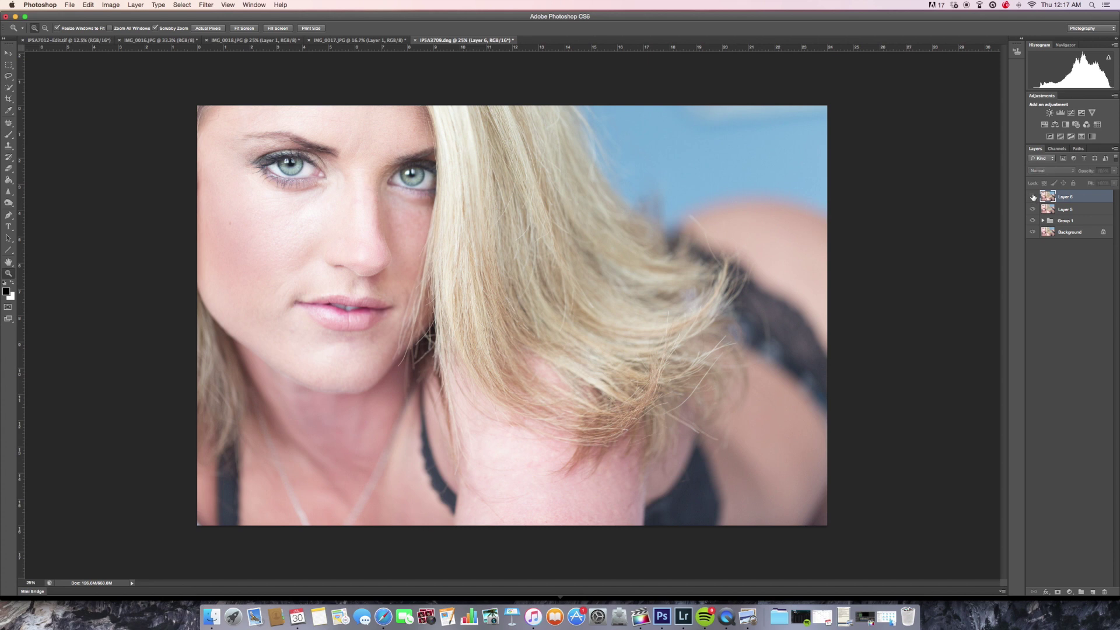
{"action": "left_click", "coordinate": [1032, 198]}
{"action": "left_click", "coordinate": [408, 218], "text": "alt"}
{"action": "left_click", "coordinate": [473, 257], "text": "alt"}
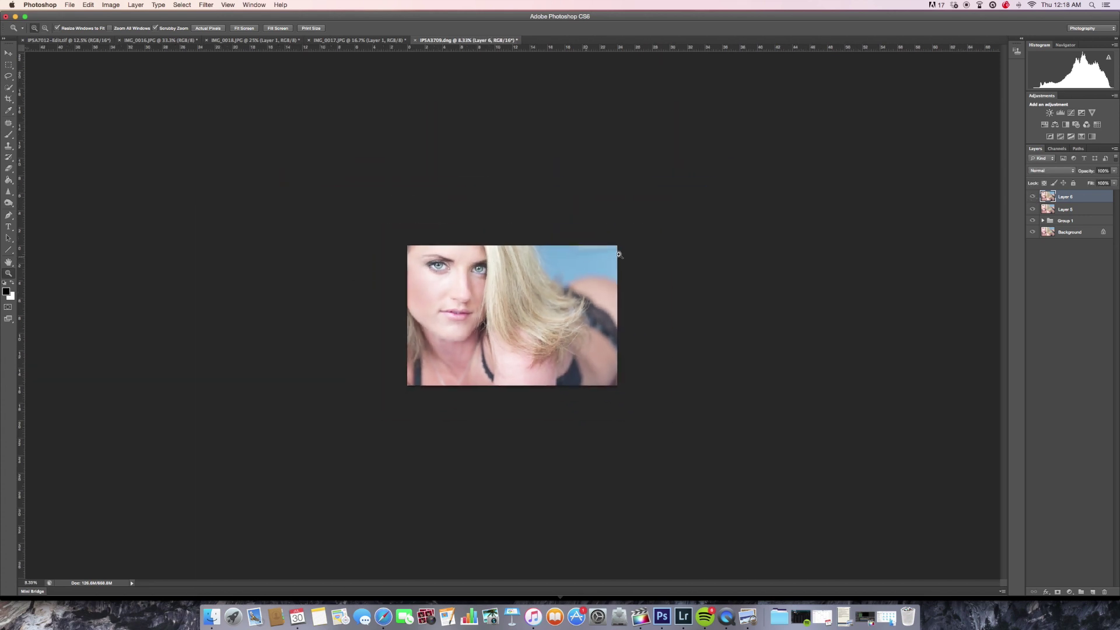
{"action": "left_click", "coordinate": [1032, 198]}
{"action": "left_click", "coordinate": [1033, 198]}
{"action": "left_click", "coordinate": [1033, 198]}
{"action": "left_click", "coordinate": [1034, 198]}
{"action": "left_click", "coordinate": [1033, 199]}
{"action": "left_click", "coordinate": [1033, 198]}
{"action": "left_click", "coordinate": [479, 281]}
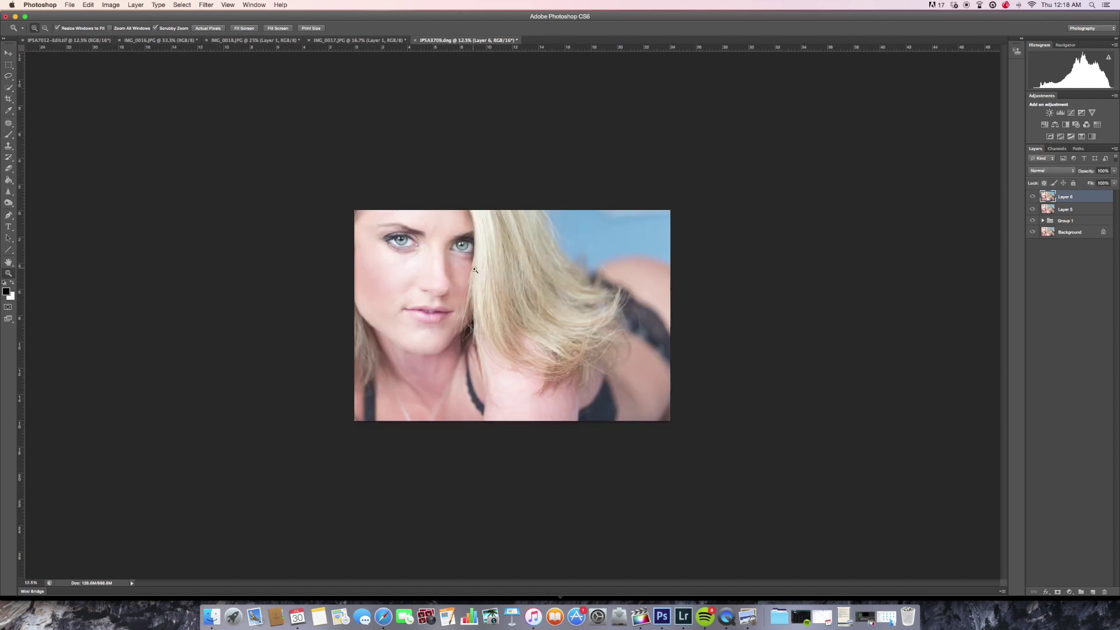
Step: Group Layer 6, Layer 5 and Group 1 into a single layer group above the Background
{"action": "left_click", "coordinate": [475, 245]}
{"action": "left_click", "coordinate": [470, 196]}
{"action": "left_click", "coordinate": [470, 197], "text": "alt"}
{"action": "left_click", "coordinate": [468, 223]}
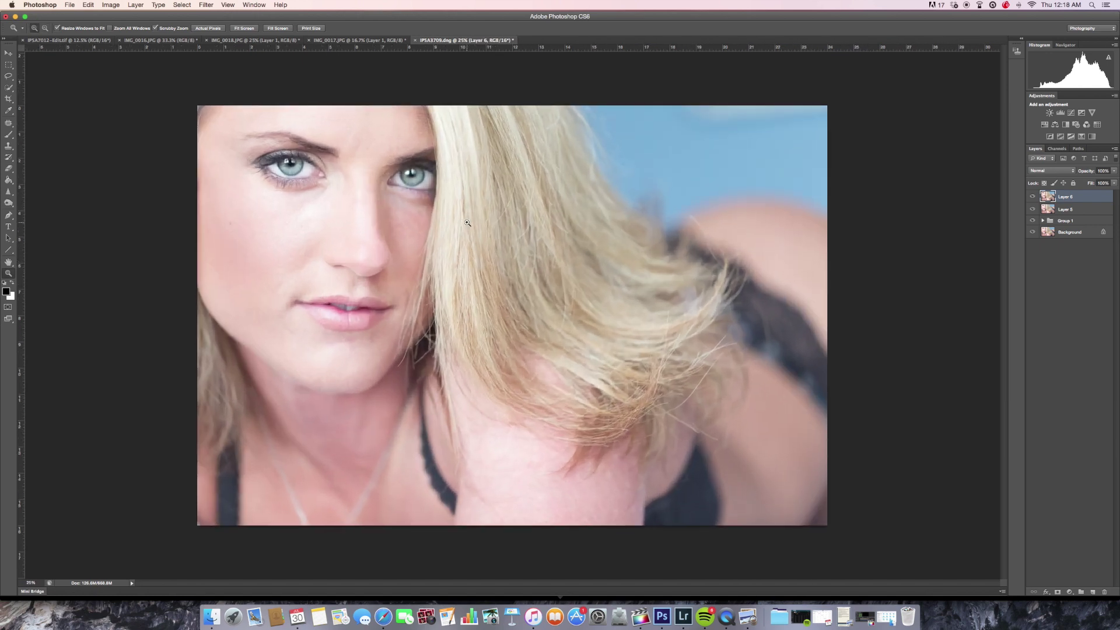
{"action": "left_click", "coordinate": [468, 220]}
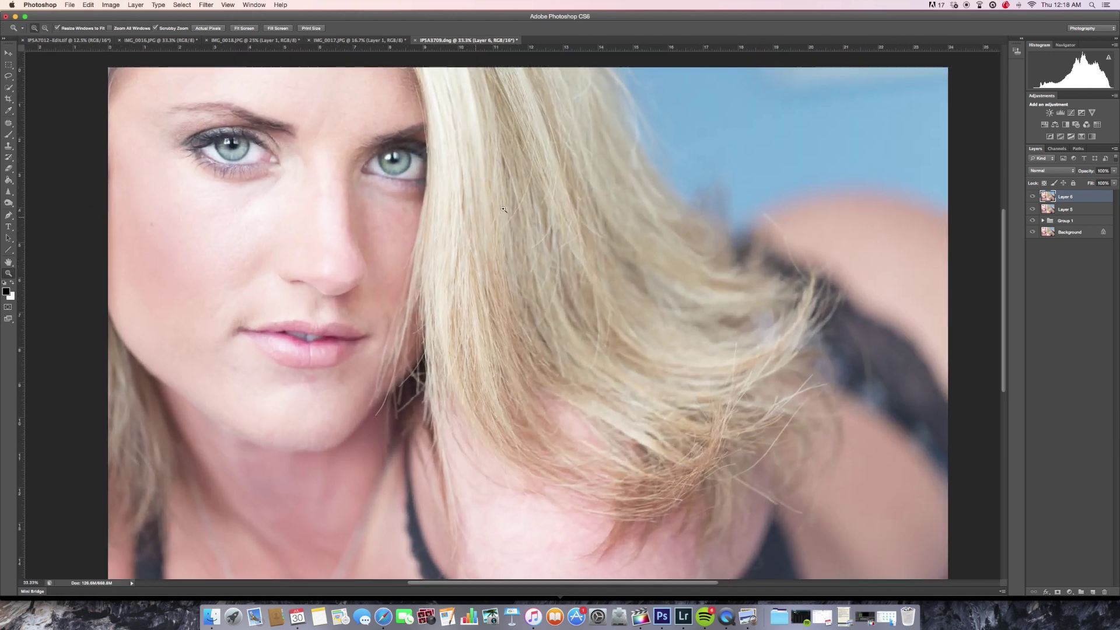
{"action": "left_click", "coordinate": [1082, 213], "text": "shift"}
{"action": "left_click", "coordinate": [1077, 217], "text": "shift"}
{"action": "key", "text": "super+g"}
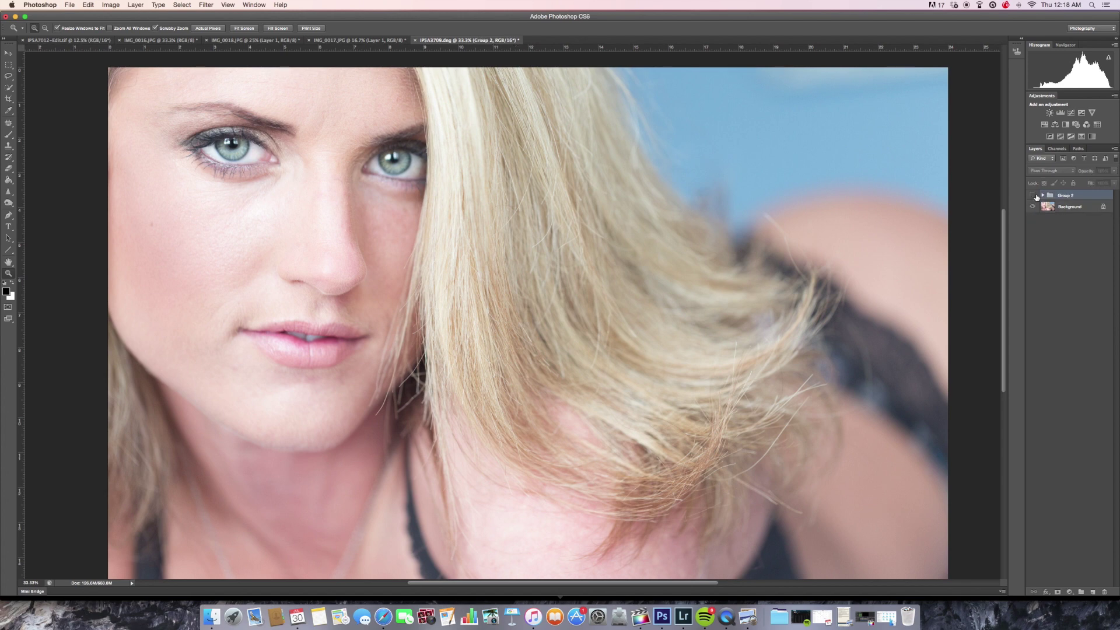
Step: Compare the eyes and brows up close with Group 2 hidden and shown
{"action": "left_click_drag", "start_coordinate": [361, 199], "coordinate": [408, 252]}
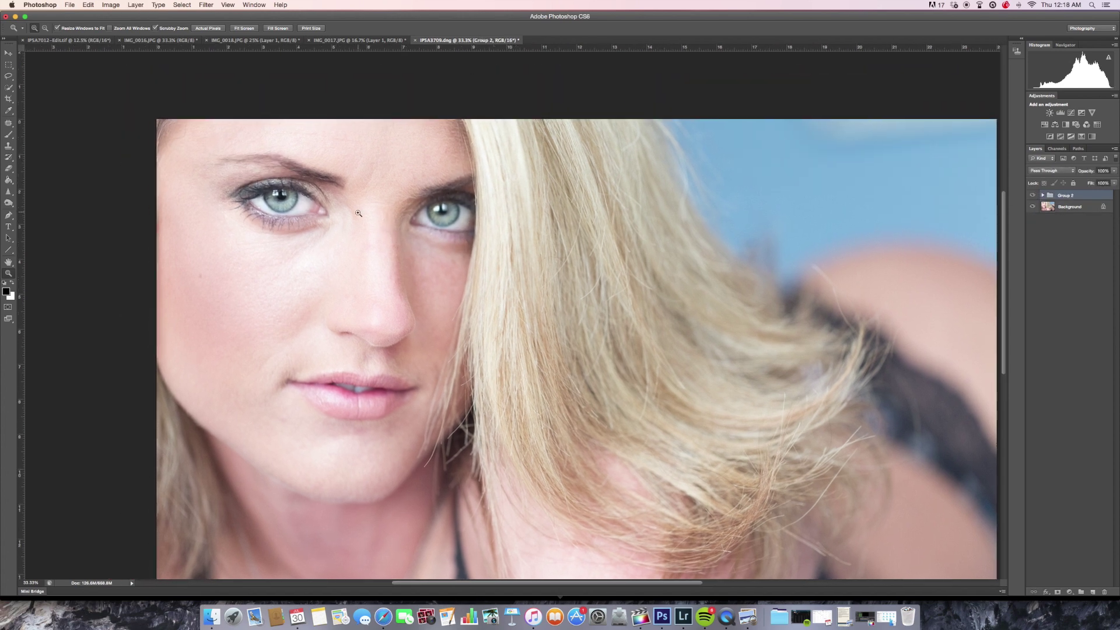
{"action": "left_click", "coordinate": [354, 215]}
{"action": "left_click", "coordinate": [377, 214], "text": "alt"}
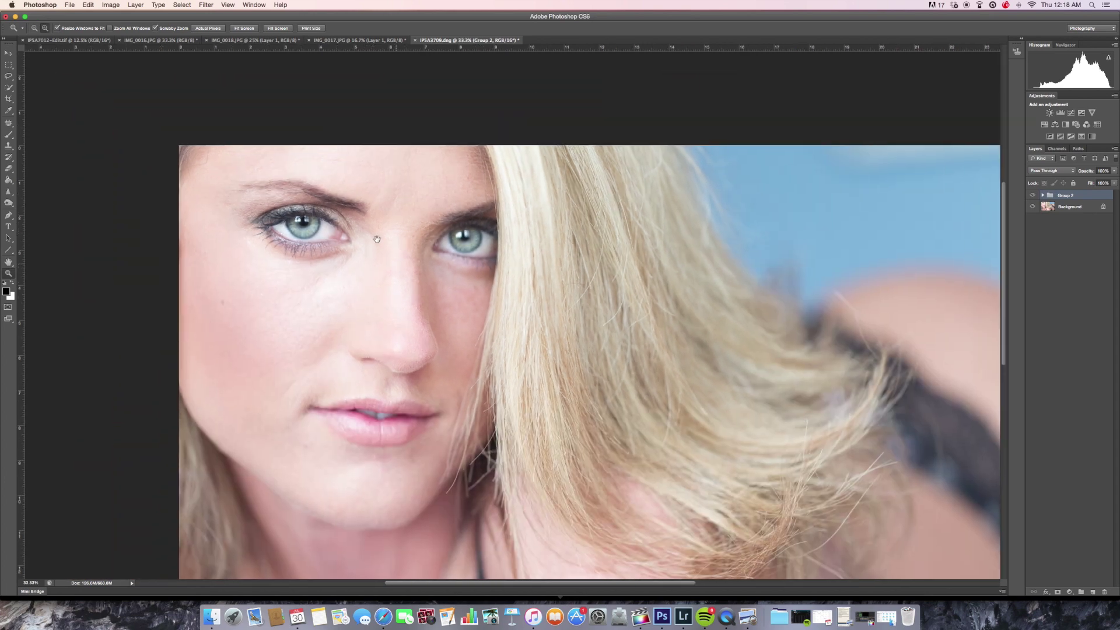
{"action": "left_click", "coordinate": [377, 239]}
{"action": "left_click", "coordinate": [377, 232]}
{"action": "left_click", "coordinate": [378, 237], "text": "alt"}
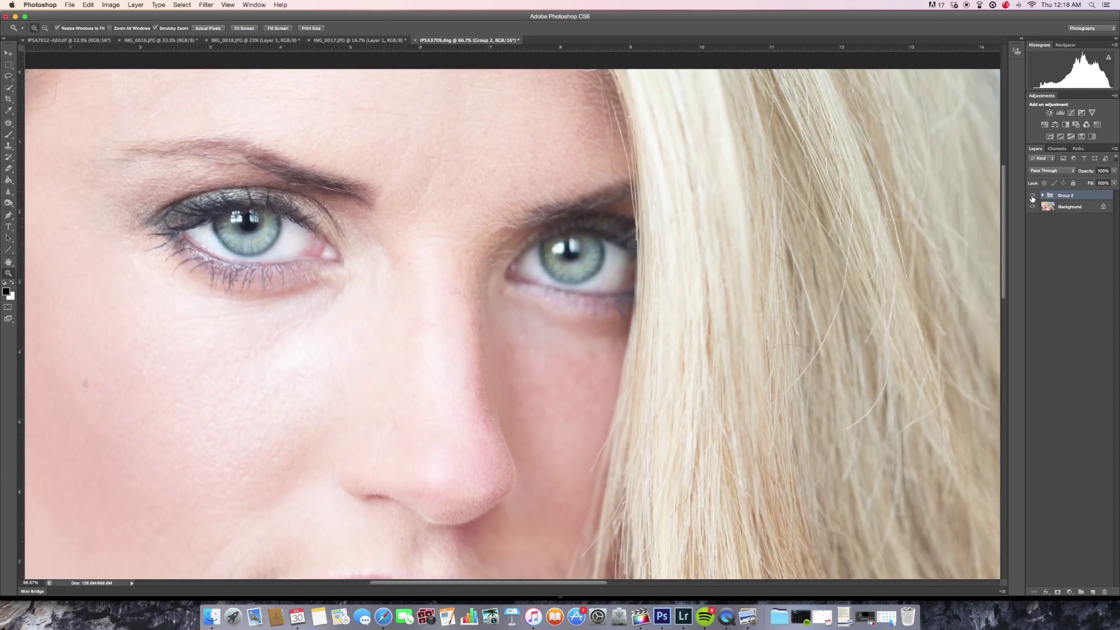
{"action": "left_click", "coordinate": [1032, 196]}
{"action": "left_click", "coordinate": [1033, 196]}
{"action": "left_click", "coordinate": [1032, 196]}
{"action": "left_click", "coordinate": [1033, 196]}
Step: Examine the overall balance of the retouched face and hair at 25 to 33 percent zoom
{"action": "left_click_drag", "start_coordinate": [606, 256], "coordinate": [534, 299]}
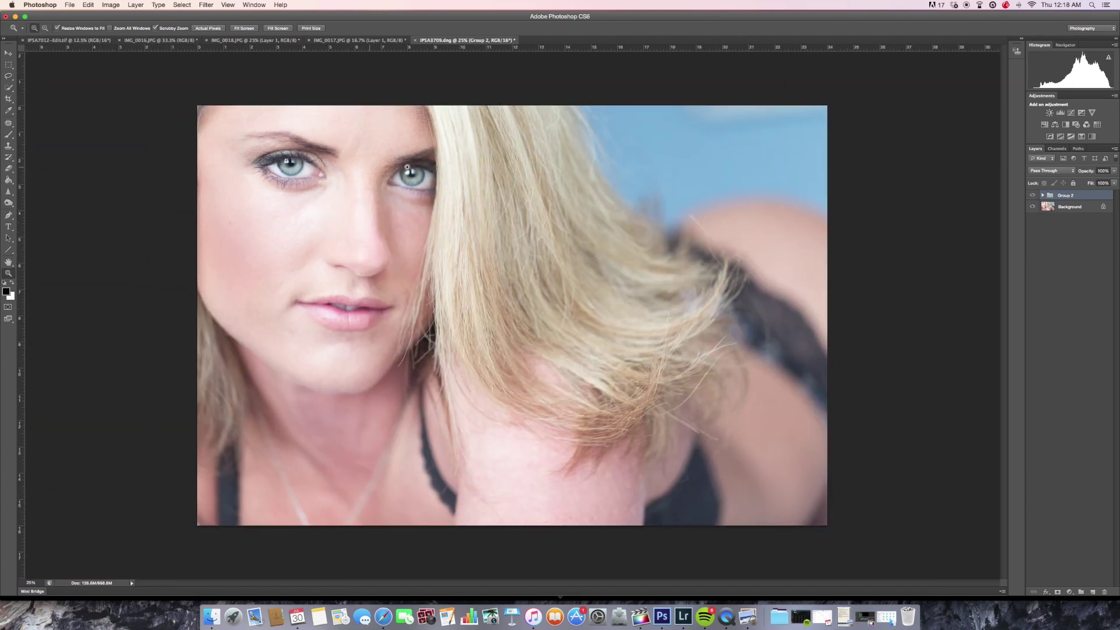
{"action": "left_click", "coordinate": [372, 185]}
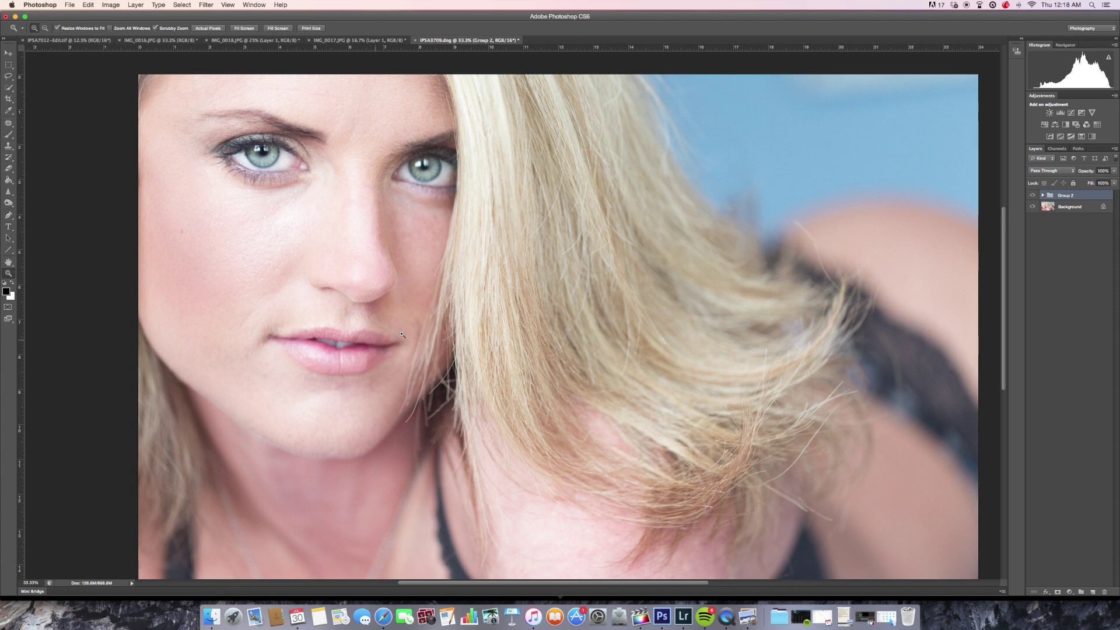
{"action": "scroll", "coordinate": [402, 334], "scroll_direction": "down", "scroll_amount": 2}
{"action": "left_click", "coordinate": [387, 247], "text": "alt"}
{"action": "left_click", "coordinate": [385, 245]}
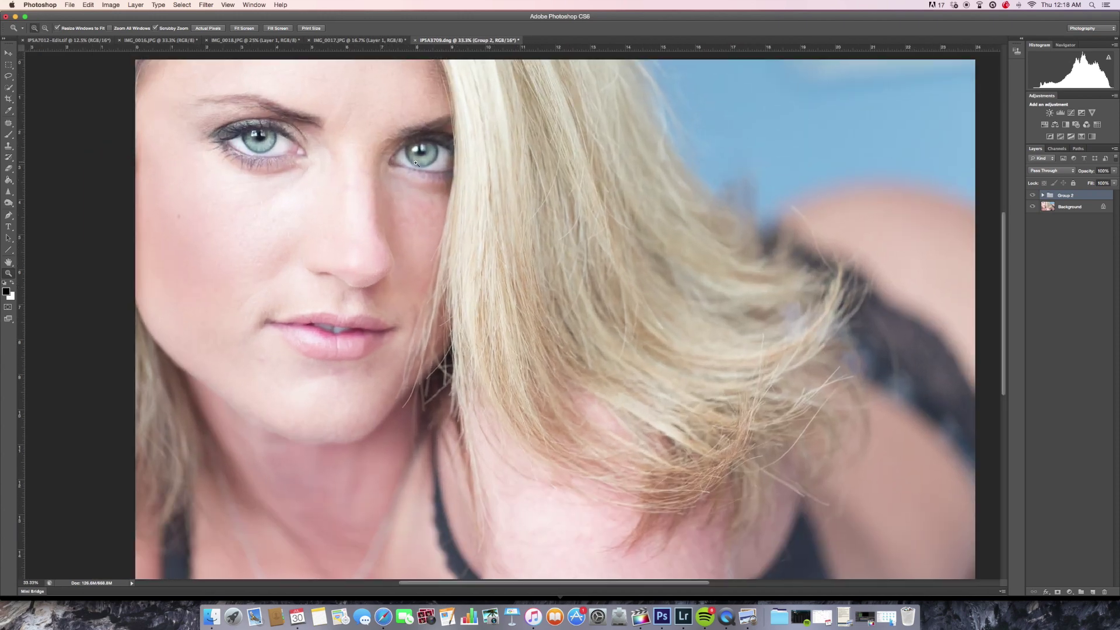
{"action": "left_click", "coordinate": [374, 231]}
{"action": "left_click", "coordinate": [374, 238]}
{"action": "left_click", "coordinate": [383, 241], "text": "alt"}
{"action": "left_click", "coordinate": [384, 241], "text": "alt"}
{"action": "left_click", "coordinate": [383, 241], "text": "alt"}
{"action": "left_click", "coordinate": [383, 241], "text": "alt"}
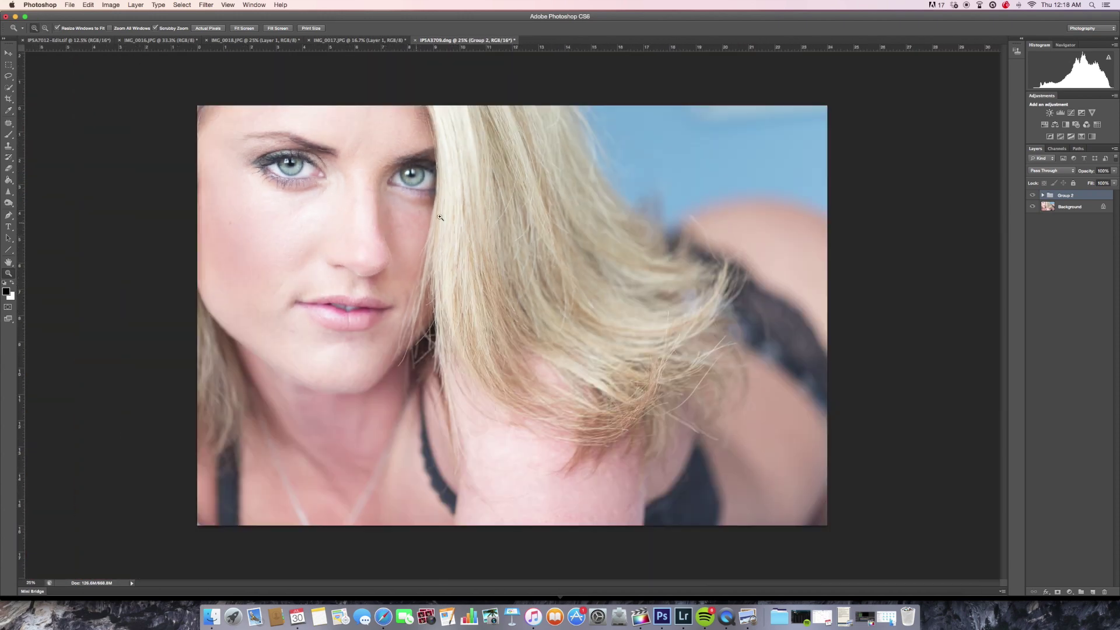
Step: Stamp all visible layers into a new merged layer above Group 2
{"action": "left_click", "coordinate": [343, 180]}
{"action": "left_click", "coordinate": [350, 187]}
{"action": "left_click", "coordinate": [373, 204]}
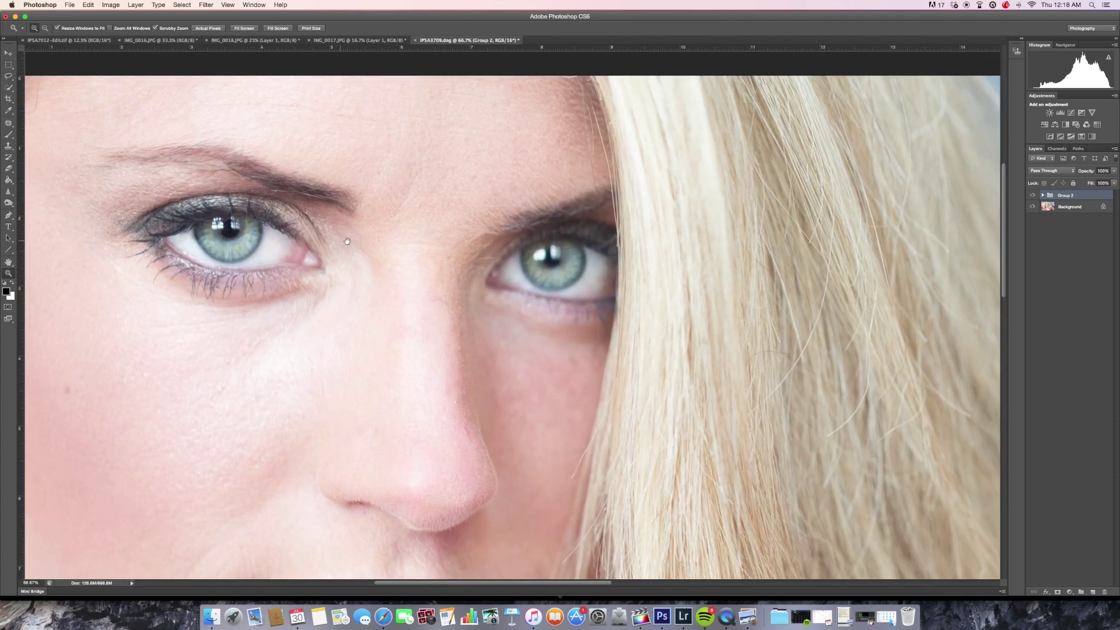
{"action": "left_click", "coordinate": [494, 235]}
{"action": "left_click", "coordinate": [520, 309]}
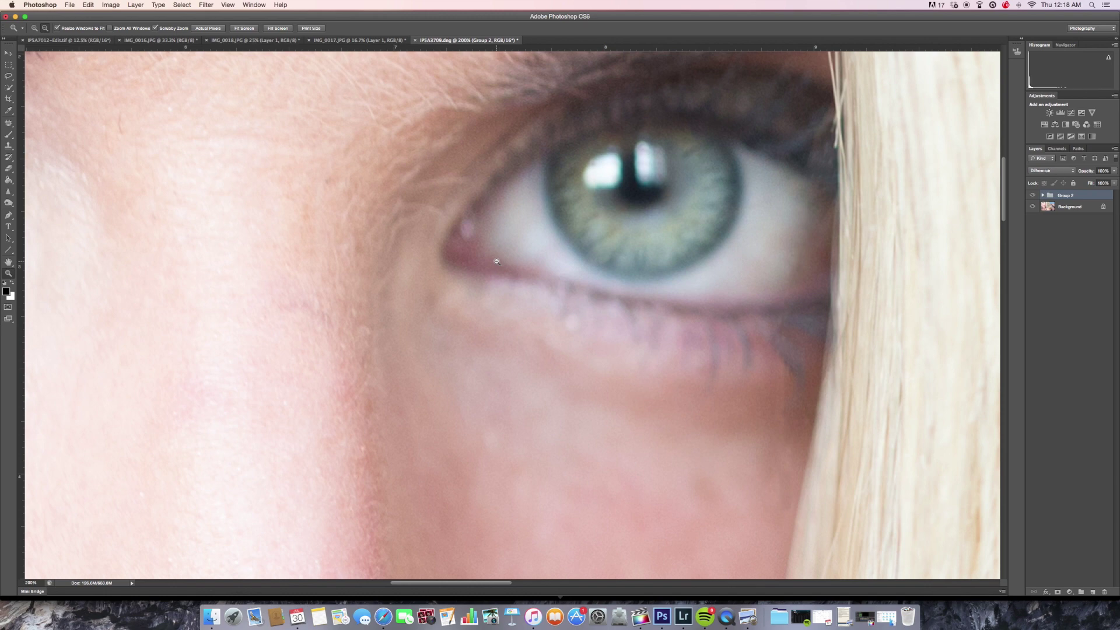
{"action": "key", "text": "shift+alt+e"}
{"action": "key", "text": "shift+alt+p"}
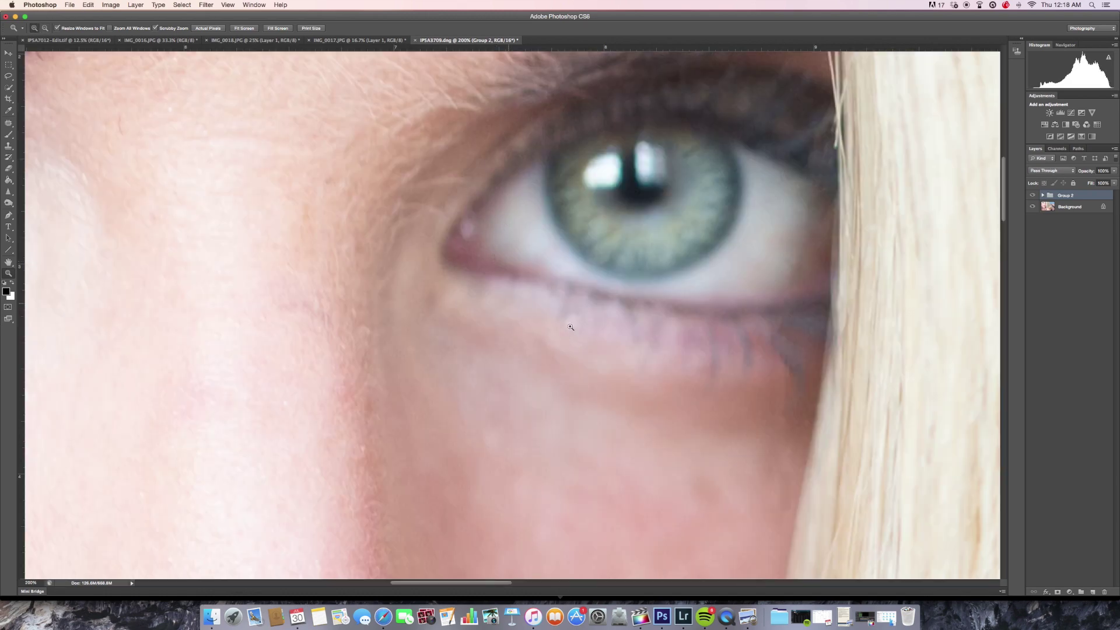
{"action": "key", "text": "super+alt+shift+e"}
Step: Patch the small bright specks along the lower lid and in the inner corner of the hair-side eye
{"action": "key", "text": "j"}
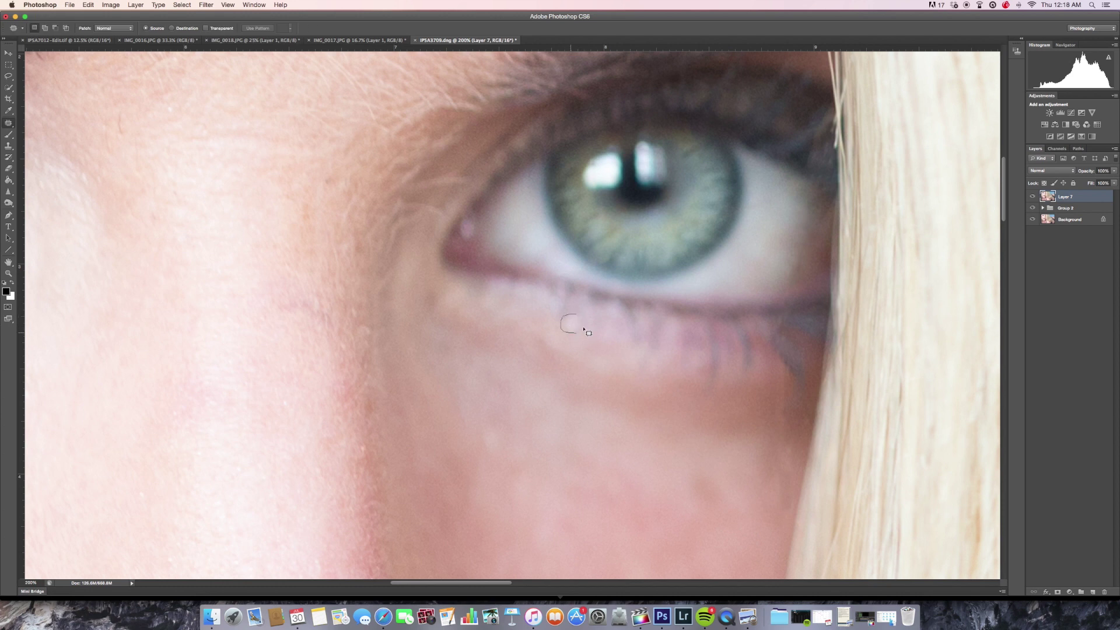
{"action": "left_click_drag", "start_coordinate": [584, 329], "coordinate": [578, 314]}
{"action": "left_click_drag", "start_coordinate": [523, 281], "coordinate": [521, 278]}
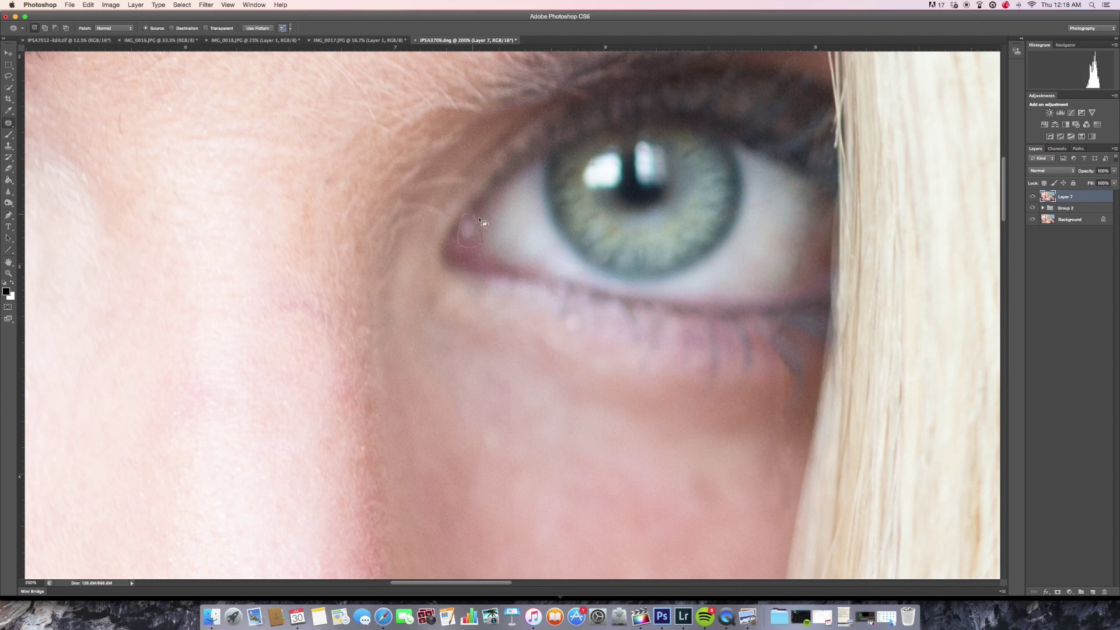
{"action": "left_click_drag", "start_coordinate": [483, 223], "coordinate": [387, 213]}
Step: Inspect the lashes, lids and inner corner of the fully visible eye at 200 percent zoom
{"action": "key", "text": "z"}
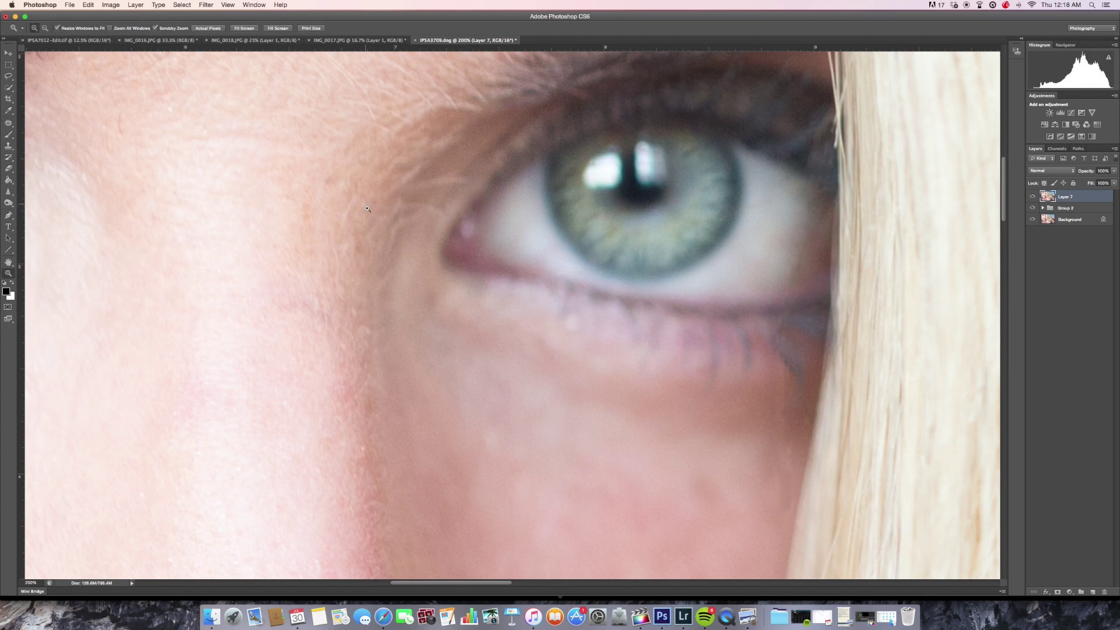
{"action": "left_click", "coordinate": [326, 233], "text": "alt"}
{"action": "left_click", "coordinate": [316, 240], "text": "alt"}
{"action": "left_click", "coordinate": [315, 242]}
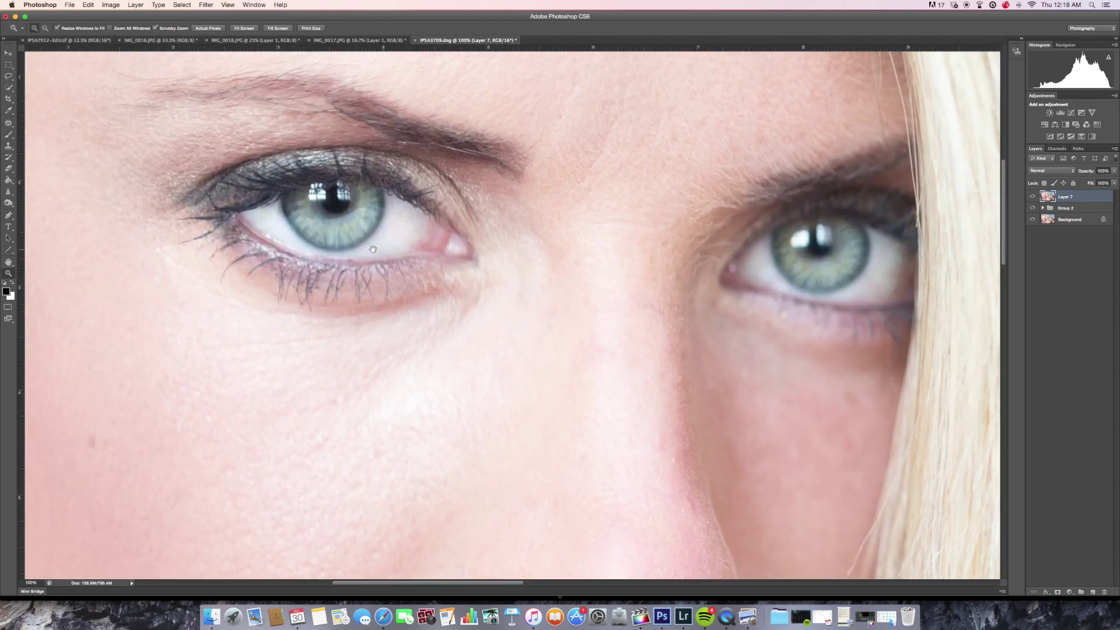
{"action": "left_click", "coordinate": [284, 234]}
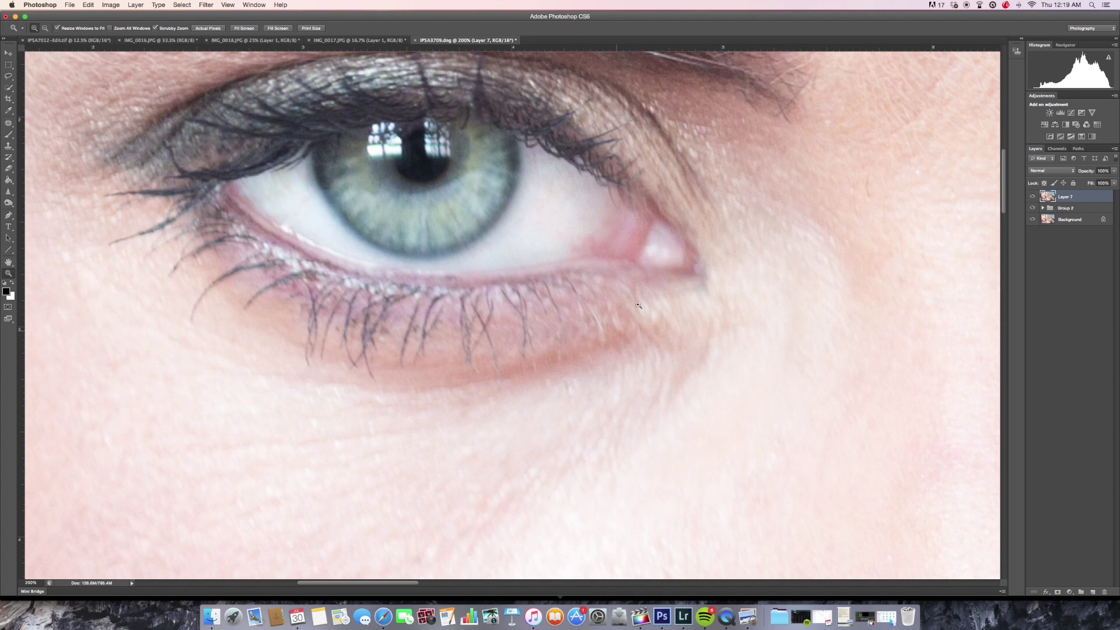
{"action": "scroll", "coordinate": [608, 349], "scroll_direction": "up", "scroll_amount": 3}
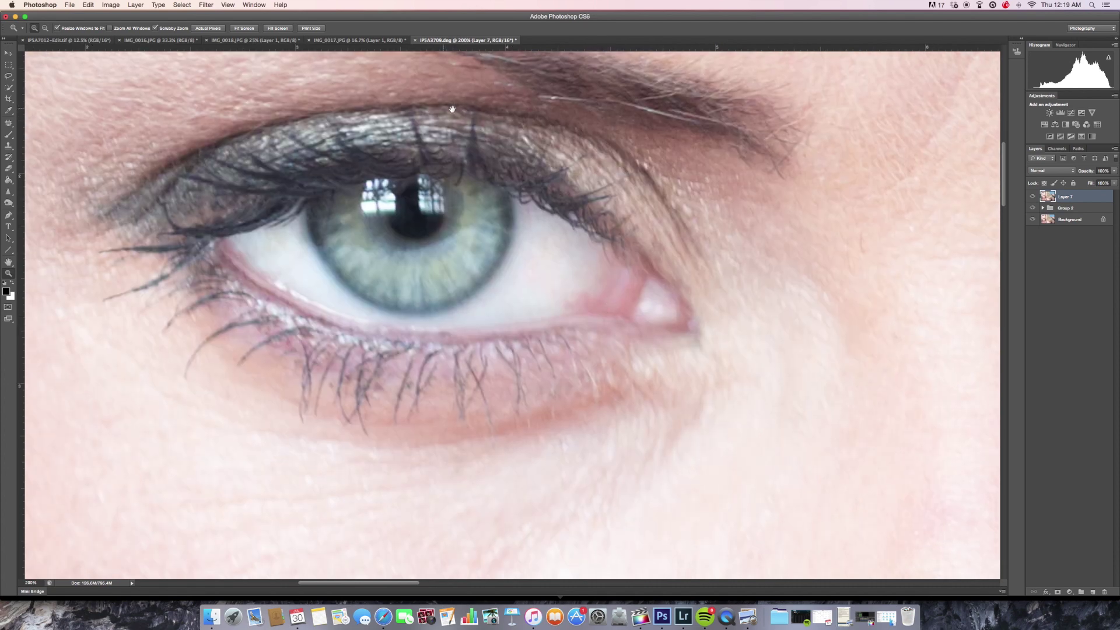
{"action": "left_click_drag", "start_coordinate": [552, 212], "coordinate": [355, 199]}
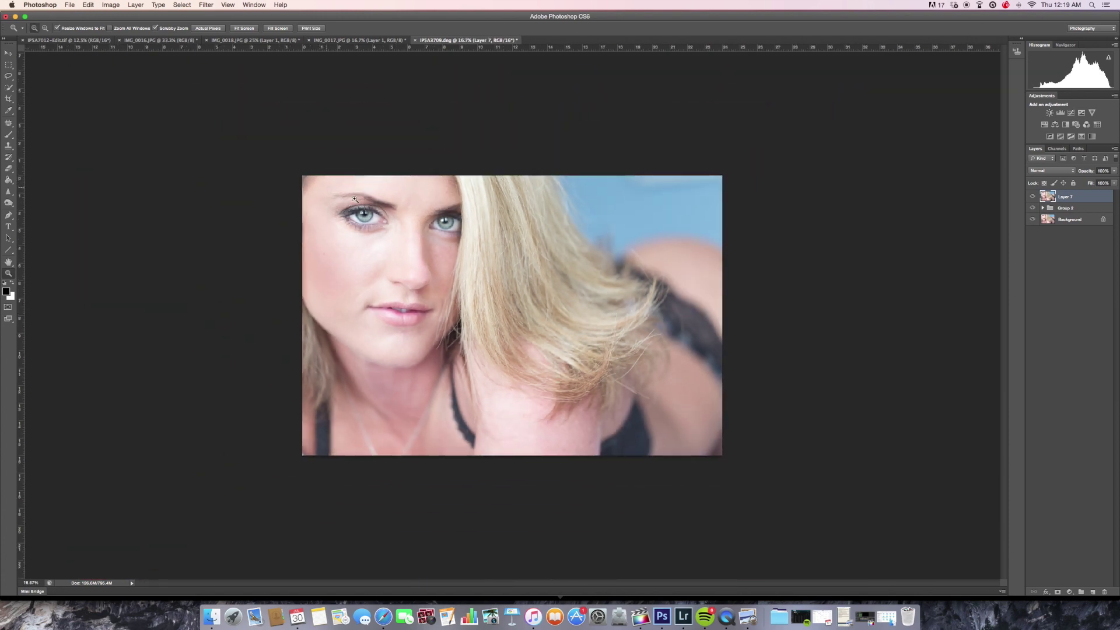
Step: Examine the eyes and face at several zoom levels, from the whole portrait to a close view of both eyes
{"action": "left_click", "coordinate": [398, 231]}
{"action": "left_click", "coordinate": [386, 204], "text": "alt"}
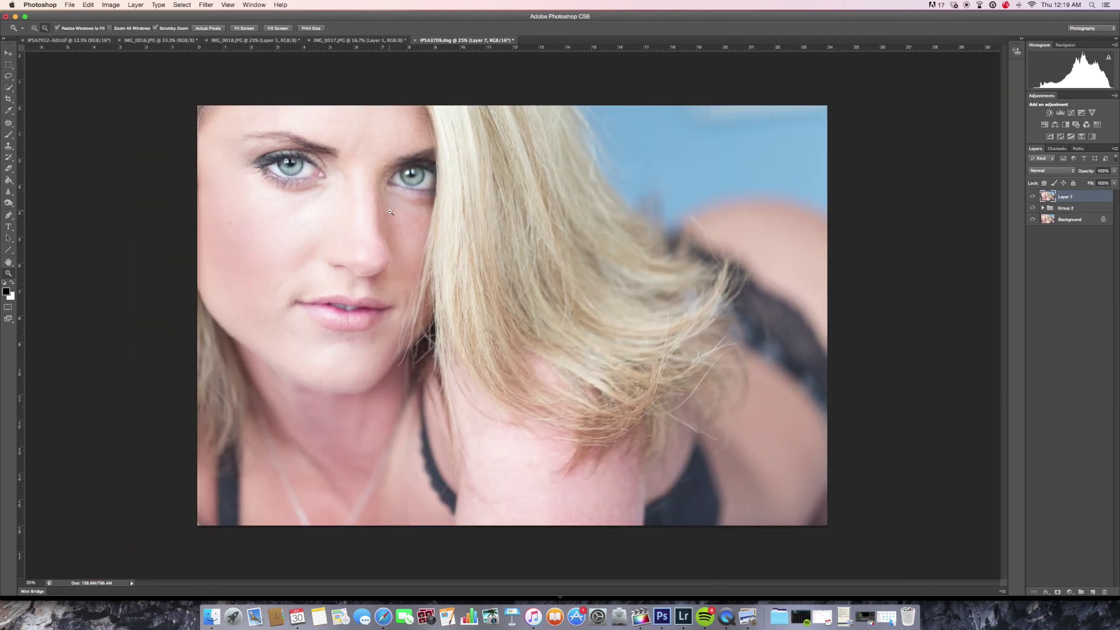
{"action": "left_click", "coordinate": [385, 205], "text": "alt"}
{"action": "left_click", "coordinate": [395, 219]}
{"action": "left_click", "coordinate": [396, 220]}
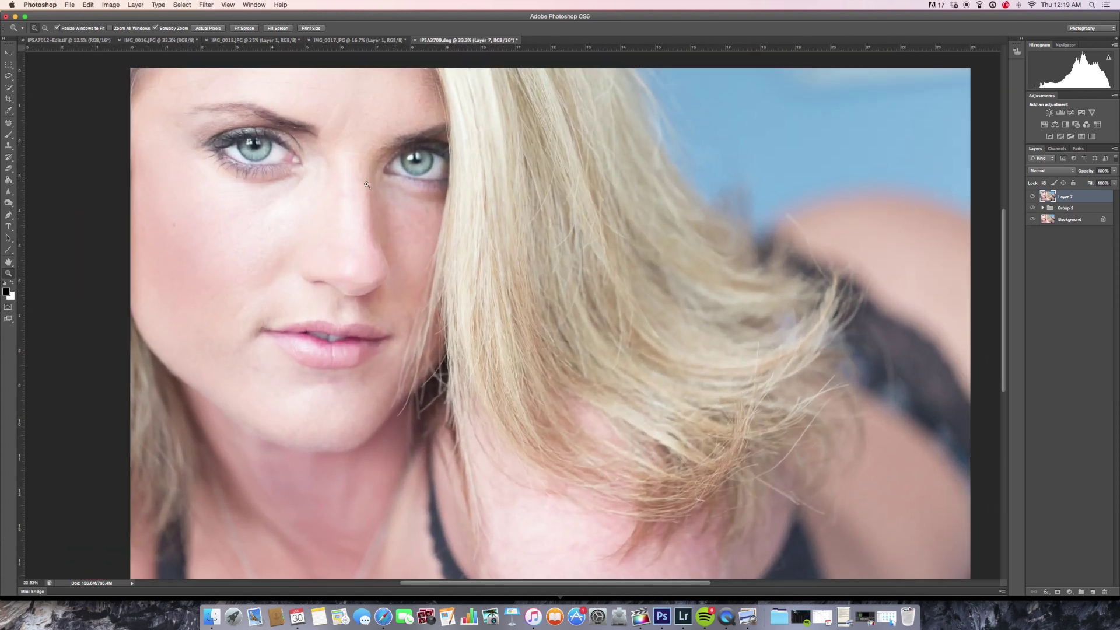
{"action": "left_click", "coordinate": [324, 193], "text": "alt"}
{"action": "left_click", "coordinate": [281, 170]}
{"action": "left_click", "coordinate": [284, 172]}
{"action": "left_click", "coordinate": [284, 172]}
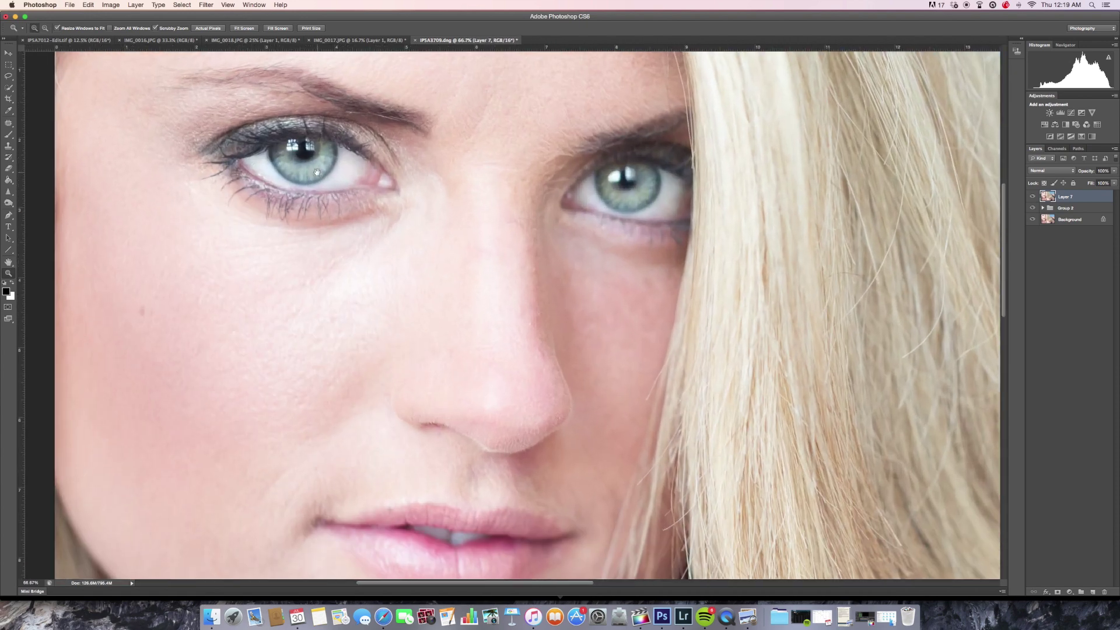
{"action": "left_click", "coordinate": [314, 222], "text": "alt"}
{"action": "left_click", "coordinate": [313, 221]}
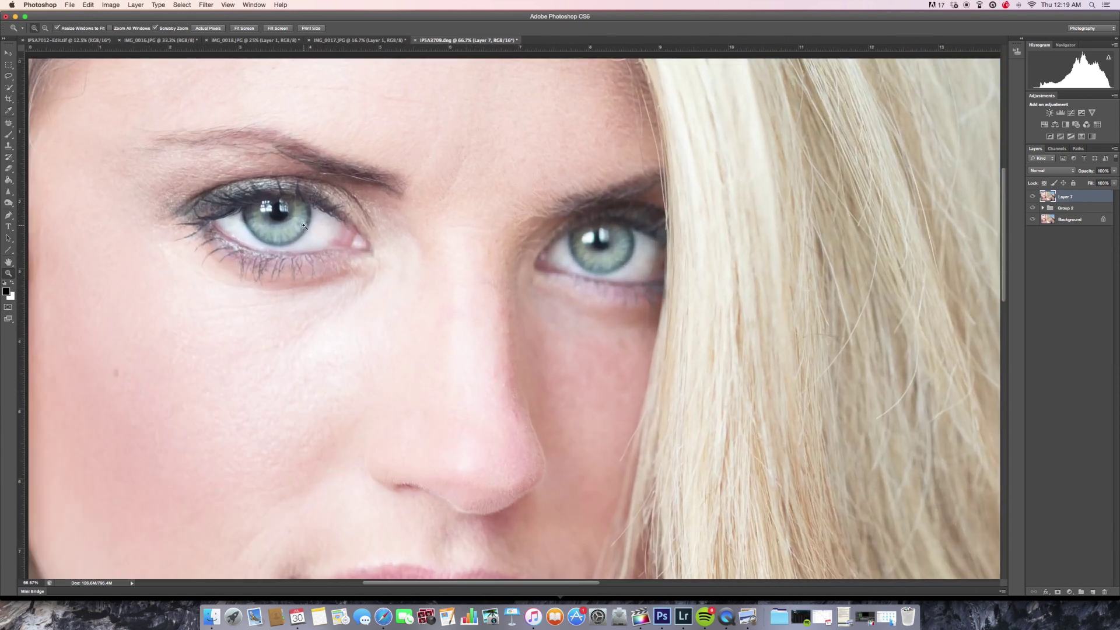
{"action": "left_click", "coordinate": [309, 228]}
{"action": "left_click", "coordinate": [306, 230], "text": "alt"}
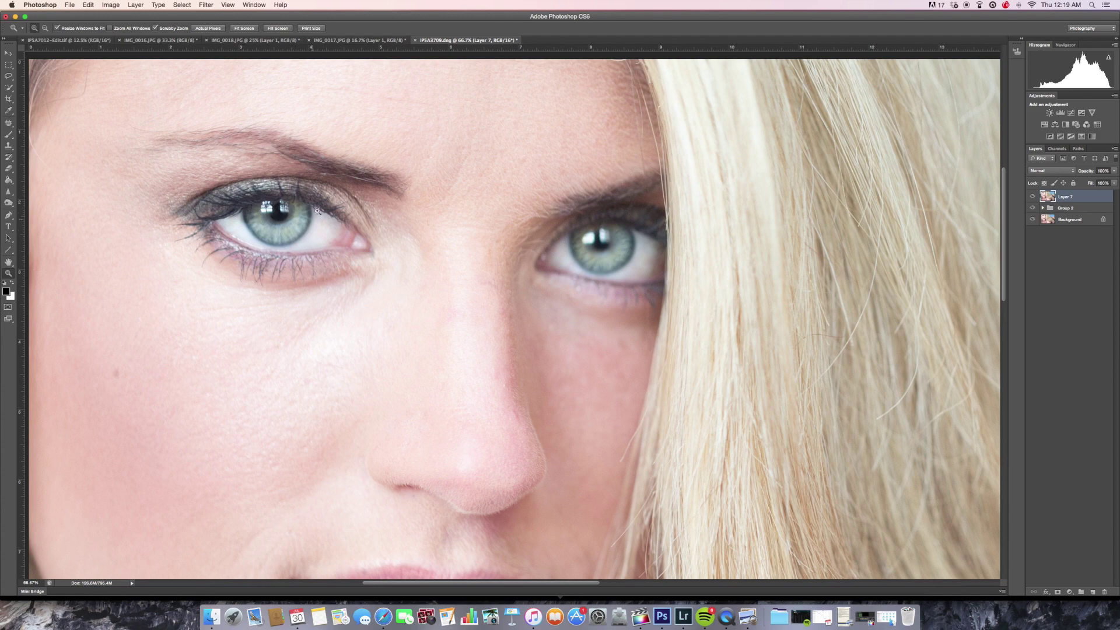
{"action": "left_click", "coordinate": [328, 236]}
{"action": "left_click", "coordinate": [325, 233], "text": "alt"}
{"action": "left_click", "coordinate": [323, 229], "text": "alt"}
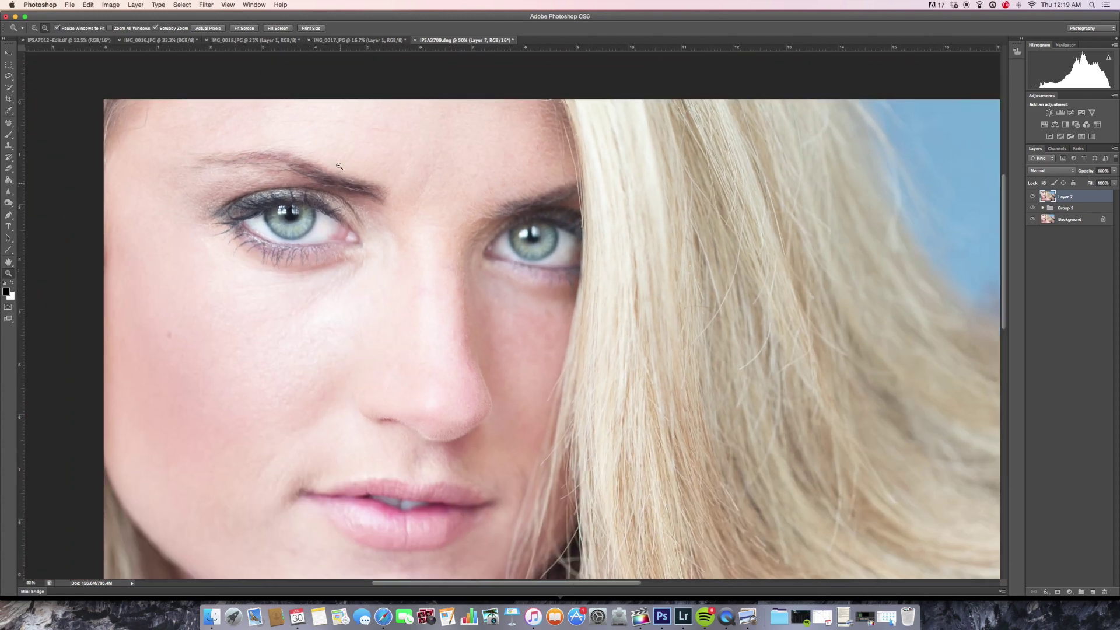
{"action": "left_click", "coordinate": [321, 224], "text": "alt"}
{"action": "left_click", "coordinate": [320, 223], "text": "alt"}
{"action": "left_click", "coordinate": [321, 219]}
{"action": "left_click", "coordinate": [322, 213]}
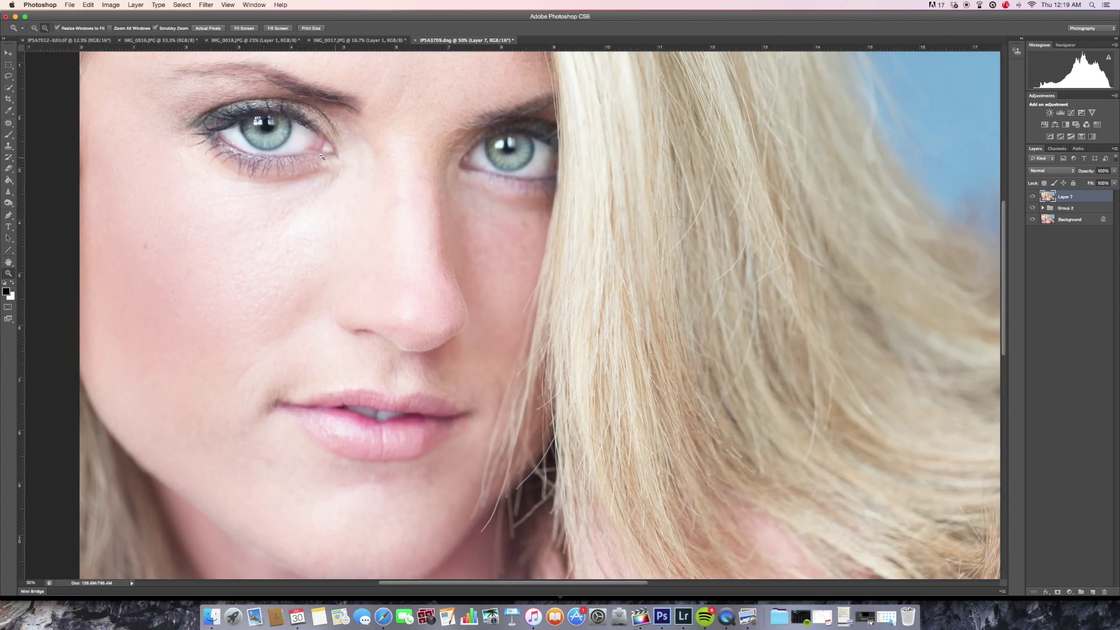
{"action": "left_click", "coordinate": [312, 146], "text": "alt"}
{"action": "left_click", "coordinate": [311, 147]}
{"action": "left_click_drag", "start_coordinate": [308, 153], "coordinate": [312, 198]}
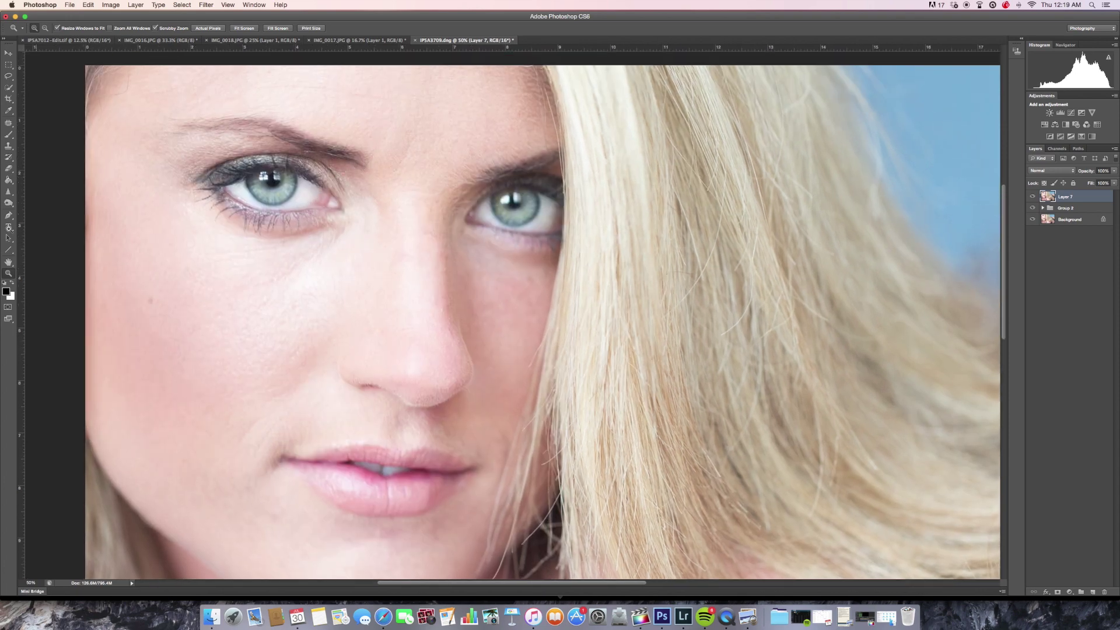
Step: Sharpen the iris of the fully visible eye with the Sharpen tool at a strength of 6%
{"action": "left_click", "coordinate": [9, 203]}
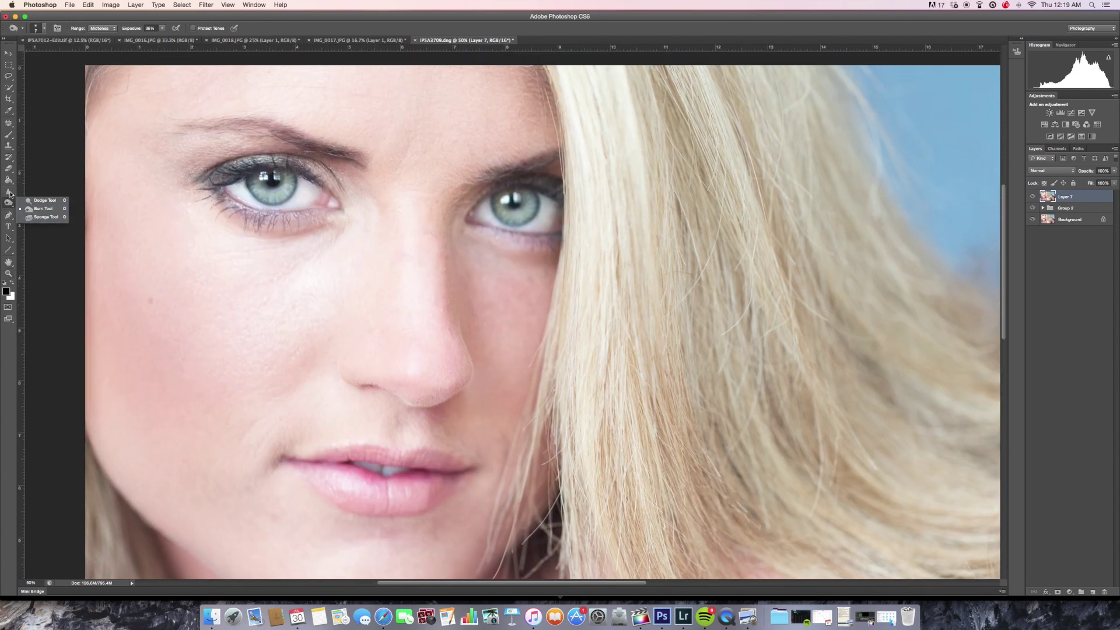
{"action": "left_click", "coordinate": [10, 193]}
{"action": "left_click", "coordinate": [34, 197]}
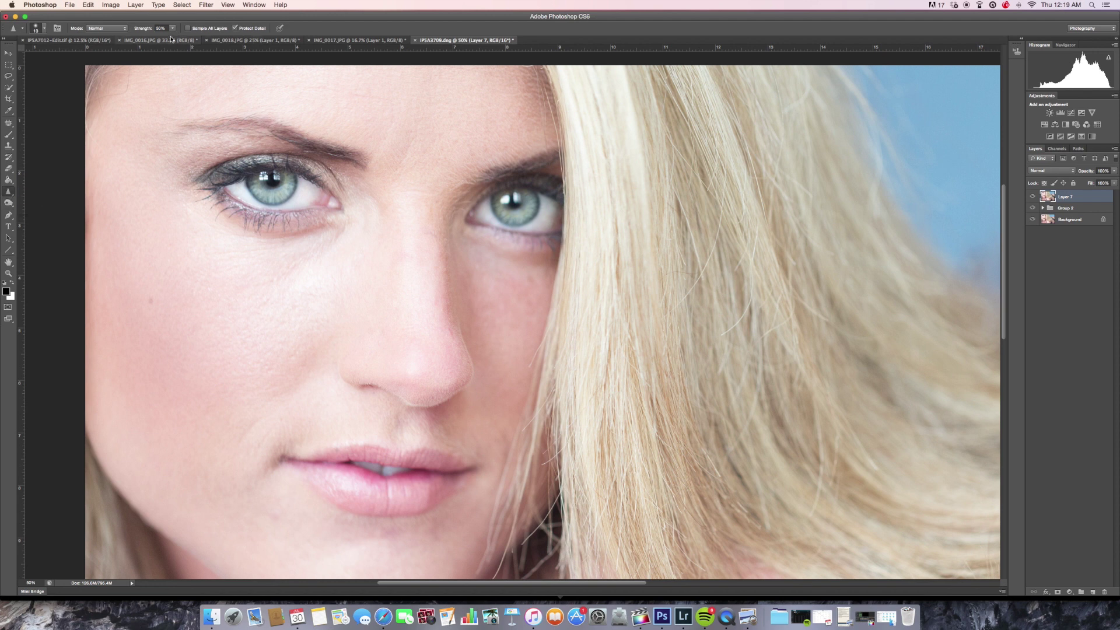
{"action": "left_click", "coordinate": [172, 28]}
{"action": "left_click_drag", "start_coordinate": [173, 39], "coordinate": [157, 42]}
{"action": "left_click", "coordinate": [261, 198]}
Step: Compare the sharpened eye with Layer 7 hidden and shown
{"action": "left_click", "coordinate": [1032, 197]}
{"action": "left_click", "coordinate": [1033, 197]}
{"action": "left_click", "coordinate": [1033, 197]}
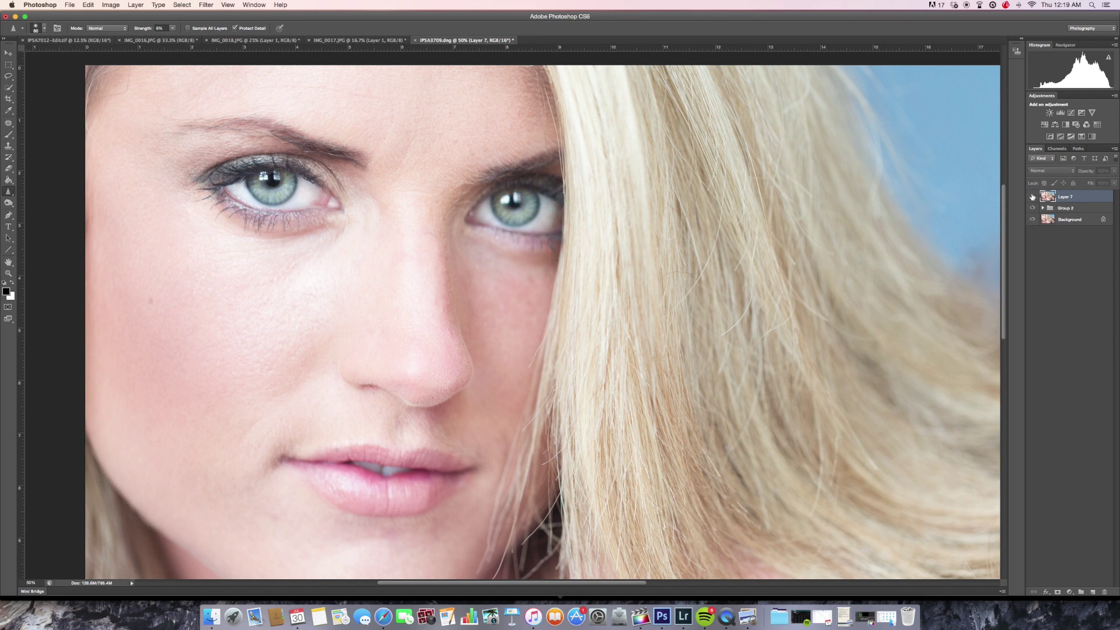
{"action": "left_click", "coordinate": [1033, 197]}
{"action": "left_click", "coordinate": [206, 4]}
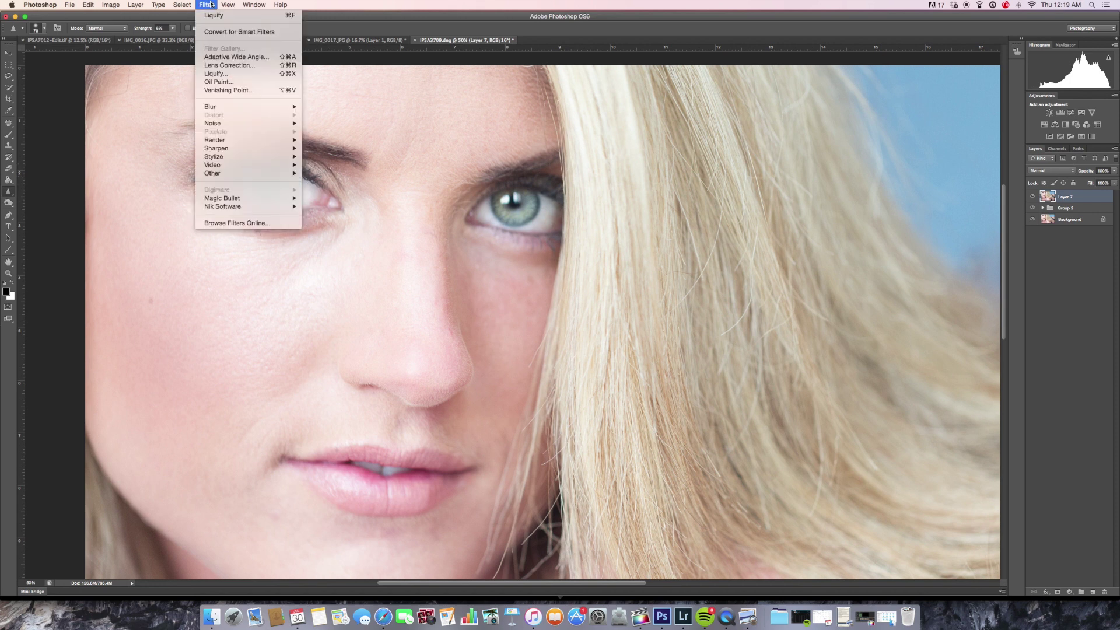
{"action": "mouse_move", "coordinate": [244, 108]}
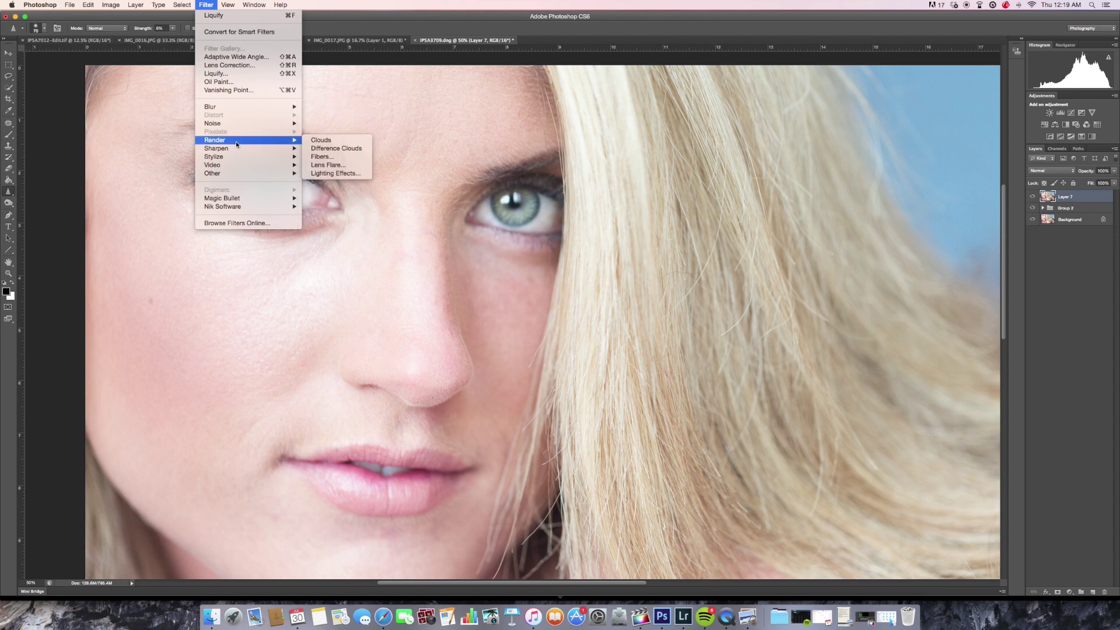
{"action": "mouse_move", "coordinate": [292, 157]}
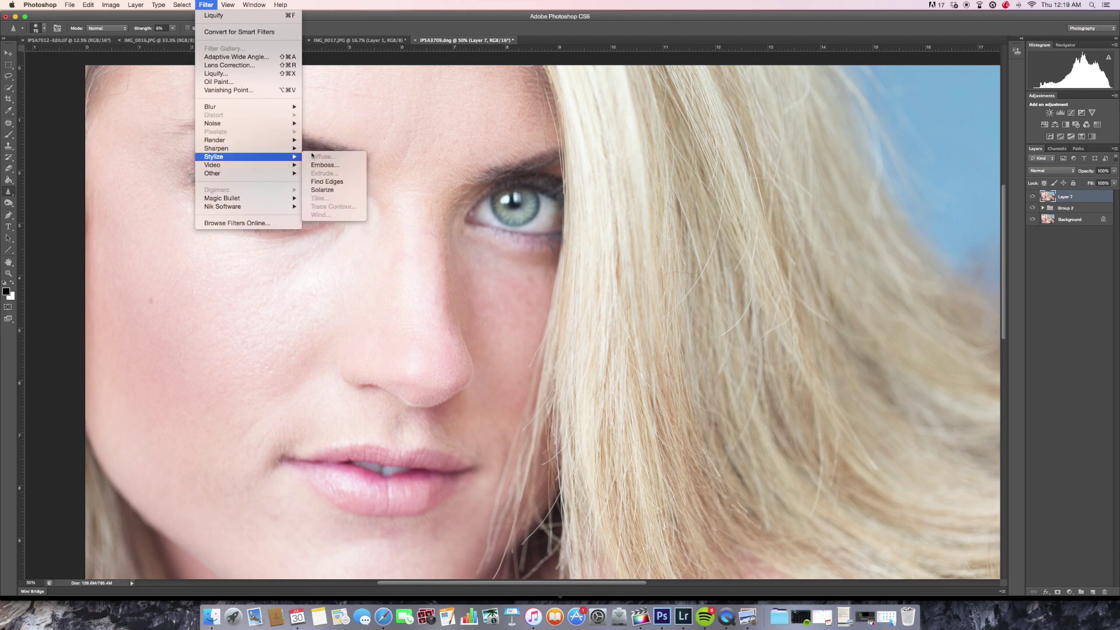
{"action": "left_click", "coordinate": [426, 173]}
{"action": "key", "text": "z"}
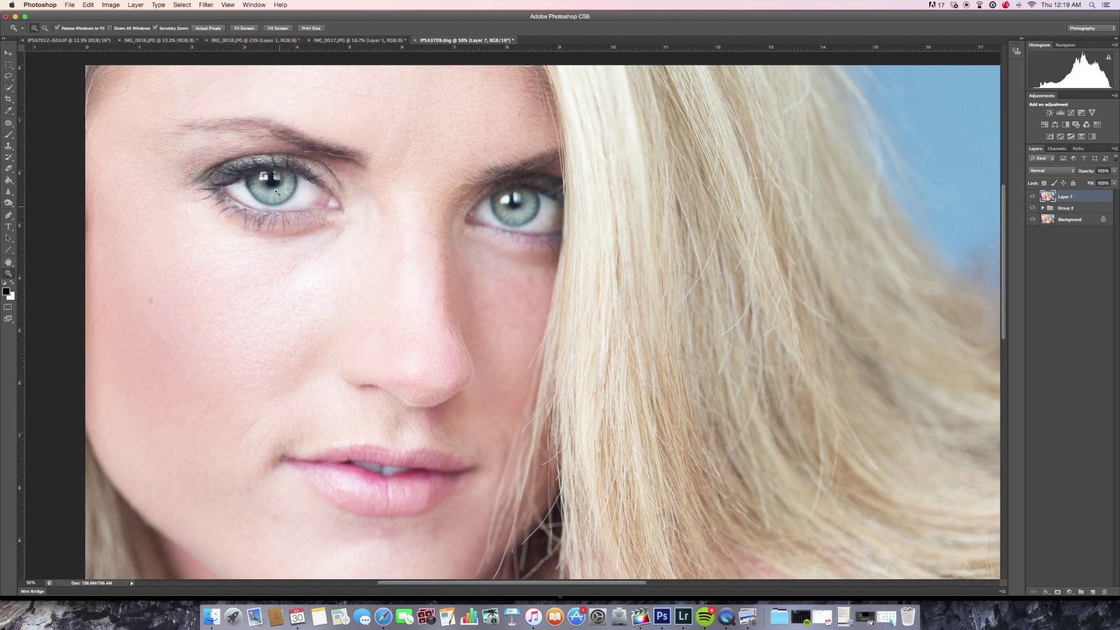
Step: Review the retouched eyes in the context of the whole portrait, alternating between close and full-image views
{"action": "left_click", "coordinate": [276, 192], "text": "alt"}
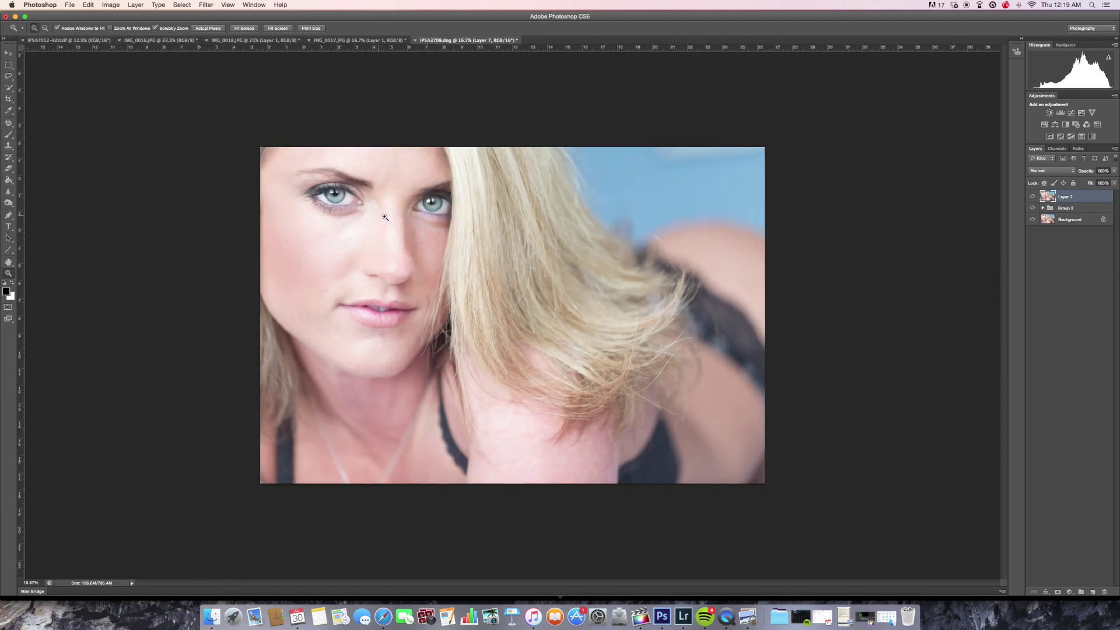
{"action": "left_click", "coordinate": [374, 215]}
{"action": "left_click", "coordinate": [363, 213], "text": "alt"}
{"action": "left_click", "coordinate": [318, 179]}
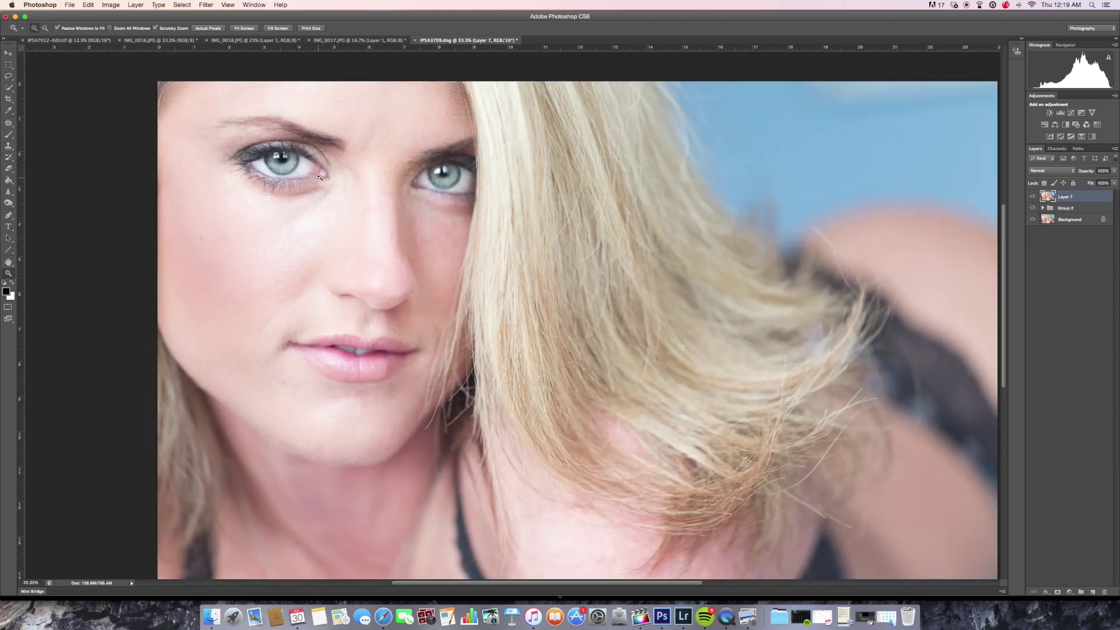
{"action": "left_click", "coordinate": [319, 175], "text": "alt"}
{"action": "left_click", "coordinate": [320, 173]}
{"action": "left_click", "coordinate": [321, 171], "text": "alt"}
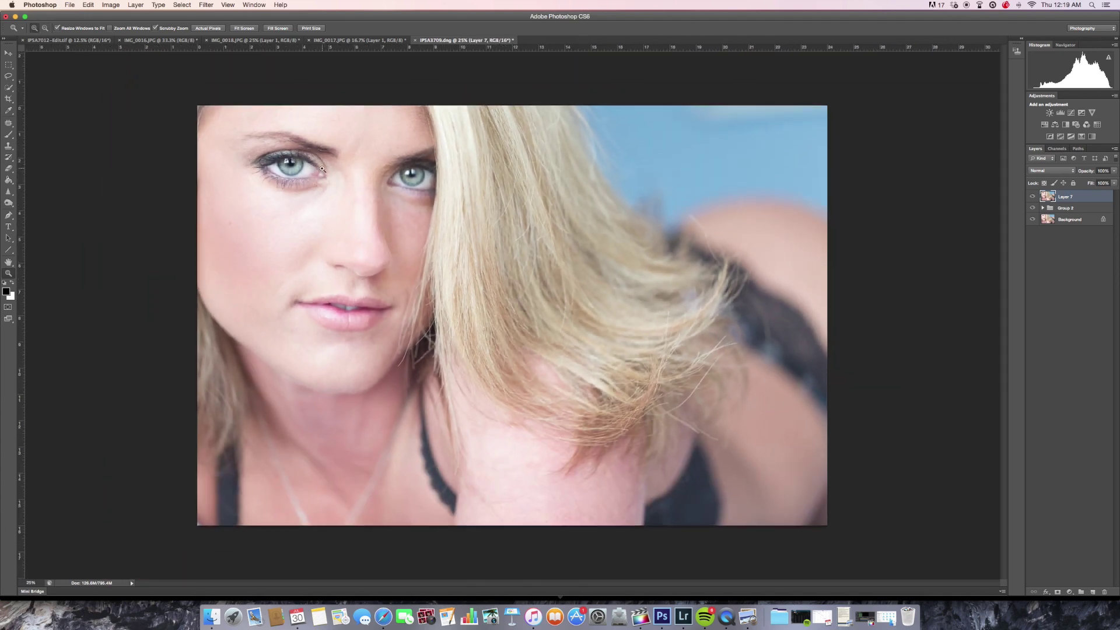
{"action": "left_click", "coordinate": [322, 169]}
{"action": "left_click", "coordinate": [323, 170]}
{"action": "left_click", "coordinate": [325, 171], "text": "alt"}
{"action": "left_click", "coordinate": [336, 174], "text": "alt"}
{"action": "left_click", "coordinate": [348, 180], "text": "alt"}
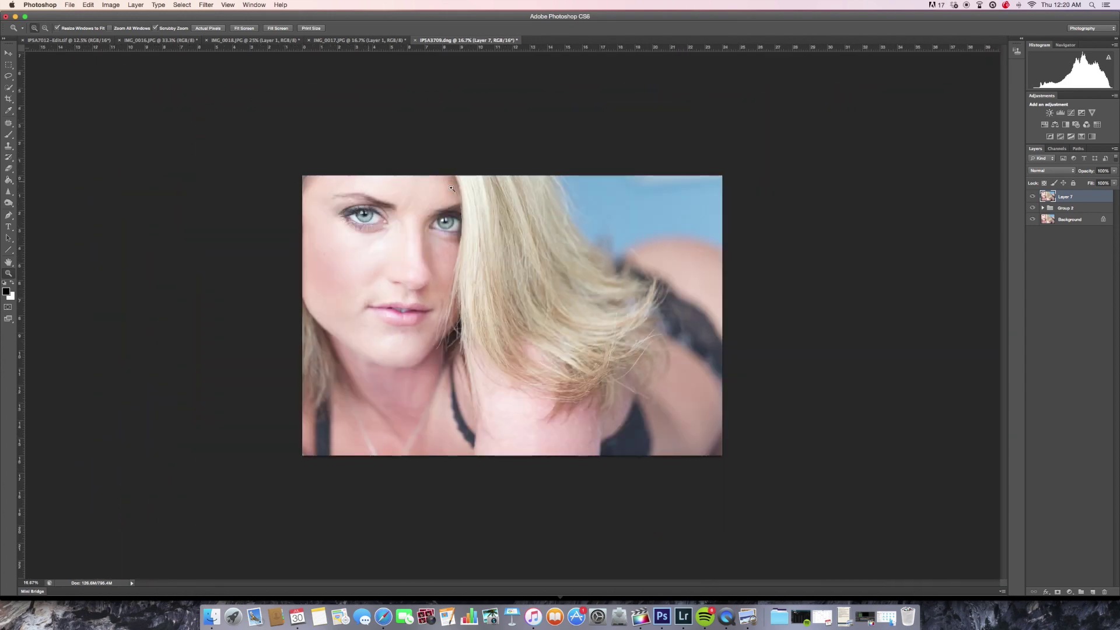
Step: Select the Background layer and examine the face and eyes at 25 to 50 percent zoom
{"action": "right_click", "coordinate": [1071, 221]}
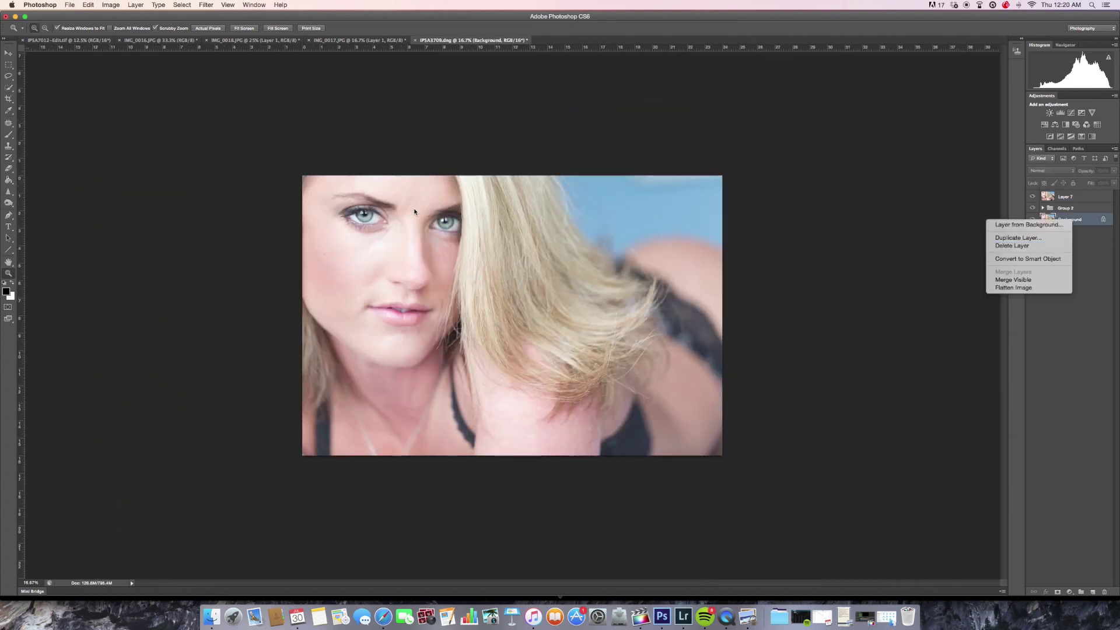
{"action": "key", "text": "Escape"}
{"action": "left_click", "coordinate": [400, 225]}
{"action": "left_click", "coordinate": [400, 225]}
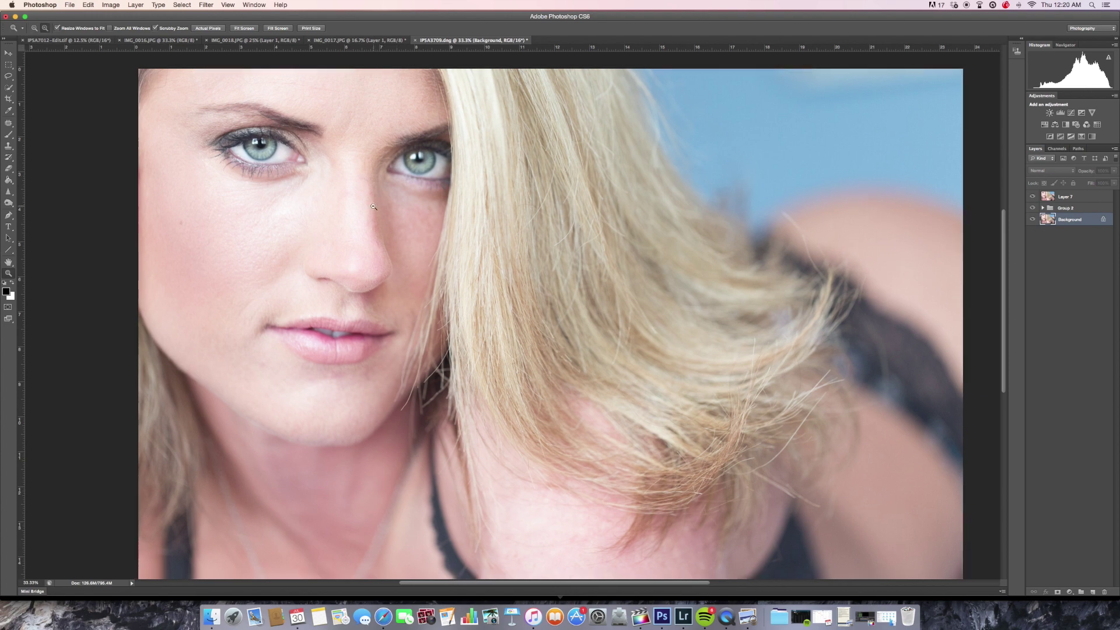
{"action": "left_click", "coordinate": [374, 203], "text": "alt"}
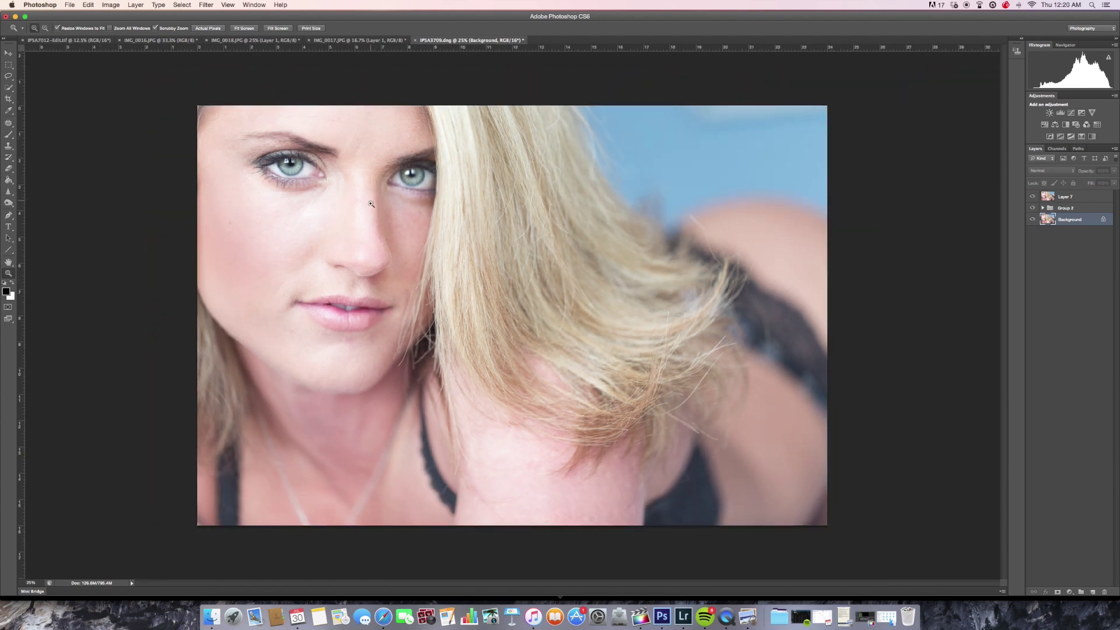
{"action": "left_click", "coordinate": [370, 167]}
{"action": "left_click", "coordinate": [370, 166]}
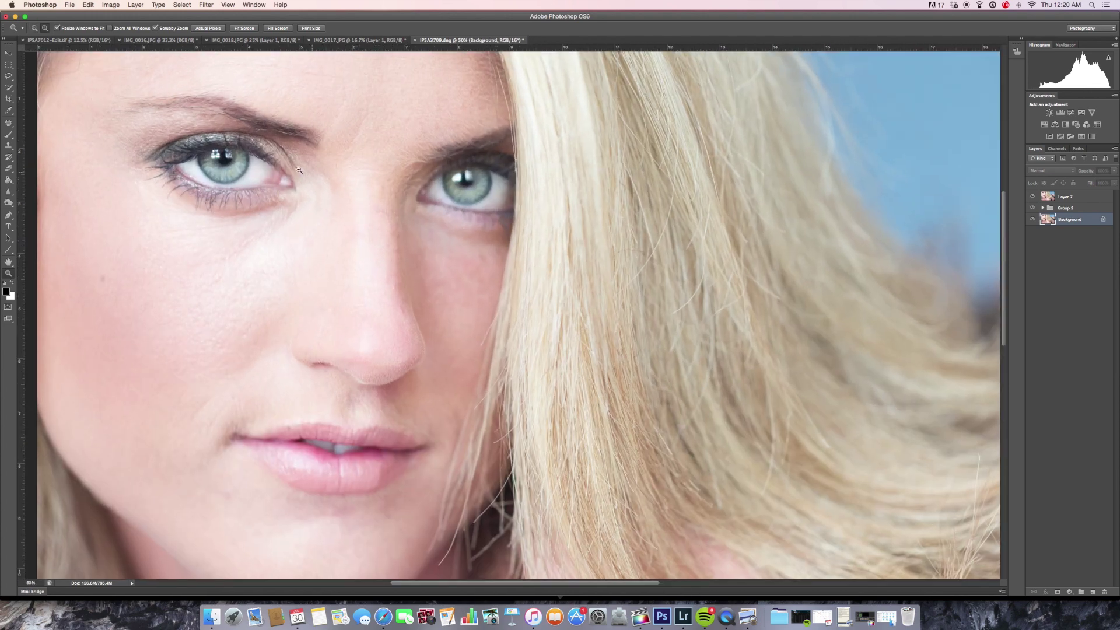
{"action": "left_click", "coordinate": [297, 185], "text": "alt"}
{"action": "left_click", "coordinate": [296, 185]}
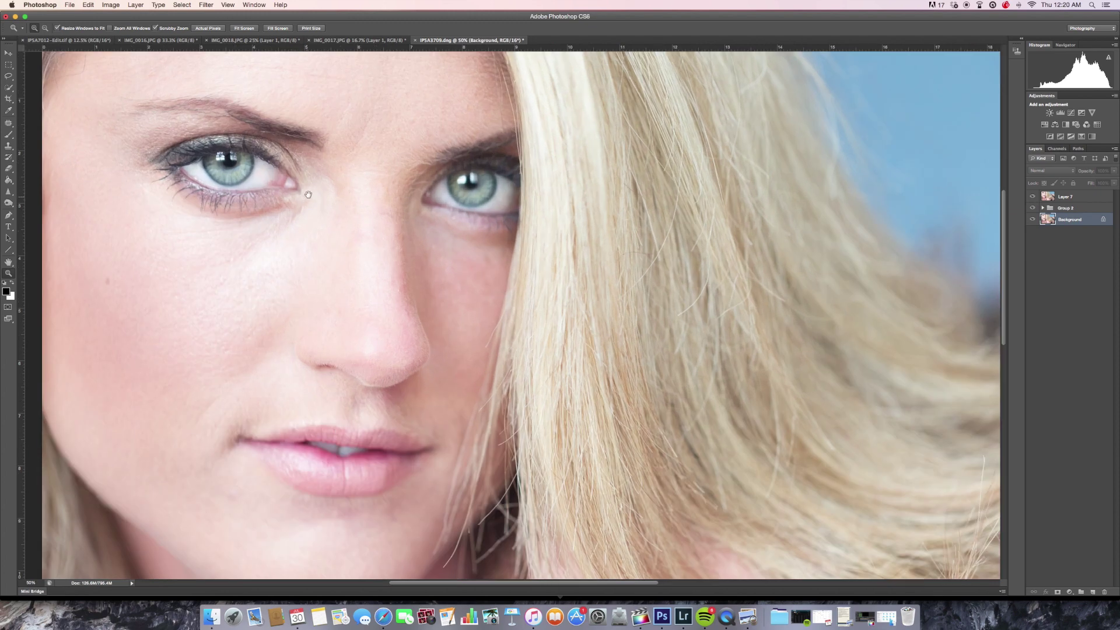
{"action": "scroll", "coordinate": [318, 181], "scroll_direction": "up", "scroll_amount": 3}
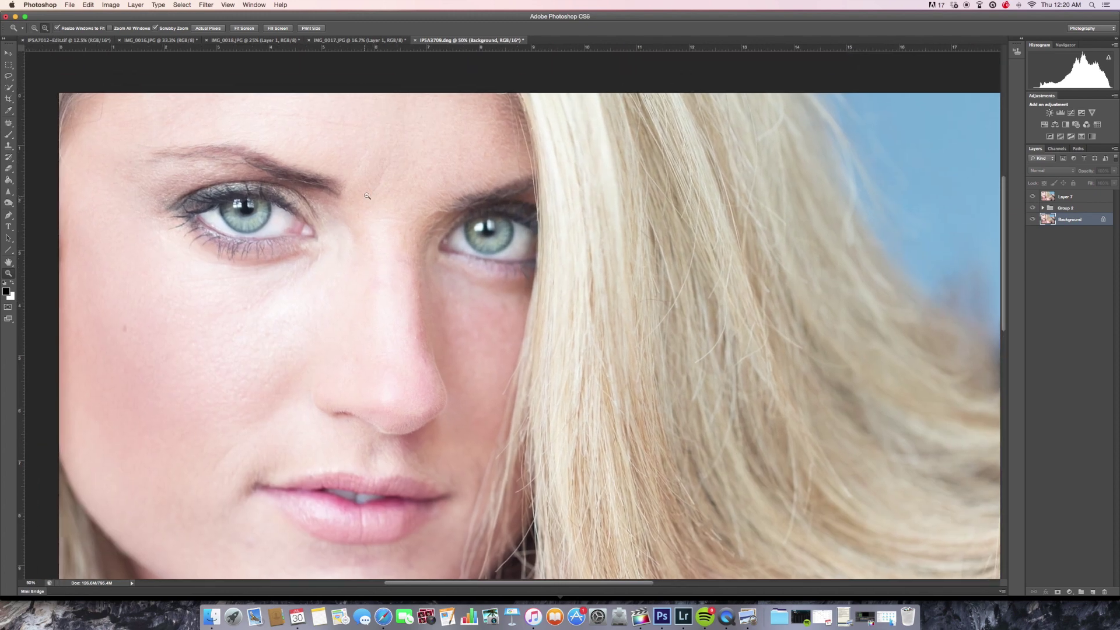
Step: Examine both eyes, the brows and the nose bridge at 100 percent zoom, and return to the whole portrait
{"action": "left_click", "coordinate": [377, 191], "text": "alt"}
{"action": "left_click", "coordinate": [366, 204]}
{"action": "left_click", "coordinate": [334, 221]}
{"action": "left_click", "coordinate": [334, 221]}
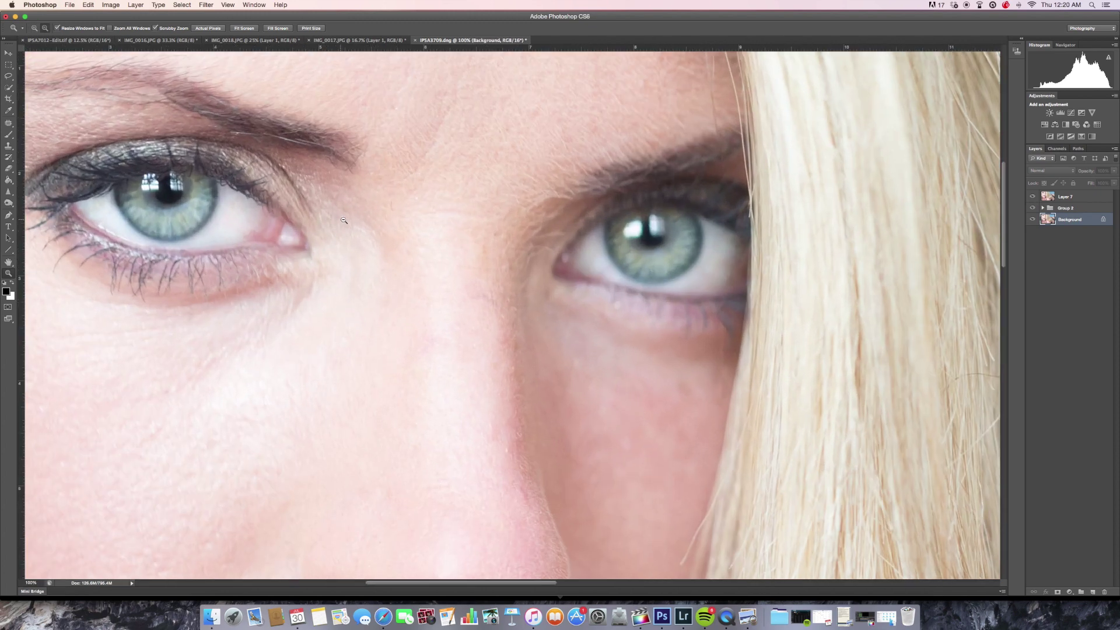
{"action": "left_click", "coordinate": [335, 222], "text": "alt"}
{"action": "left_click", "coordinate": [344, 223], "text": "alt"}
{"action": "left_click", "coordinate": [338, 225]}
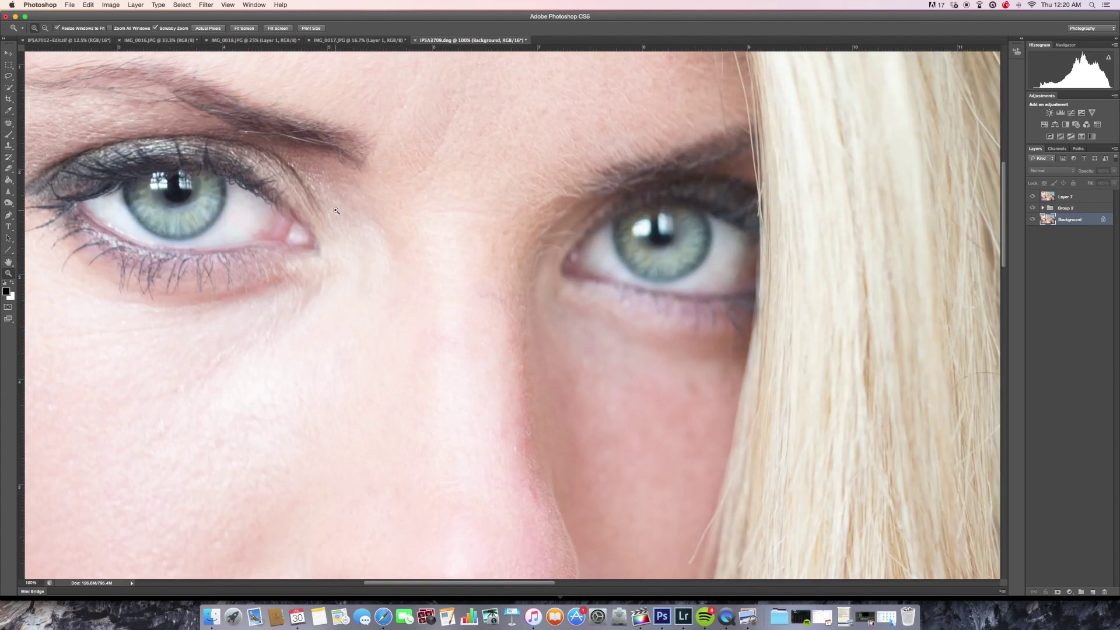
{"action": "left_click", "coordinate": [339, 216], "text": "alt"}
{"action": "left_click", "coordinate": [340, 217], "text": "alt"}
{"action": "left_click", "coordinate": [342, 217], "text": "alt"}
{"action": "left_click", "coordinate": [342, 217], "text": "alt"}
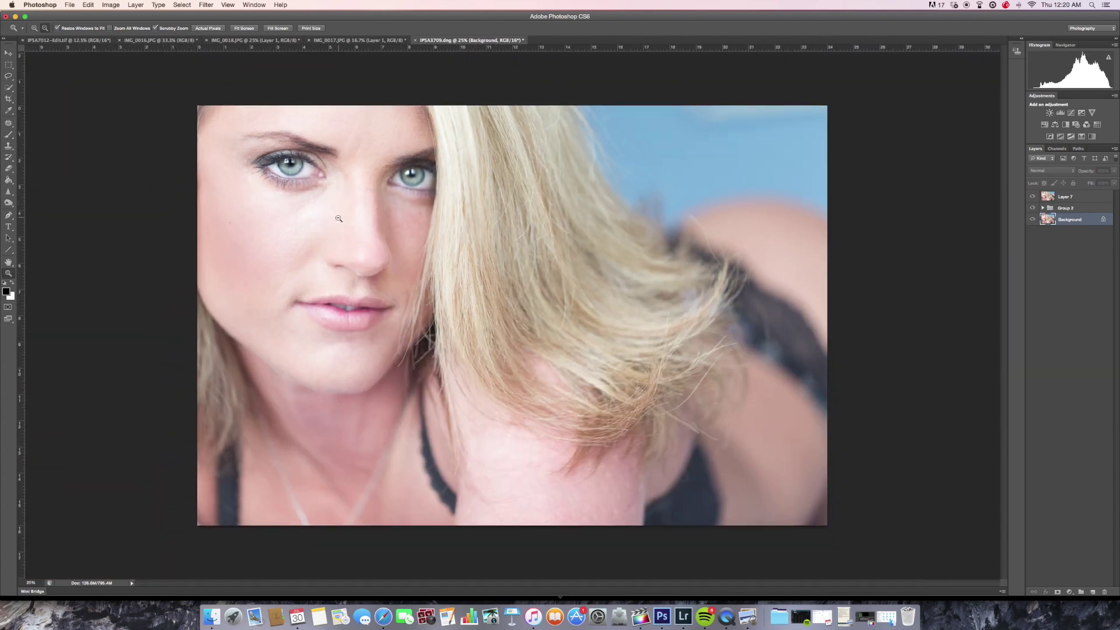
Step: Check the eyes and facial skin at 33 and 50 percent zoom
{"action": "left_click", "coordinate": [340, 178]}
{"action": "left_click_drag", "start_coordinate": [357, 216], "coordinate": [379, 264]}
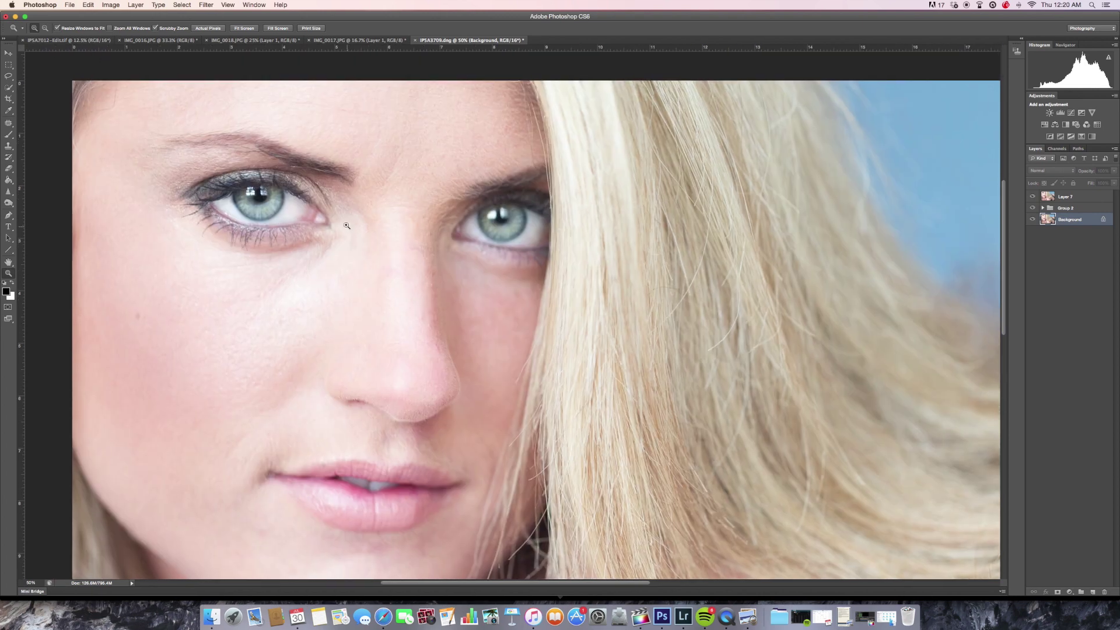
{"action": "left_click", "coordinate": [350, 214]}
{"action": "left_click", "coordinate": [350, 212], "text": "alt"}
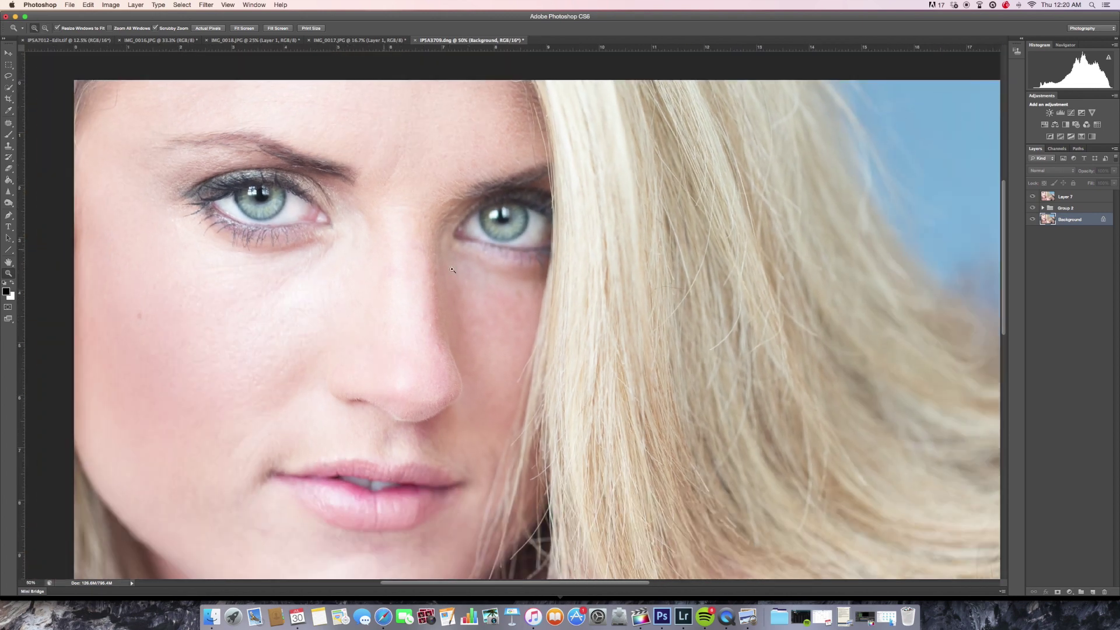
{"action": "left_click", "coordinate": [403, 204], "text": "alt"}
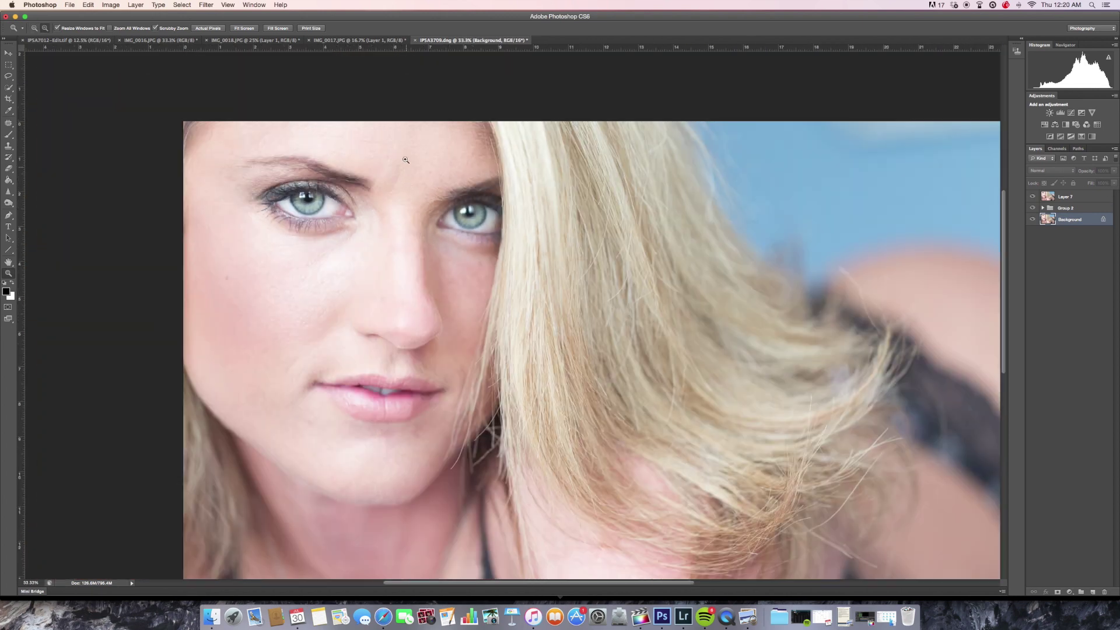
{"action": "left_click", "coordinate": [400, 196]}
{"action": "left_click", "coordinate": [390, 201]}
{"action": "left_click", "coordinate": [385, 201], "text": "alt"}
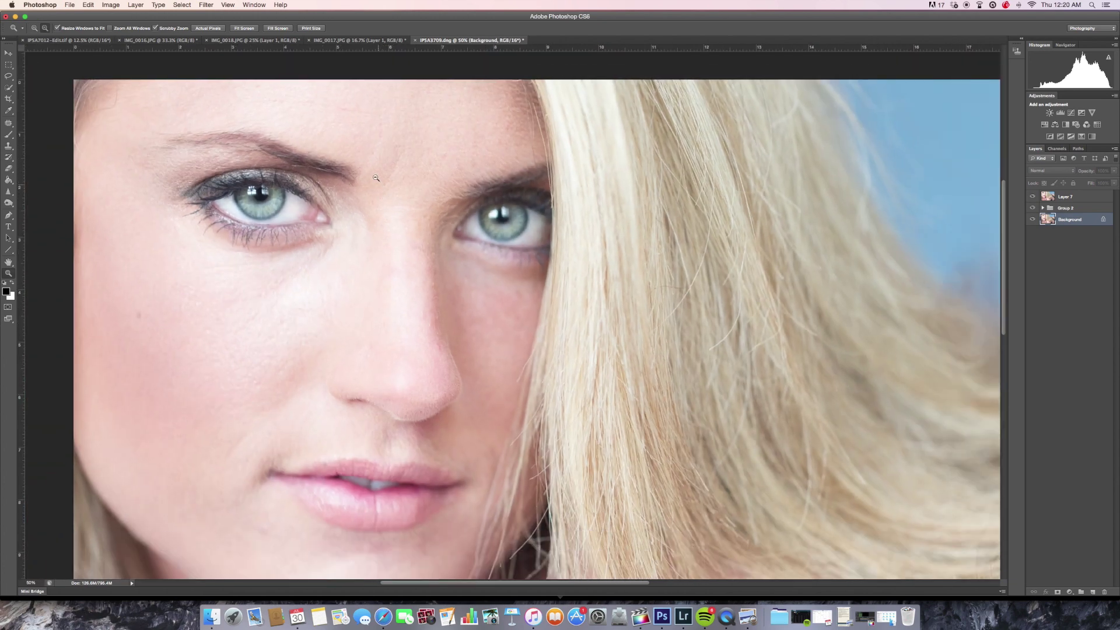